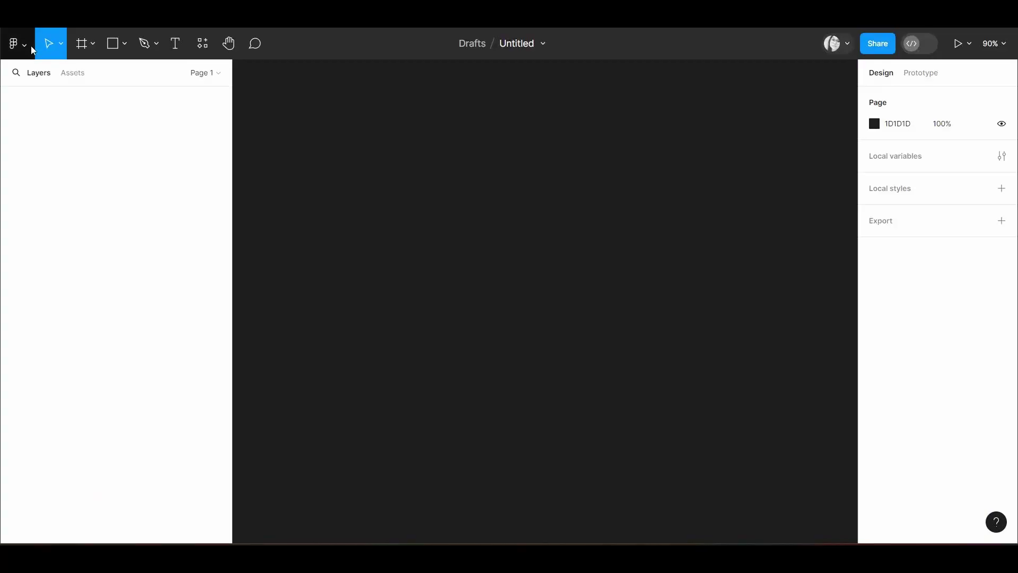
Step: Launch the Artboard Studio Mockups plugin from the Plugins menu
left_click(16, 43)
left_click(191, 240)
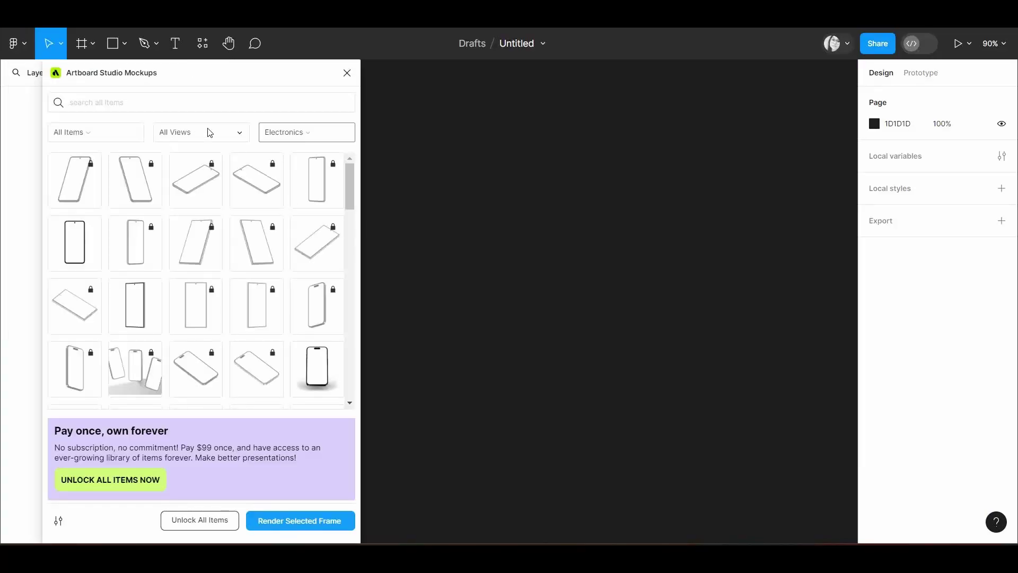
Step: Switch the mockup category to Packaging and insert the blank foil bag mockup
left_click(319, 132)
left_click(277, 234)
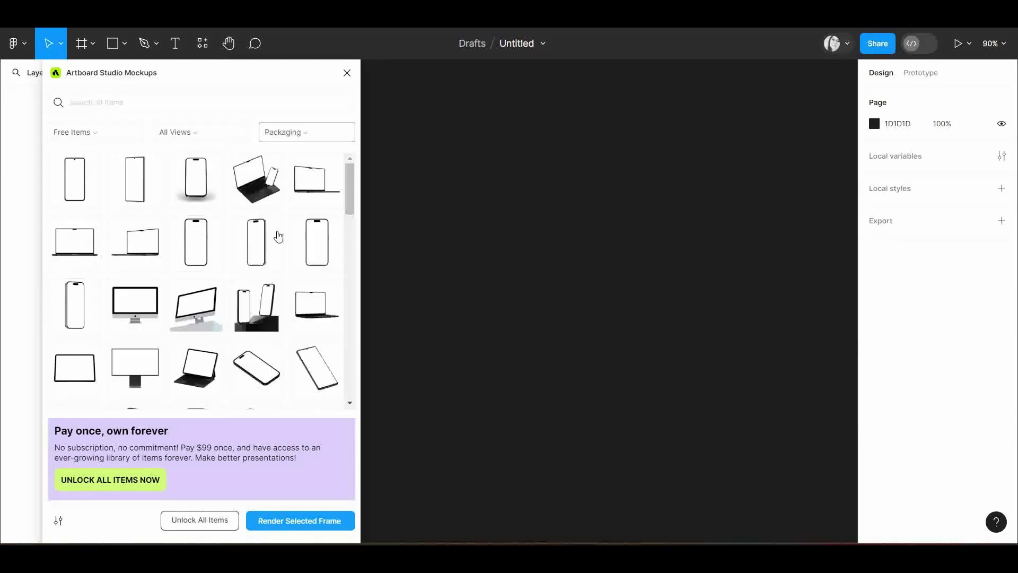
left_click(347, 73)
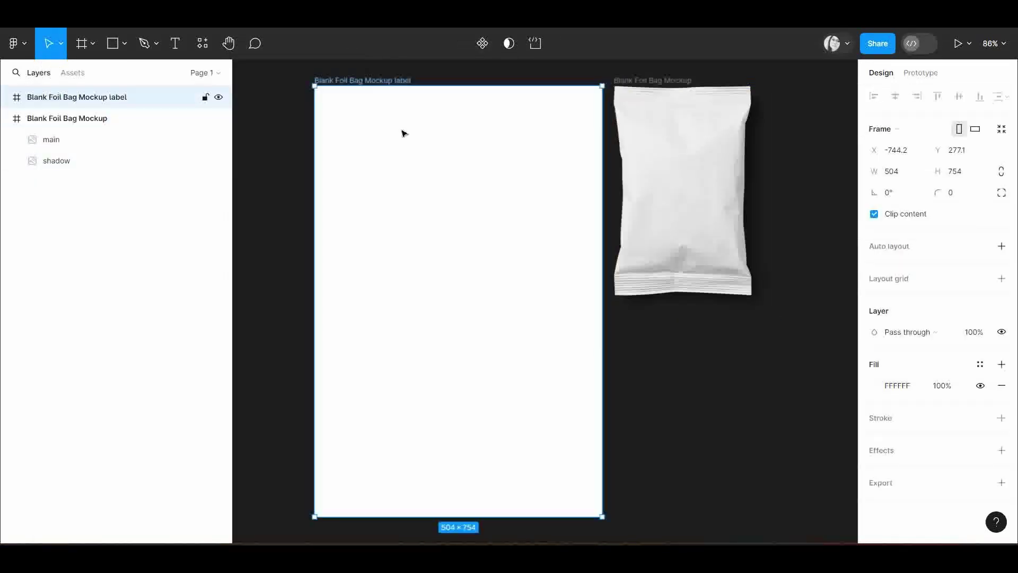
Step: Place an image from file, choosing the Maggi logo from the downloaded images
left_click(126, 47)
left_click(114, 172)
left_click(229, 154)
left_click(153, 155)
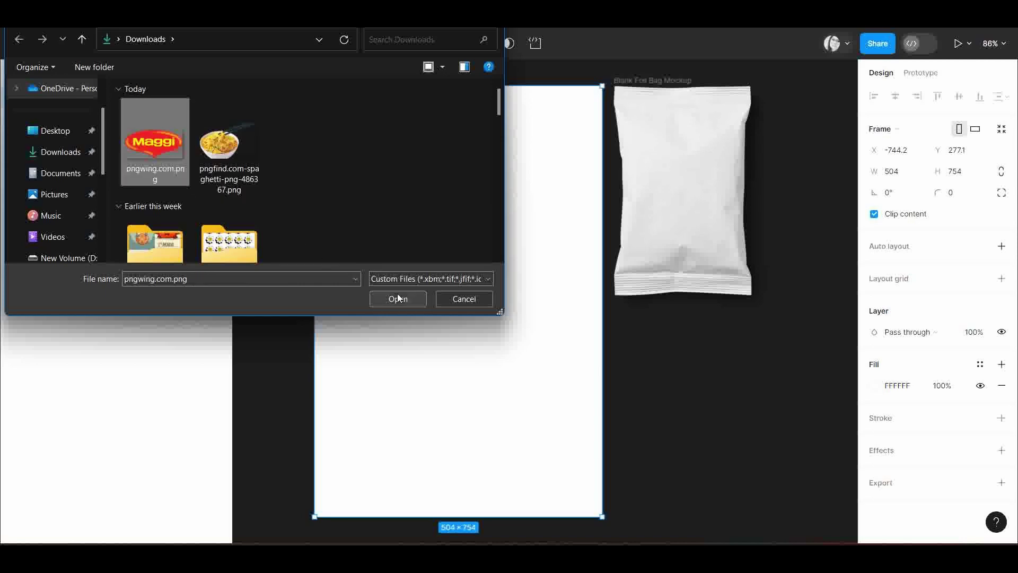
left_click(398, 299)
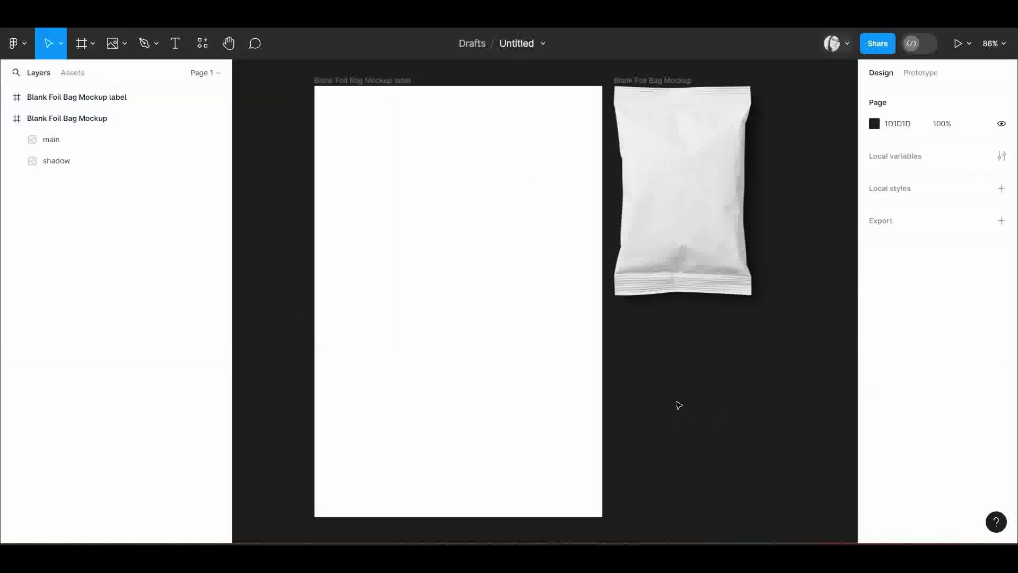
Step: Move image 1 into the label frame, enlarge it to 754×754 and centre it
scroll(648, 396, "down", 1)
scroll(642, 442, "down", 4)
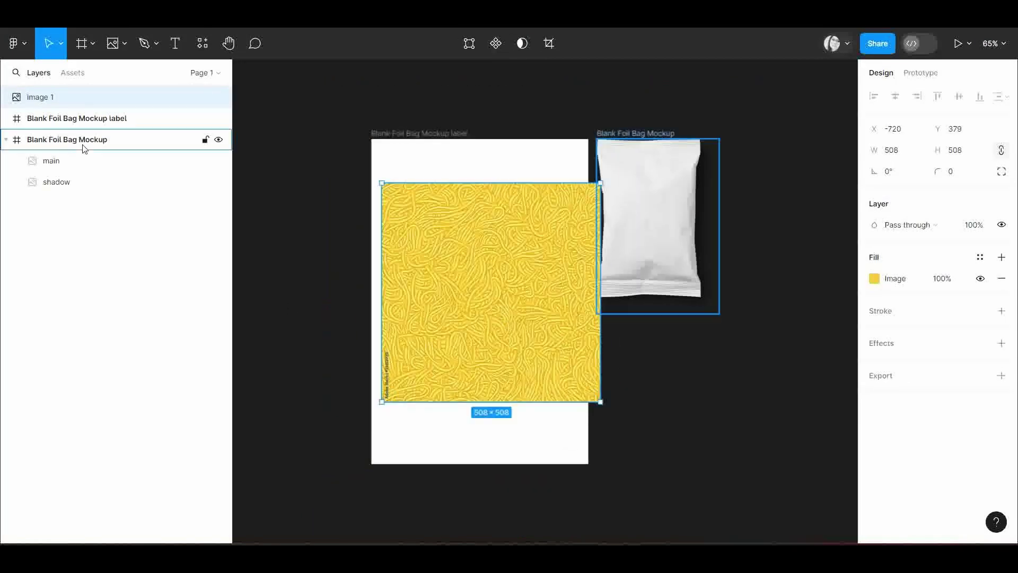
left_click_drag(84, 149, 102, 119)
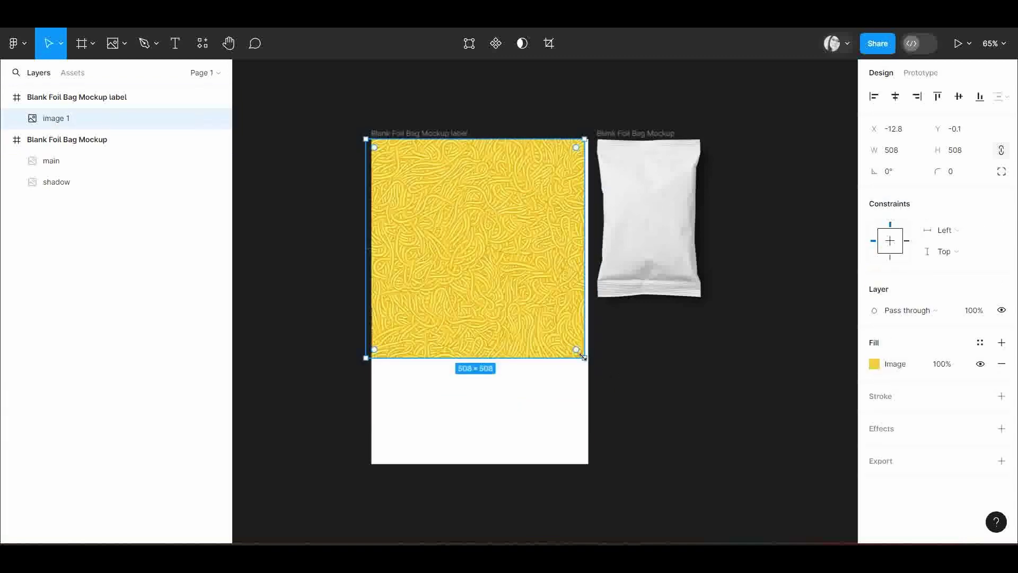
left_click_drag(583, 356, 682, 457)
left_click(896, 96)
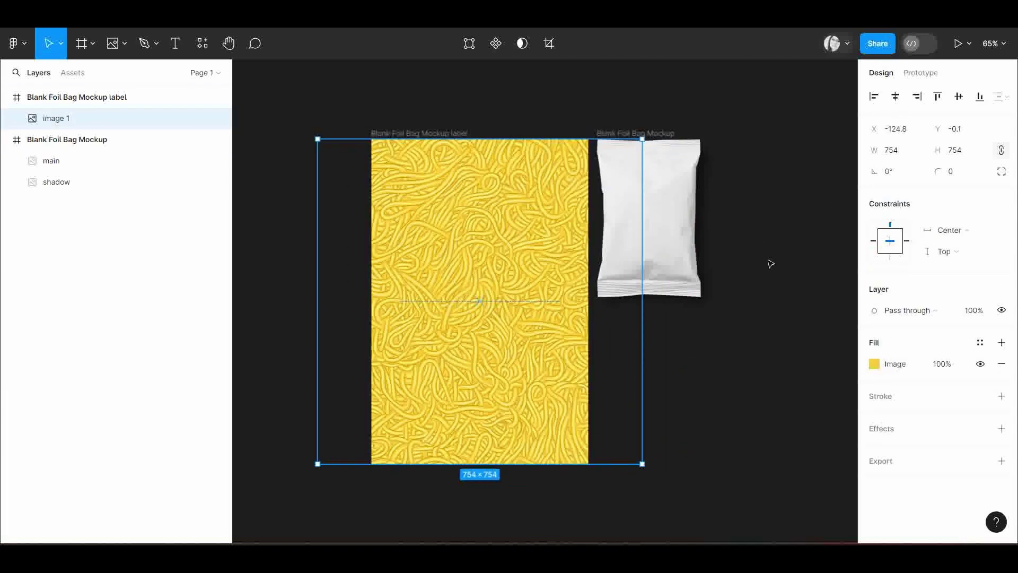
Step: Adjust the pattern image's highlights and boost its contrast slightly
left_click(874, 364)
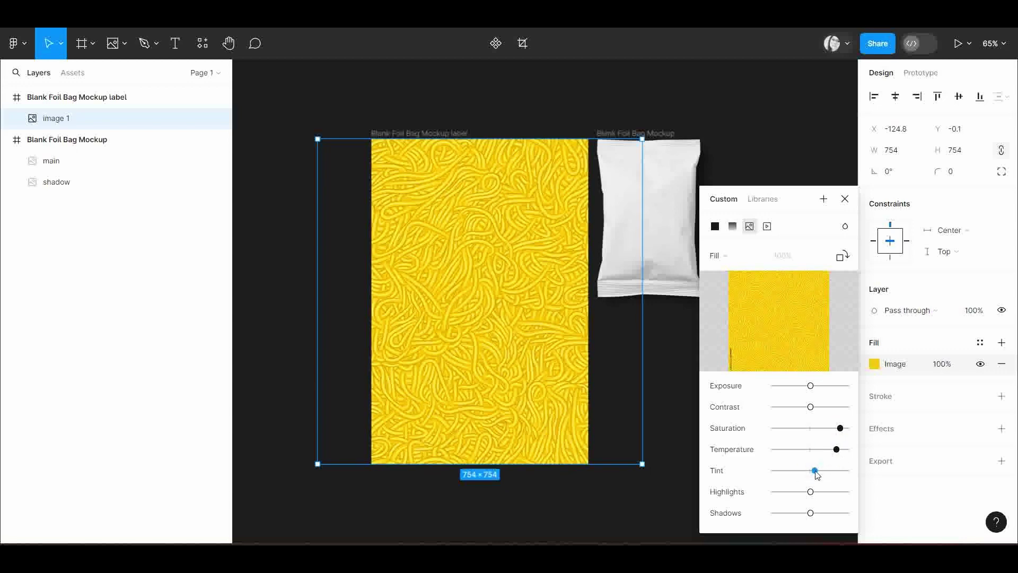
left_click_drag(811, 500, 814, 501)
mouse_move(811, 407)
left_mouse_down()
mouse_move(849, 406)
mouse_move(819, 407)
left_mouse_up()
Step: Add a Layer blur effect to the pattern image with strength 4
left_click(845, 199)
left_click(887, 429)
left_click(901, 450)
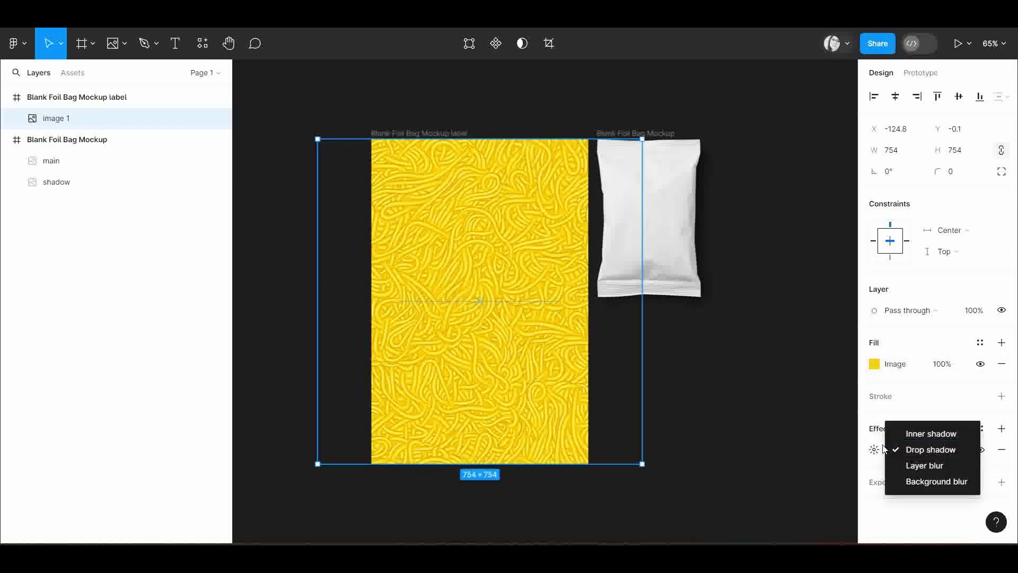
left_click(874, 449)
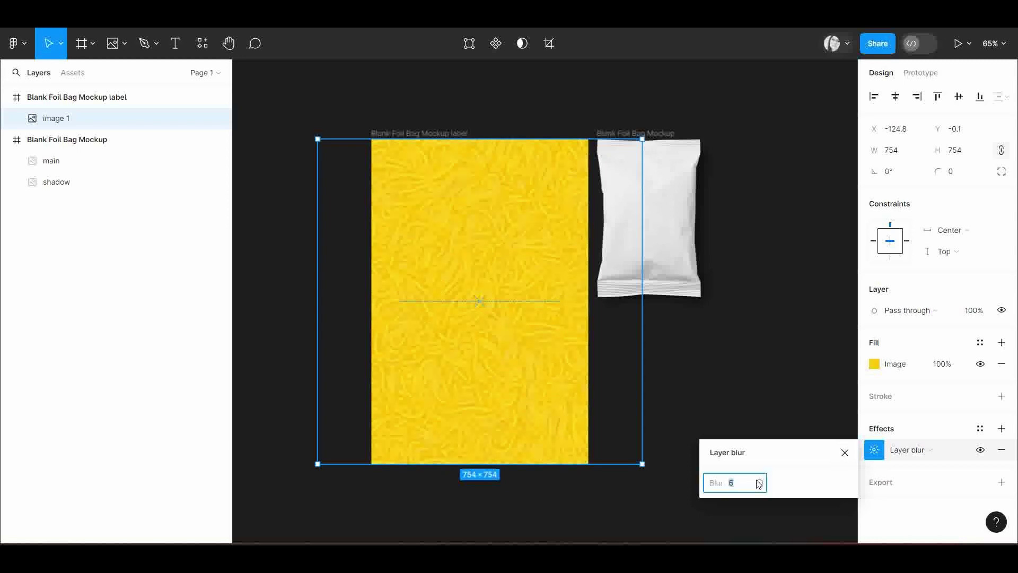
key("Down")
key("Down")
left_click(845, 453)
left_click(817, 425)
Step: Draw a rectangle covering the whole label and move it into the label frame
key("r")
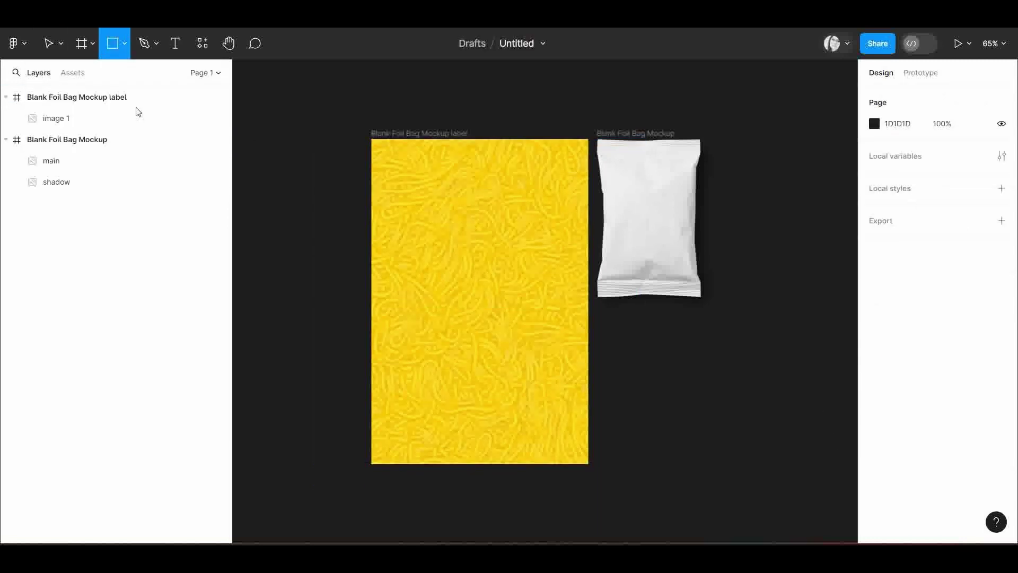
left_click_drag(372, 140, 588, 464)
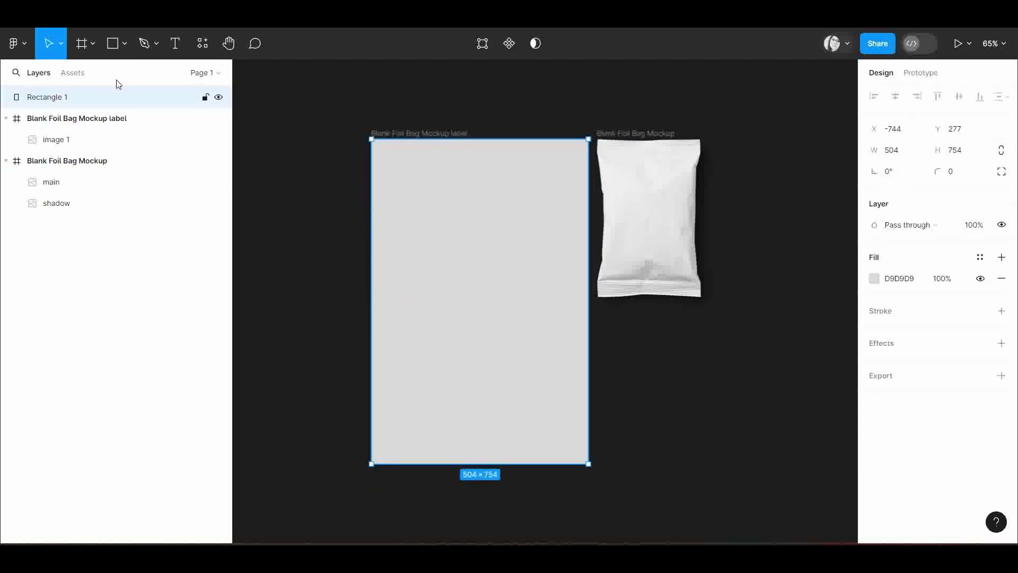
left_click_drag(112, 100, 114, 123)
Step: Give the rectangle a linear gradient fill with orange and opaque orange-red stops
left_click(874, 364)
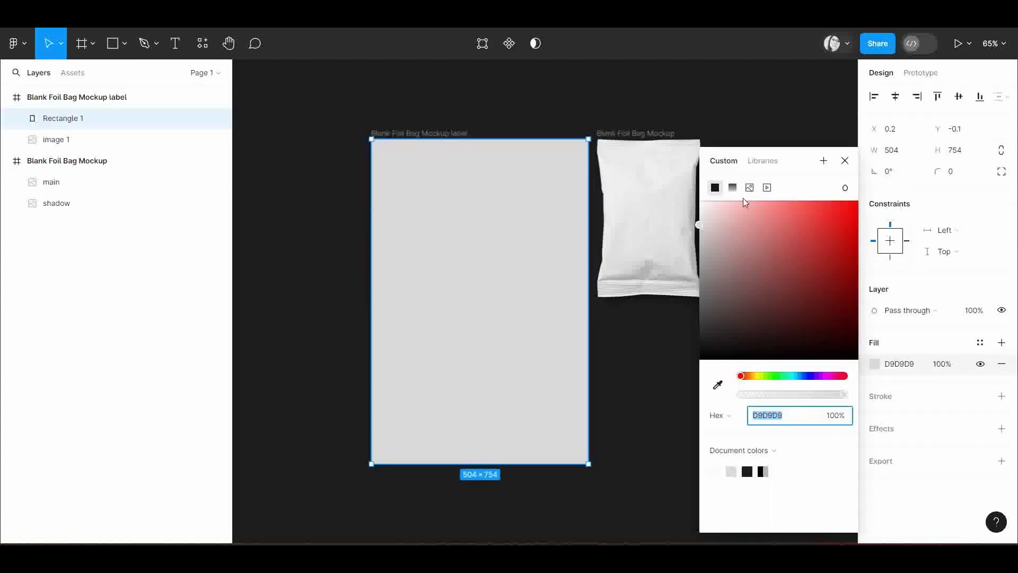
left_click(732, 113)
left_click(751, 375)
left_click_drag(821, 225, 845, 201)
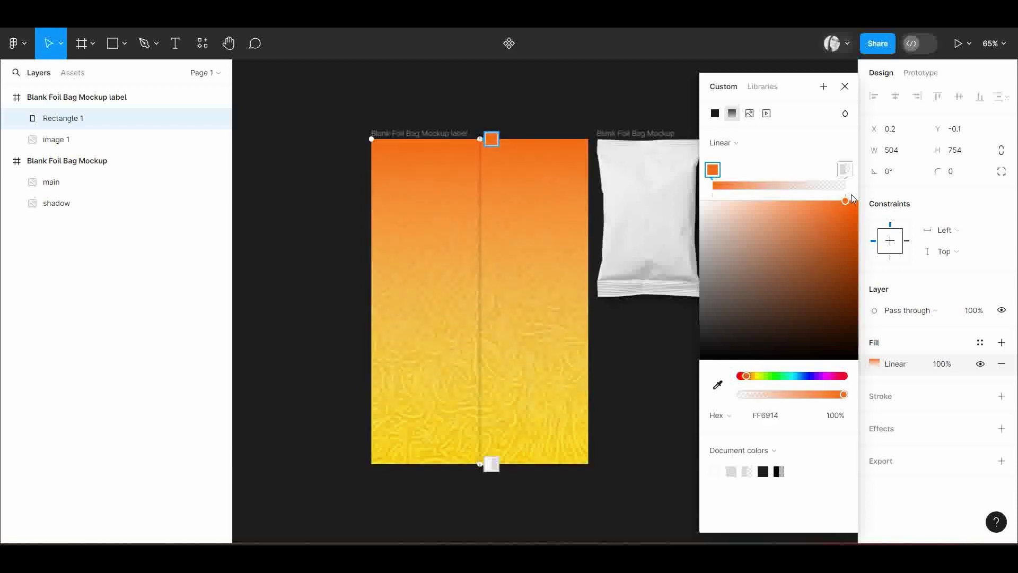
left_click(846, 170)
left_click(744, 376)
left_click(846, 394)
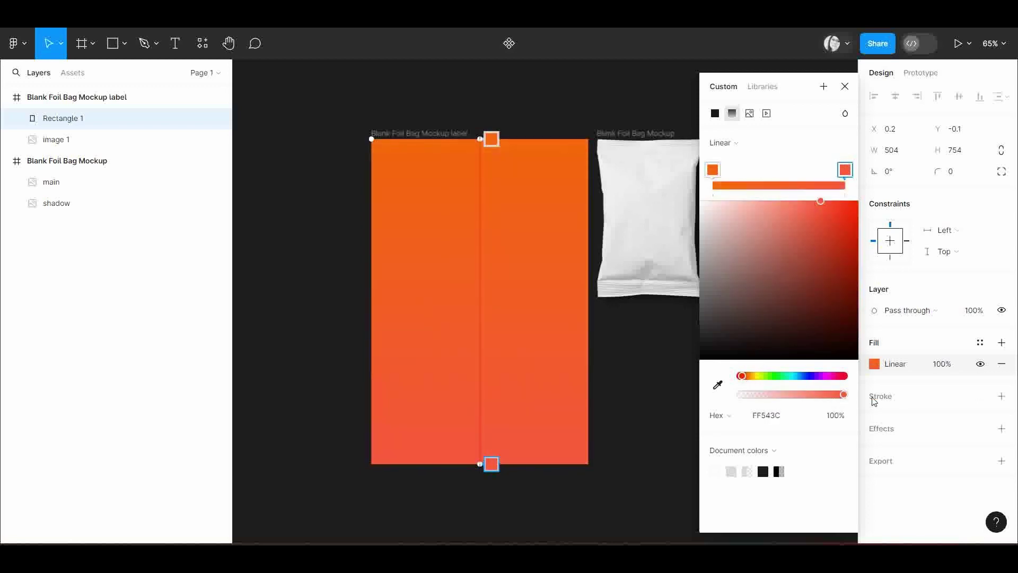
left_click(845, 86)
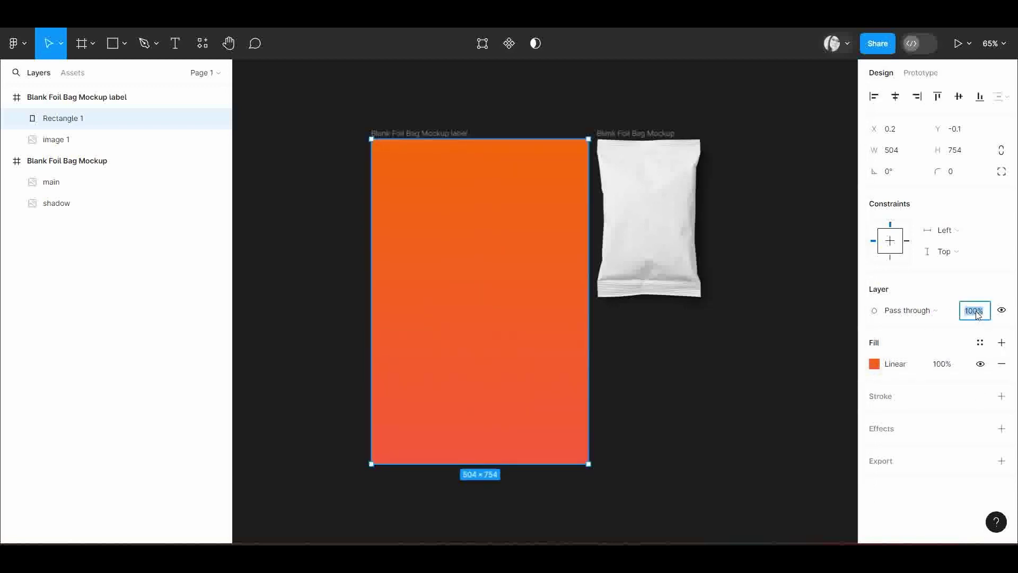
Step: Set the gradient rectangle's layer opacity to 50%
type("30")
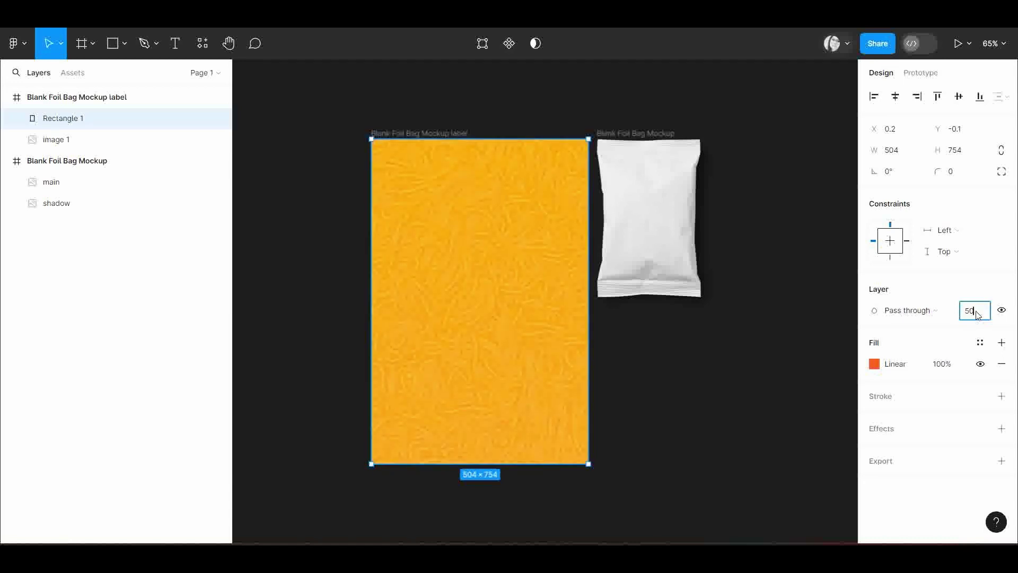
key("Return")
key("Escape")
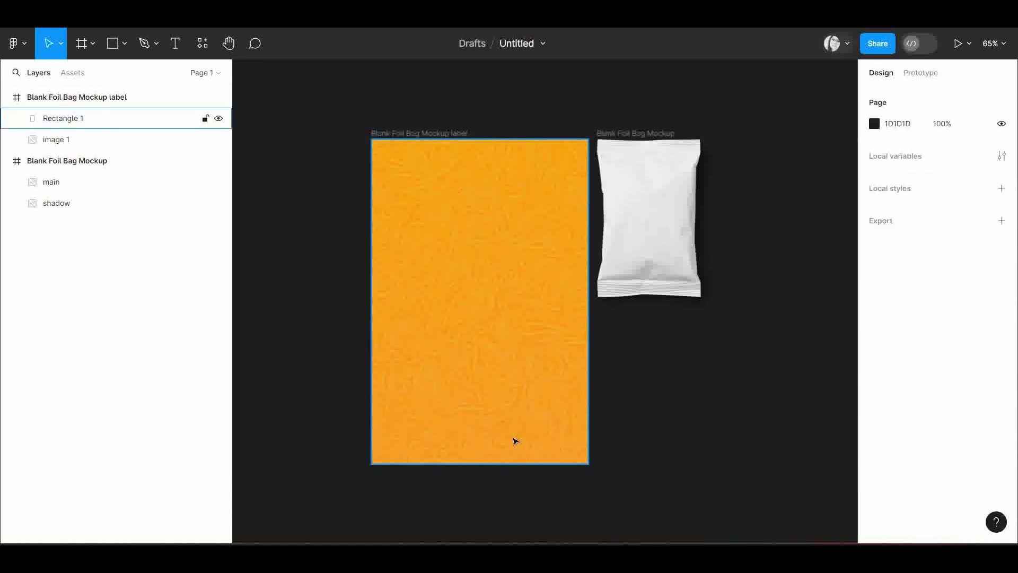
left_click(124, 43)
Step: Place the Maggi logo image, shrink it and centre it near the label top
left_click(106, 169)
left_click(155, 146)
left_click(397, 297)
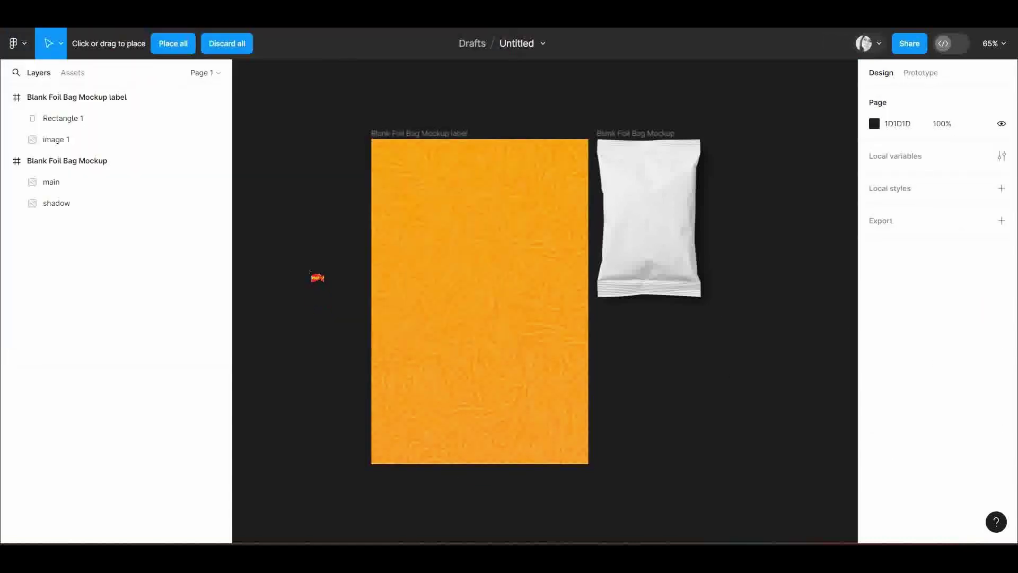
left_click(317, 278)
left_click_drag(454, 348, 345, 290)
left_click_drag(297, 250, 497, 206)
mouse_move(546, 250)
left_mouse_down()
mouse_move(509, 233)
mouse_move(527, 240)
left_mouse_up()
left_click_drag(445, 199, 481, 195)
left_click(731, 301)
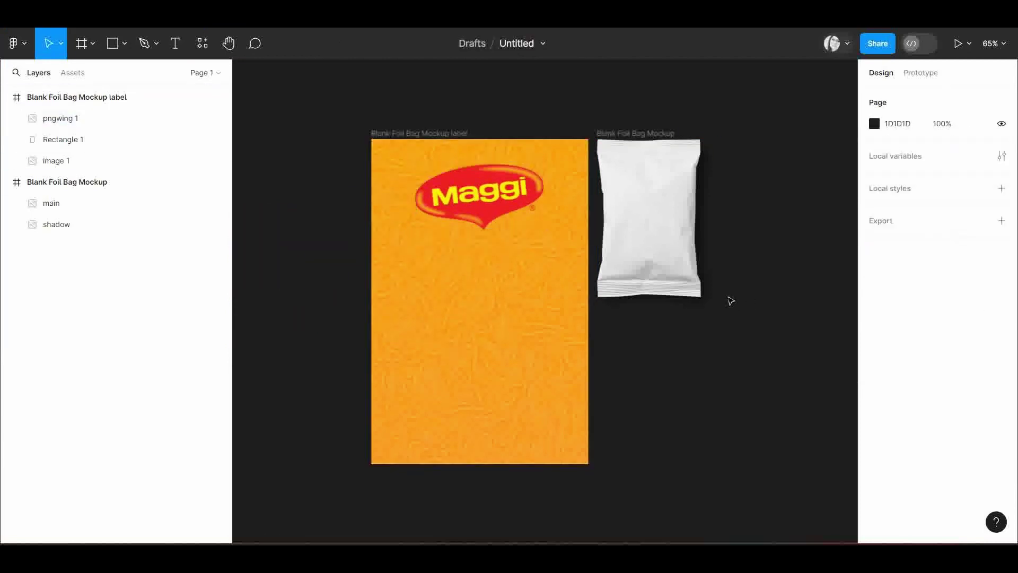
Step: Place the noodle bowl image, shrink it and position it in the label's lower half
left_click(124, 43)
left_click(106, 168)
double_click(228, 146)
left_click(300, 313)
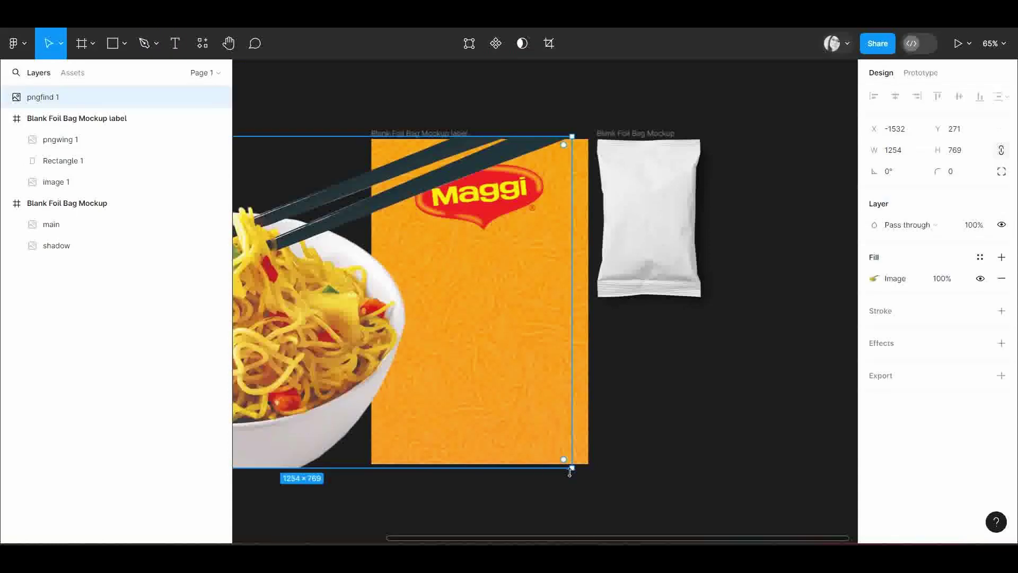
left_click_drag(570, 472, 495, 398)
left_click_drag(711, 439, 587, 461)
left_click_drag(509, 371, 538, 396)
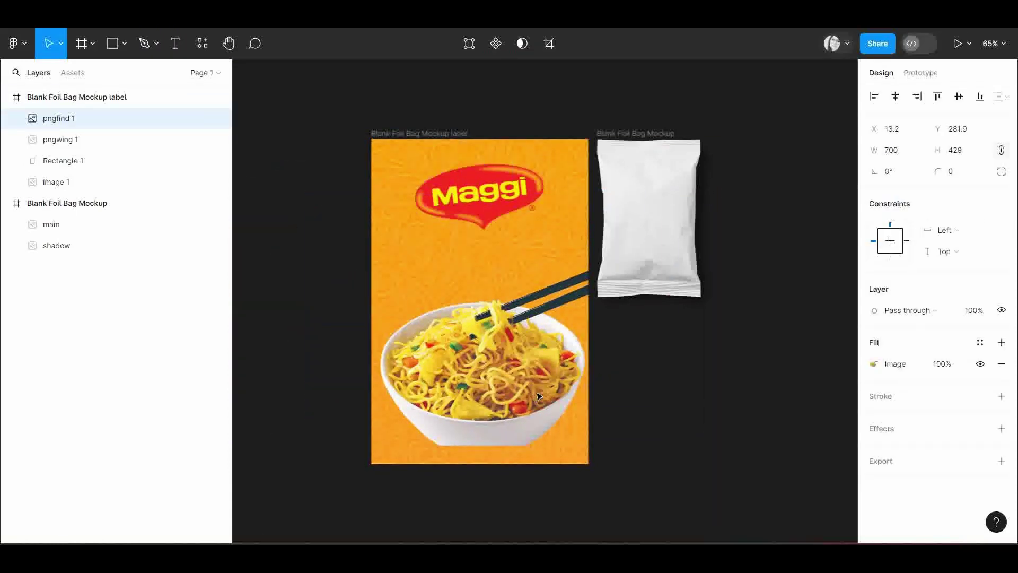
left_click_drag(678, 444, 659, 439)
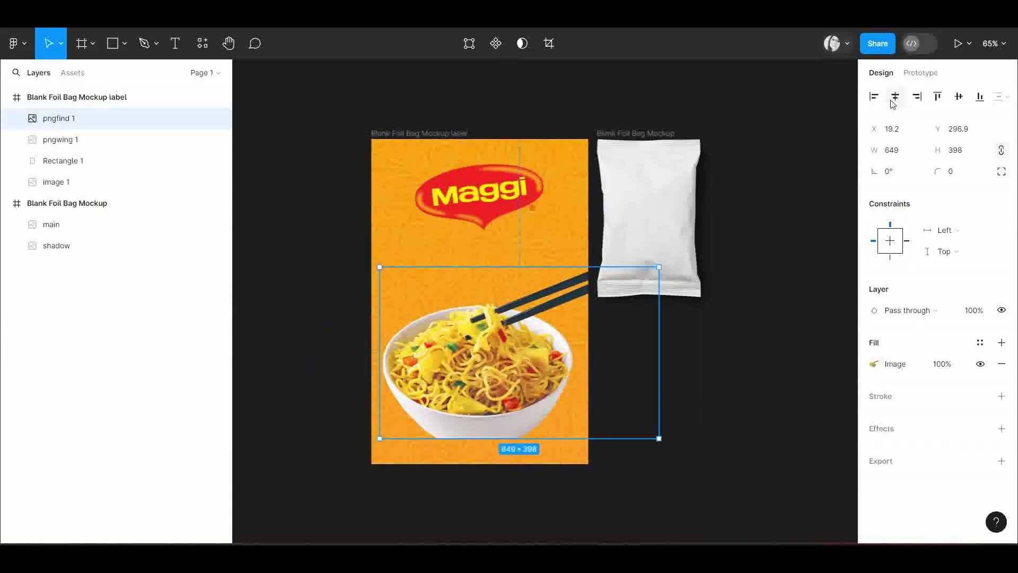
key("Escape")
left_click(77, 97)
scroll(547, 233, "up", 2, "ctrl")
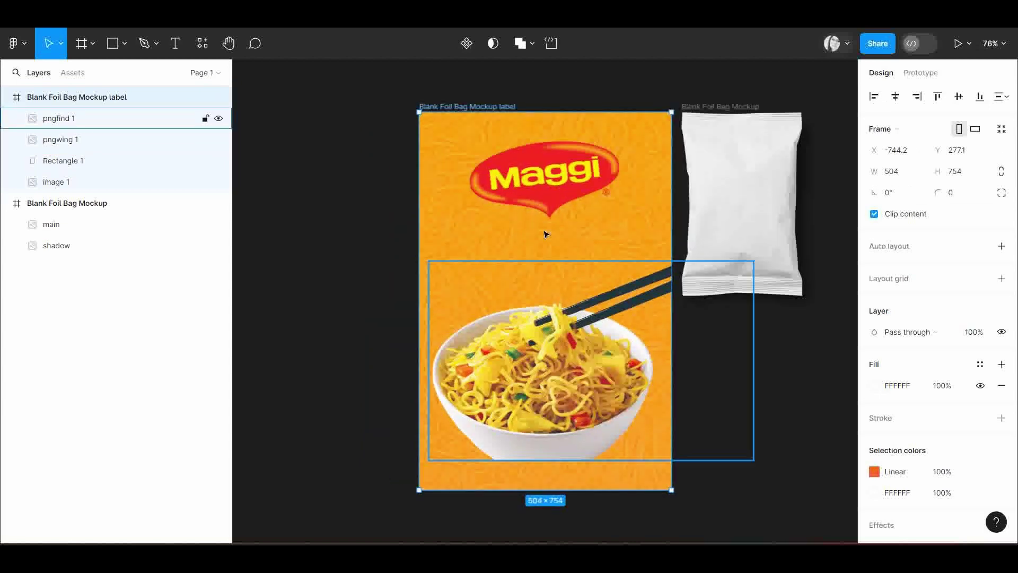
scroll(641, 389, "up", 2, "ctrl")
left_click(764, 385)
scroll(764, 385, "up", 2)
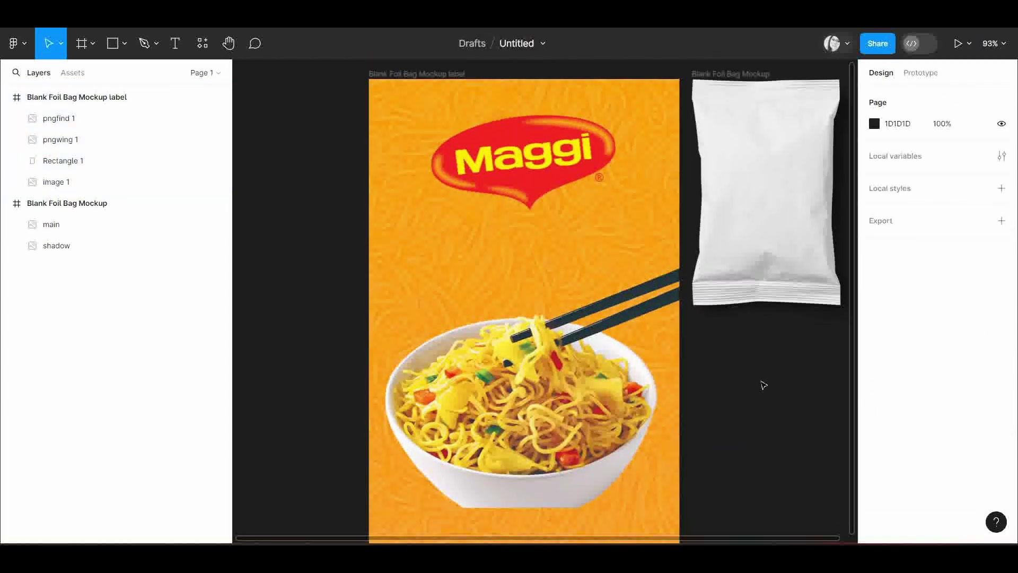
Step: Draw a freeform path outlining the label's top band just below the logo
left_click(144, 43)
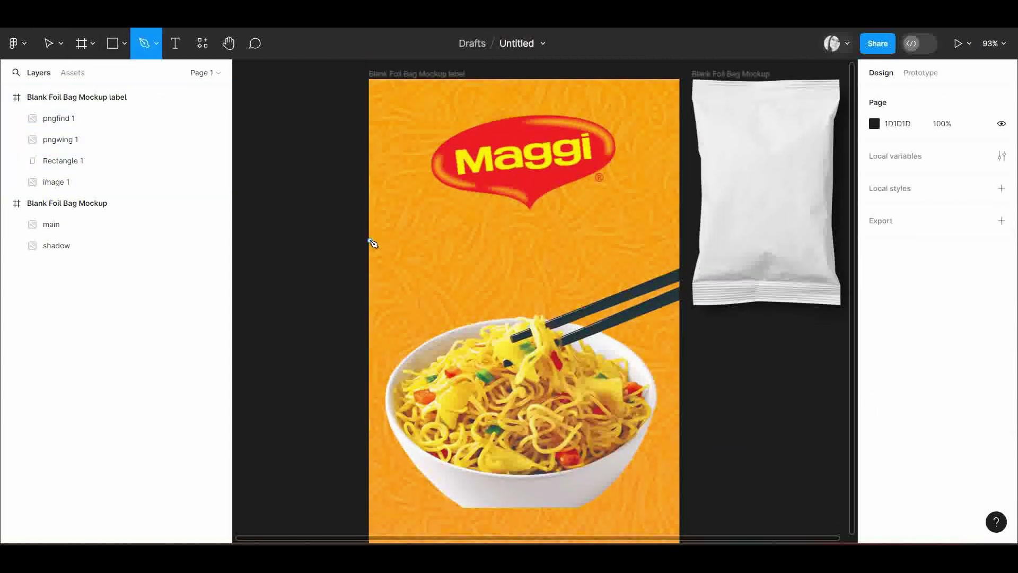
left_click(370, 240)
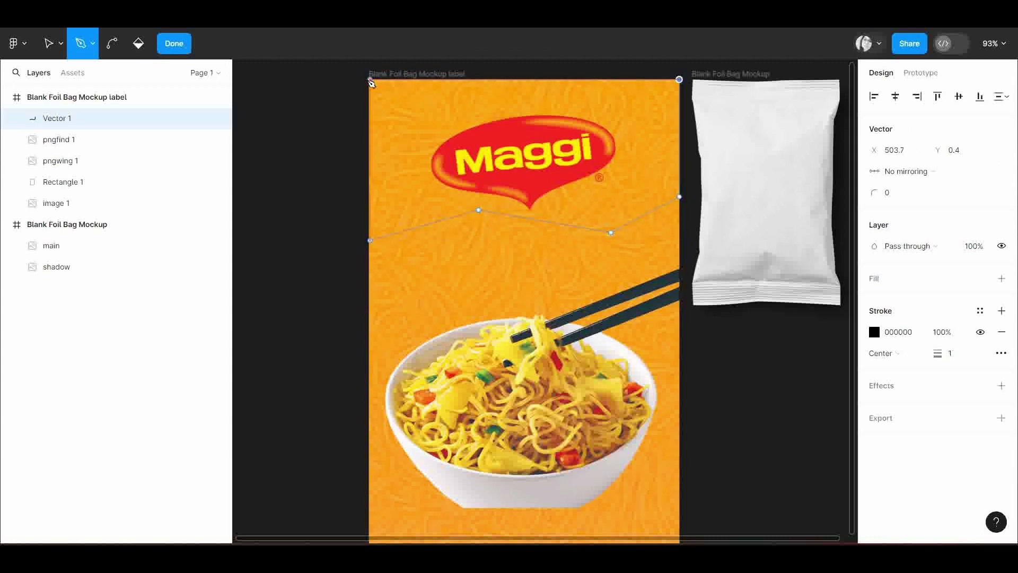
left_click(173, 51)
left_click(1000, 341)
double_click(602, 173)
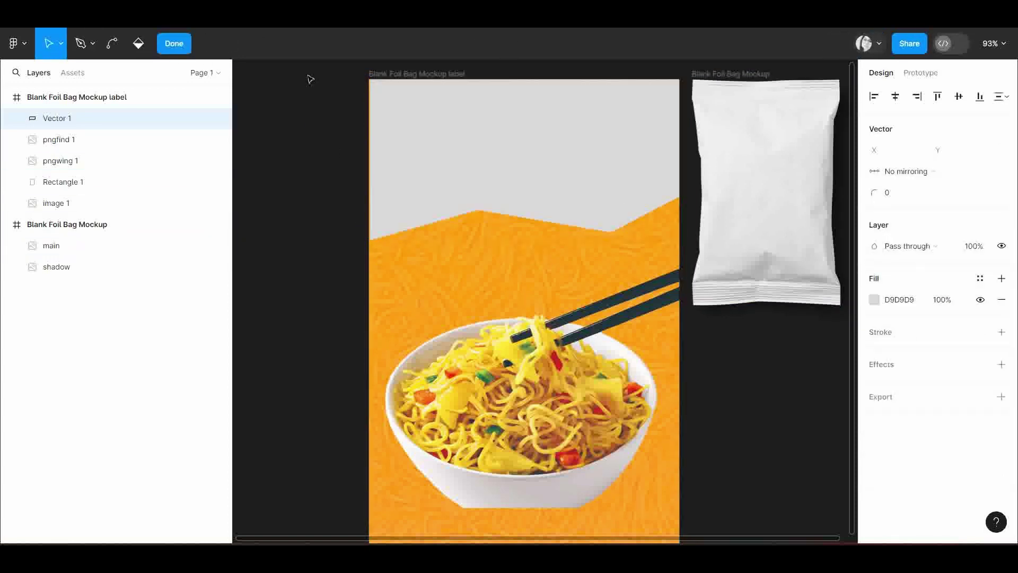
Step: Bend the shape's lower-edge points into a wave and curve its left corner
left_click(111, 43)
left_click_drag(478, 210, 531, 206)
left_click_drag(610, 234, 640, 225)
left_click_drag(370, 240, 318, 242)
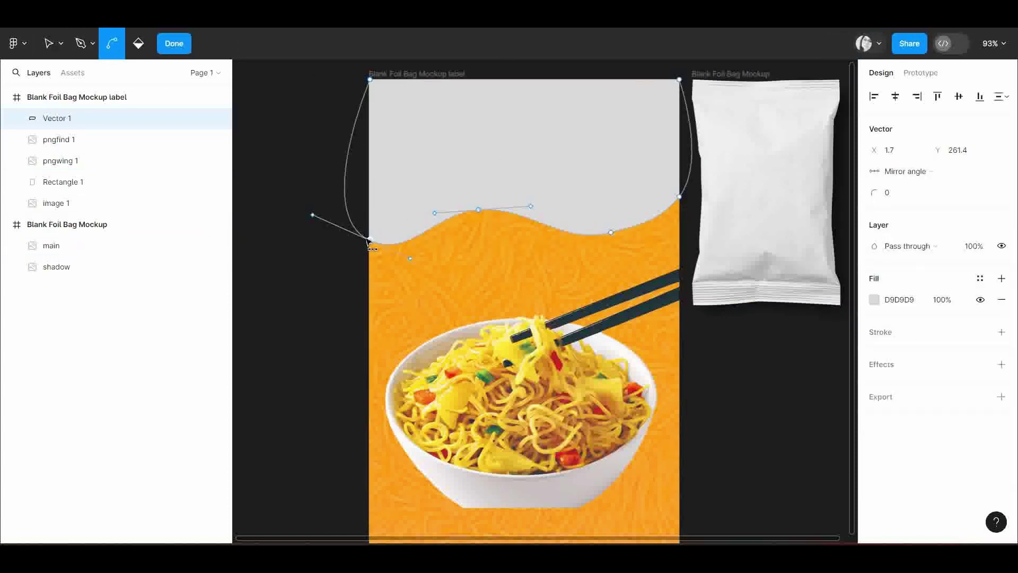
left_click(178, 48)
Step: Layer the shape behind the logo above Rectangle 1, fill it logo yellow, stretch its bottom
right_click(612, 154)
left_click(631, 266)
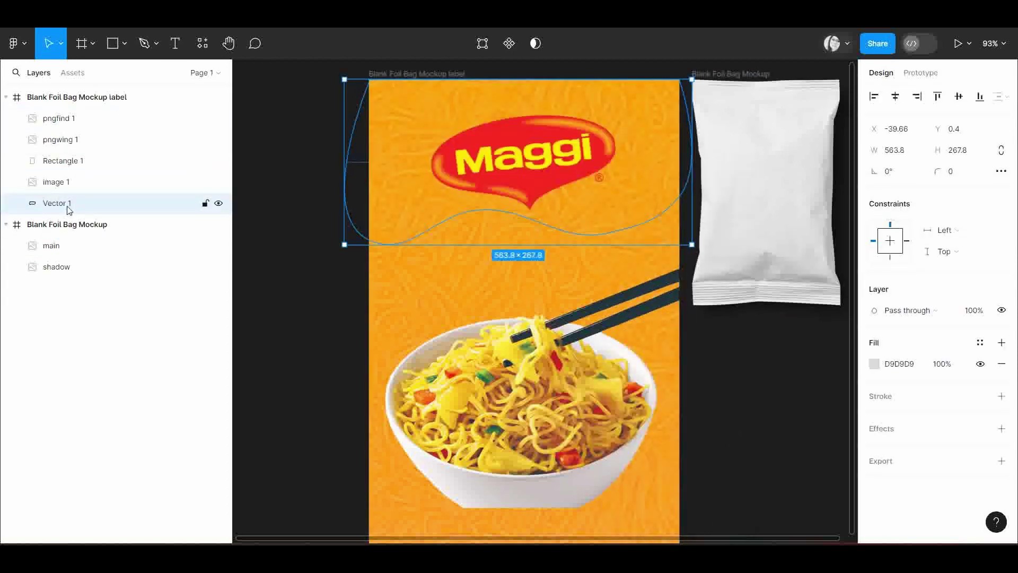
left_click_drag(68, 205, 72, 161)
left_click(875, 364)
left_click(716, 386)
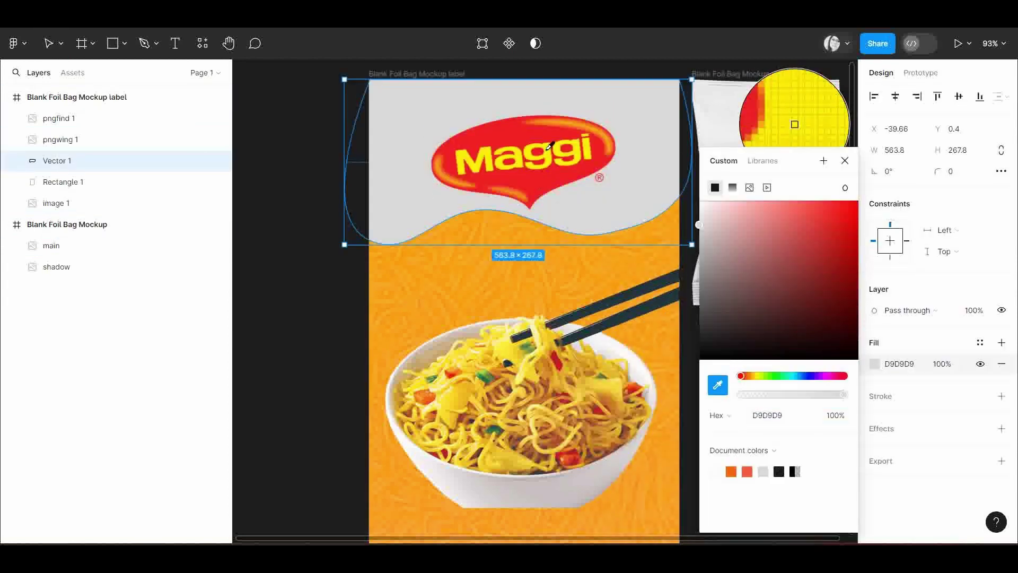
left_click(772, 102)
left_click_drag(622, 245, 622, 256)
Step: Draw a 504×59 bar at the label bottom, fill it FF543C, and order it below Vector 1
left_click(787, 393)
scroll(787, 393, "down", 1)
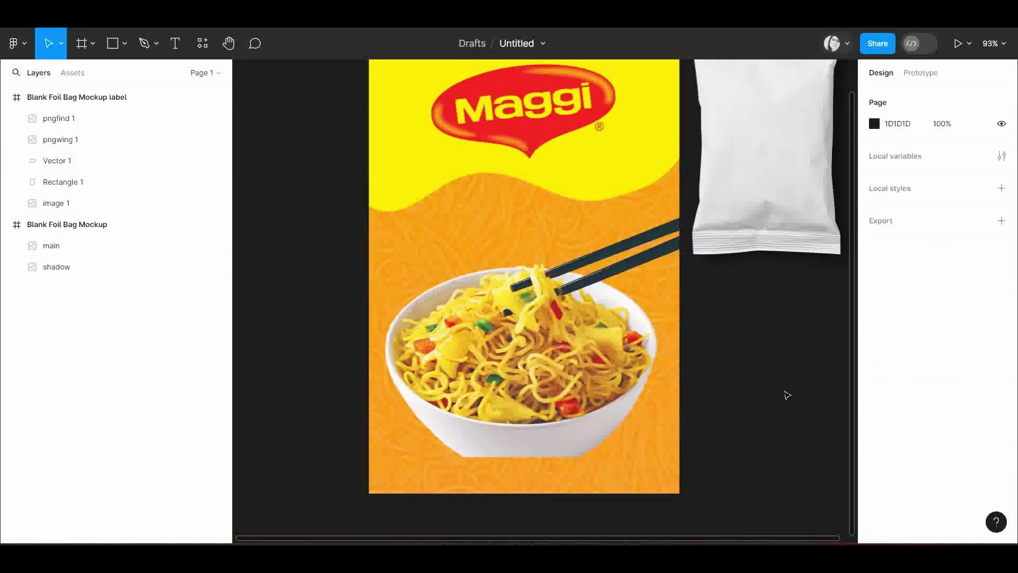
scroll(787, 395, "down", 1)
key("r")
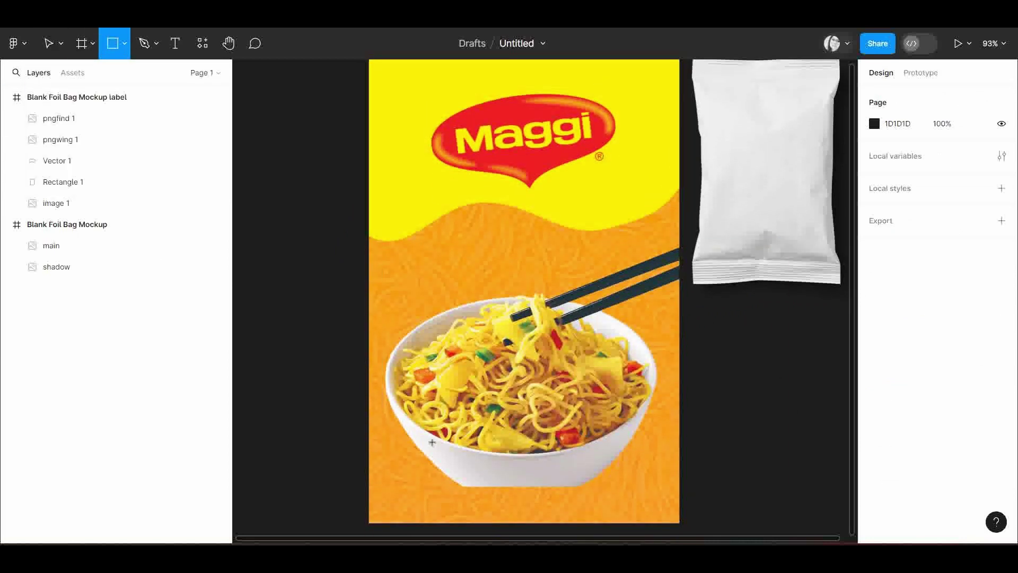
left_click_drag(369, 495, 680, 522)
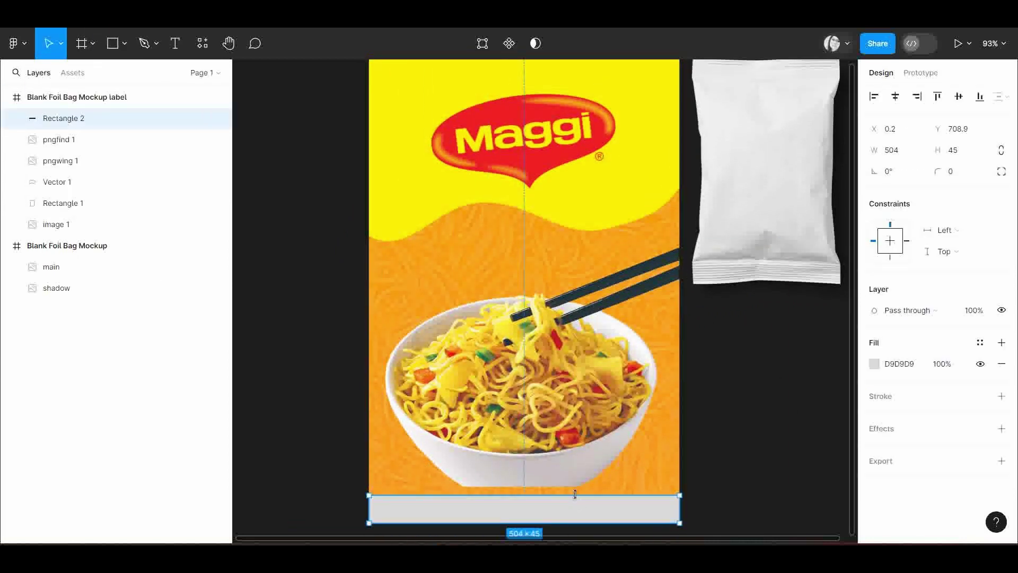
left_click_drag(577, 495, 577, 485)
left_click(874, 364)
left_click(746, 471)
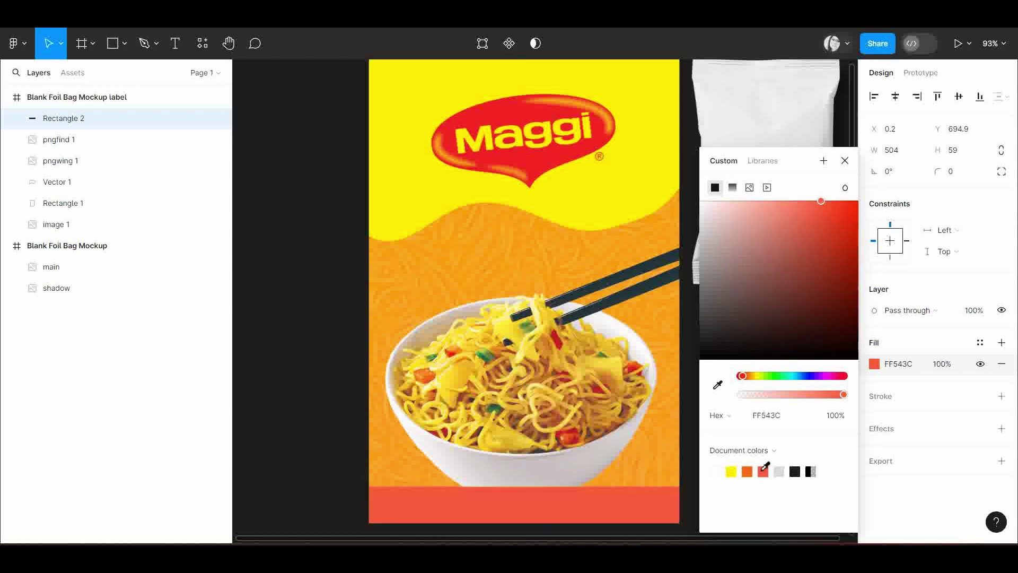
left_click_drag(63, 117, 78, 192)
key("Escape")
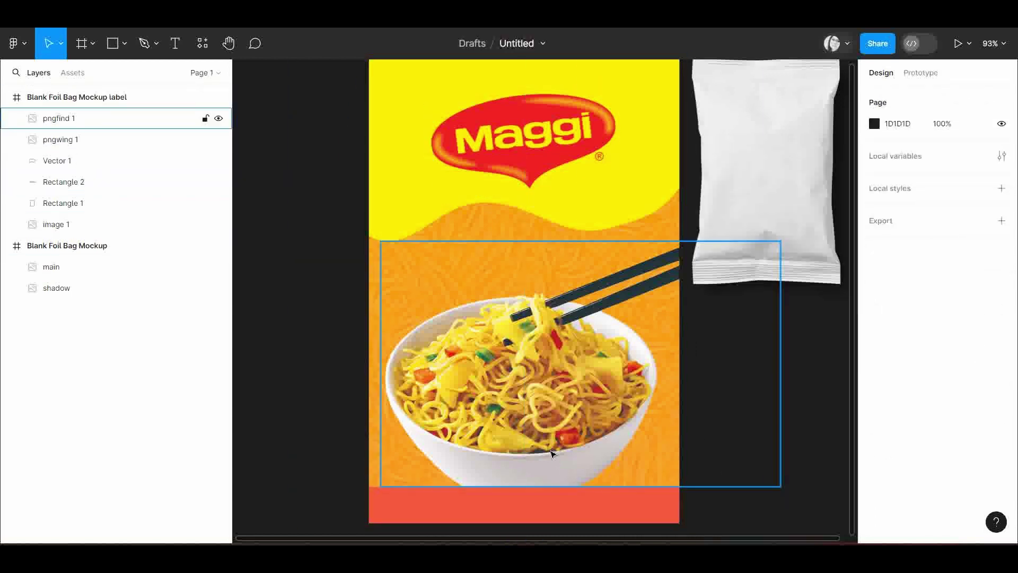
left_click(59, 118)
left_click(781, 517)
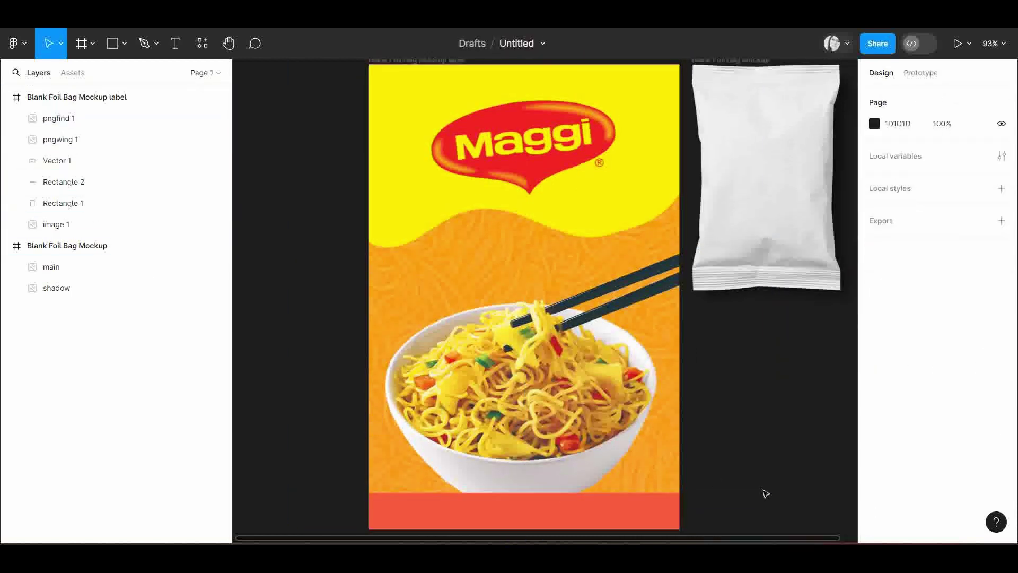
Step: Draw a 34×34 square with a 4-weight green 00B212 outline
left_click(124, 43)
left_click(91, 75)
left_click_drag(382, 79, 403, 99)
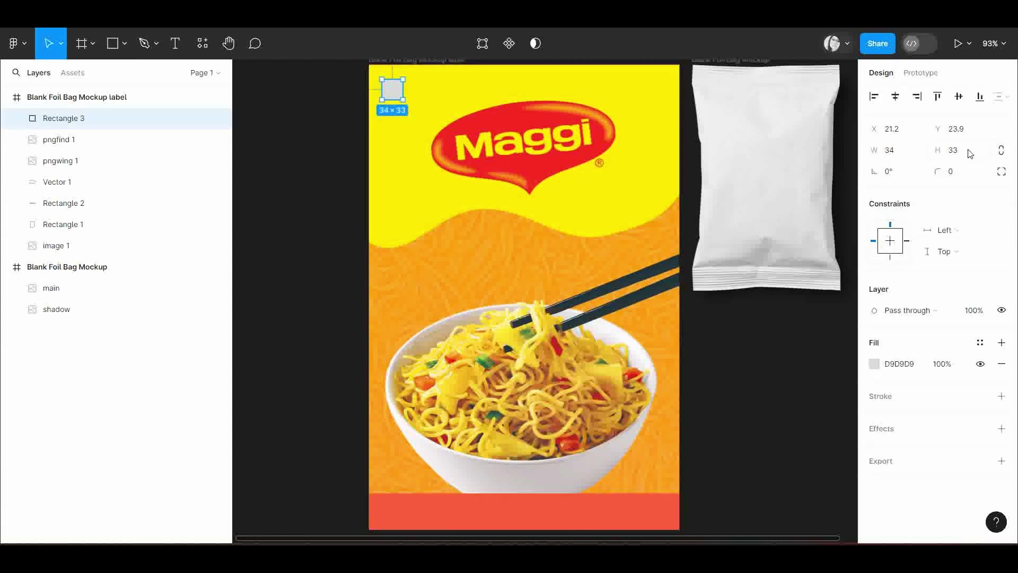
type("34")
key("Return")
left_click(1002, 396)
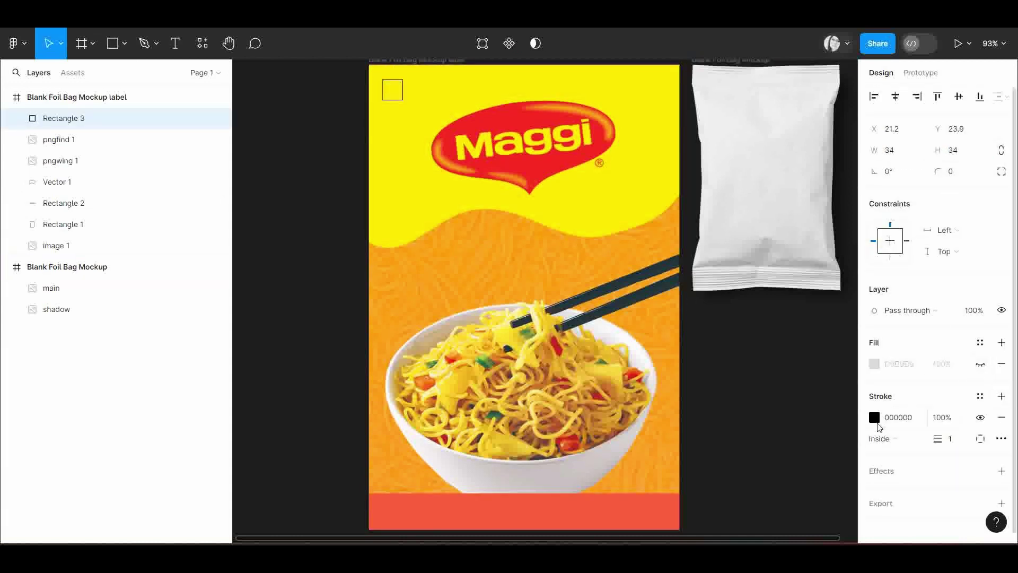
left_click(873, 417)
left_click_drag(740, 376, 773, 376)
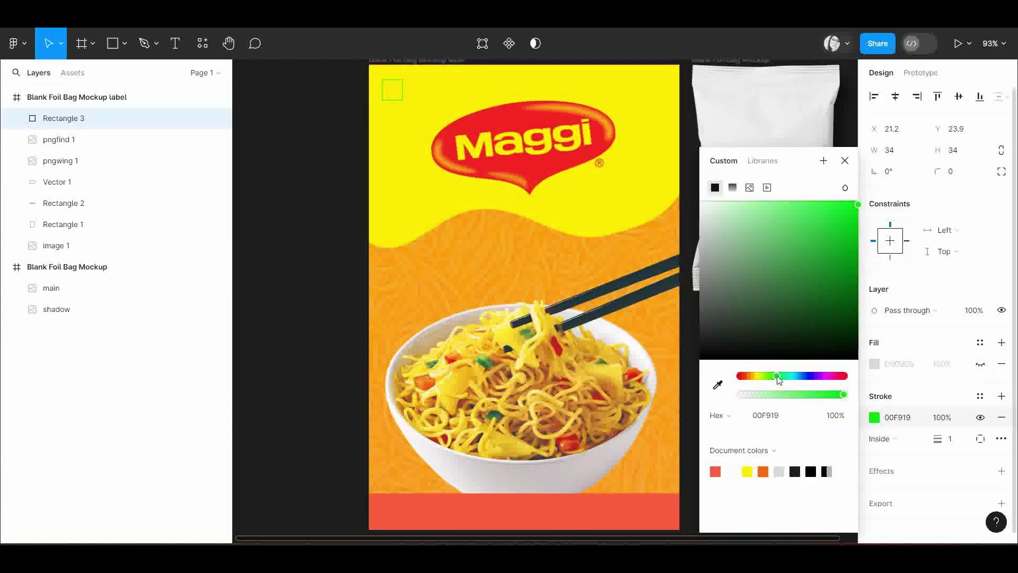
left_click(957, 463)
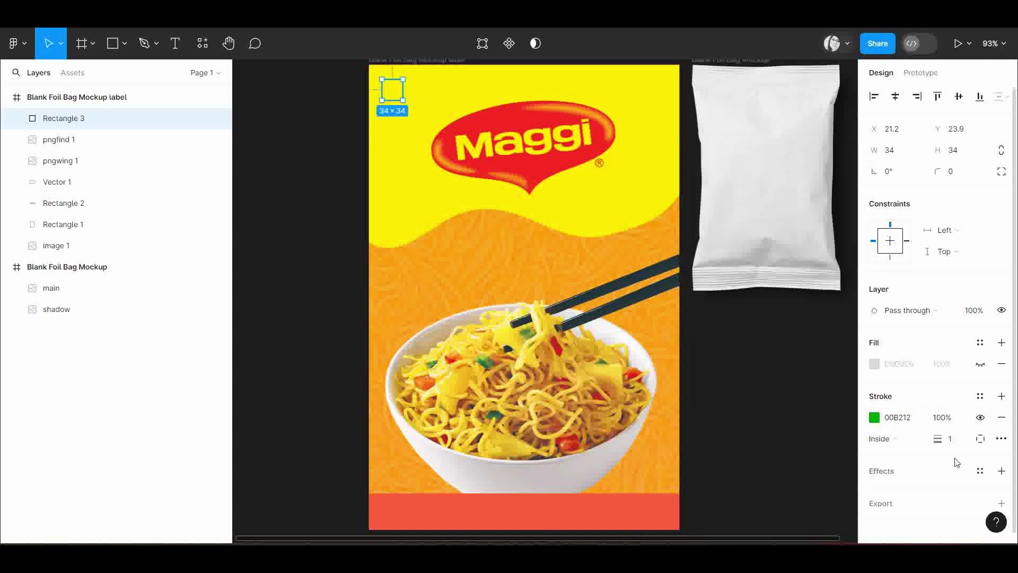
type("4")
key("Return")
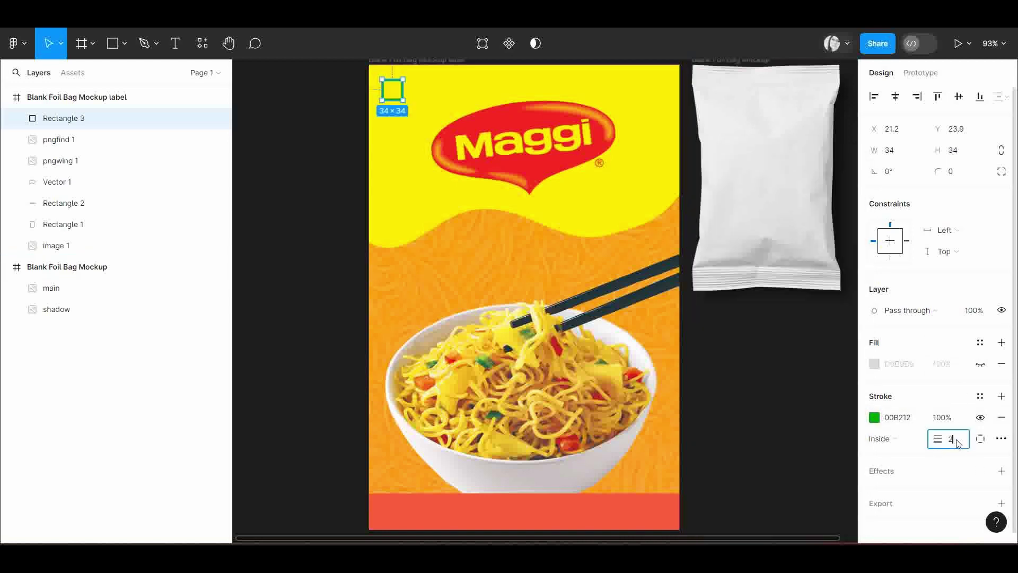
key("Escape")
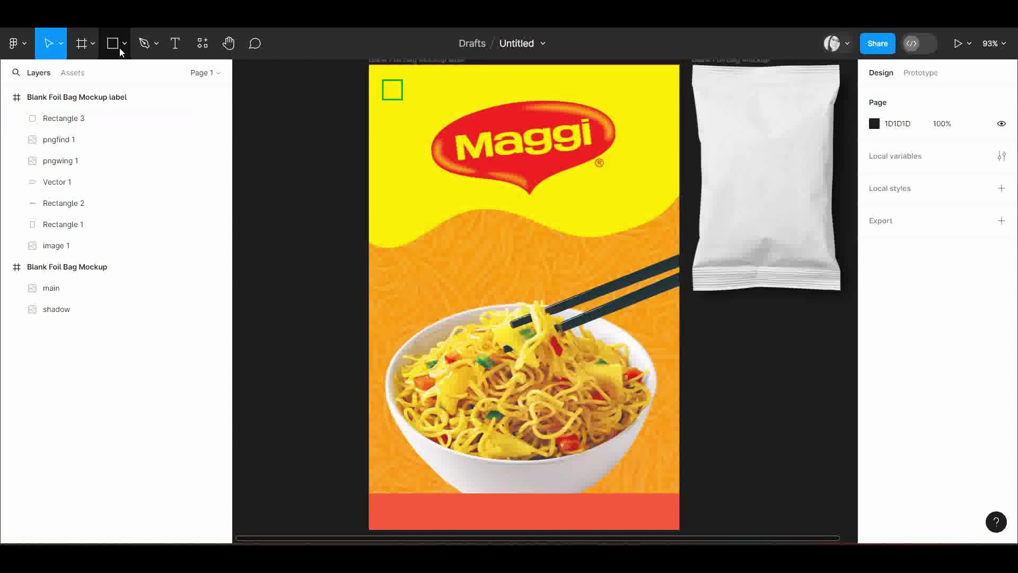
Step: Draw a small circle inside the square filled green 00B212
left_click(123, 47)
left_click(64, 125)
mouse_move(414, 125)
left_mouse_down()
mouse_move(426, 137)
mouse_move(412, 120)
left_mouse_up()
left_click(971, 153)
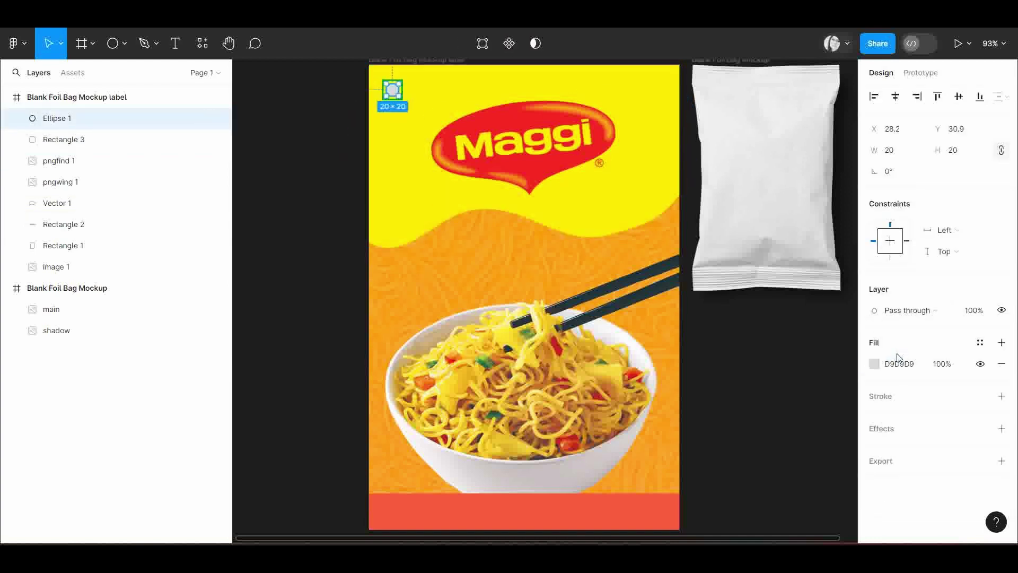
left_click(899, 363)
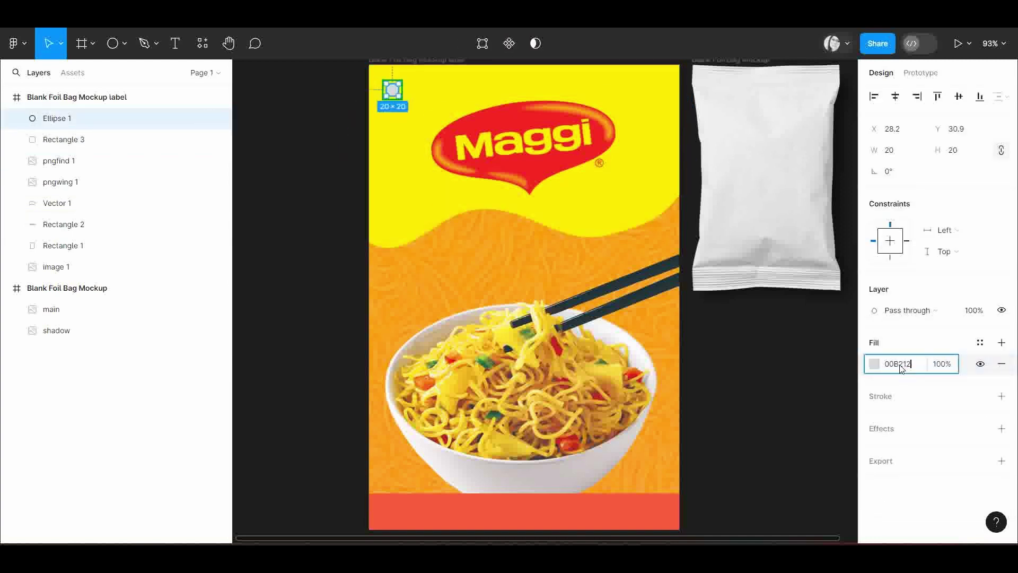
key("ctrl+v")
left_click(797, 348)
Step: Group the square and circle together with Ctrl+G
mouse_move(404, 100)
left_mouse_down()
mouse_move(377, 79)
mouse_move(517, 98)
left_mouse_up()
key("ctrl+g")
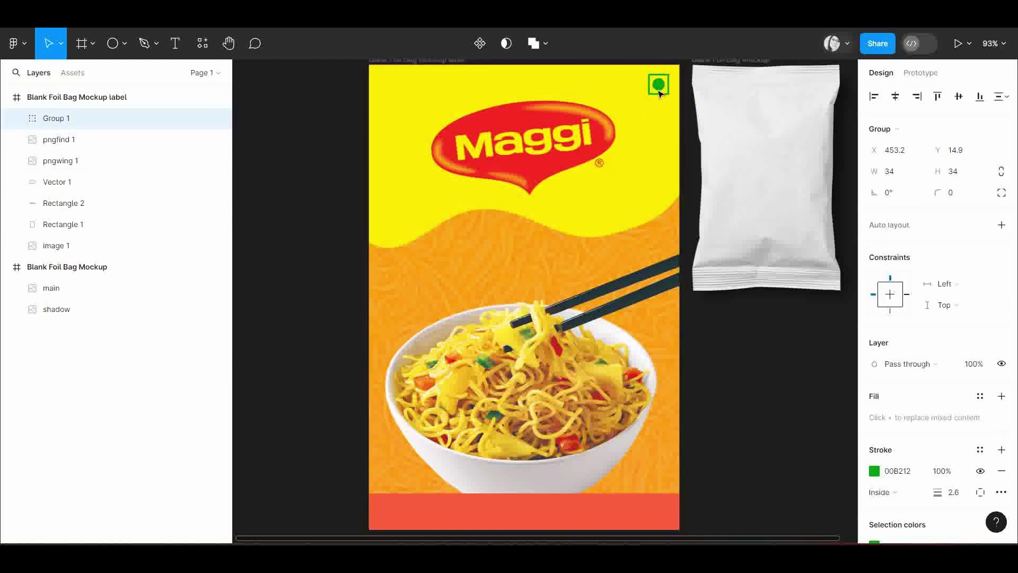
left_click(779, 421)
Step: Add 'NET WT.' text at the left of the red strip in Inria Serif Bold
key("t")
left_click(436, 507)
type("NET WT.")
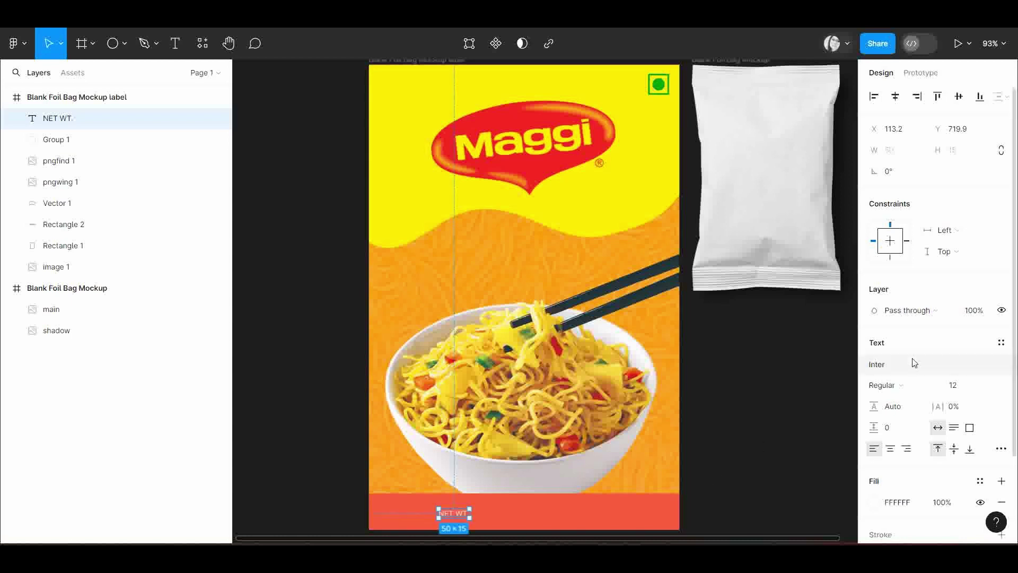
left_click(901, 363)
left_click(726, 256)
left_click(742, 198)
scroll(432, 542, "up", 5)
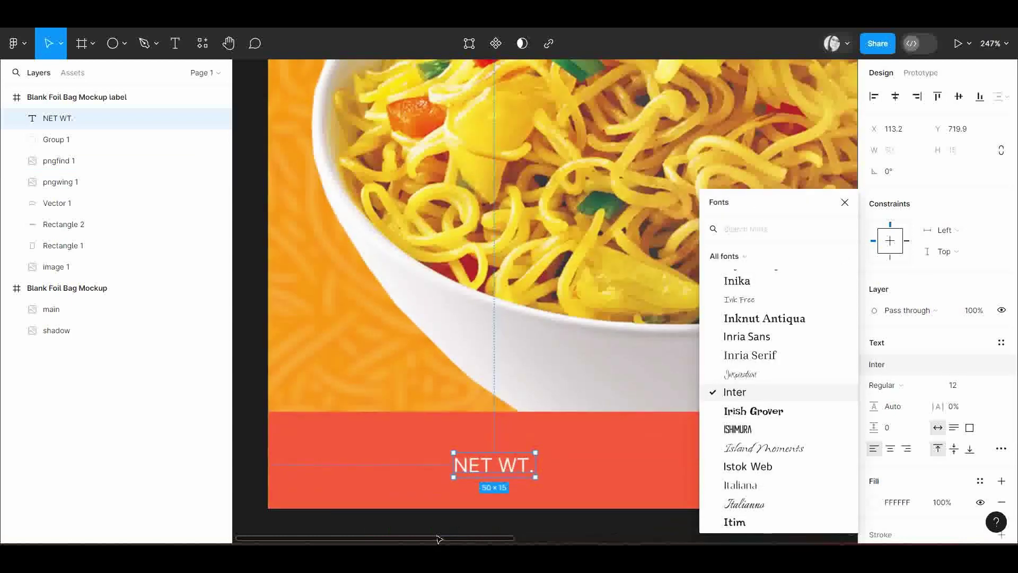
left_click(748, 355)
mouse_move(472, 467)
left_mouse_down()
mouse_move(338, 469)
mouse_move(445, 467)
left_mouse_up()
left_click(886, 385)
Step: Duplicate the text as '70g' and space the two texts 4 apart
left_click(354, 459)
left_click(436, 463)
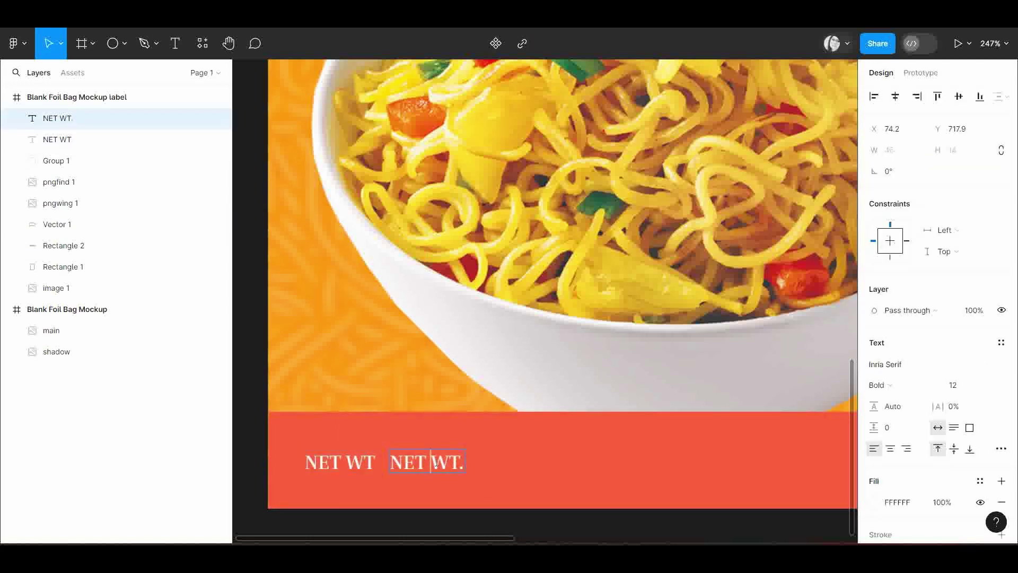
type("70g")
key("Escape")
key("Escape")
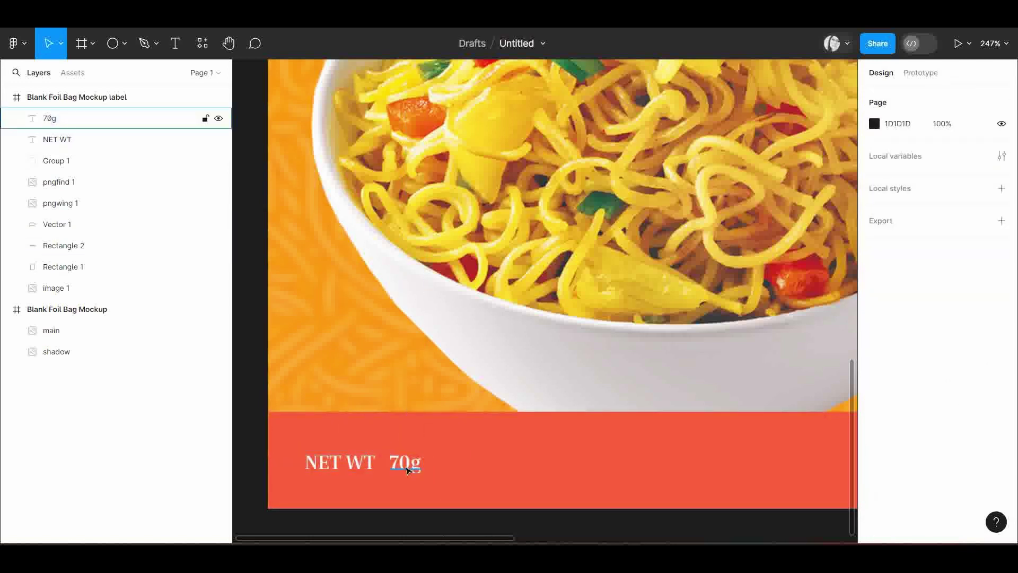
left_click(410, 463)
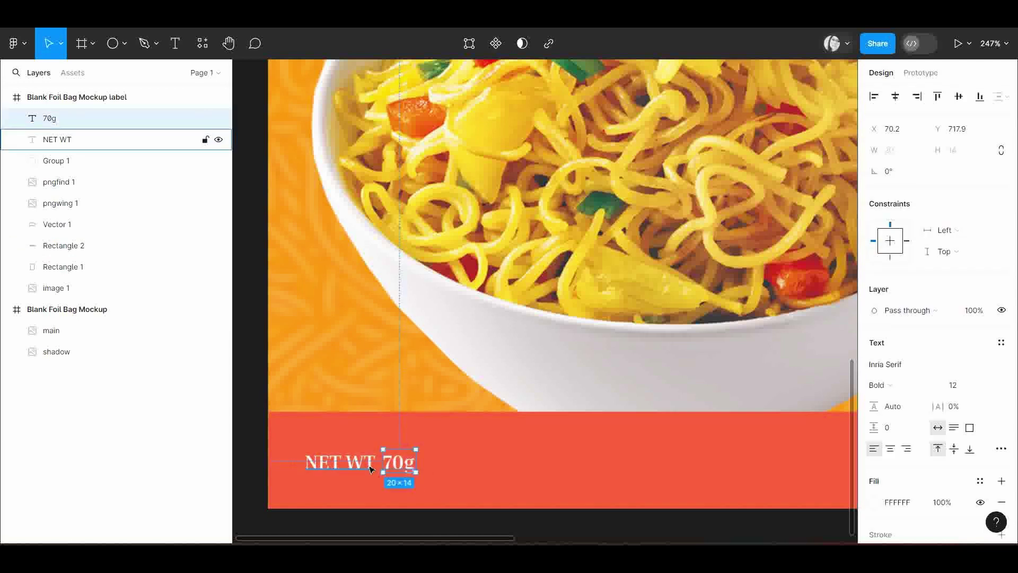
left_click(423, 518)
scroll(423, 518, "down", 5)
left_click(390, 493)
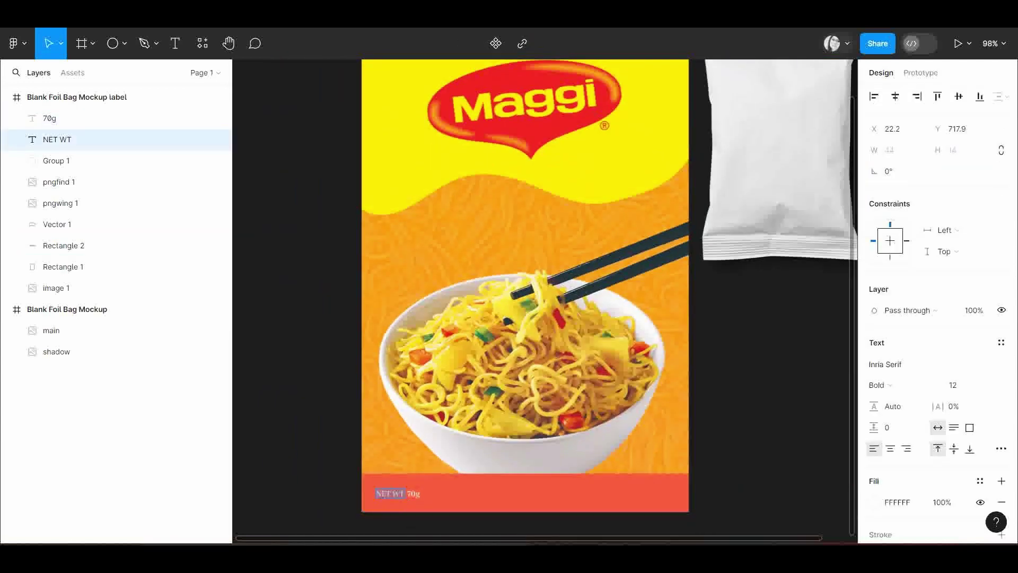
left_click(741, 449)
left_click(49, 117)
left_click(57, 139, "shift")
key("Return")
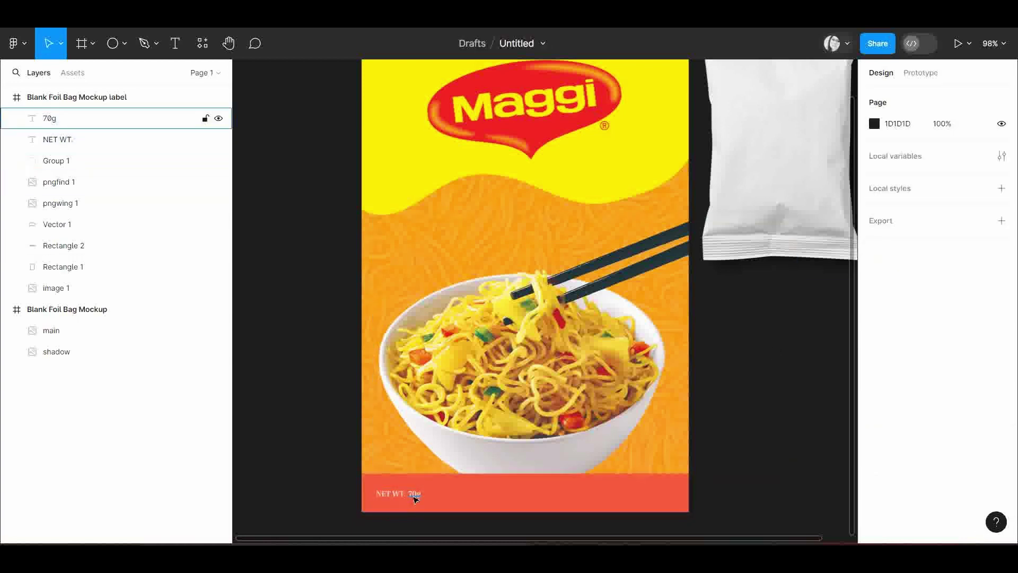
Step: Give the '70g' text a white FFFFFF outline stroke
left_click(49, 118)
scroll(905, 449, "down", 2)
left_click(1001, 428)
left_click(874, 450)
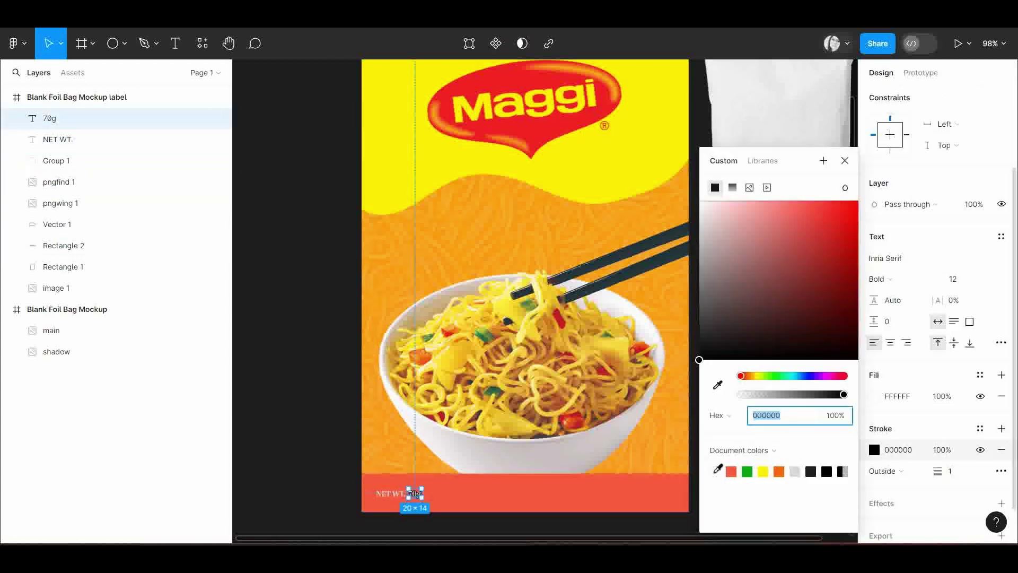
type("FFFFFF")
key("Return")
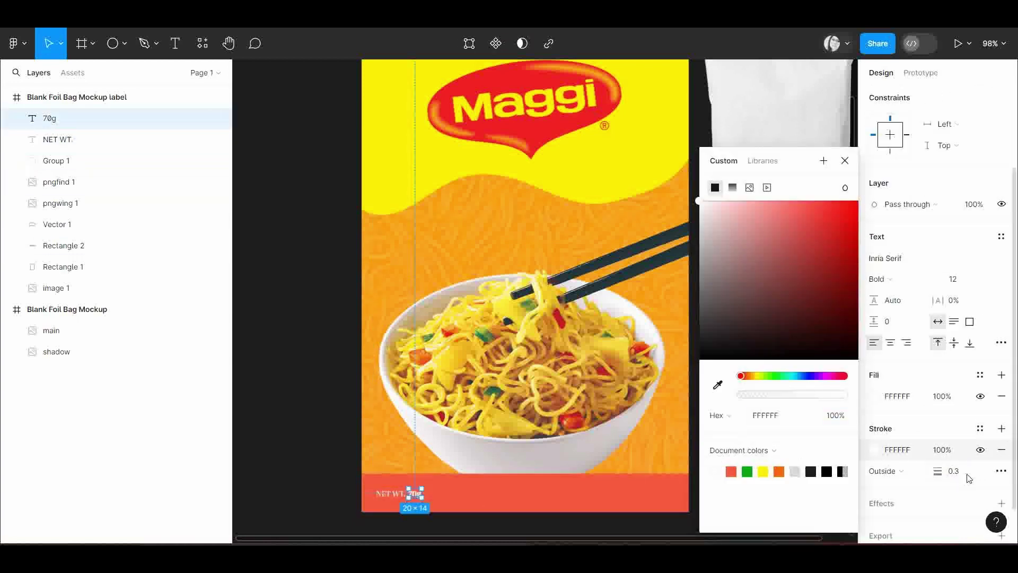
left_click(782, 422)
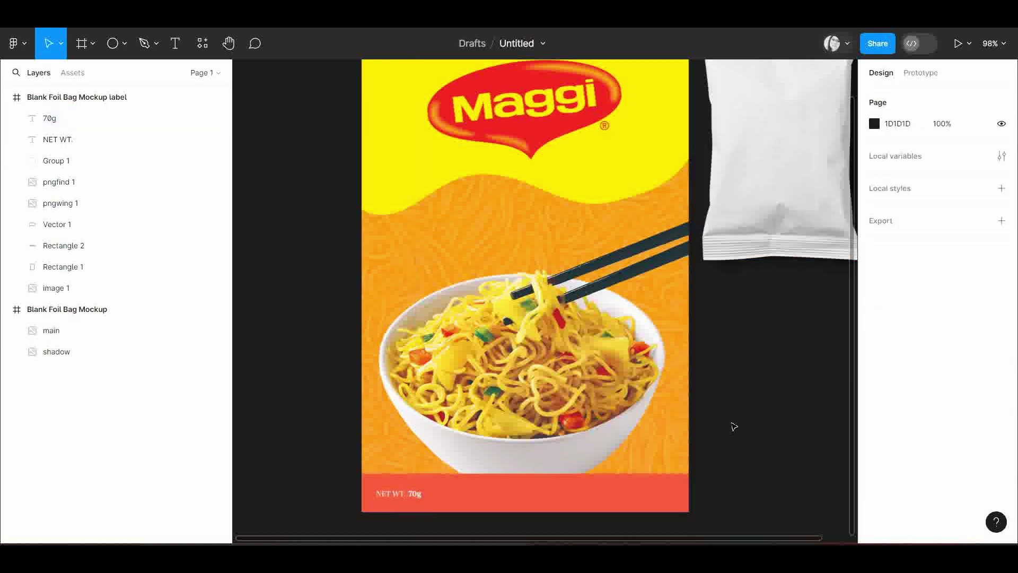
scroll(775, 454, "up", 1)
scroll(775, 453, "up", 1)
Step: Add the '2 Minute' title text below the logo at size 48
key("t")
left_click(444, 245)
type("2")
key("Escape")
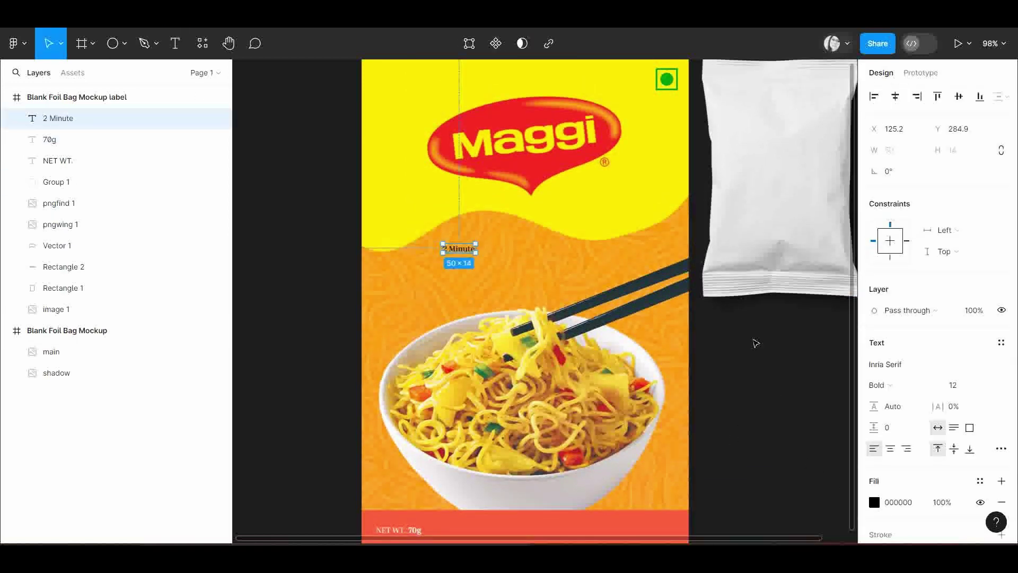
left_click(885, 364)
key("Escape")
left_click(983, 385)
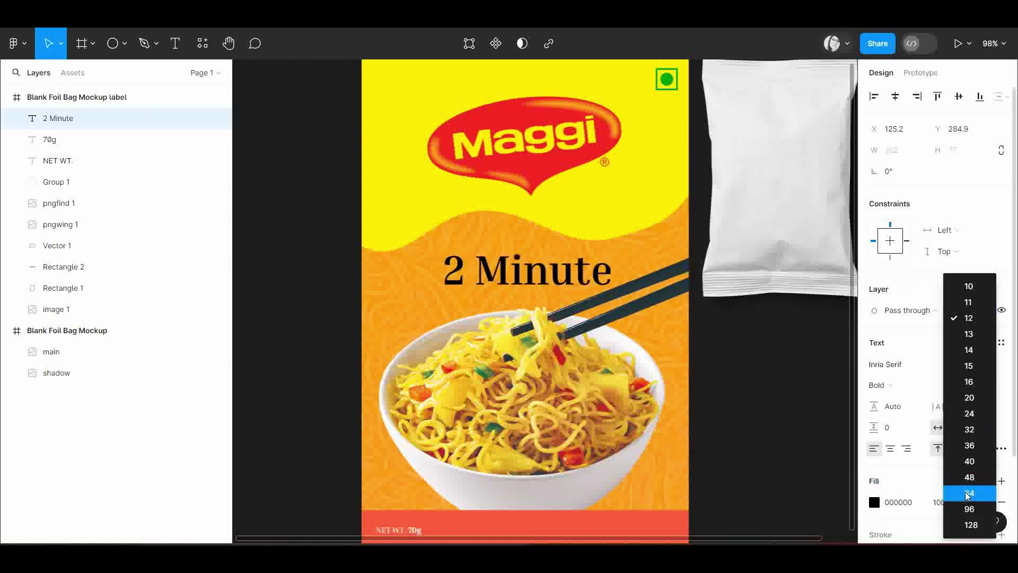
left_click(970, 477)
Step: Switch the title font to Baloo and enlarge it to size 64
left_click(885, 364)
scroll(772, 368, "up", 5)
scroll(772, 367, "up", 5)
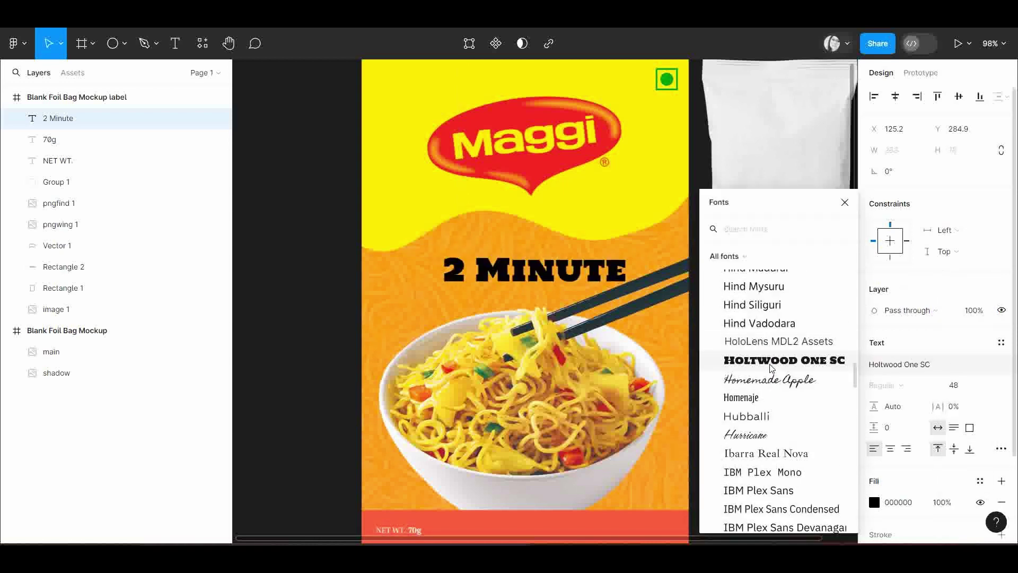
scroll(771, 367, "up", 3)
scroll(771, 368, "up", 10)
scroll(770, 369, "up", 5)
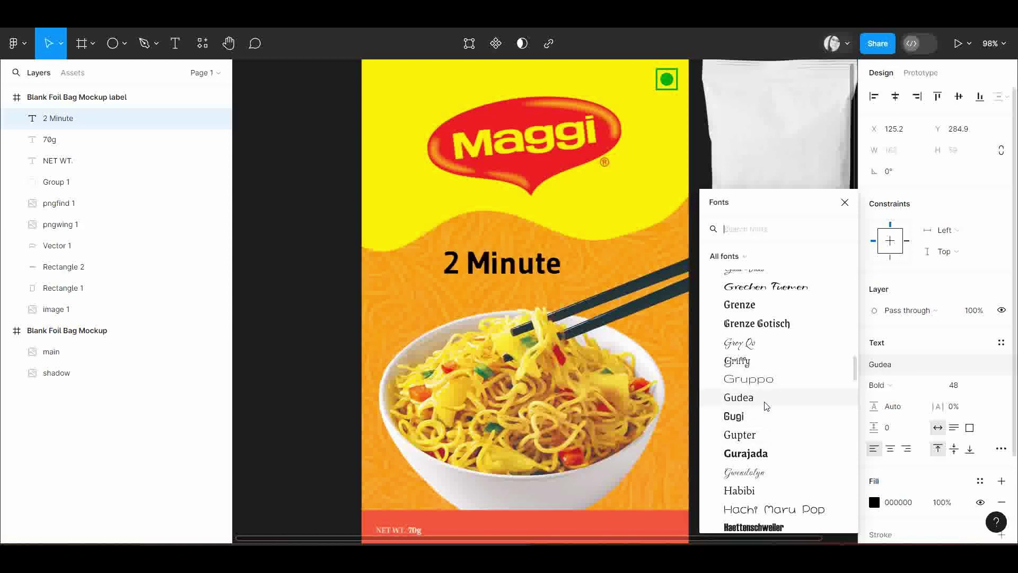
scroll(771, 372, "up", 10)
scroll(797, 364, "up", 5)
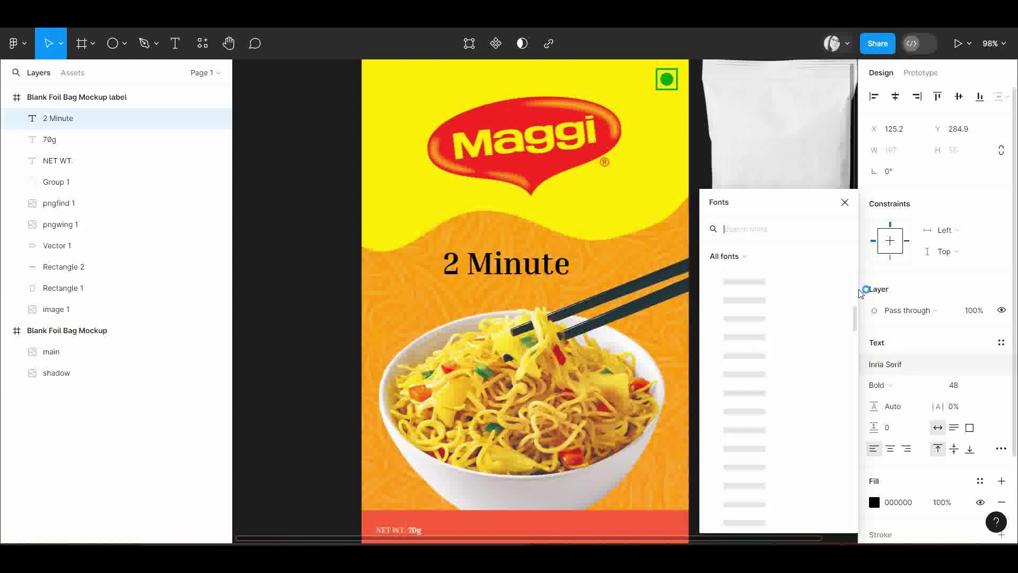
scroll(820, 379, "down", 3)
scroll(802, 371, "down", 20)
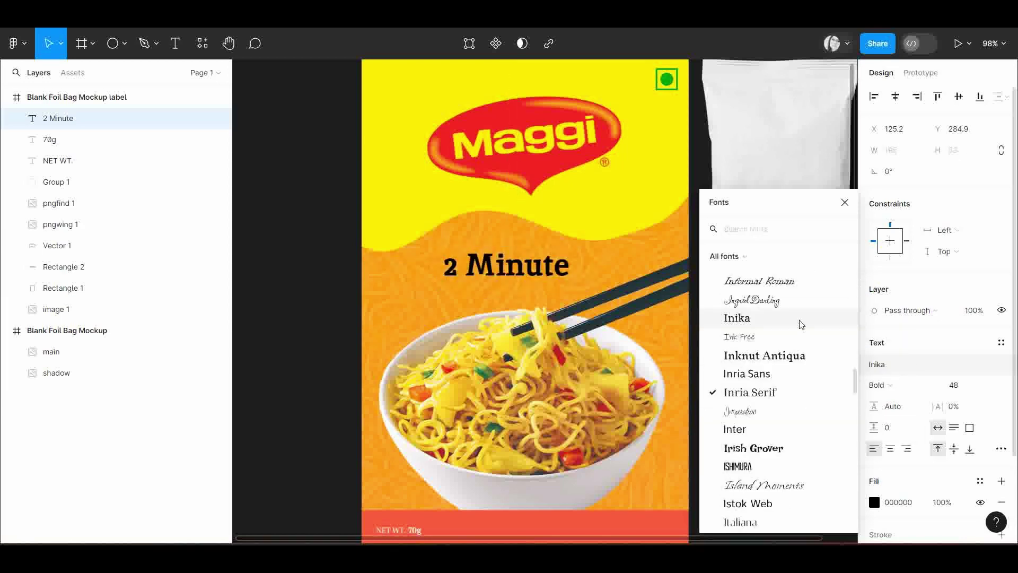
scroll(789, 473, "up", 20)
scroll(789, 473, "down", 10)
scroll(788, 473, "down", 5)
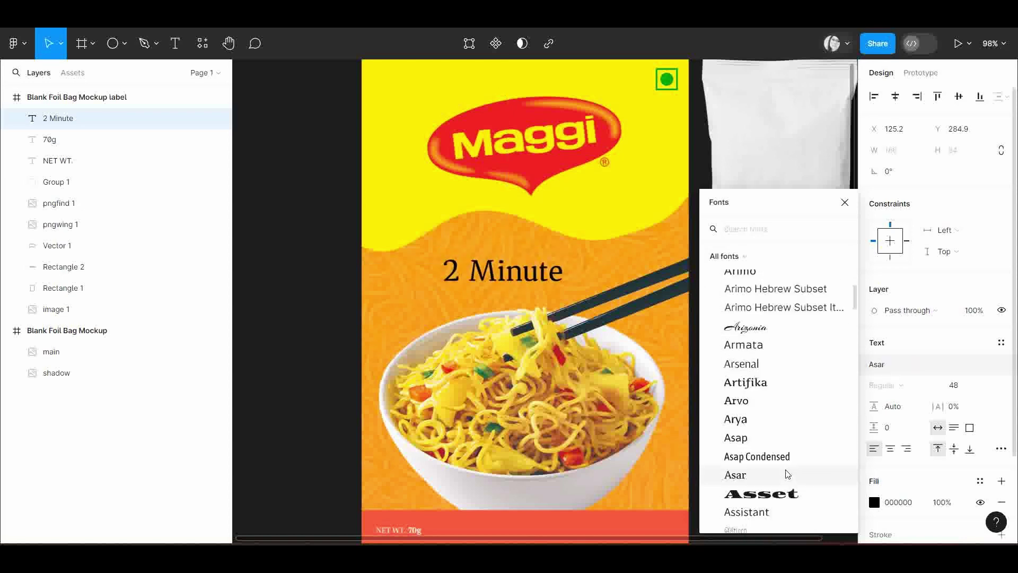
scroll(789, 473, "down", 5)
scroll(788, 451, "down", 5)
scroll(785, 387, "down", 2)
left_click(785, 387)
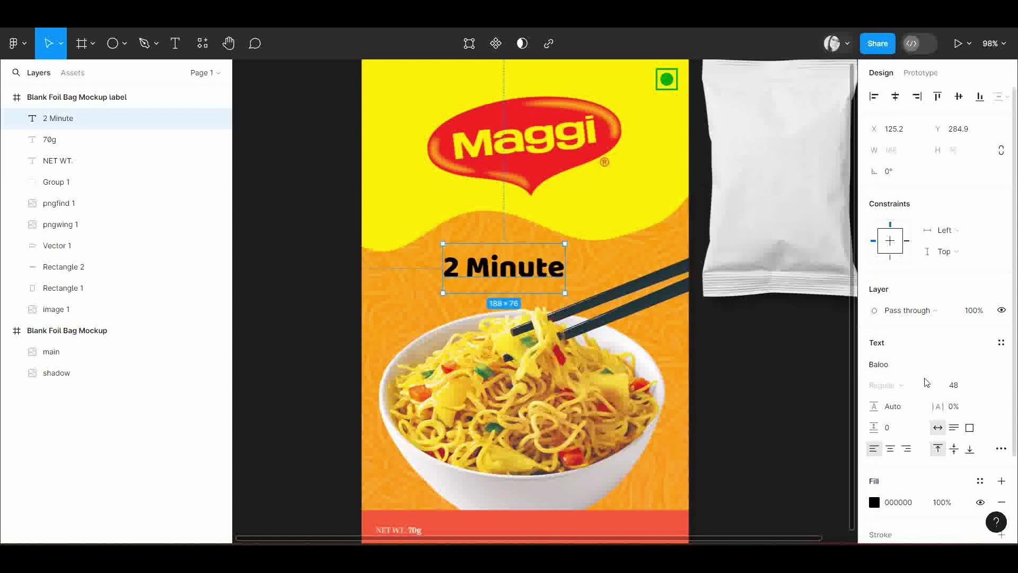
left_click(991, 385)
left_click(959, 398)
Step: Move the title onto the orange area and discard the stray duplicate text
mouse_move(582, 276)
left_mouse_down()
mouse_move(578, 256)
mouse_move(518, 287)
left_mouse_up()
key("Escape")
left_click(518, 257)
key("Return")
type("N")
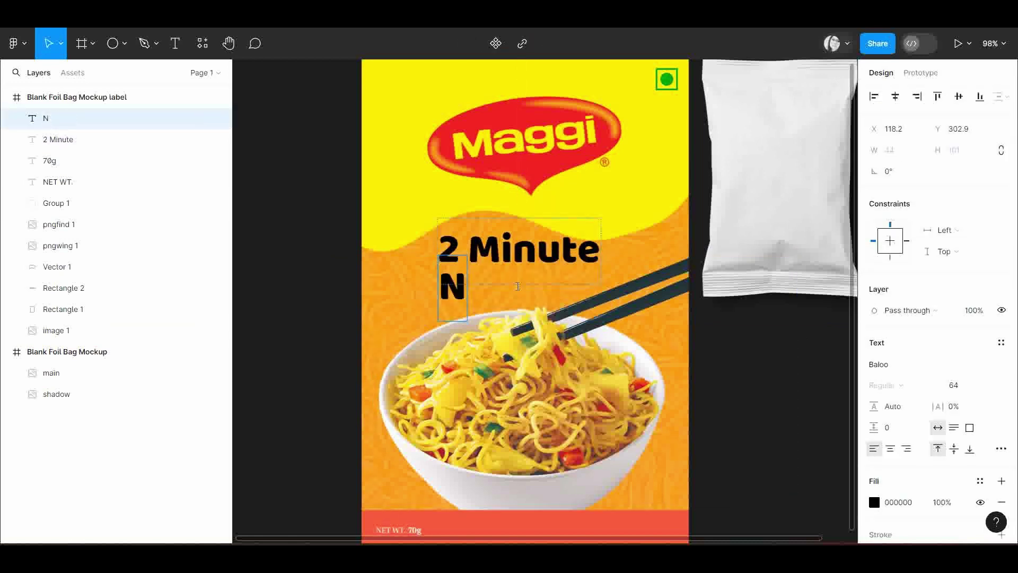
key("BackSpace")
key("Escape")
left_click(597, 250)
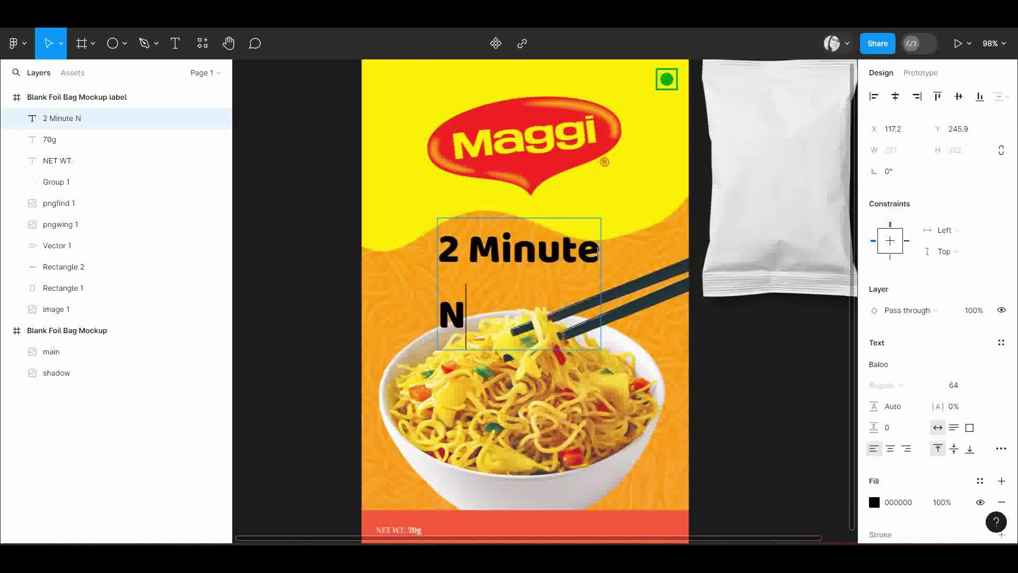
Step: Centre-align the title lines and set the line height to 60
left_click(891, 448)
left_click(899, 427)
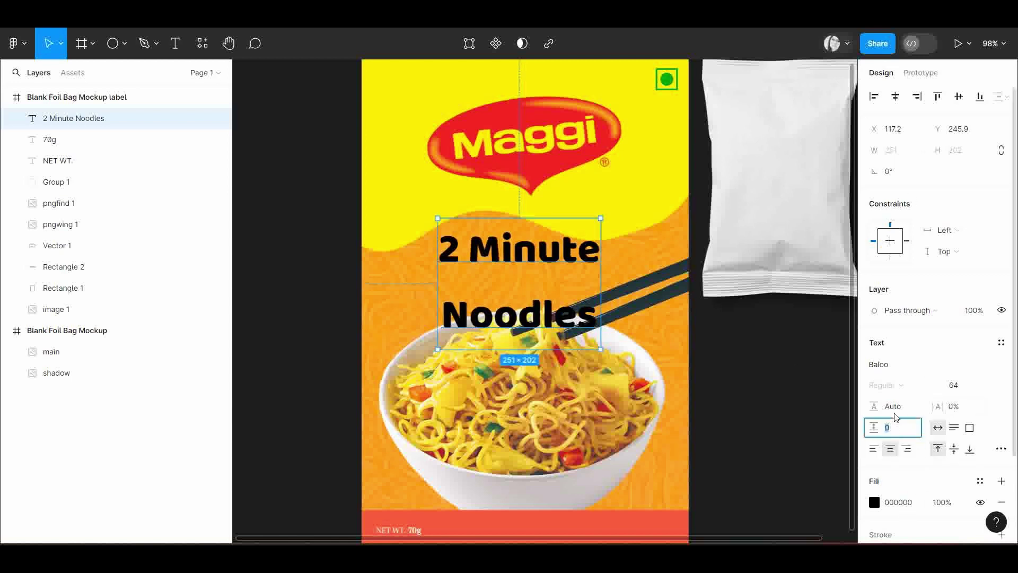
type("40")
key("Return")
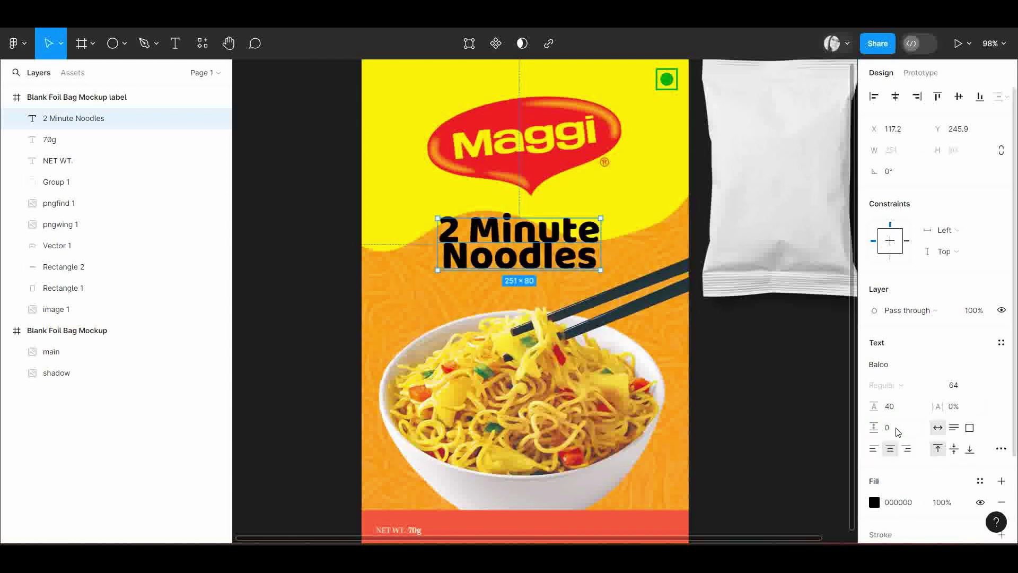
type("60")
key("Return")
Step: Add a white FFFFFF outline stroke to the title
scroll(933, 424, "down", 2)
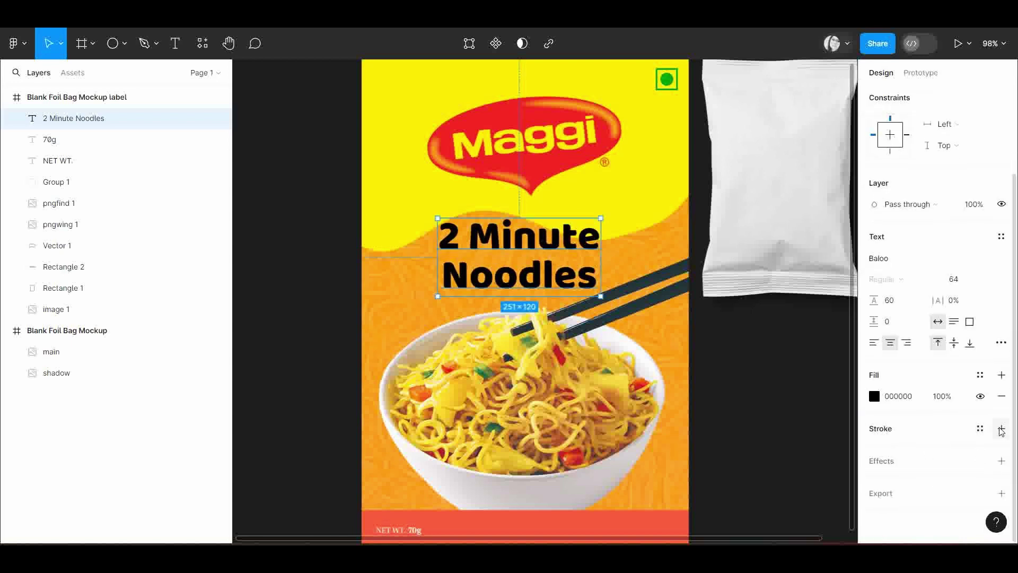
left_click(1001, 429)
left_click(789, 414)
left_click(557, 243)
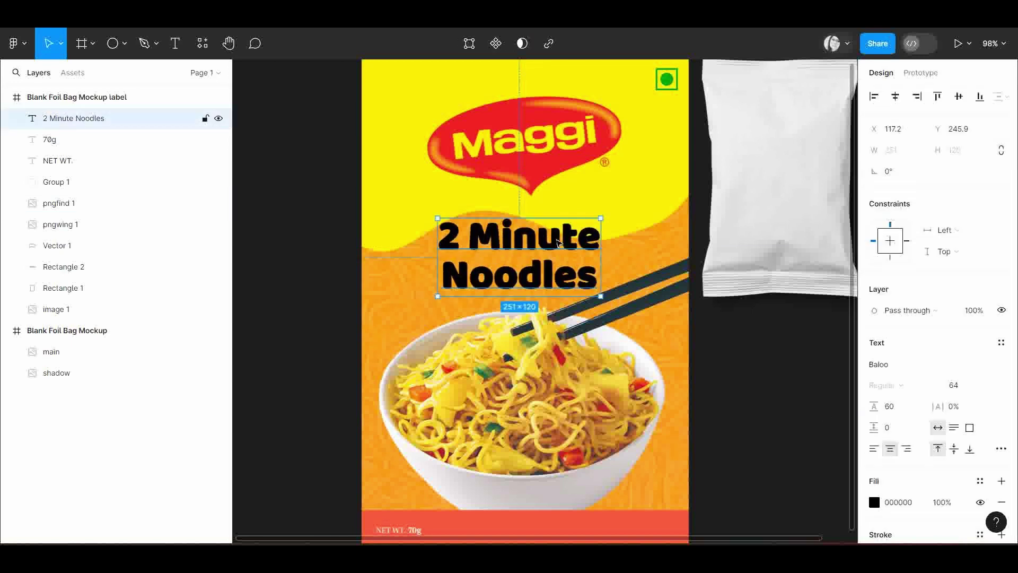
scroll(933, 375, "down", 3)
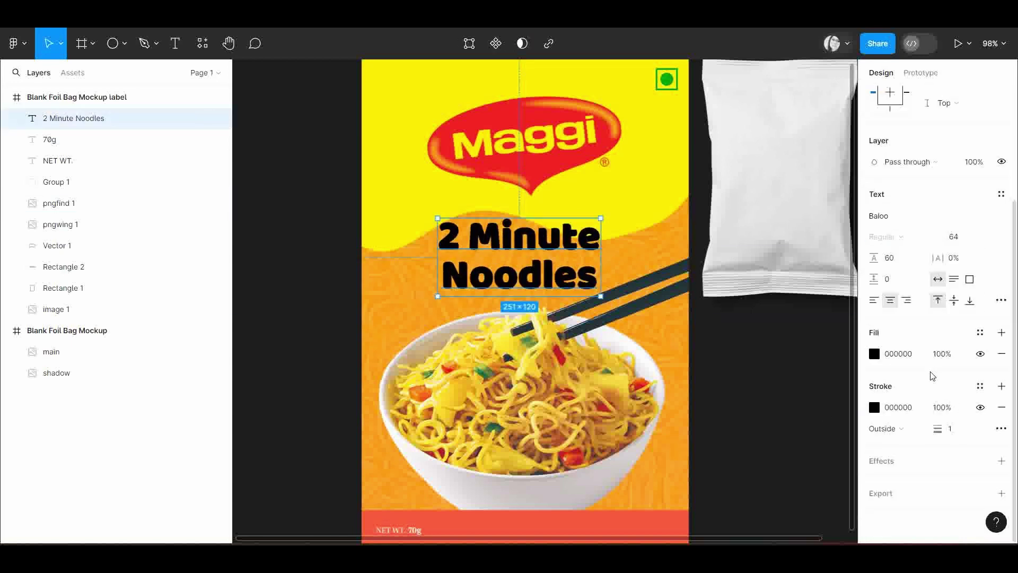
left_click(874, 407)
type("FFFFFF")
key("Return")
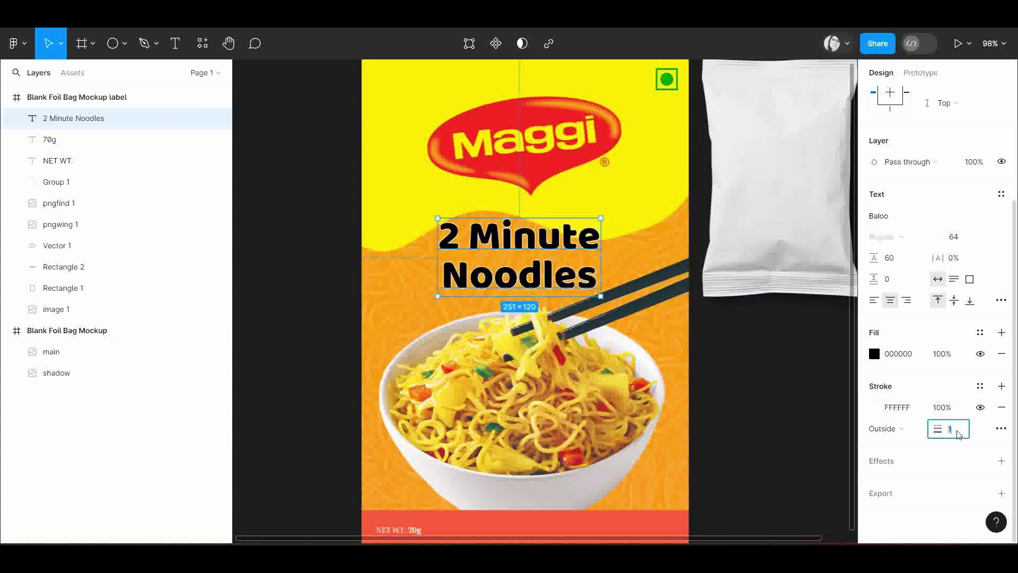
Step: Try an outline weight of 30 and a slight move, then undo them
type("40")
key("Return")
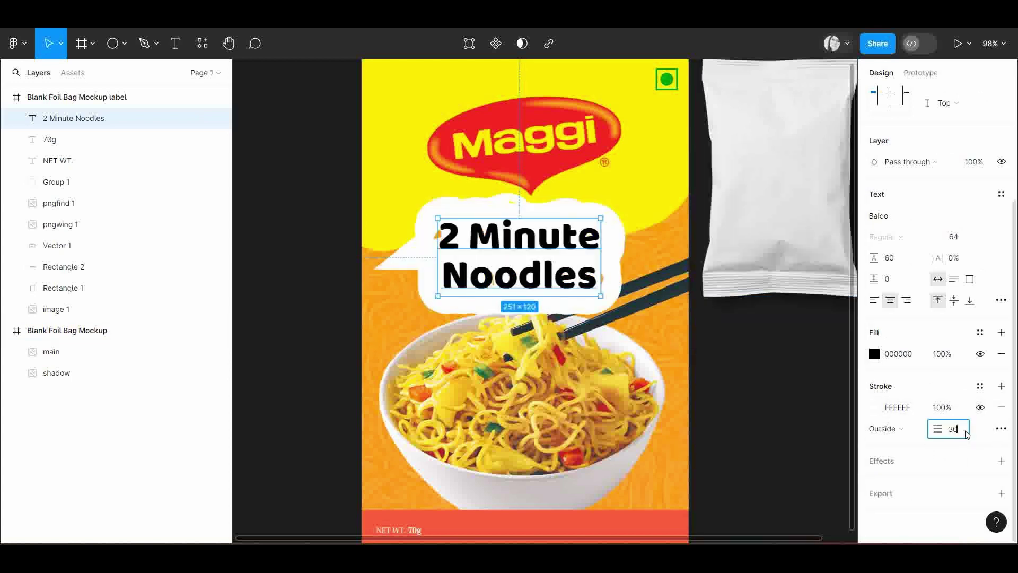
key("Return")
left_click_drag(417, 260, 447, 255)
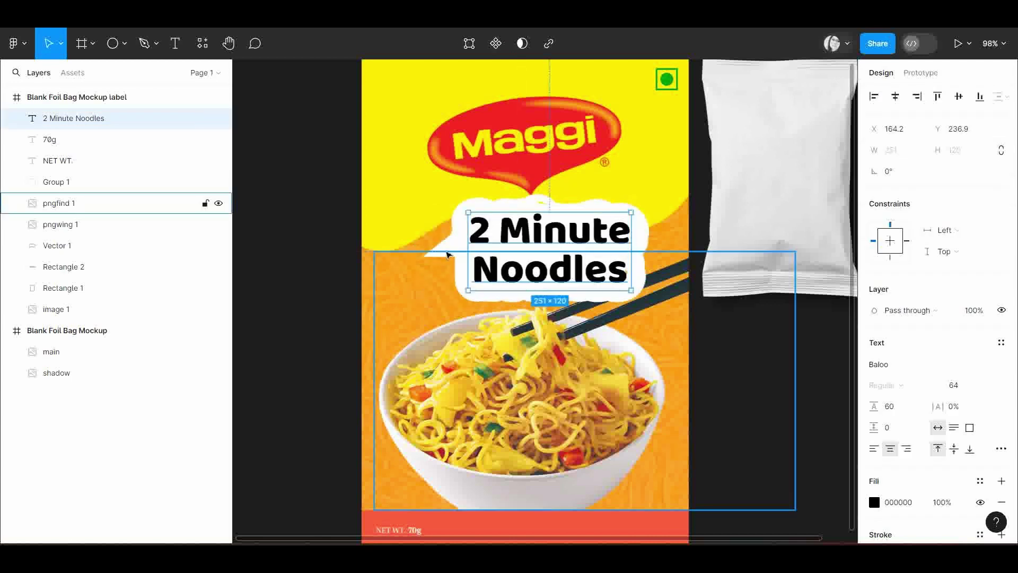
left_click(781, 407)
key("ctrl+z")
key("ctrl+z")
key("ctrl+z")
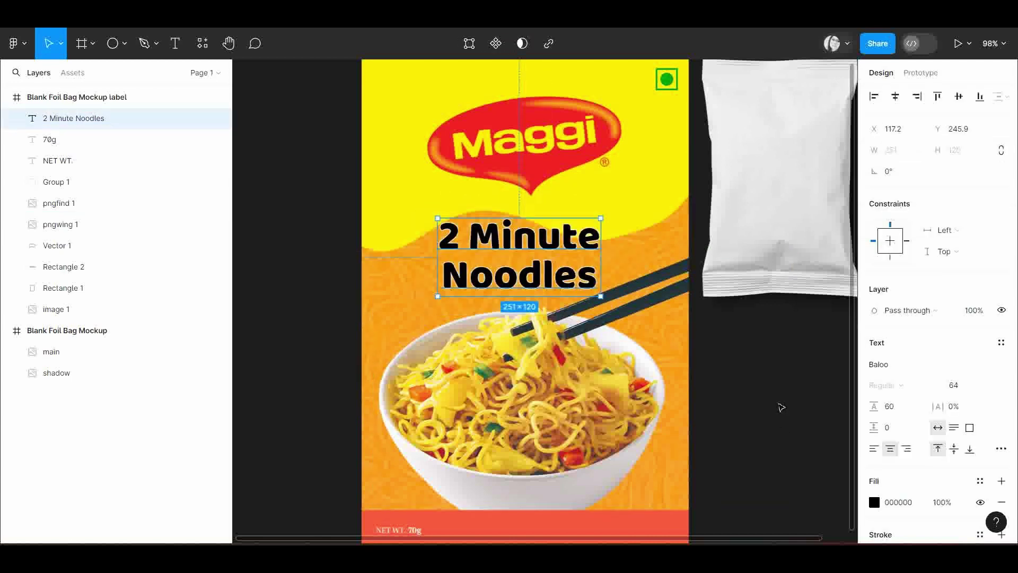
Step: Give the veg mark group a white background fill
left_click(781, 408)
left_click(56, 182)
left_click(1001, 396)
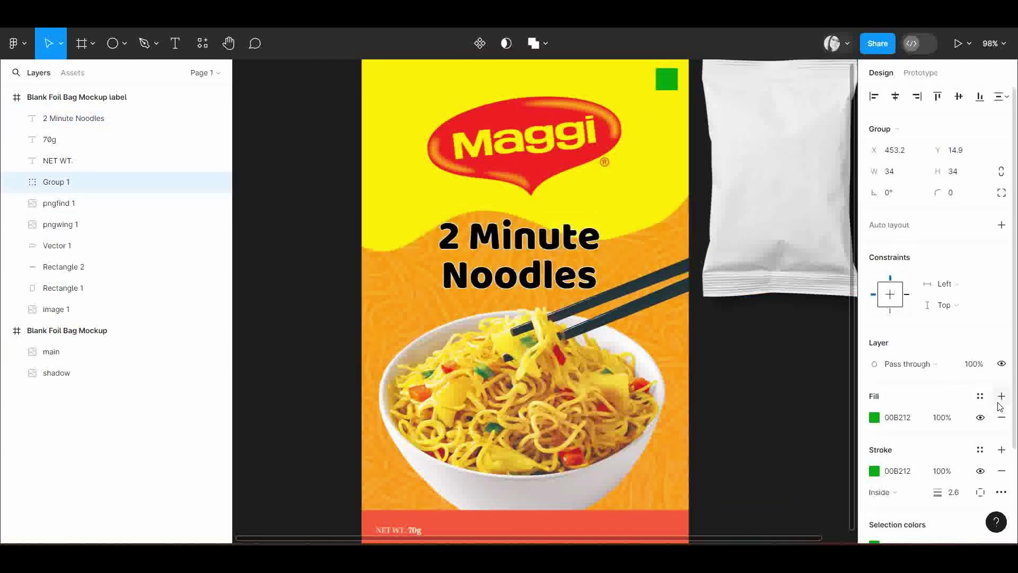
left_click(874, 417)
left_click(715, 471)
key("Escape")
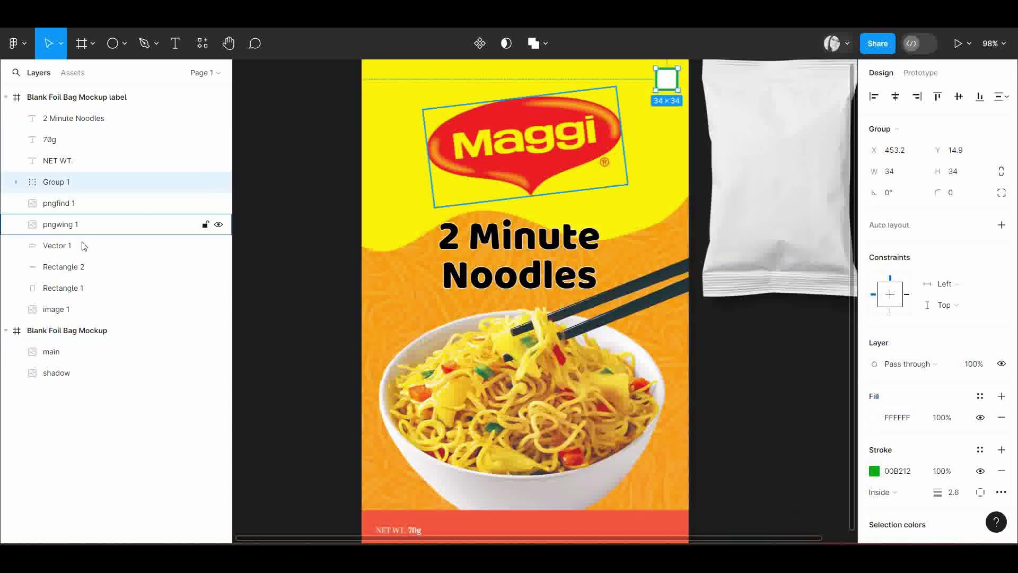
Step: Fill the group's Ellipse 1 centre dot with the document green
left_click(22, 182)
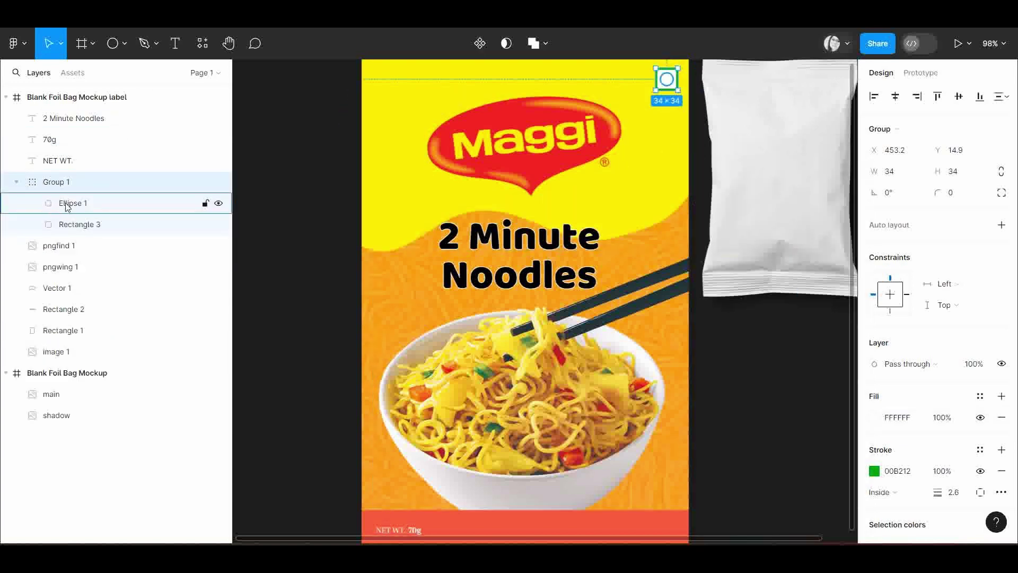
left_click(73, 203)
left_click(875, 364)
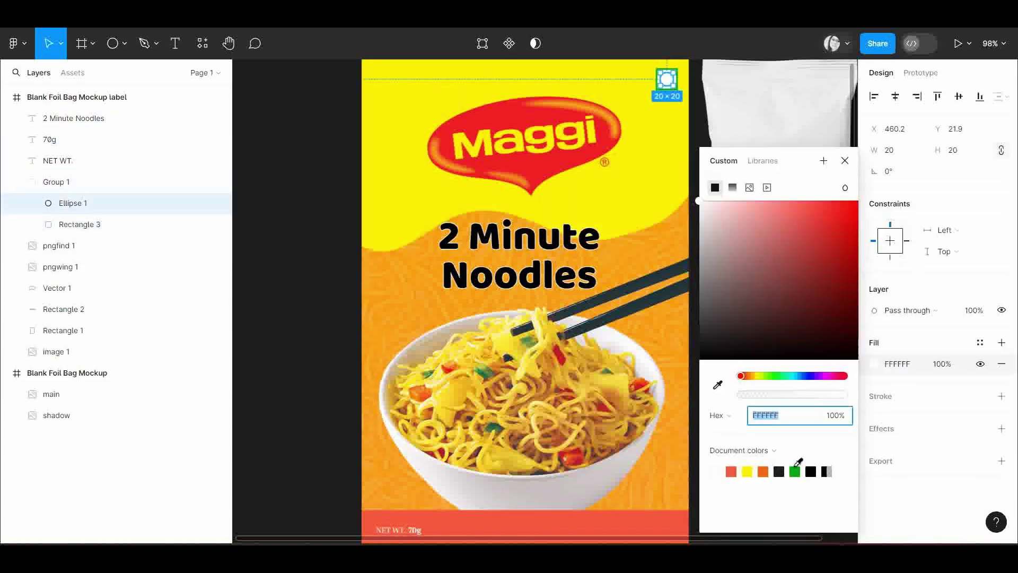
left_click(793, 466)
key("Escape")
left_click(815, 402)
left_click(584, 273)
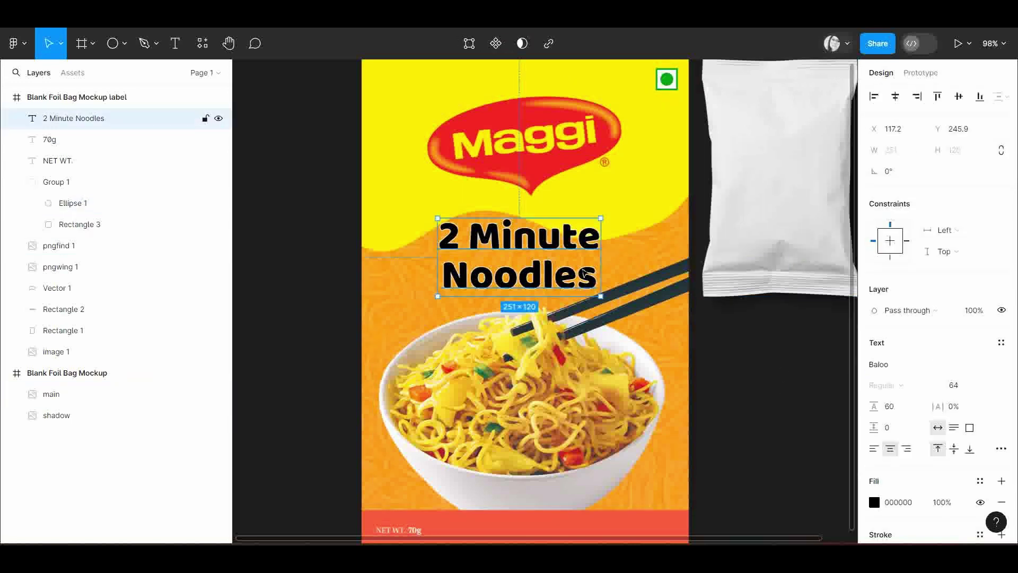
Step: Draw a straight line along the top of the bottom red band
scroll(757, 396, "down", 1)
left_click(757, 395)
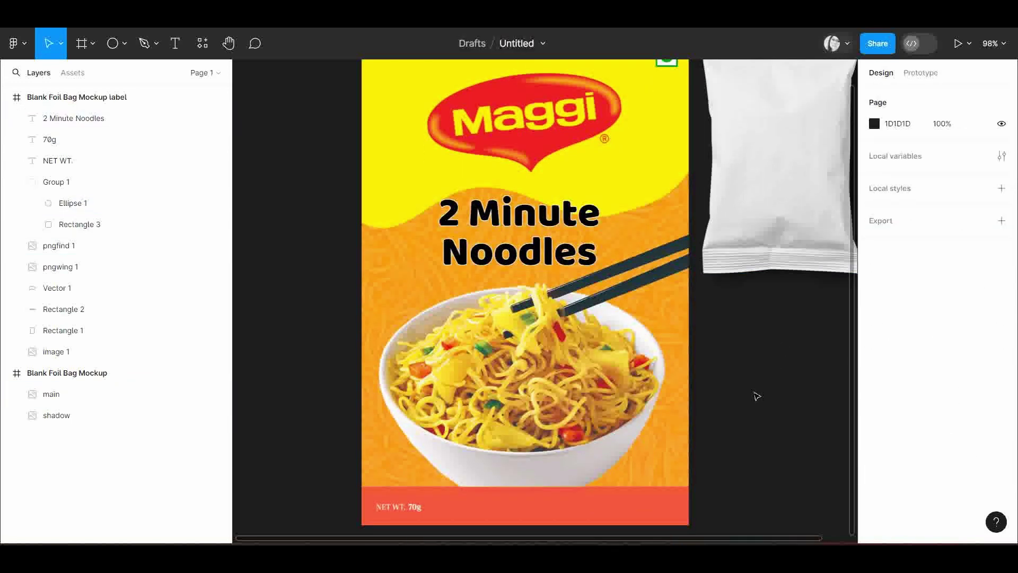
left_click(125, 44)
left_click(58, 88)
left_click_drag(361, 492, 689, 494)
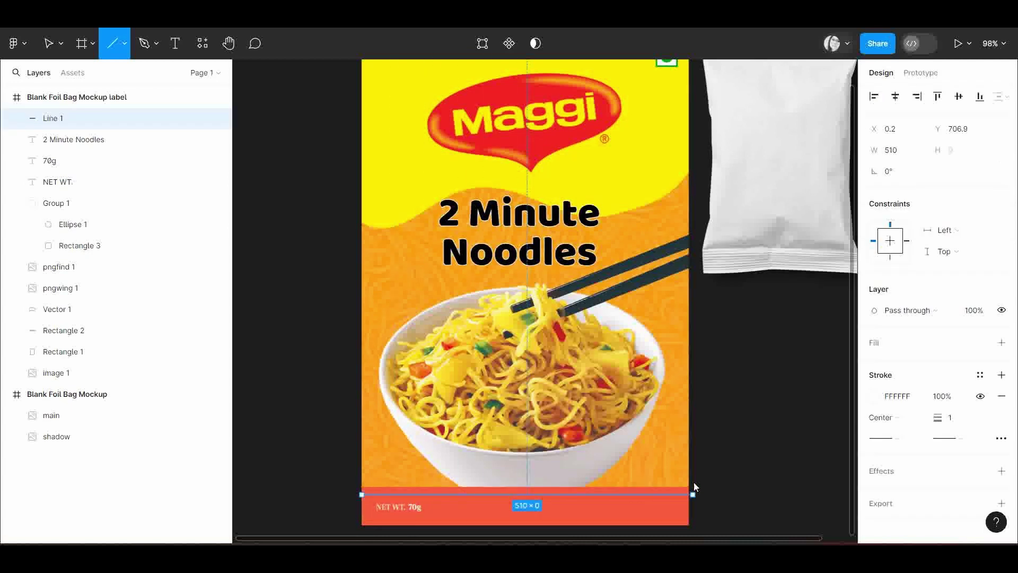
Step: Give the line a 2-thick E61C00 red stroke and add a drop shadow
left_click(874, 396)
left_click_drag(827, 209, 858, 228)
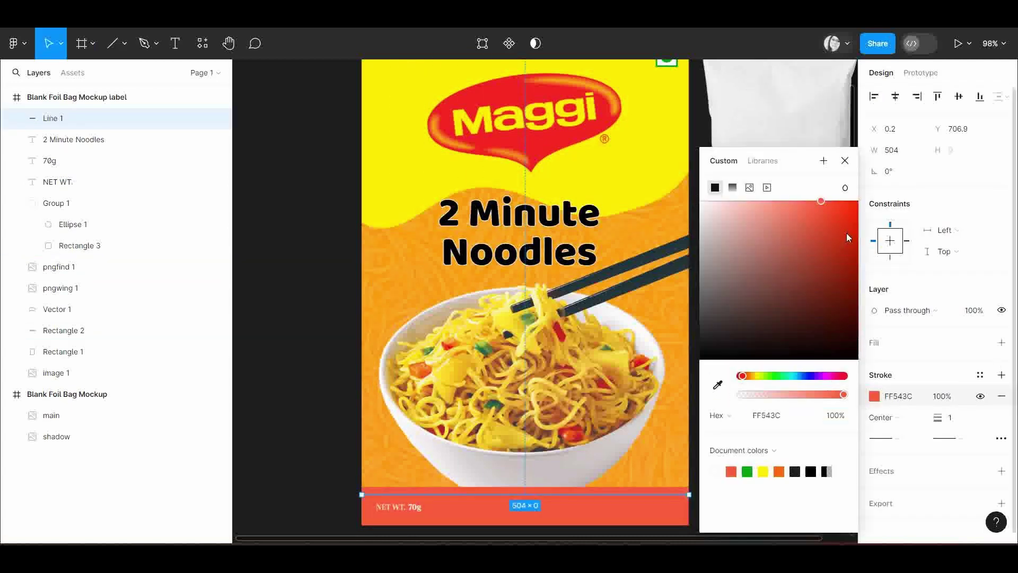
left_click(959, 422)
type("2")
key("Return")
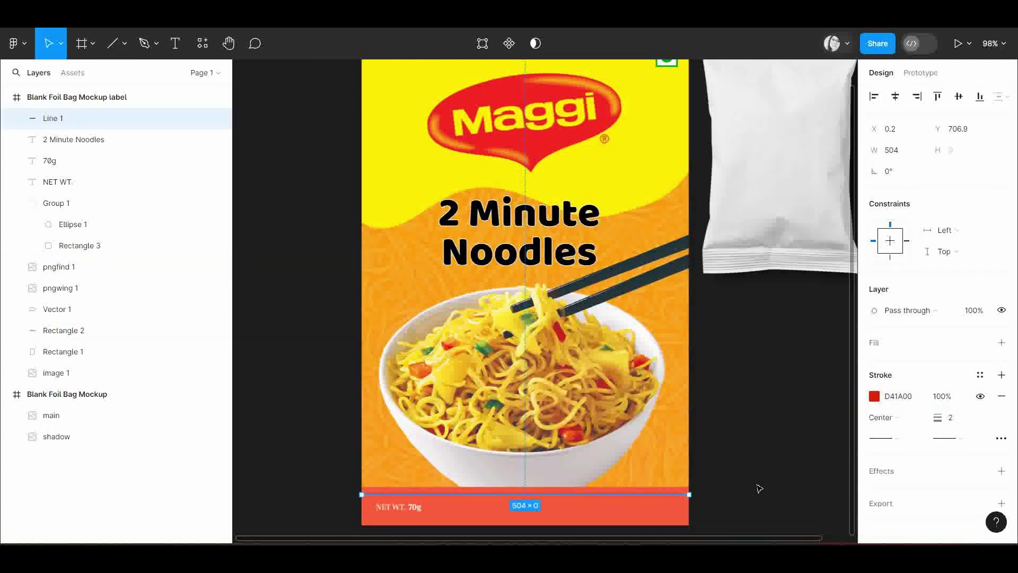
left_click(882, 471)
scroll(496, 539, "up", 5)
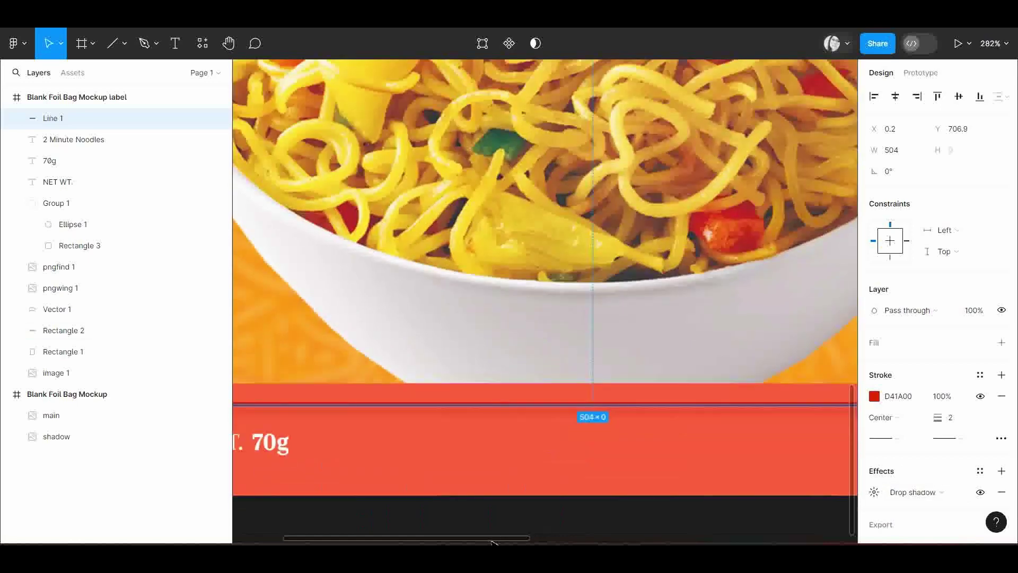
left_click(874, 396)
left_click(773, 414)
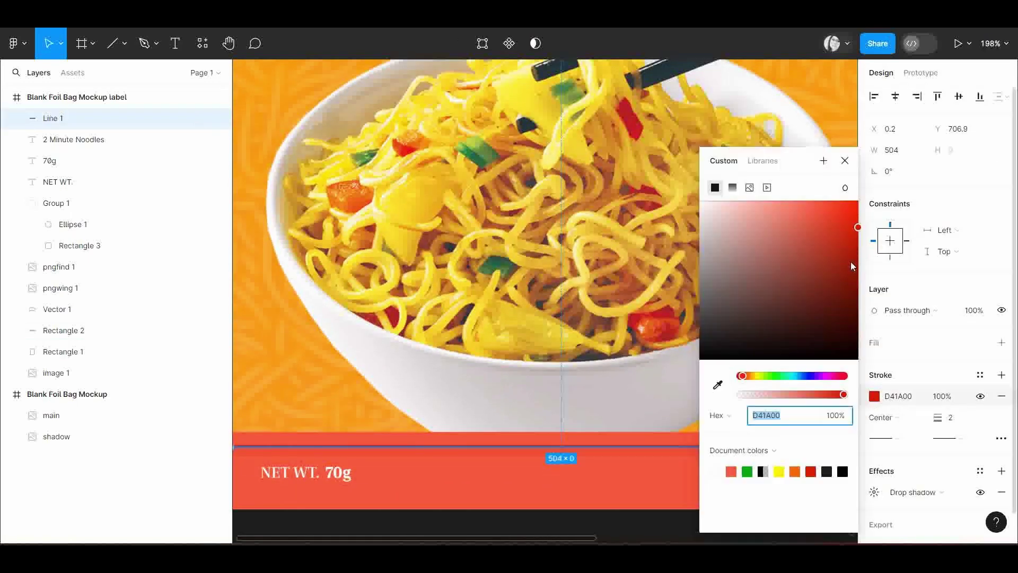
type("E61C00")
key("Return")
key("Escape")
Step: Tighten the line's drop shadow to Blur 2 and Y offset 0
left_click(874, 492)
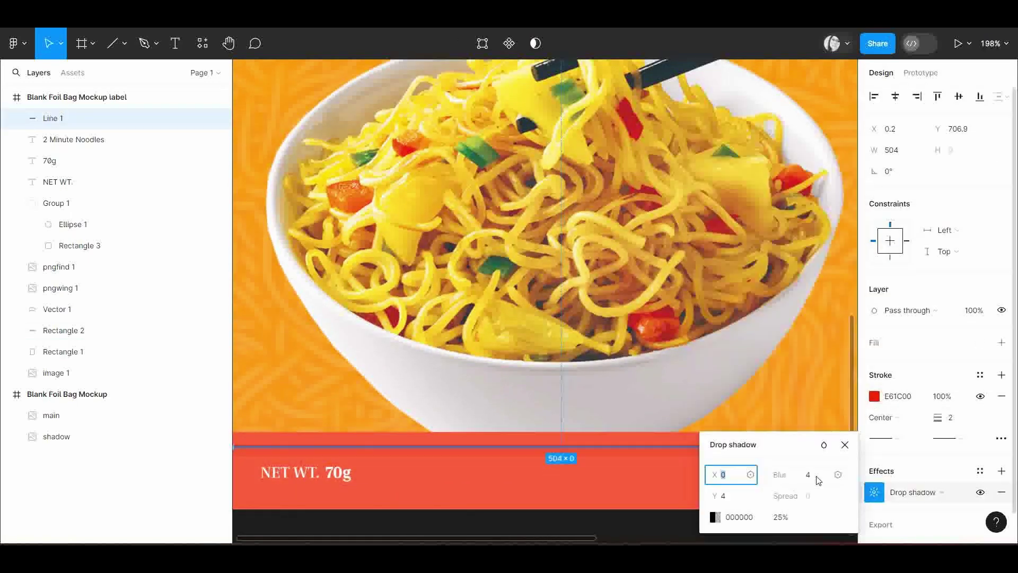
left_click(810, 475)
type("2")
left_click(725, 496)
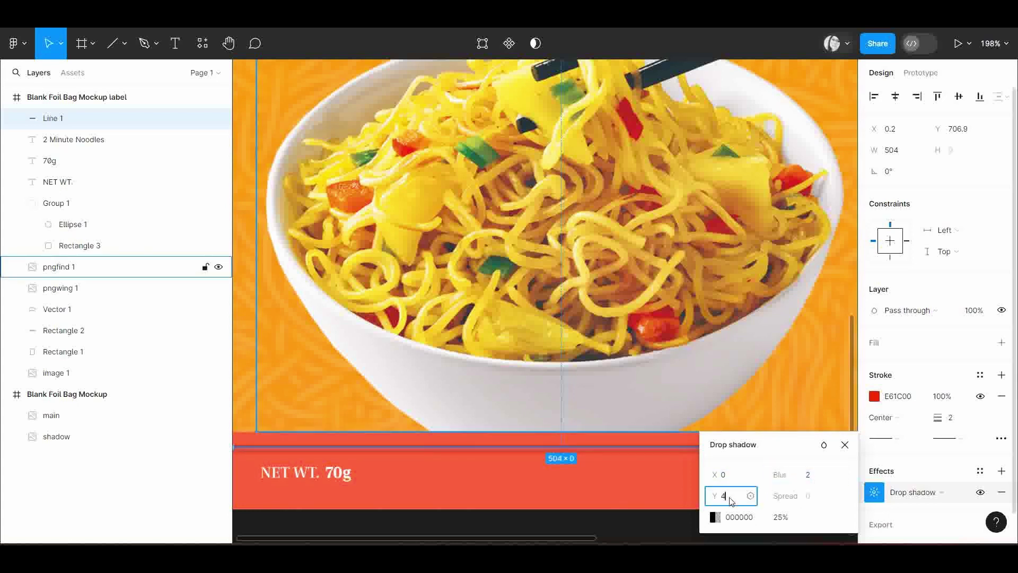
type("0")
key("Return")
left_click(809, 477)
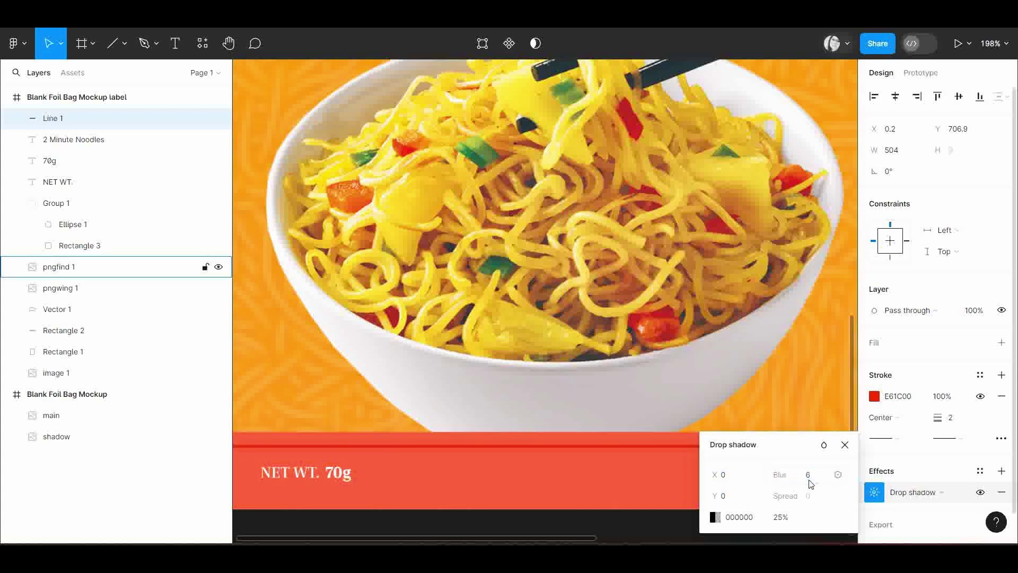
key("Escape")
Step: Duplicate the red line into three stripes spaced 12 apart
left_click_drag(711, 450, 712, 463, "alt")
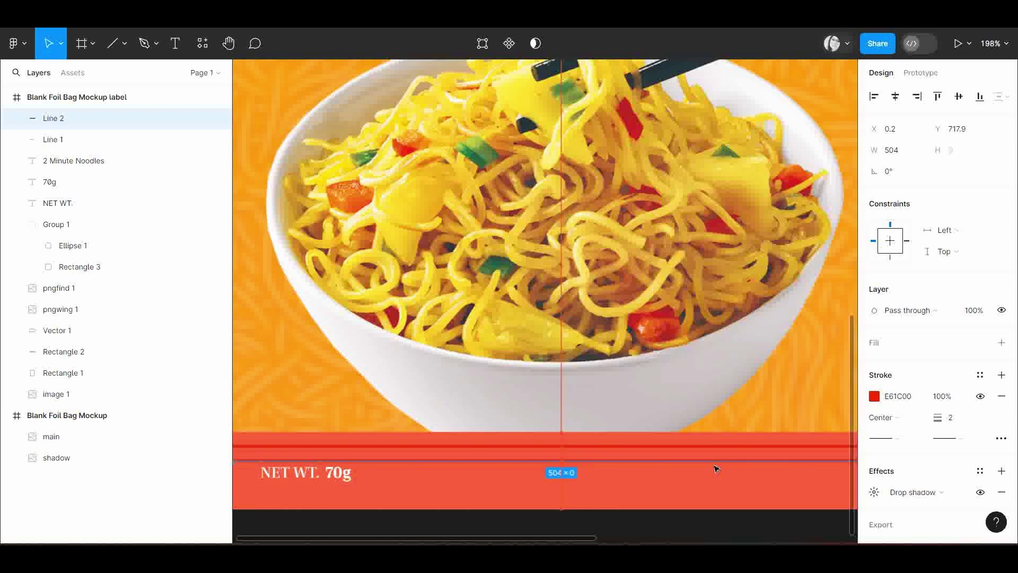
left_click(719, 447, "shift")
key("Return")
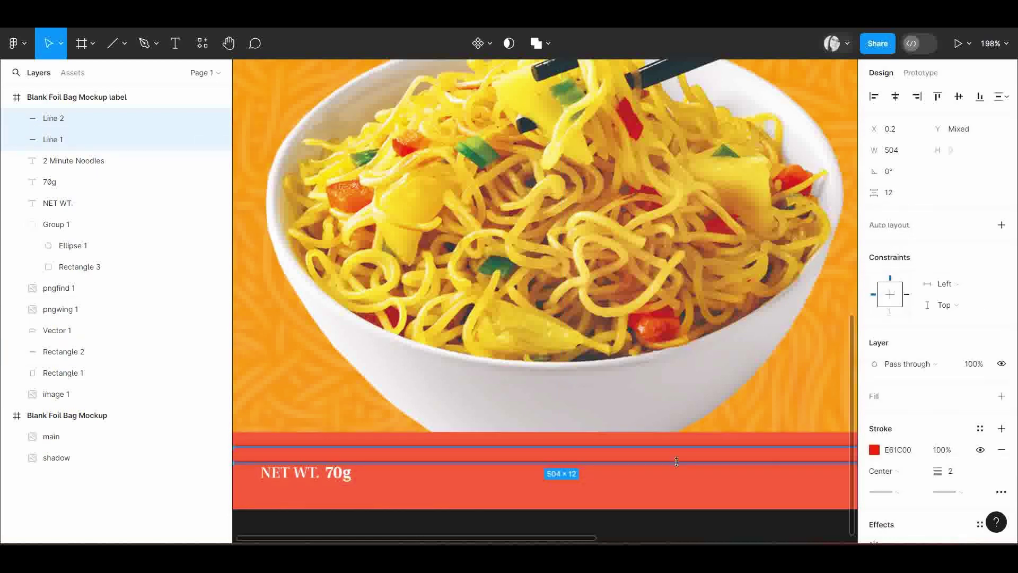
key("Escape")
left_click(690, 462)
key("ctrl+d")
key("shift+Down")
key("shift+Down")
key("shift+Down")
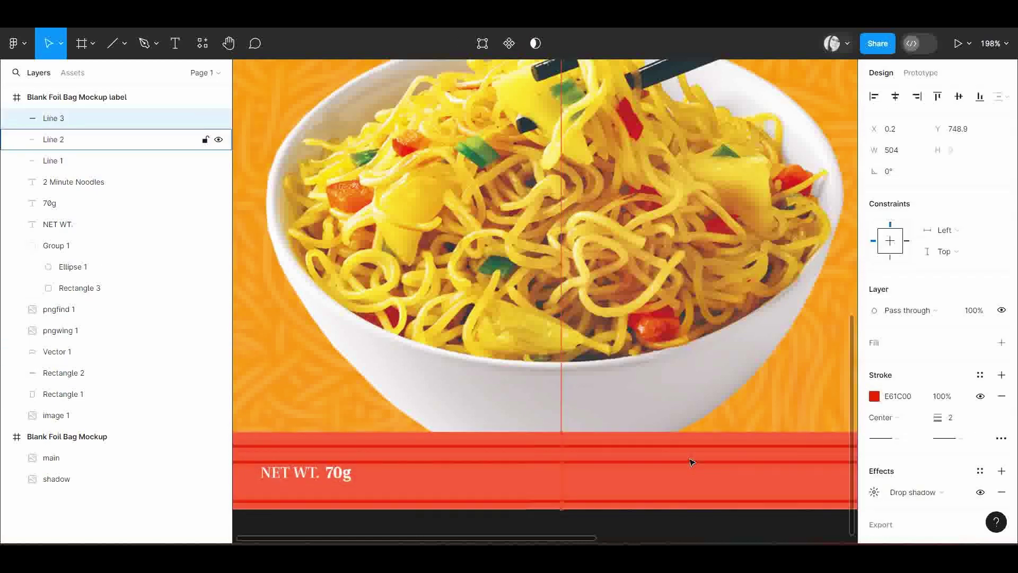
left_click(692, 462, "shift")
left_click(905, 193)
type("12")
key("Return")
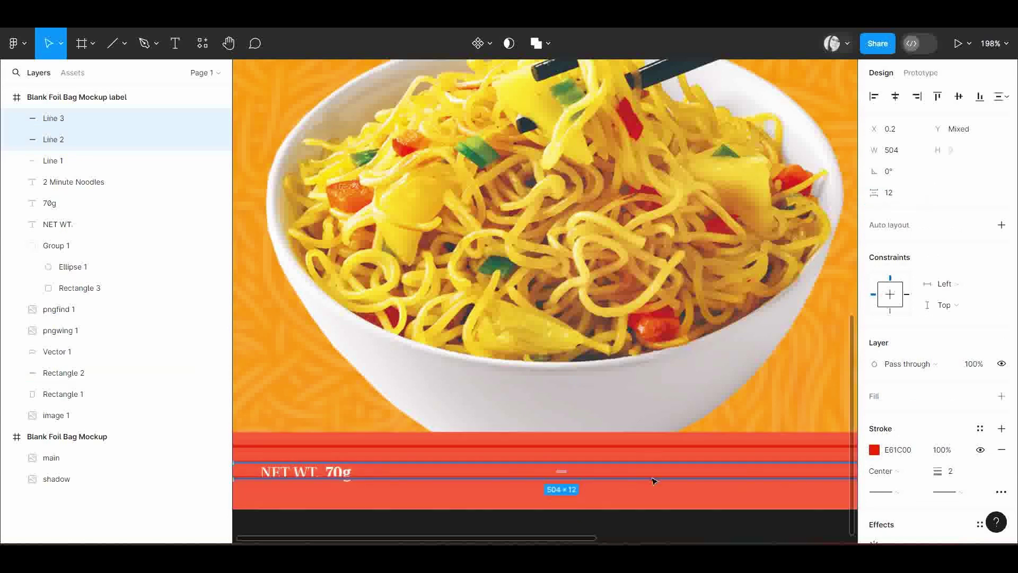
key("Escape")
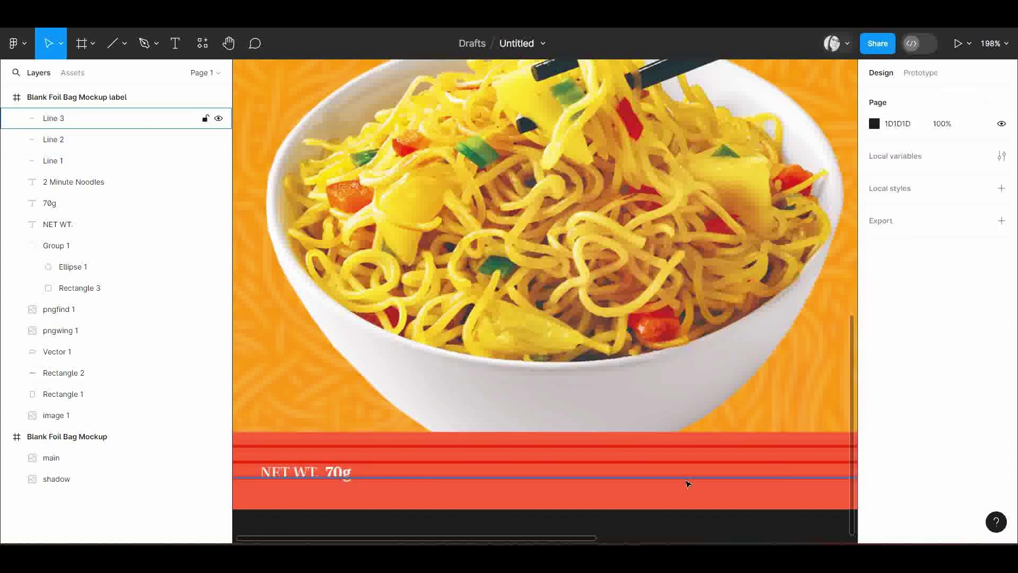
Step: Add a fourth red stripe below, keeping the 12 spacing
left_click(694, 478)
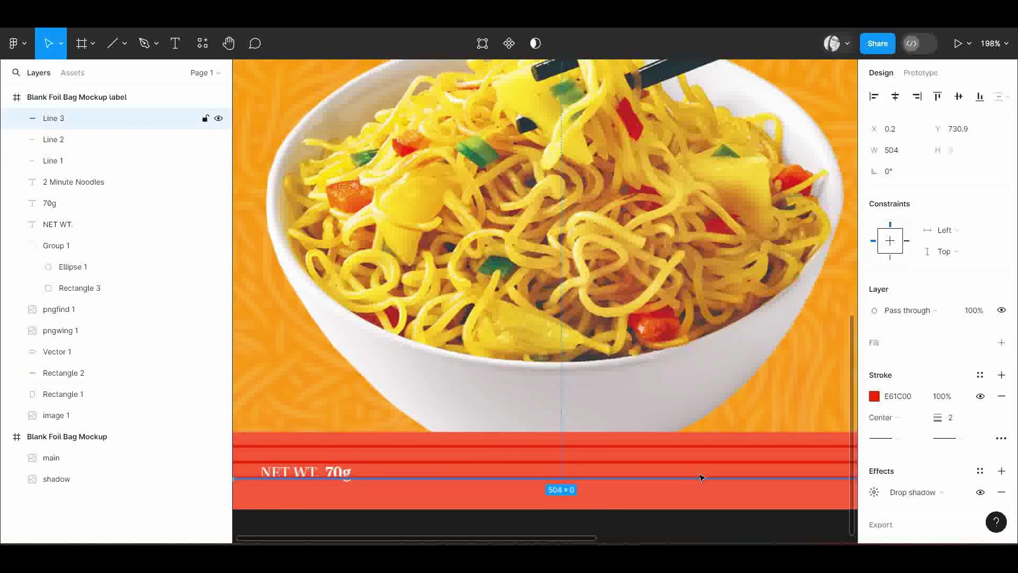
key("ctrl+d")
key("shift+Down")
left_click(701, 478, "shift")
left_click(904, 193)
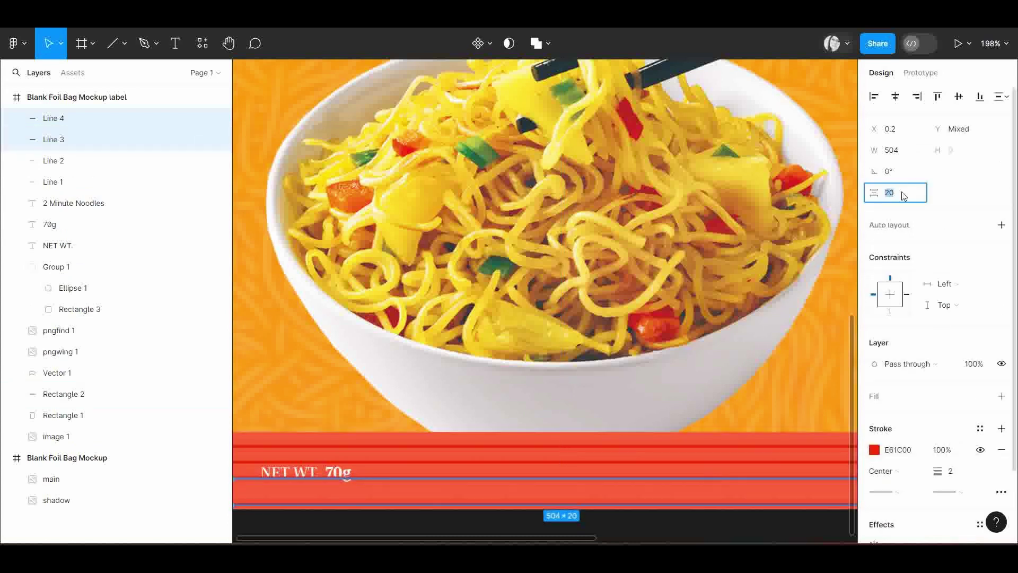
type("12")
key("Return")
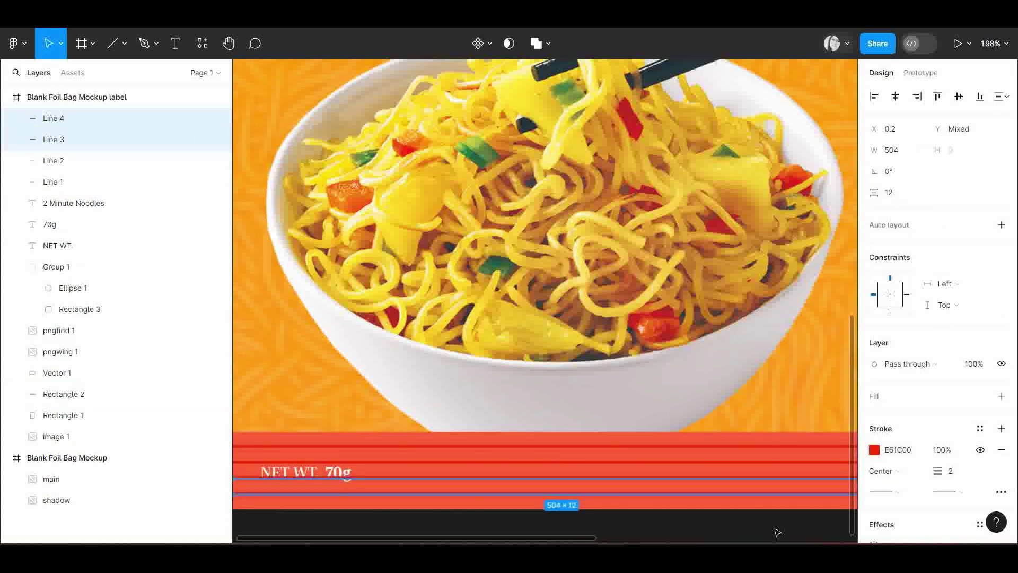
left_click(777, 532)
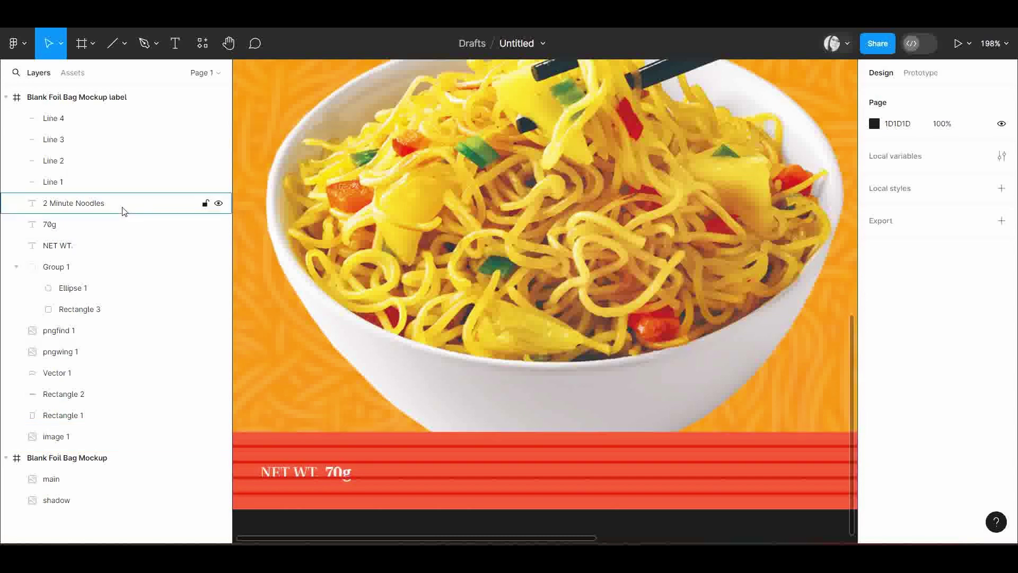
Step: Group the NET WT. and 70g text and bring the group to front
left_click(81, 243)
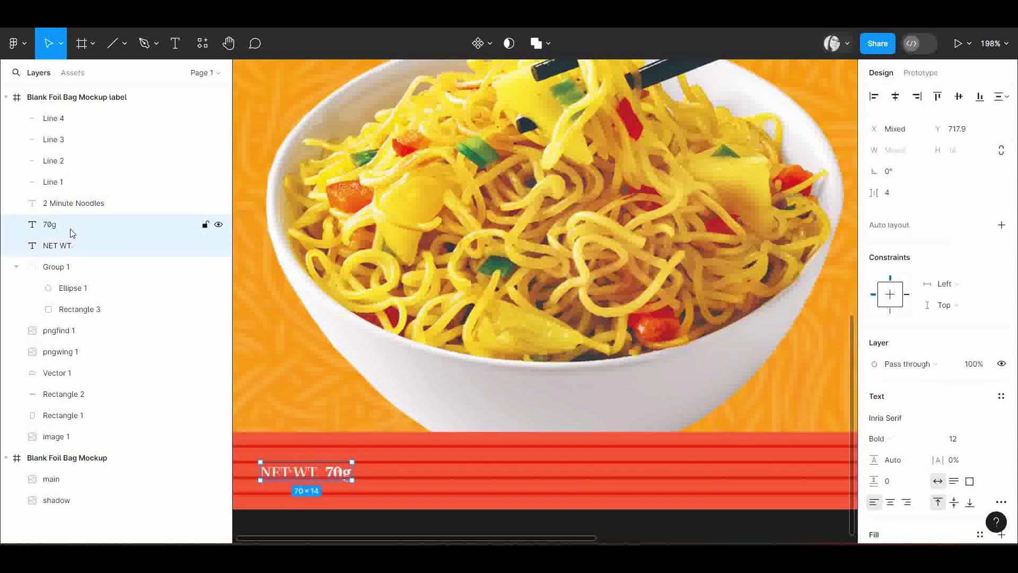
key("ctrl+g")
right_click(69, 231)
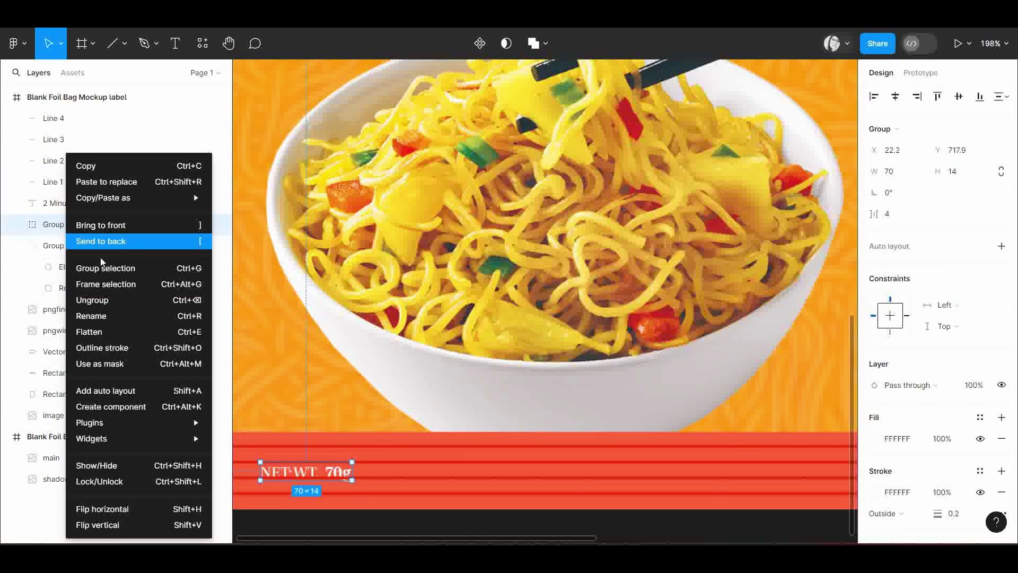
left_click(80, 221)
left_click(394, 529)
Step: Render the Maggi label frame onto the foil bag with Artboard Studio Mockups
key("shift+1")
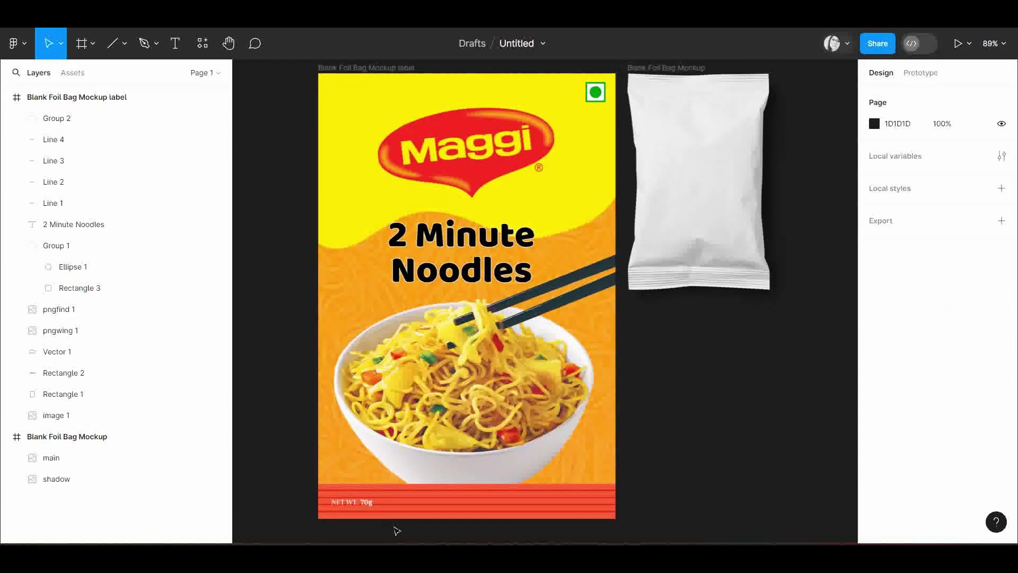
left_click(366, 68)
left_click(13, 43)
left_click(360, 241)
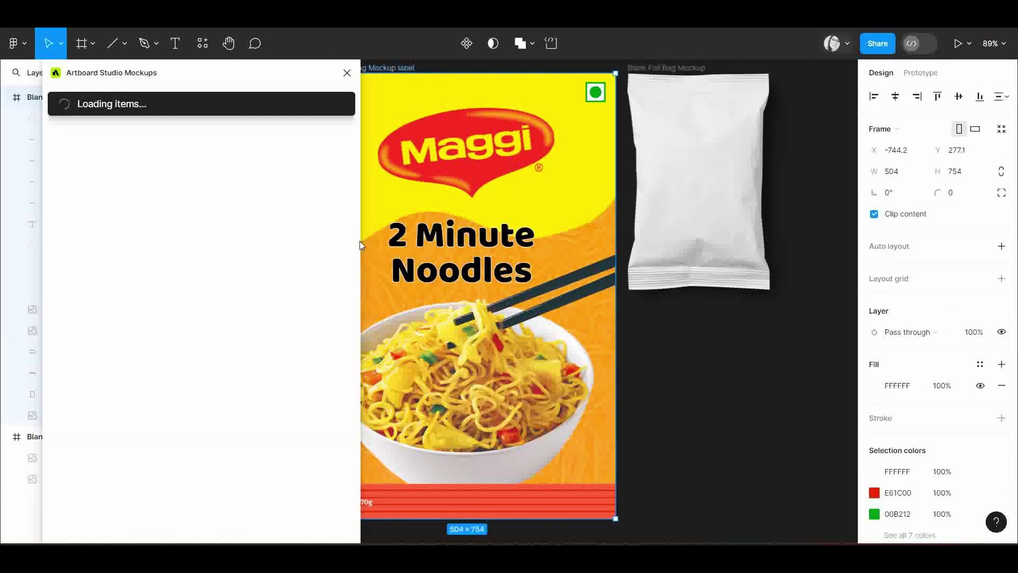
left_click(272, 521)
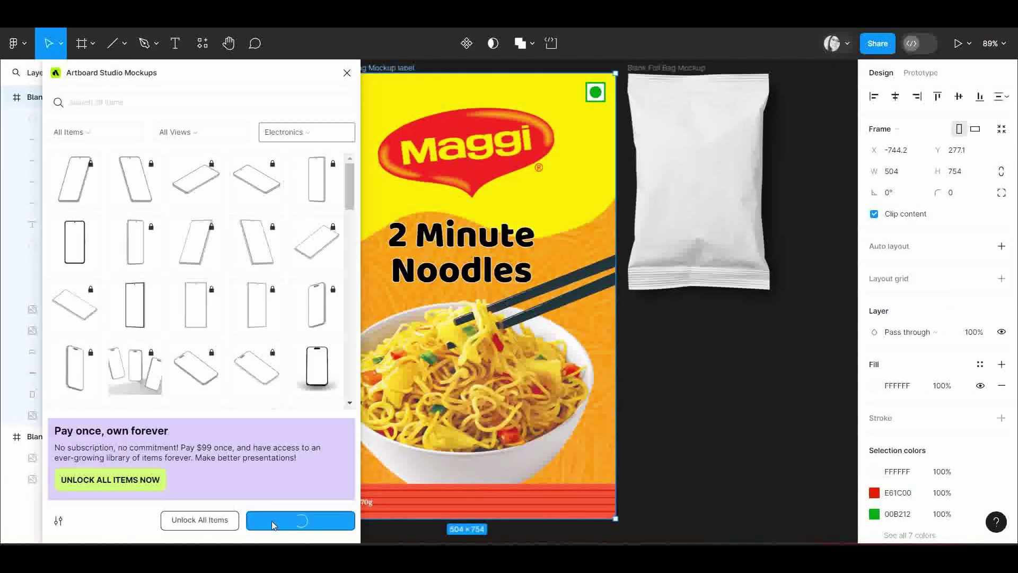
scroll(787, 266, "up", 5)
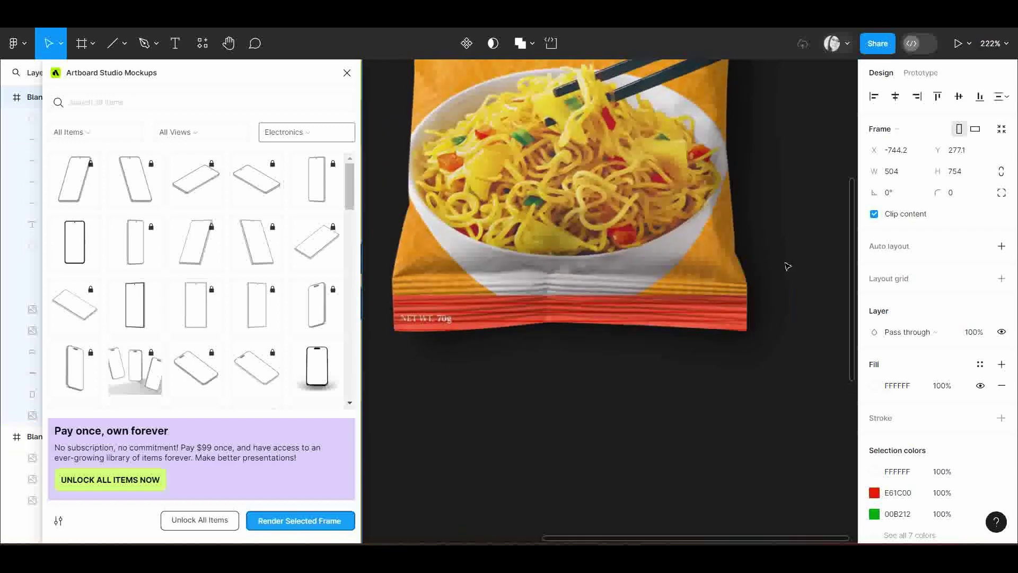
scroll(788, 266, "down", 1)
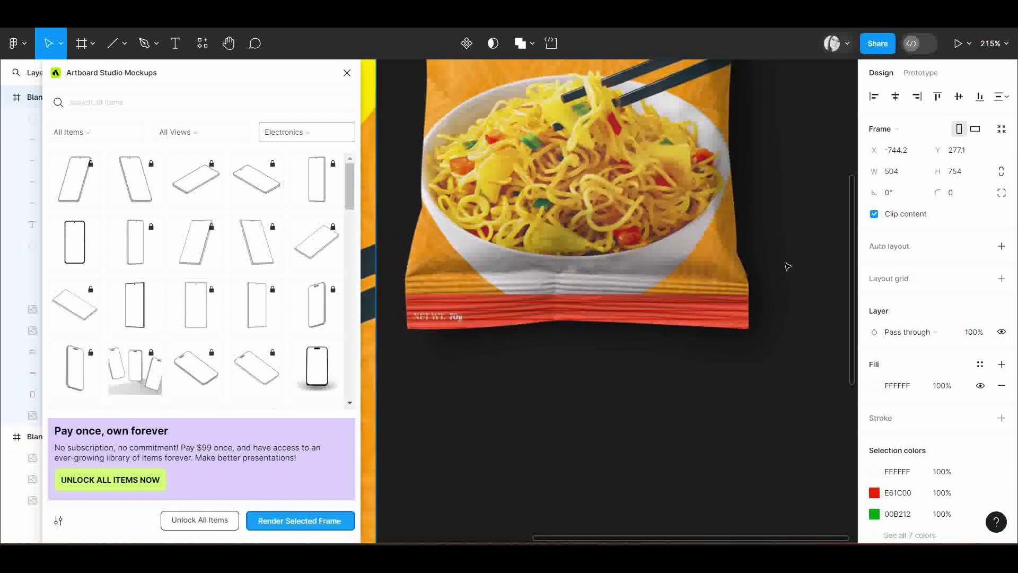
scroll(493, 307, "up", 3)
scroll(493, 307, "down", 8)
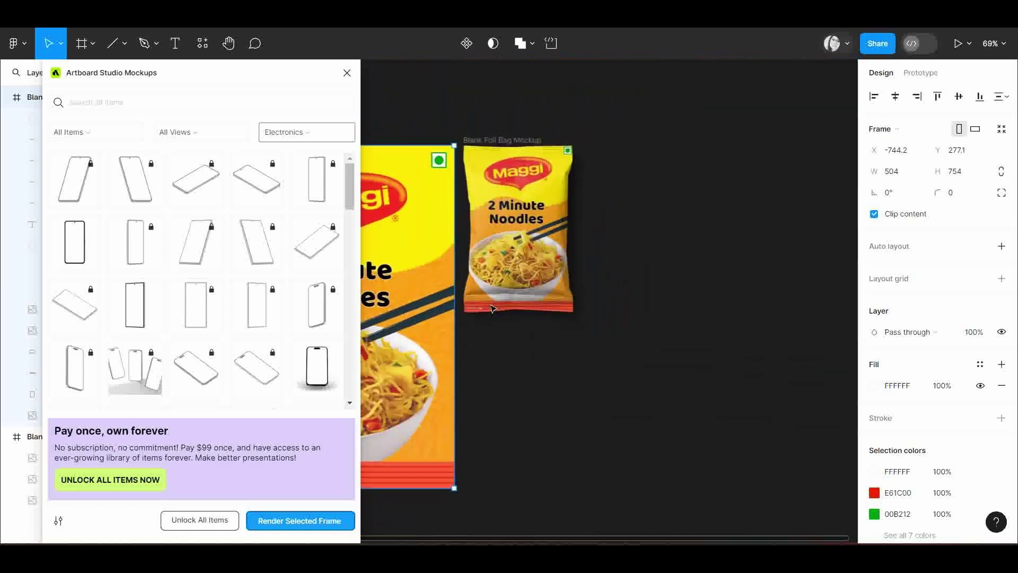
left_click(347, 73)
Step: Delete Lines 1–4 and re-render the label on the foil bag mockup
left_click(69, 139)
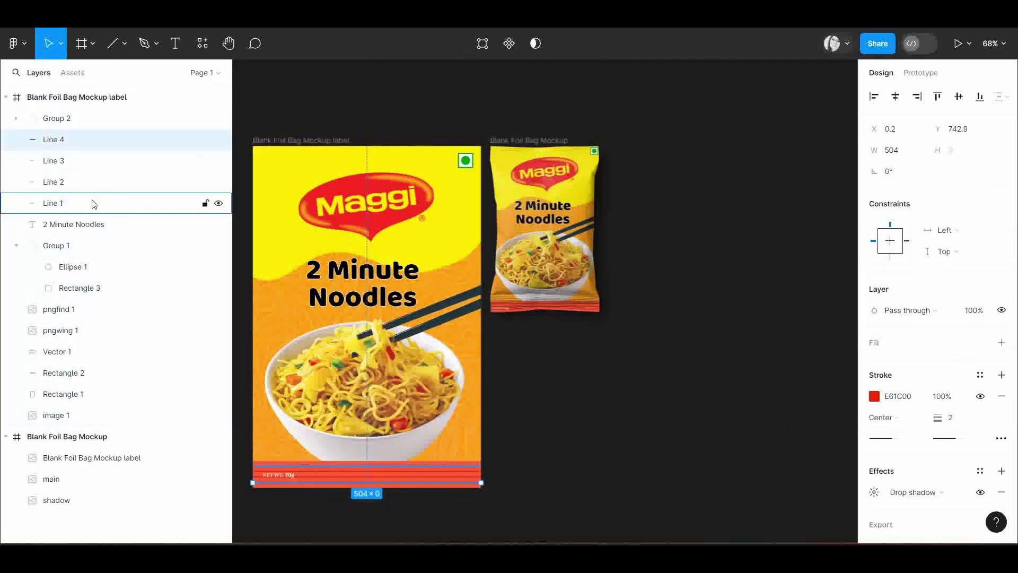
left_click(95, 203, "shift")
key("Delete")
left_click(79, 97)
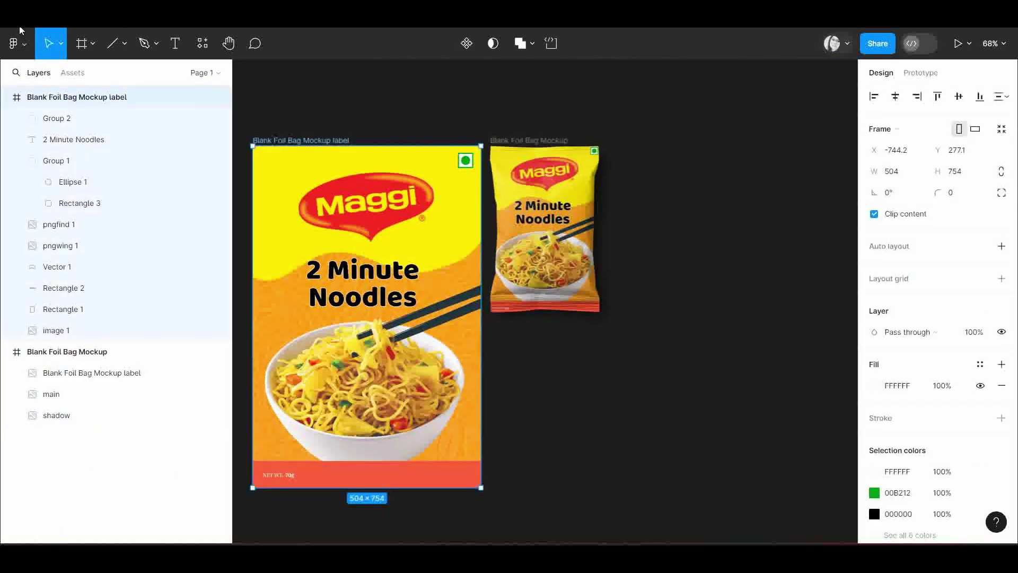
left_click(16, 43)
left_click(321, 242)
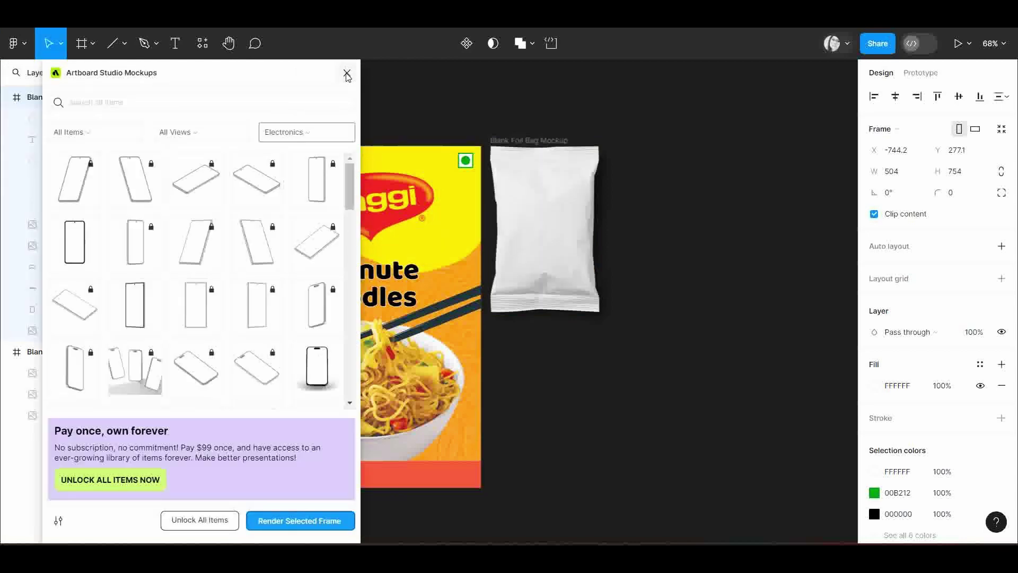
left_click(347, 72)
left_click(365, 411)
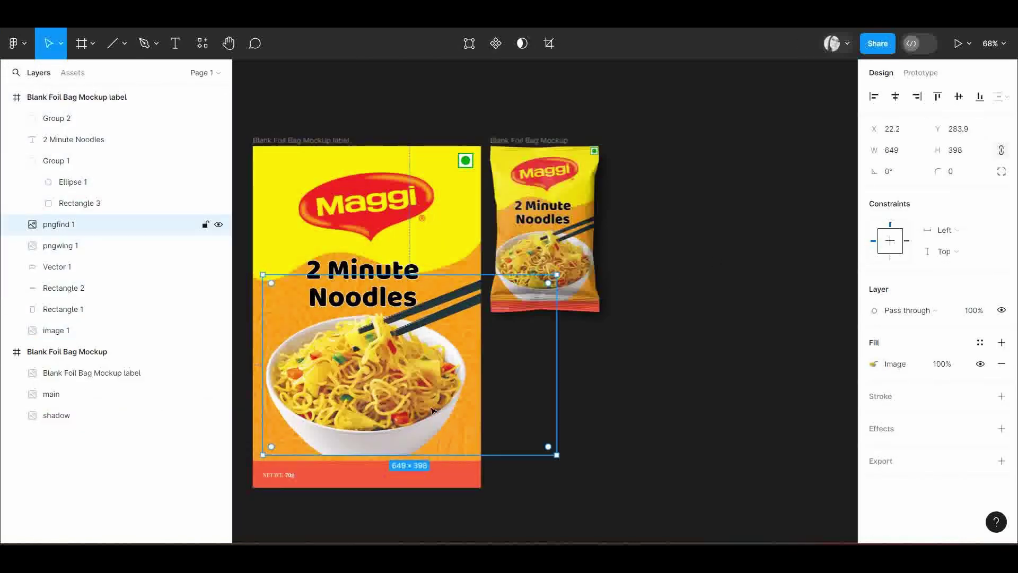
Step: Nudge the noodle bowl image and give it a drop shadow with blur 50, Y 40
left_click_drag(366, 411, 399, 409)
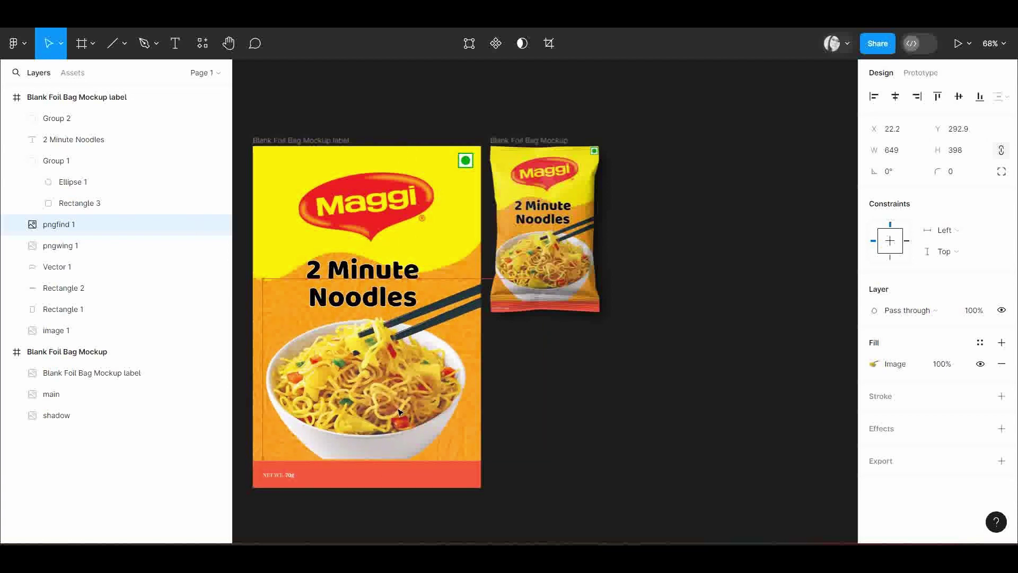
left_click(533, 535)
scroll(245, 515, "left", 3)
left_click(461, 424)
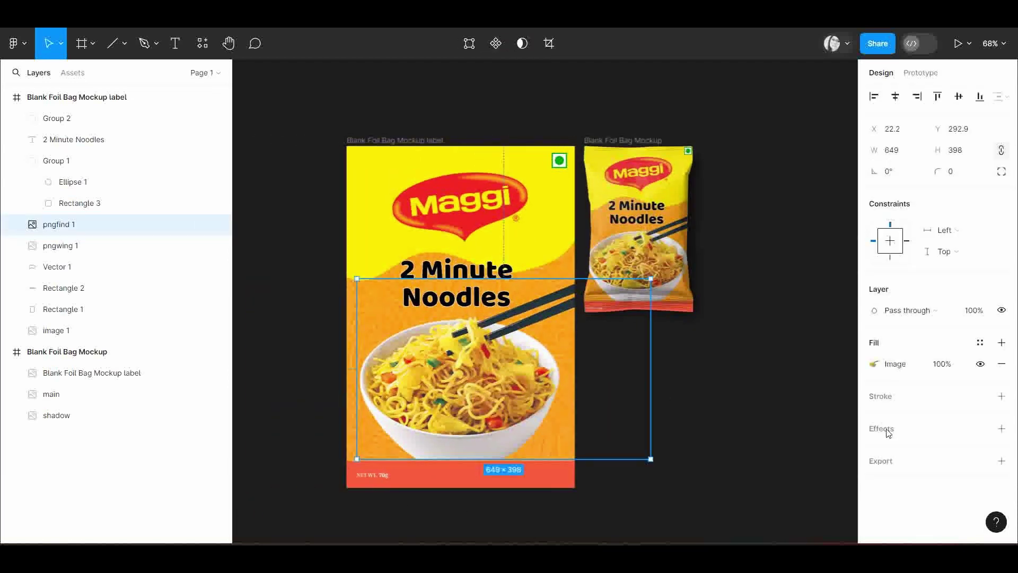
left_click(1001, 428)
left_click(874, 449)
left_click(810, 443)
type("0")
key("Return")
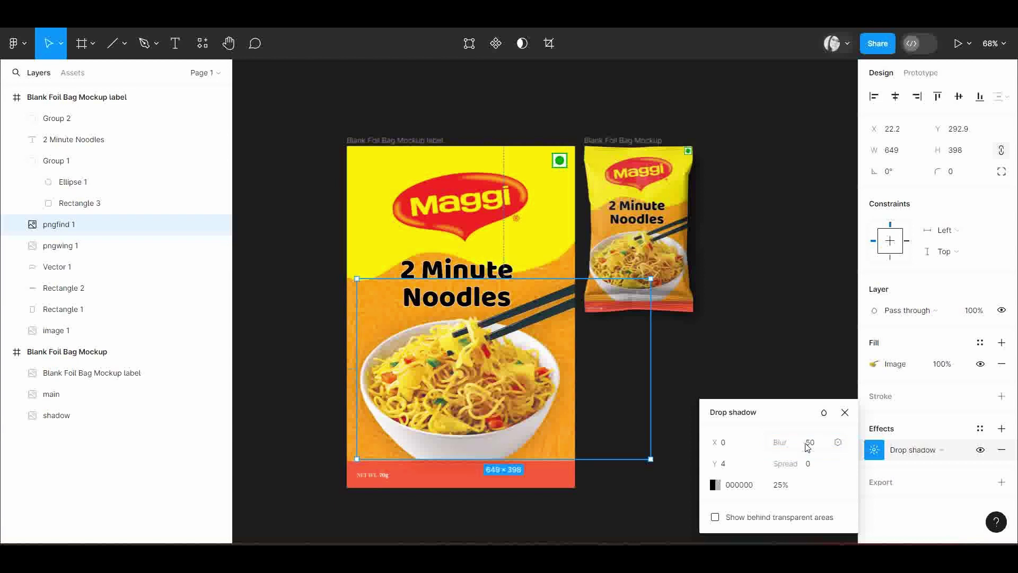
type("0")
key("Return")
left_click(768, 337)
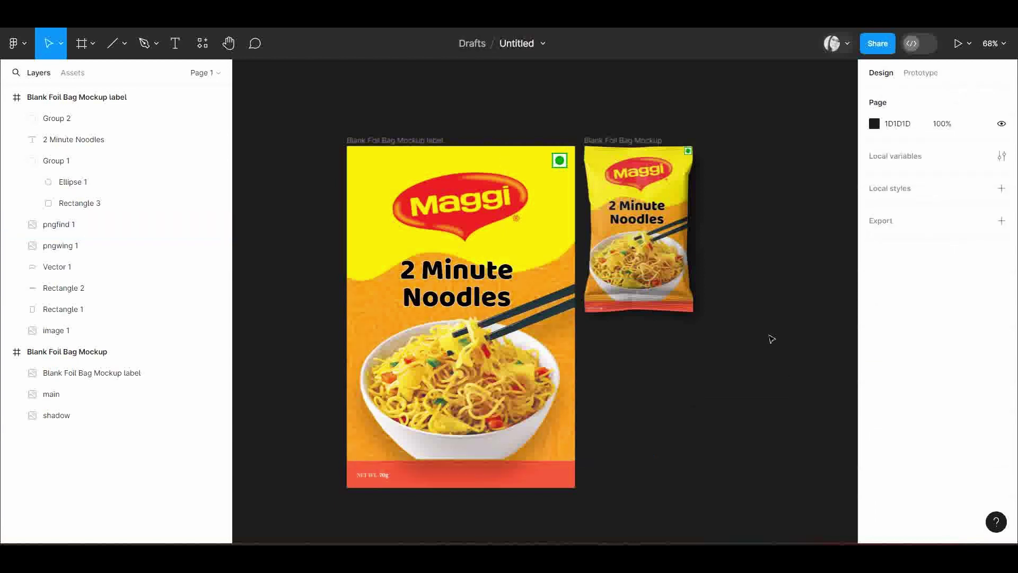
left_click(565, 235)
Step: Add a drop shadow to the yellow wave shape
left_click(1002, 428)
left_click(875, 449)
left_click(817, 476)
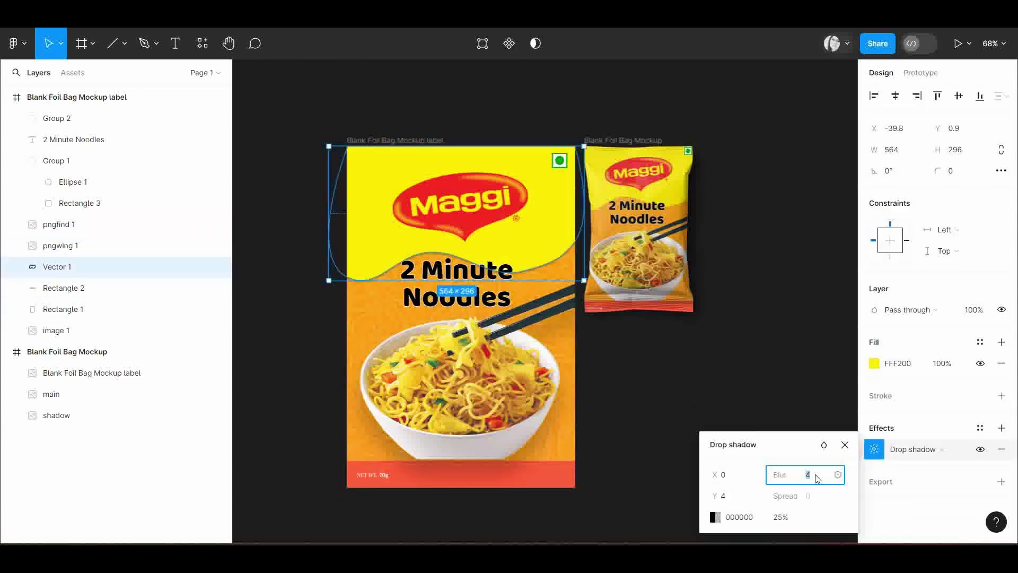
left_click(797, 327)
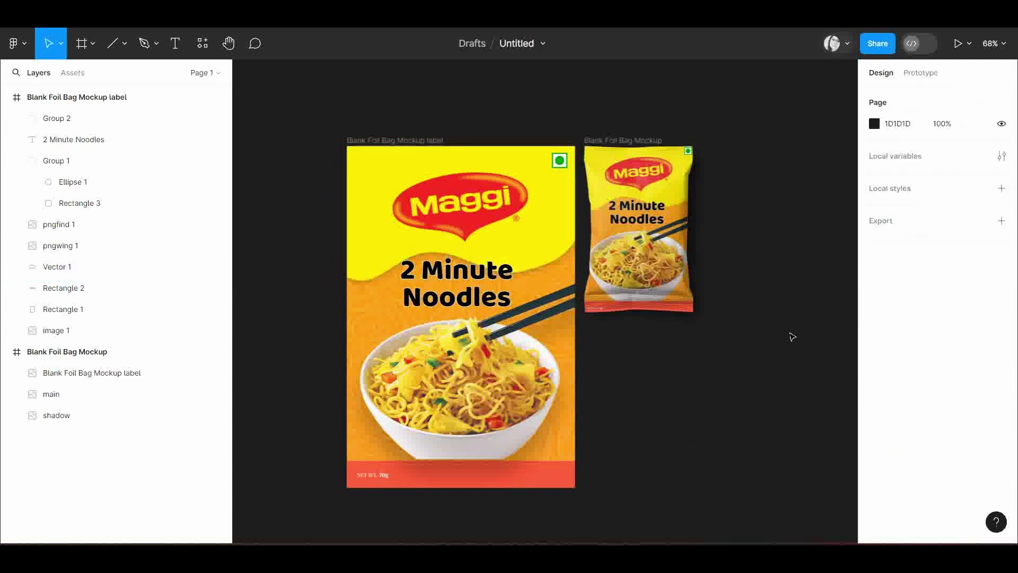
Step: Shrink the Maggi logo slightly and nudge the green veg badge down-left
left_click(61, 245)
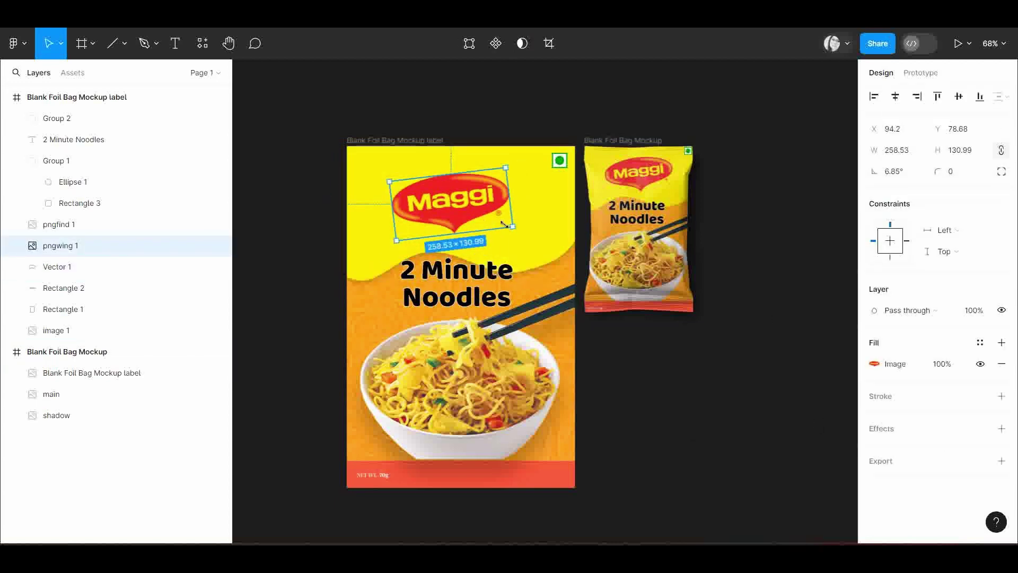
left_click_drag(474, 204, 471, 202)
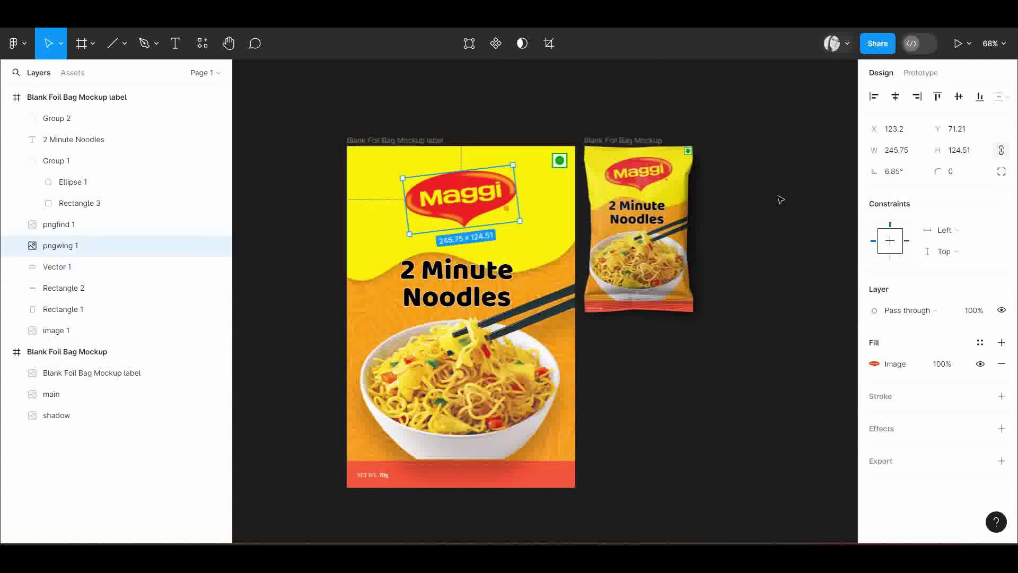
left_click_drag(561, 163, 557, 169)
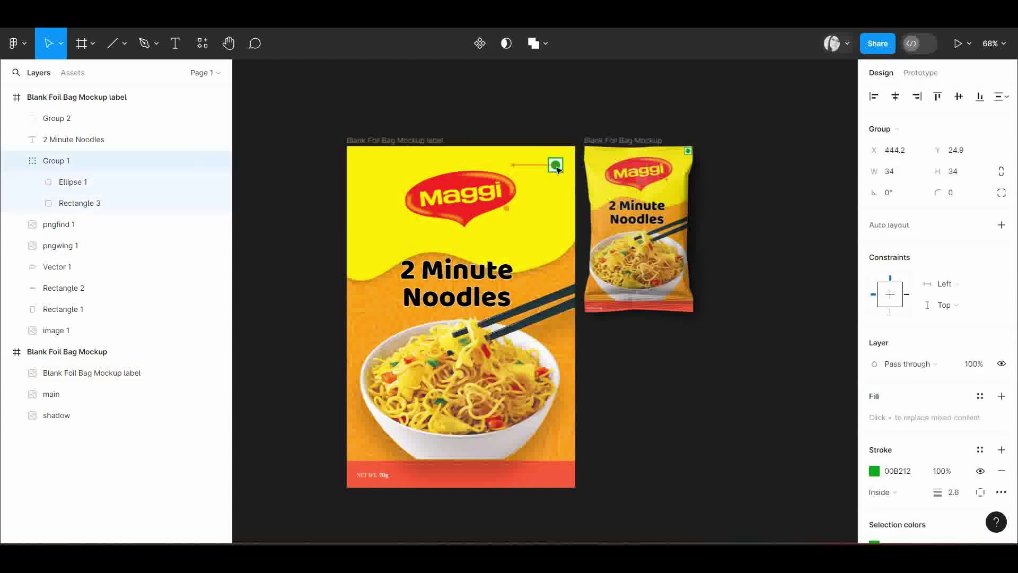
left_click(371, 475)
Step: Copy the NET WT. text near the badge with a 1D1D1D Regular fill
double_click(364, 474)
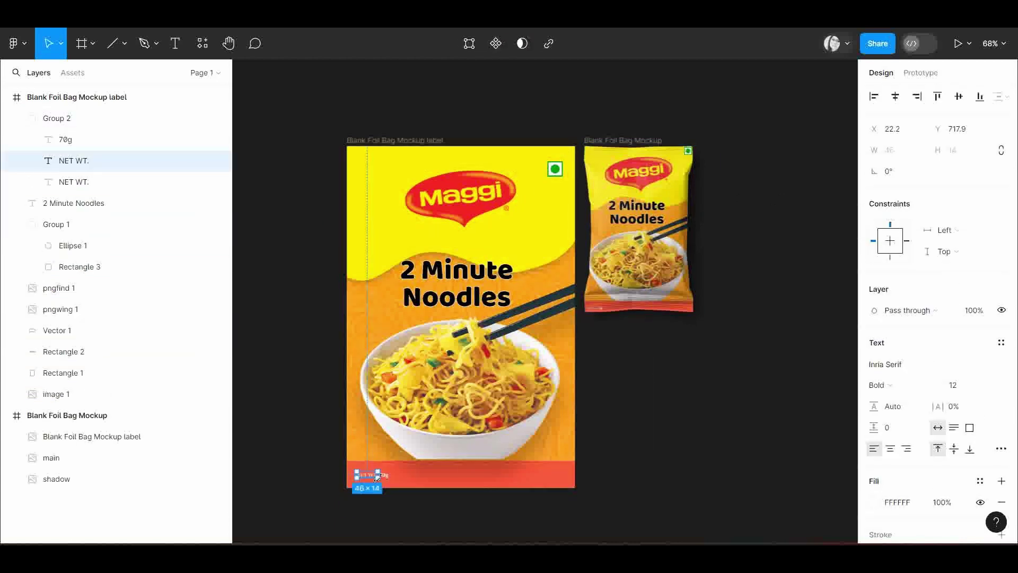
left_click_drag(364, 474, 538, 204)
scroll(933, 371, "down", 3)
left_click(875, 396)
type("1D1D1D")
key("Return")
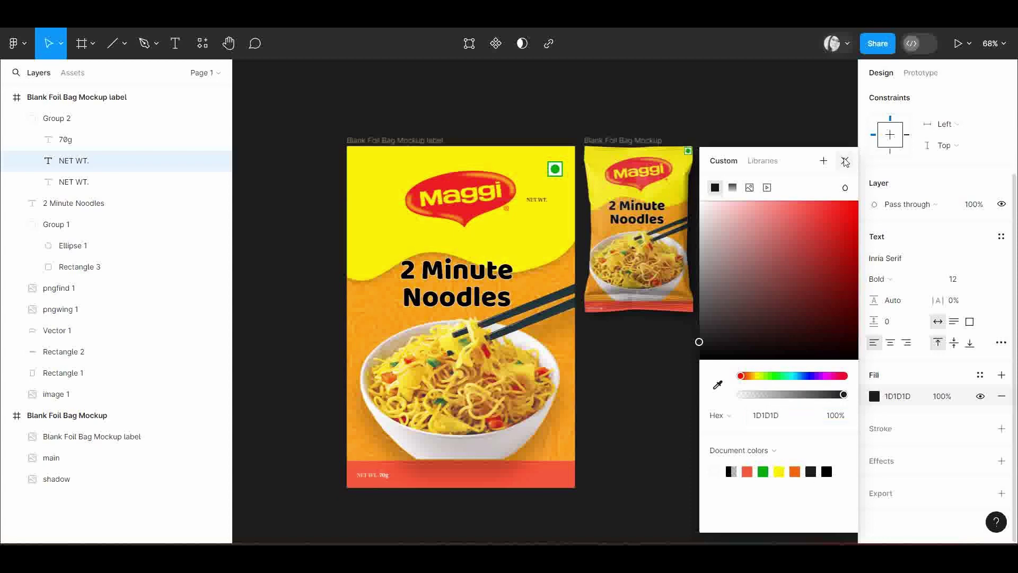
key("Escape")
scroll(525, 177, "up", 5)
scroll(539, 175, "up", 3)
left_click(878, 279)
Step: Retype the copy as the Instant Noodles with Seasoning caption at size 10, under the badge
left_click(883, 261)
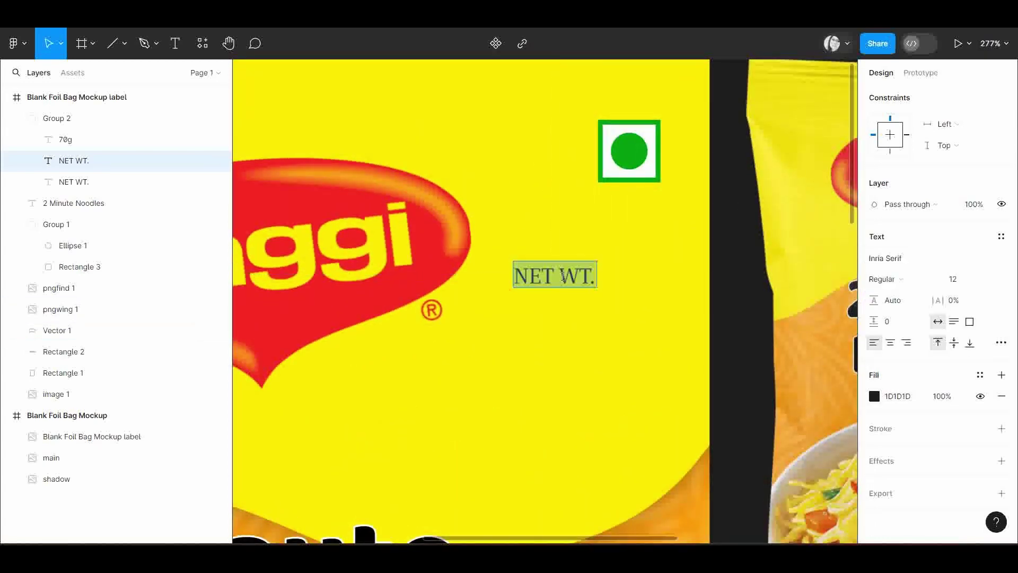
key("Return")
type("Instant Seaso")
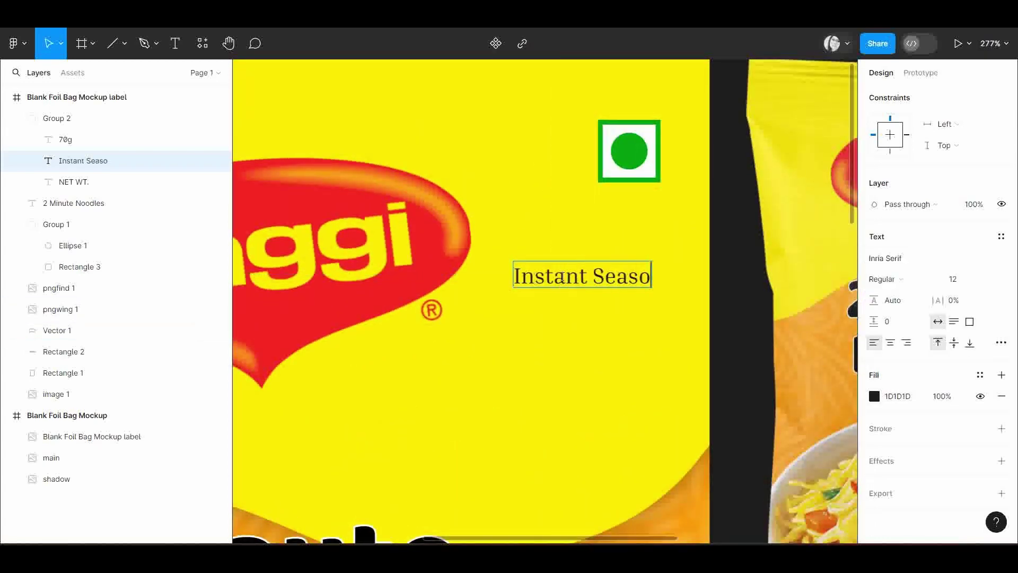
key("Escape")
left_click(953, 279)
mouse_move(637, 276)
left_mouse_down()
mouse_move(620, 198)
mouse_move(561, 207)
left_mouse_up()
left_click(980, 247)
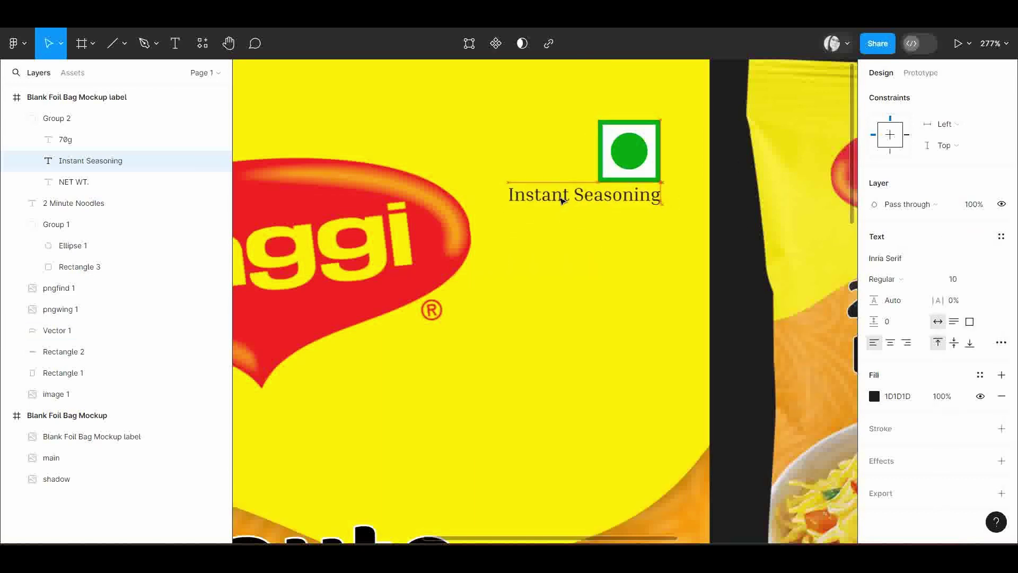
Step: Move the caption layer out of the weight-text group
left_click(631, 152, "shift")
key("Escape")
left_click(57, 118)
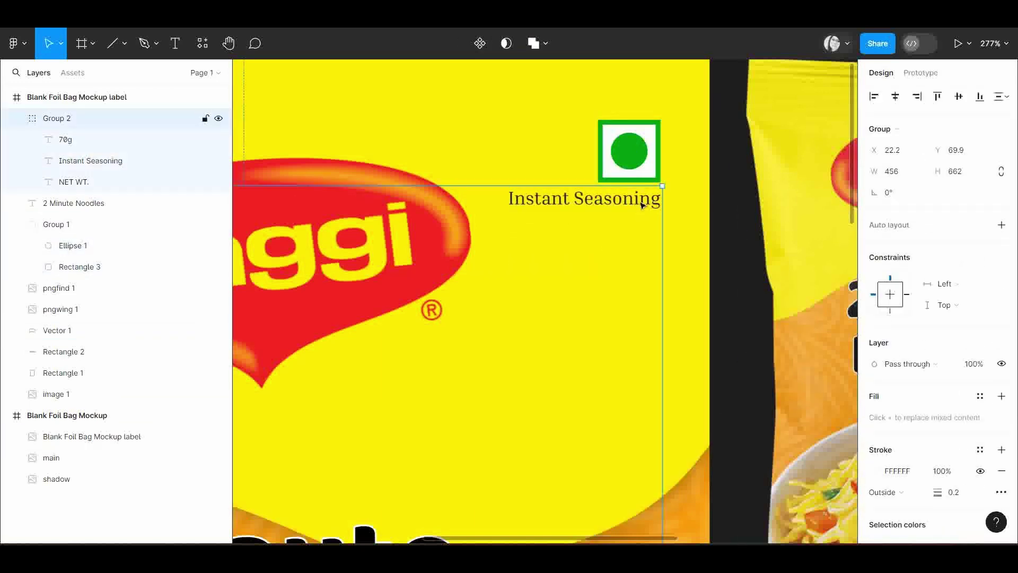
left_click(115, 166)
left_click_drag(115, 161, 79, 109)
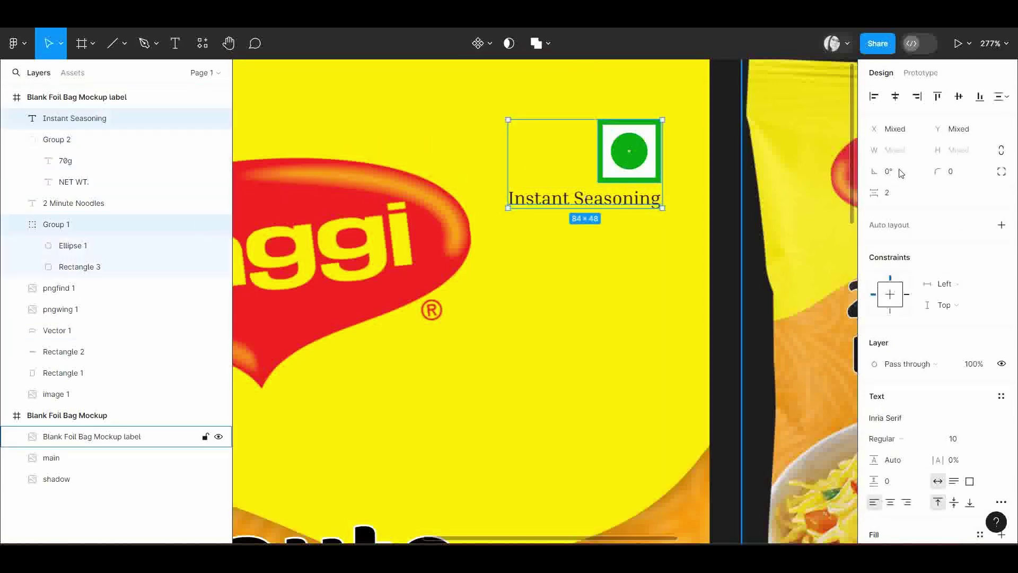
Step: Left-align the veg badge and caption and move them to the label's top-left
left_click(732, 250)
scroll(732, 250, "down", 5, "ctrl")
scroll(721, 228, "down", 1, "ctrl")
scroll(705, 213, "up", 2, "ctrl")
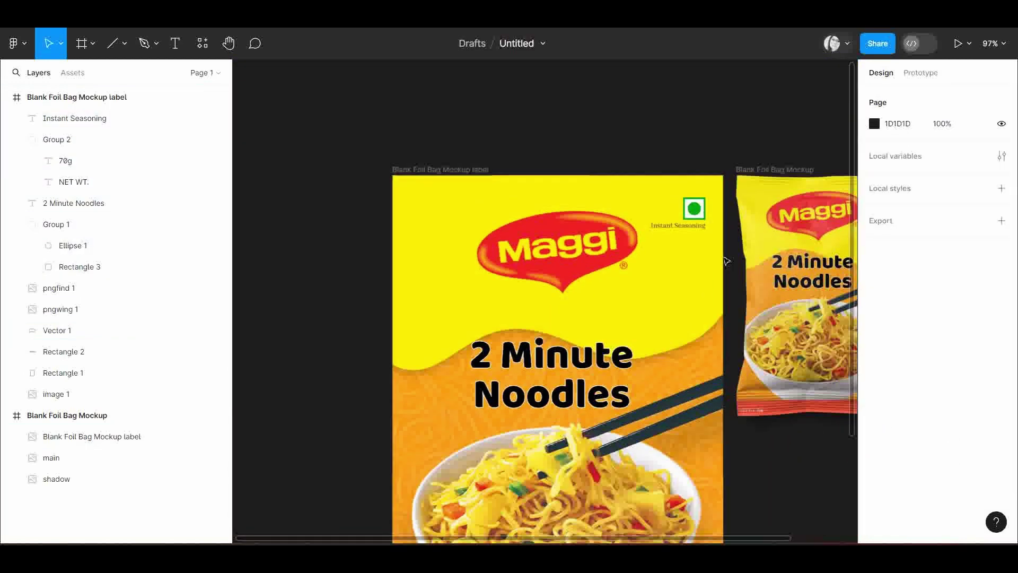
left_click(694, 202)
left_click(674, 221, "shift")
left_click(874, 96)
left_click_drag(691, 213, 428, 211)
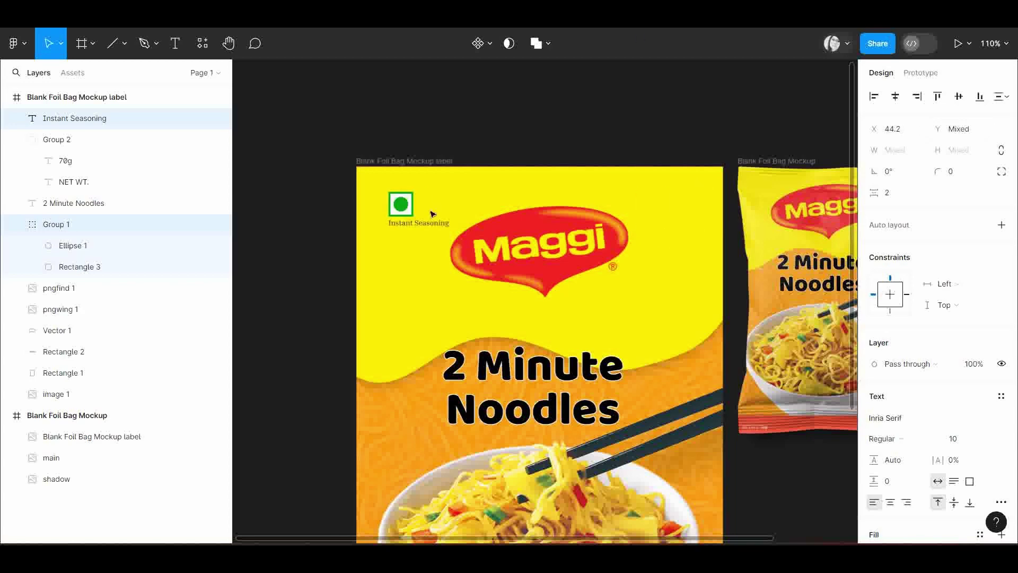
left_click(731, 318)
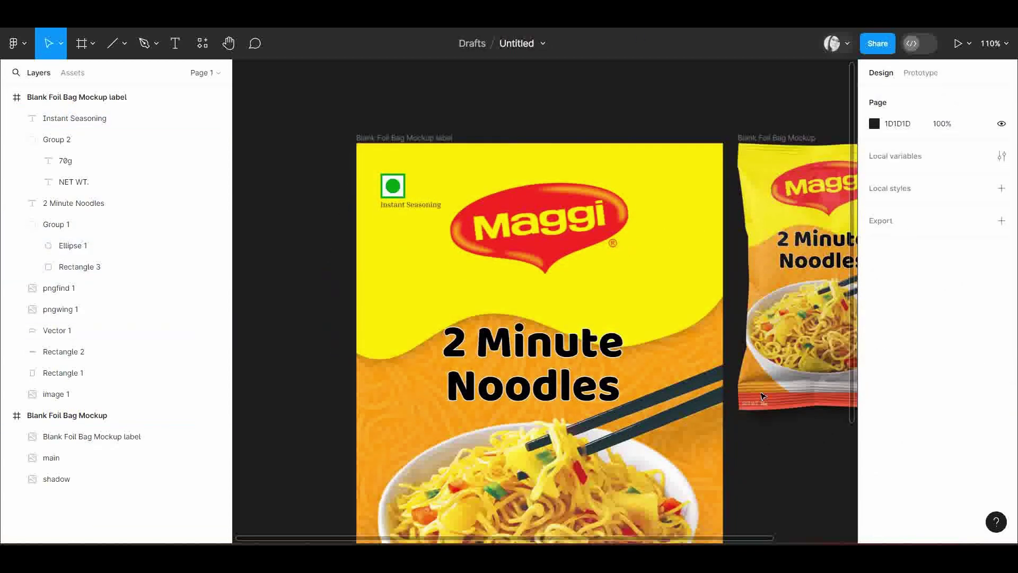
Step: Break the caption onto two lines
scroll(760, 388, "down", 3)
scroll(760, 388, "up", 2)
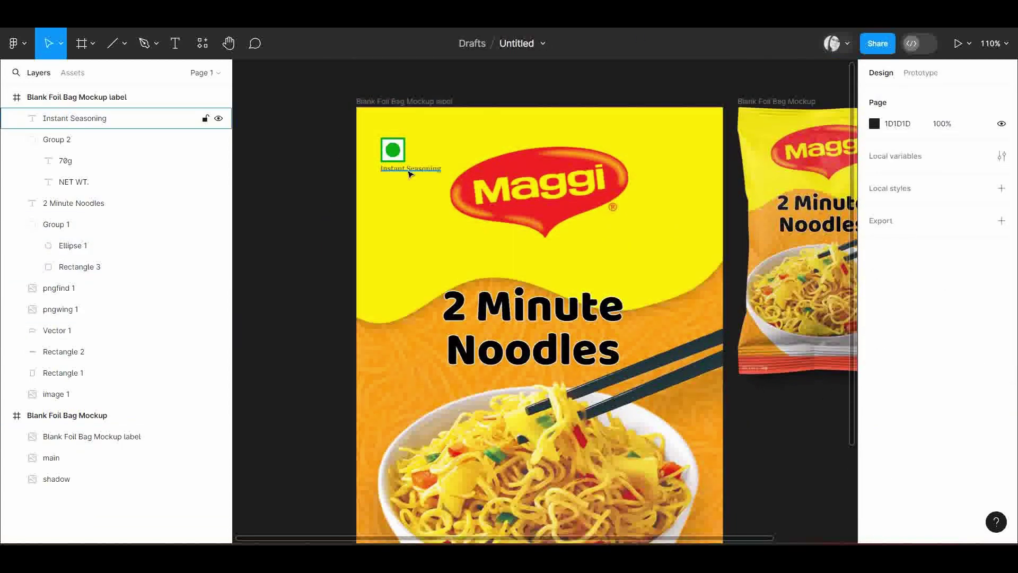
left_click(405, 169)
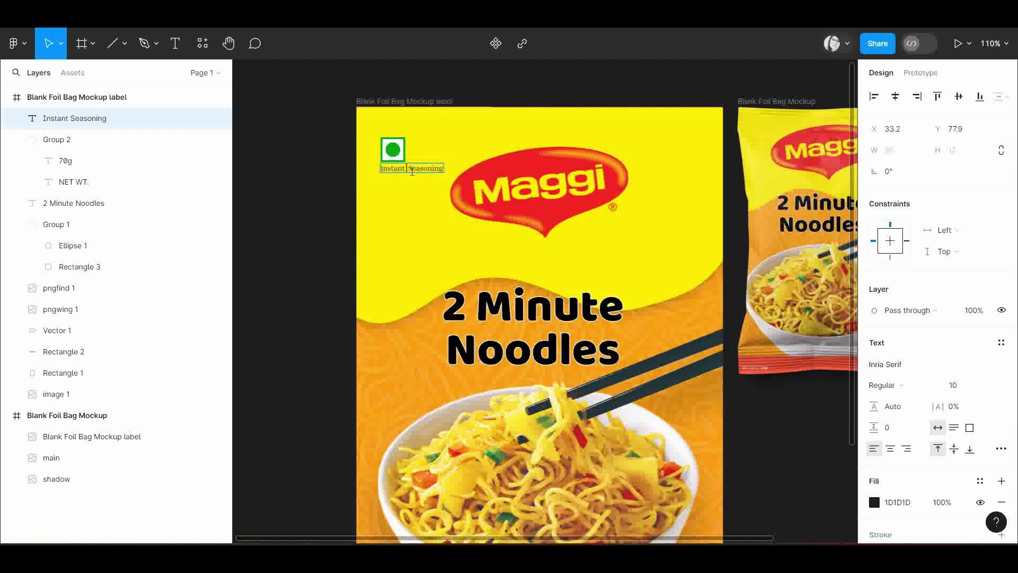
type("Noodles")
key("Return")
type("with")
left_click(509, 82)
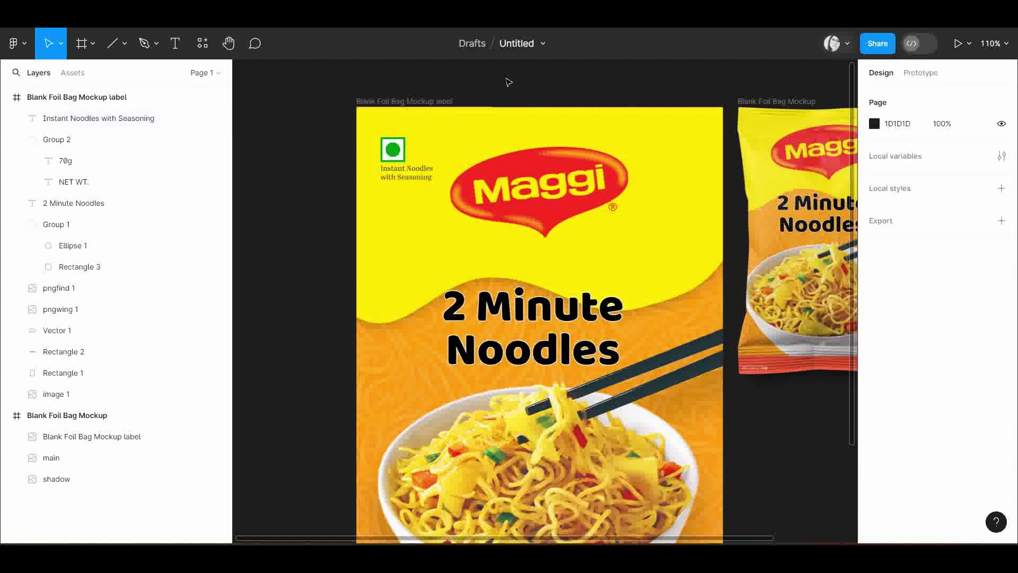
Step: Tilt the 2 Minute Noodles title about 7.6° and move it up
scroll(809, 461, "down", 1)
scroll(804, 455, "down", 1)
left_click(533, 275)
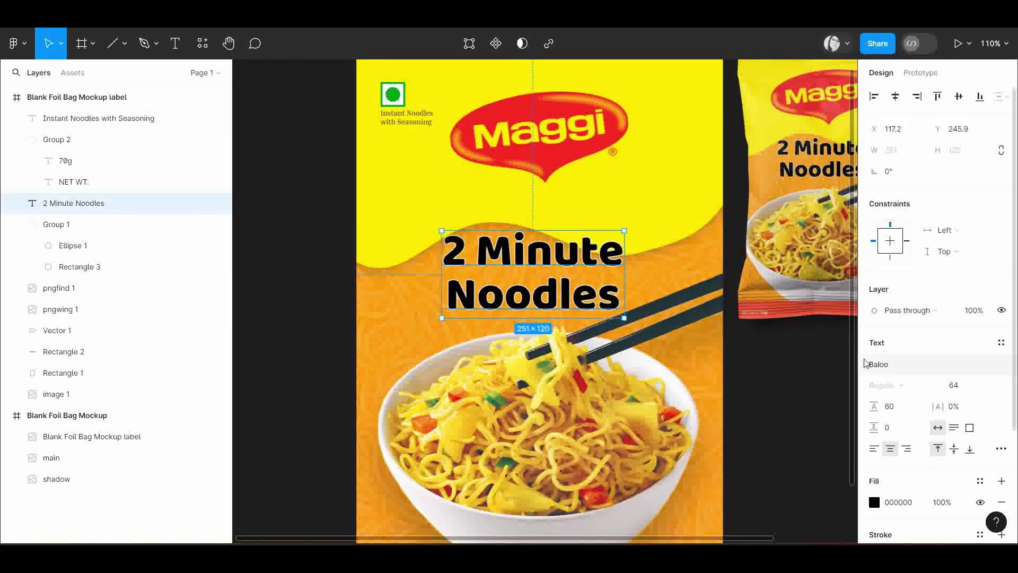
left_click_drag(629, 325, 635, 313)
mouse_move(532, 284)
left_mouse_down()
mouse_move(544, 239)
mouse_move(537, 247)
left_mouse_up()
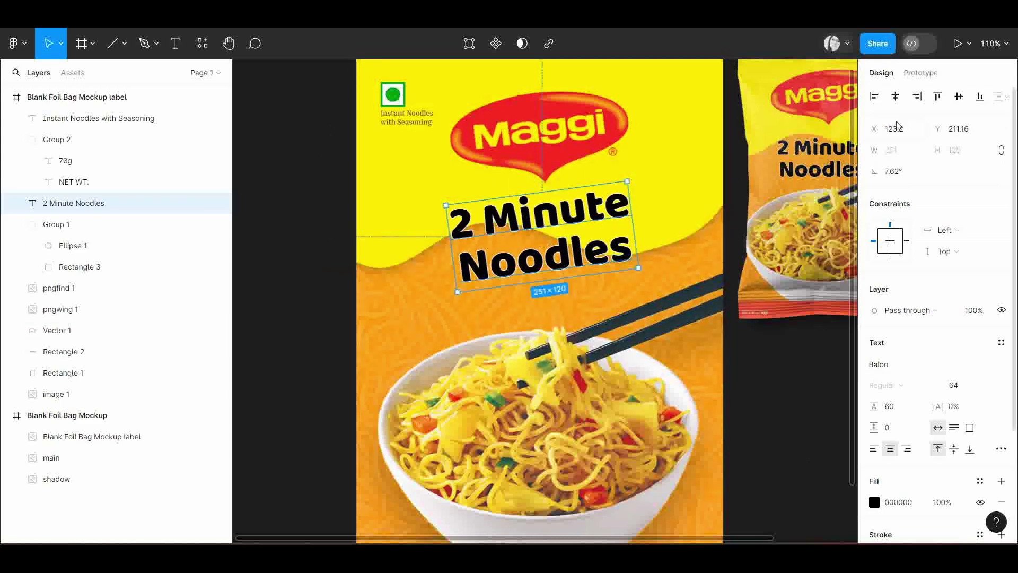
Step: Change the 2 Minute Noodles title fill to a deep red (BC1700)
scroll(933, 265, "down", 3)
left_click(875, 355)
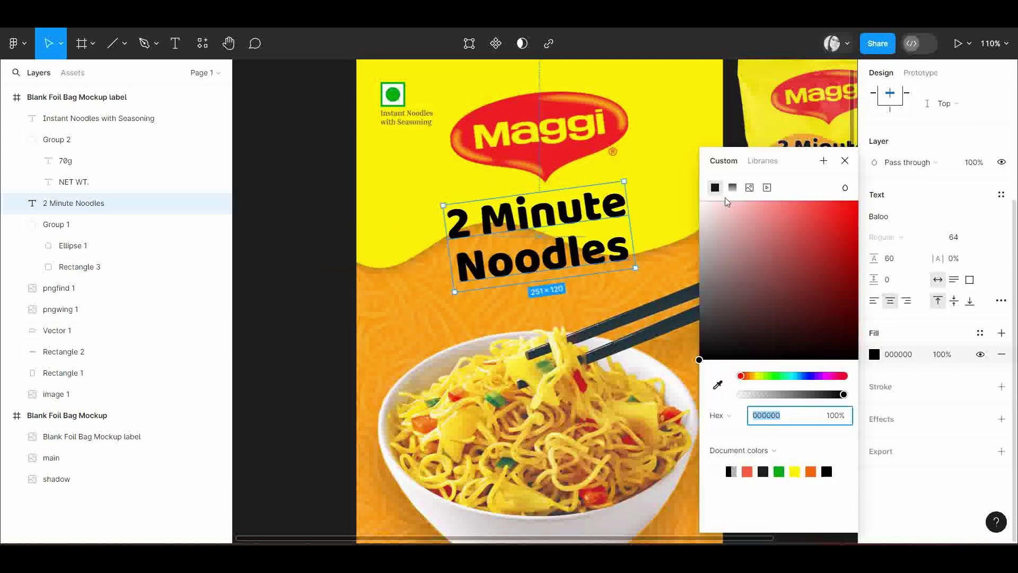
left_click(746, 471)
left_click(810, 471)
key("ctrl+z")
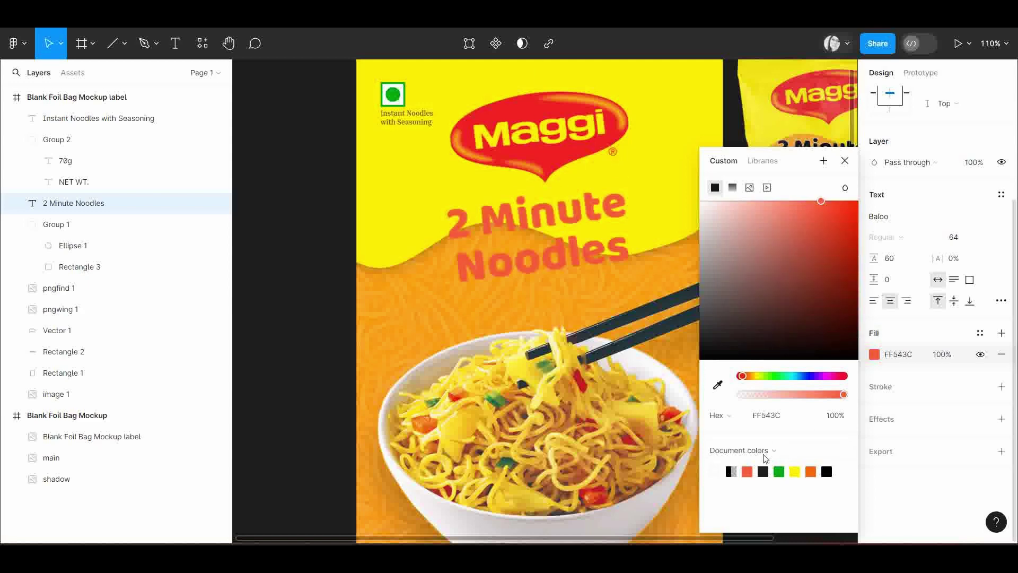
left_click(851, 253)
key("Escape")
left_click(807, 448)
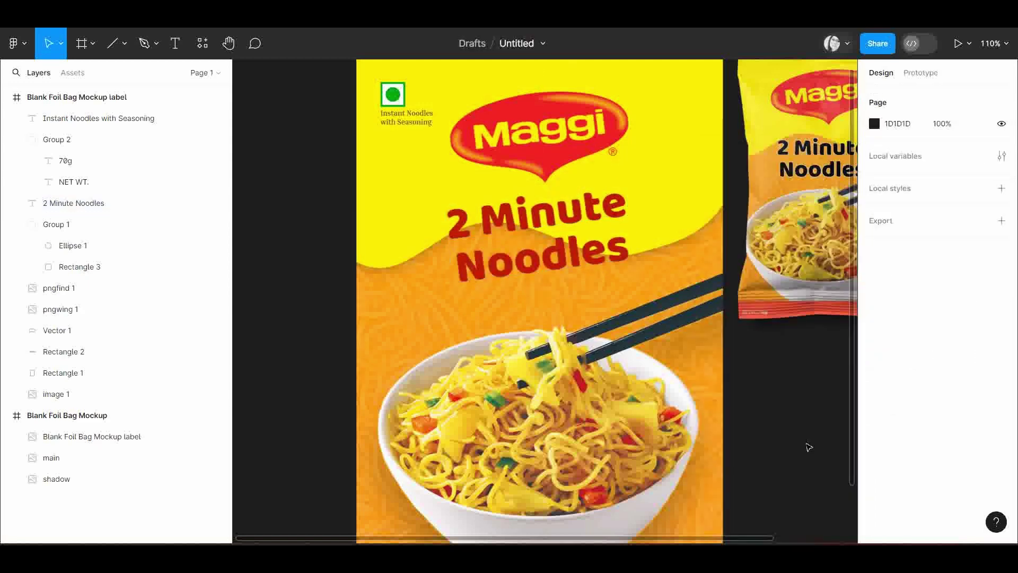
left_click(572, 232)
left_click(764, 397)
Step: Nudge the noodle bowl image down slightly
scroll(763, 398, "down", 2)
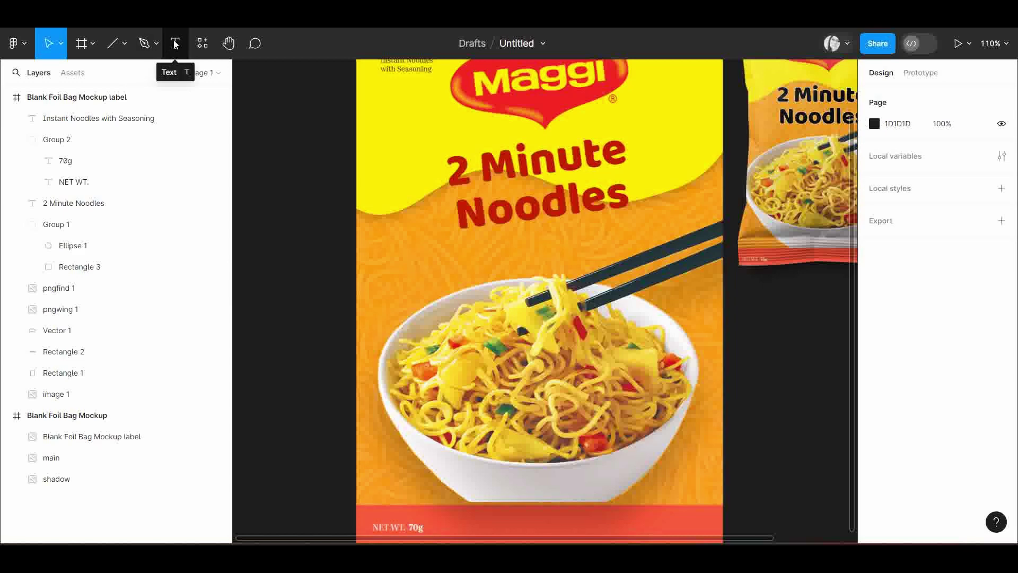
left_click_drag(530, 371, 531, 375)
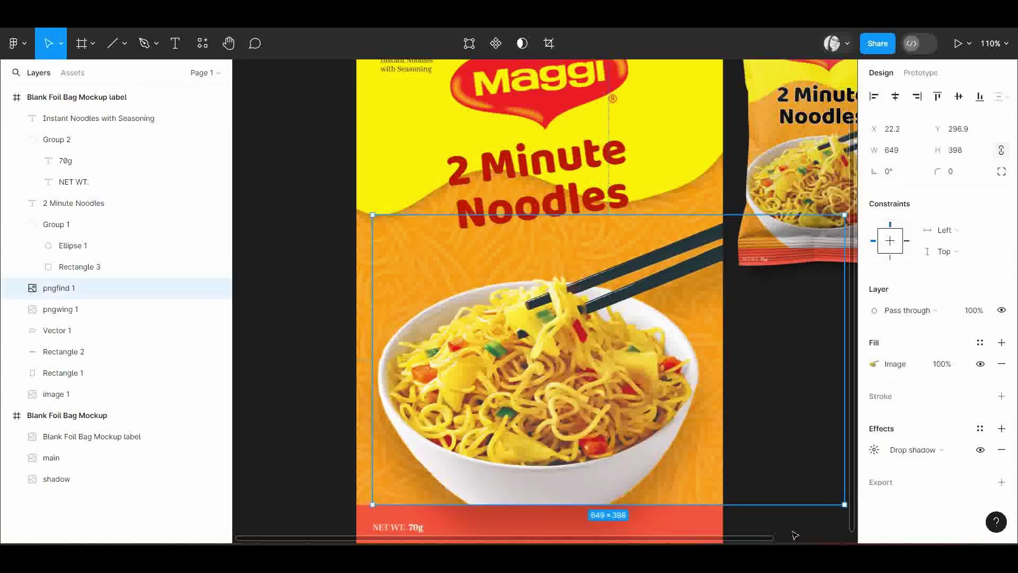
left_click(802, 503)
Step: Adjust the red bottom bar's layer stacking order
scroll(802, 502, "down", 1)
left_click(557, 499)
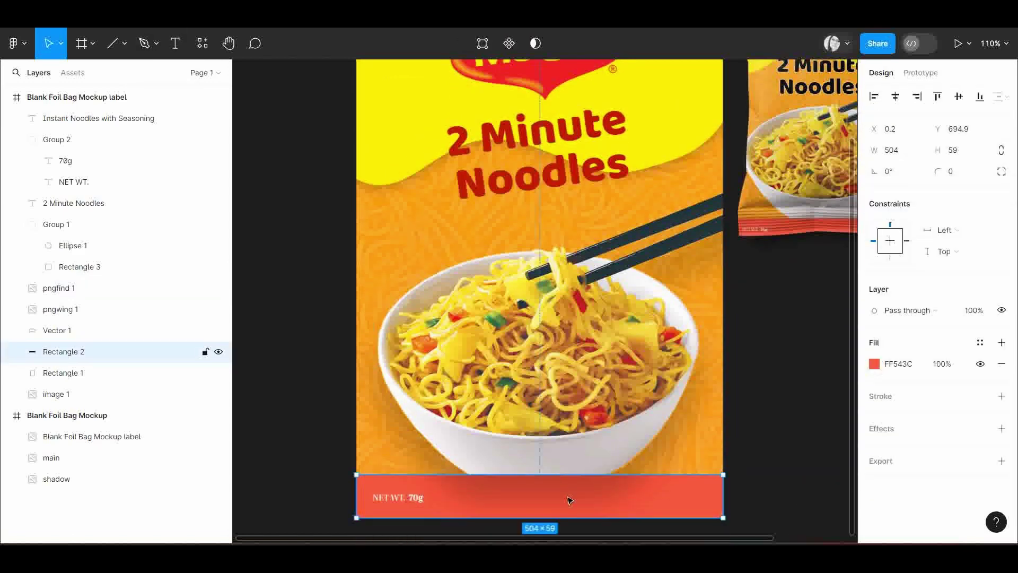
right_click(568, 498)
left_click(625, 278)
key("ctrl+bracketright")
key("ctrl+bracketright")
left_click(803, 350)
Step: Set the 2 Minute Noodles title to the Garlic Butter font at size 70
scroll(802, 353, "up", 3)
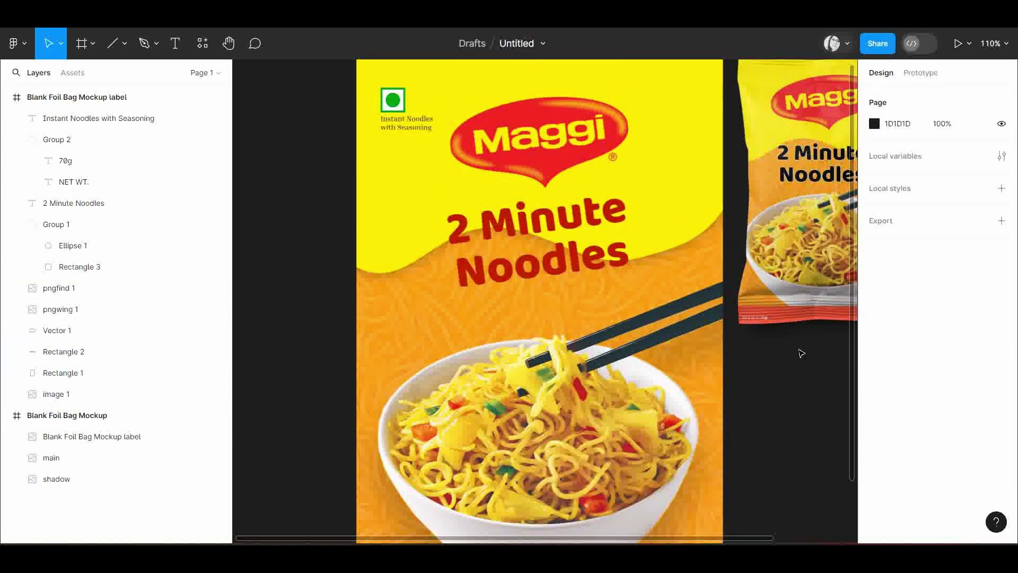
left_click_drag(772, 541, 825, 540)
left_click(475, 254)
left_click(891, 364)
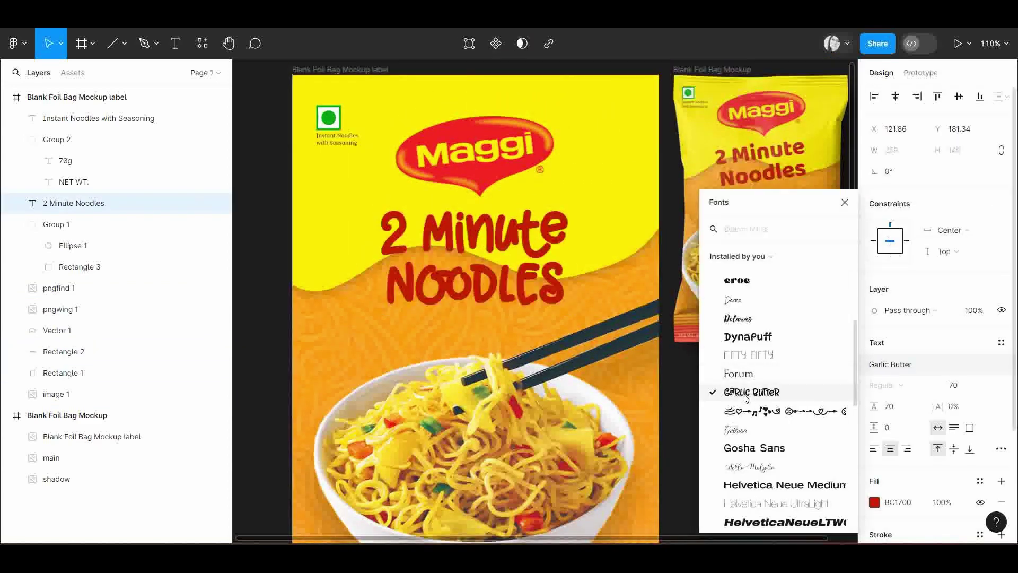
left_click(723, 440)
left_click(962, 386)
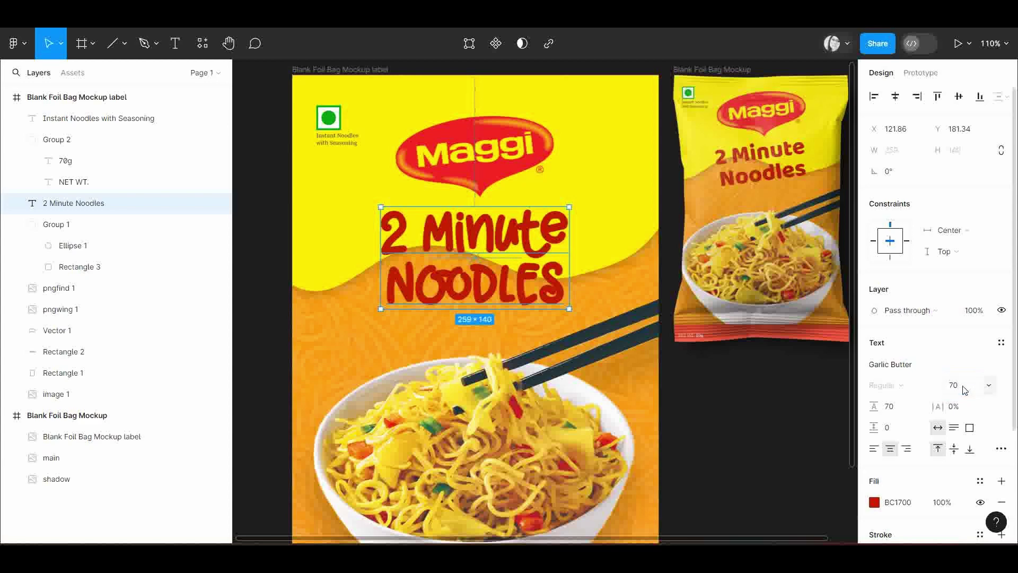
left_click(794, 452)
Step: Start a Pen outline left of the title and place bumpy points across its top edge
left_click(144, 43)
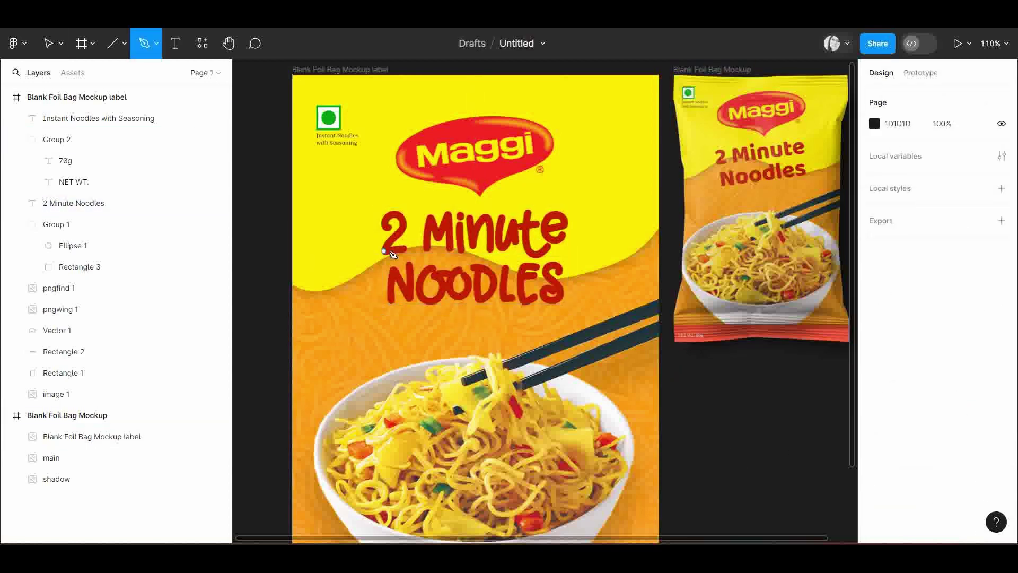
scroll(395, 253, "up", 3)
scroll(379, 234, "up", 2)
left_click(369, 219)
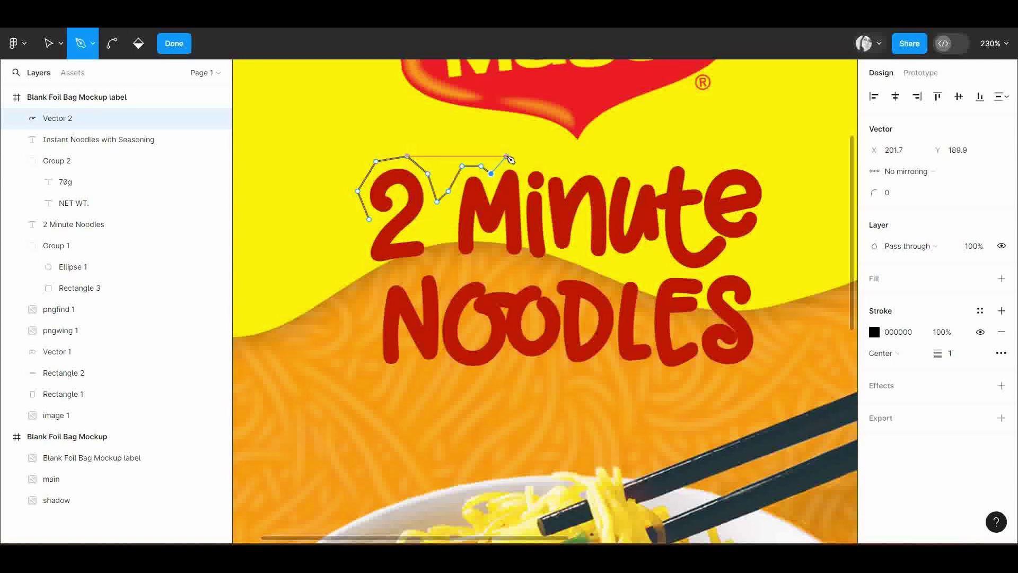
left_click(523, 162)
left_click(565, 166)
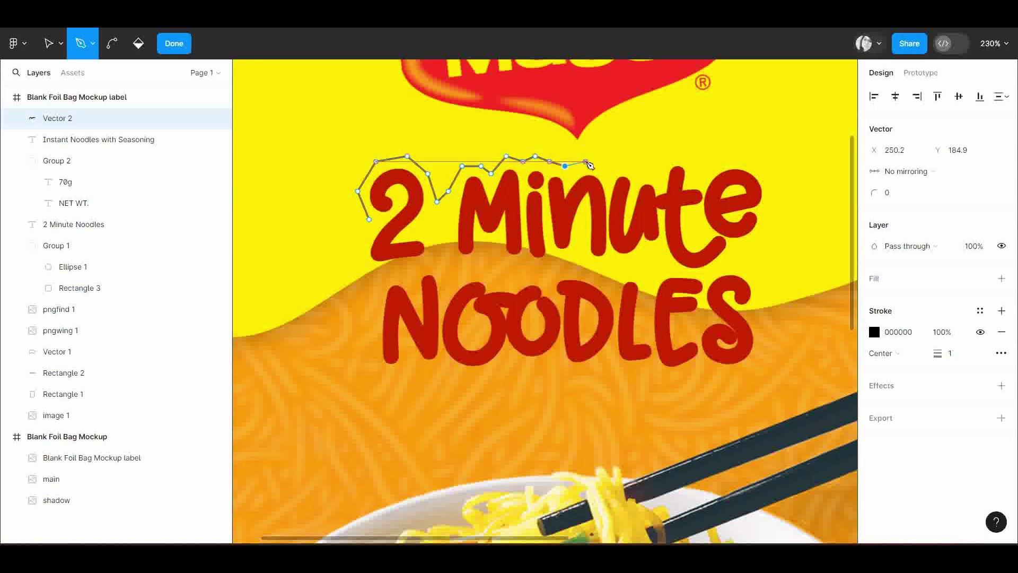
left_click(605, 173)
left_click(620, 161)
left_click(659, 174)
left_click(668, 156)
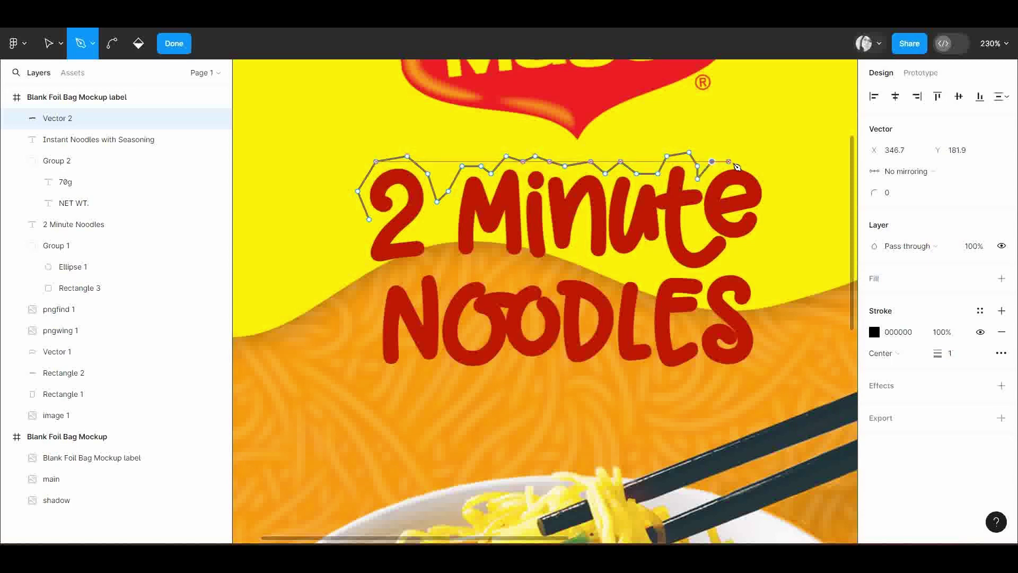
left_click(731, 156)
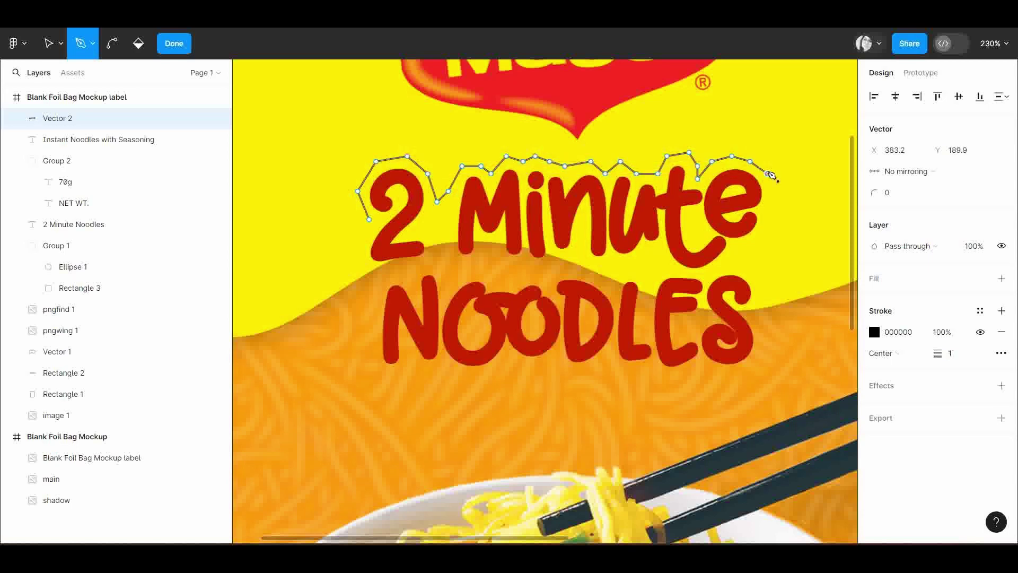
left_click(775, 191)
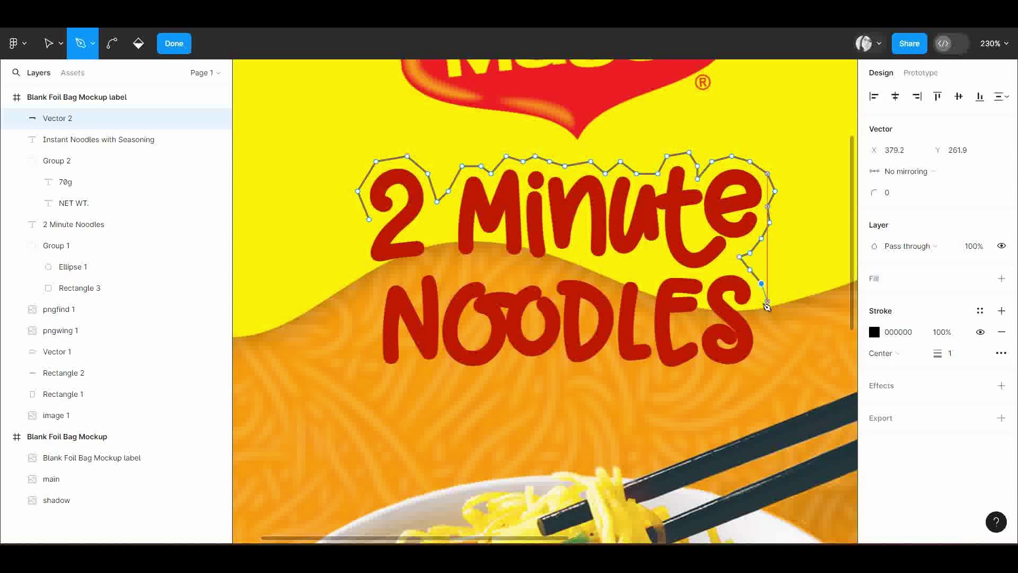
key("ctrl+z")
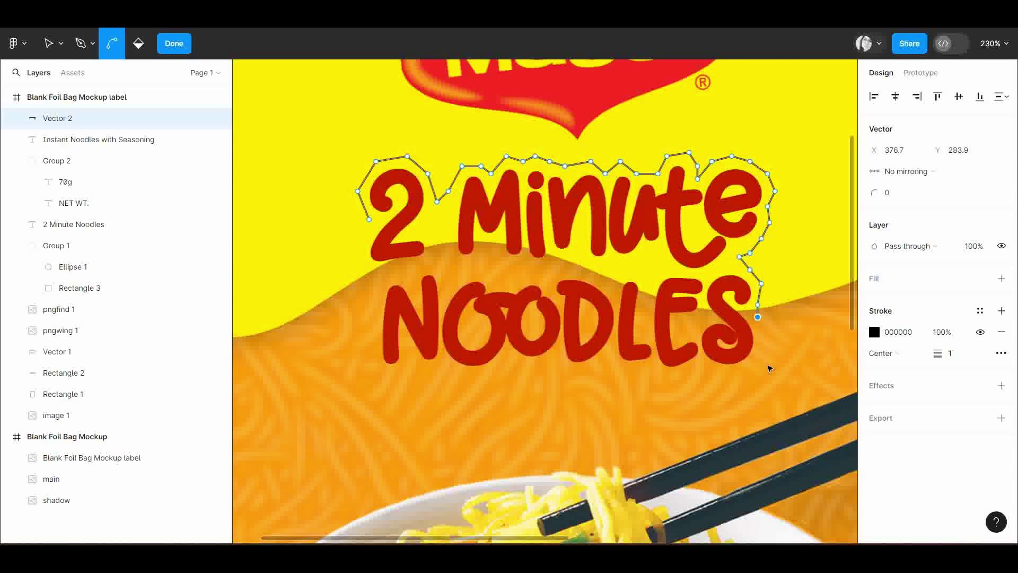
key("ctrl+z")
Step: Run the outline down, along the bottom and up the left side, close it, and curve a corner
left_click(768, 349)
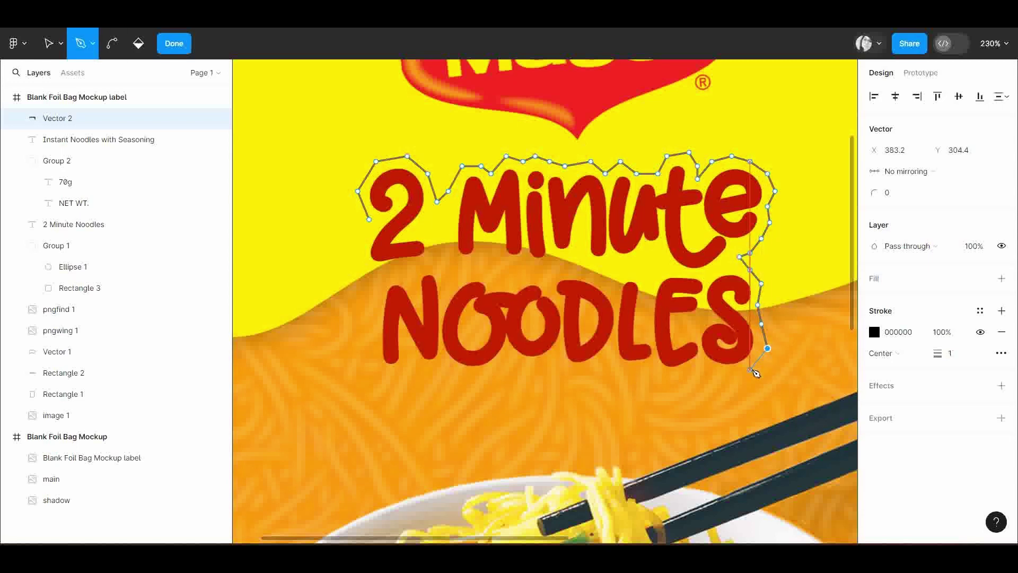
left_click(750, 372)
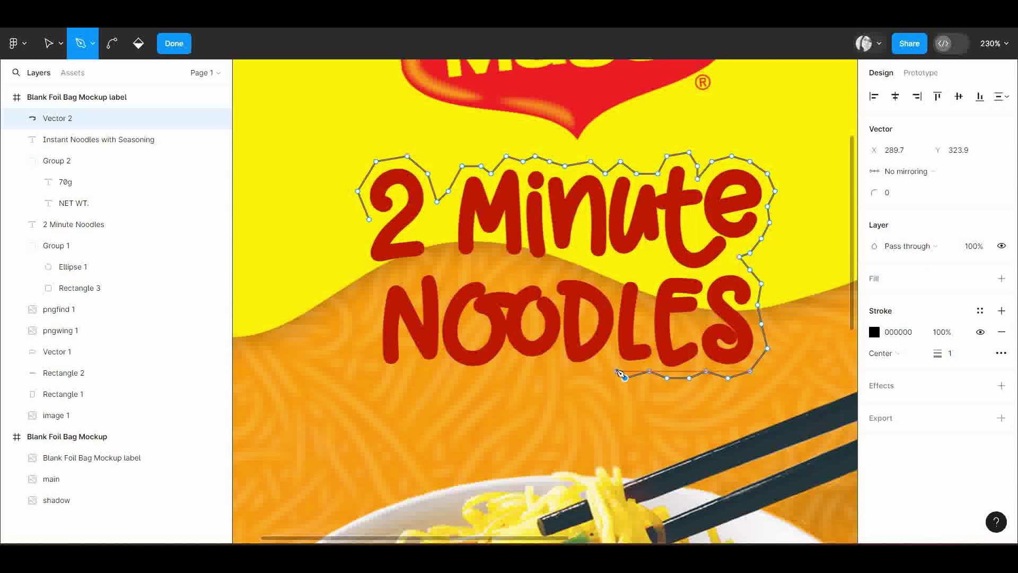
left_click(577, 378)
left_click(549, 367)
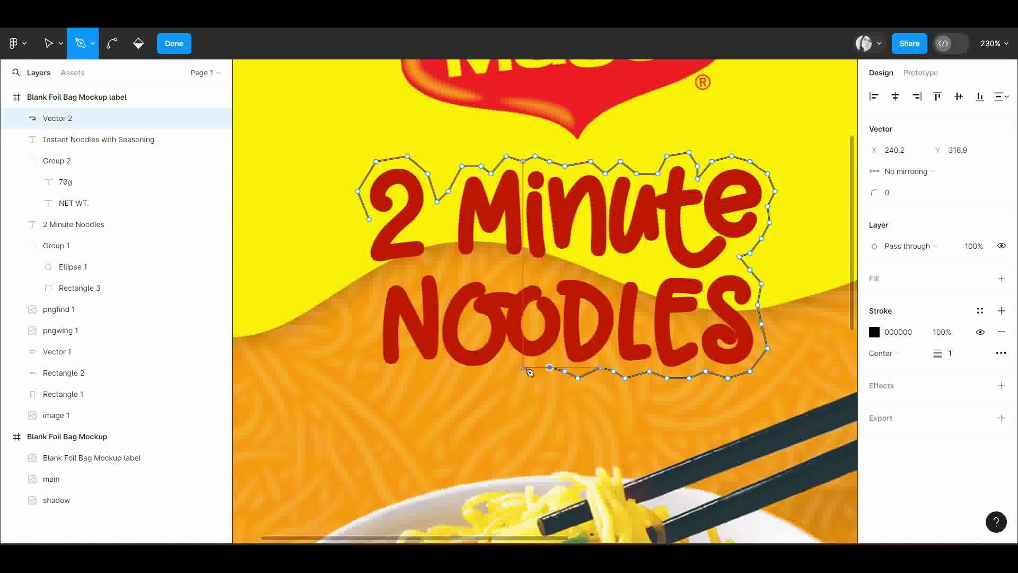
left_click(491, 378)
left_click(449, 371)
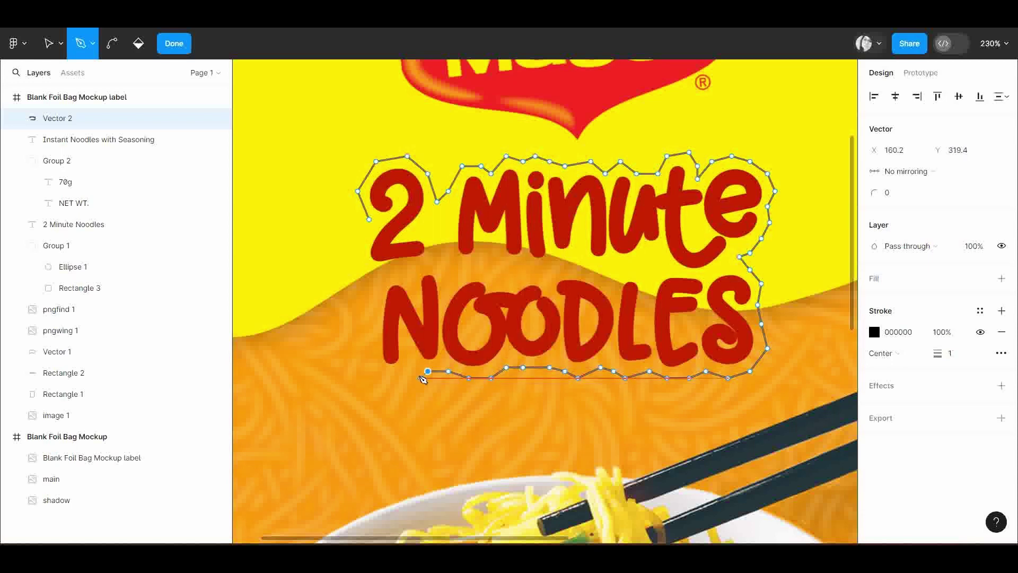
left_click(411, 371)
left_click(369, 371)
left_click(369, 345)
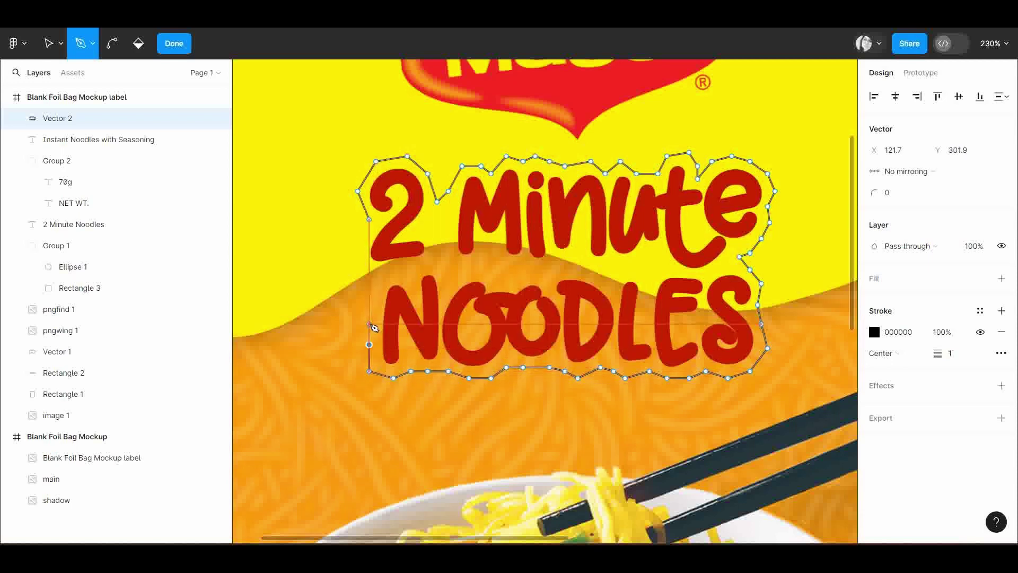
left_click(372, 291)
left_click(369, 270)
left_click(358, 253)
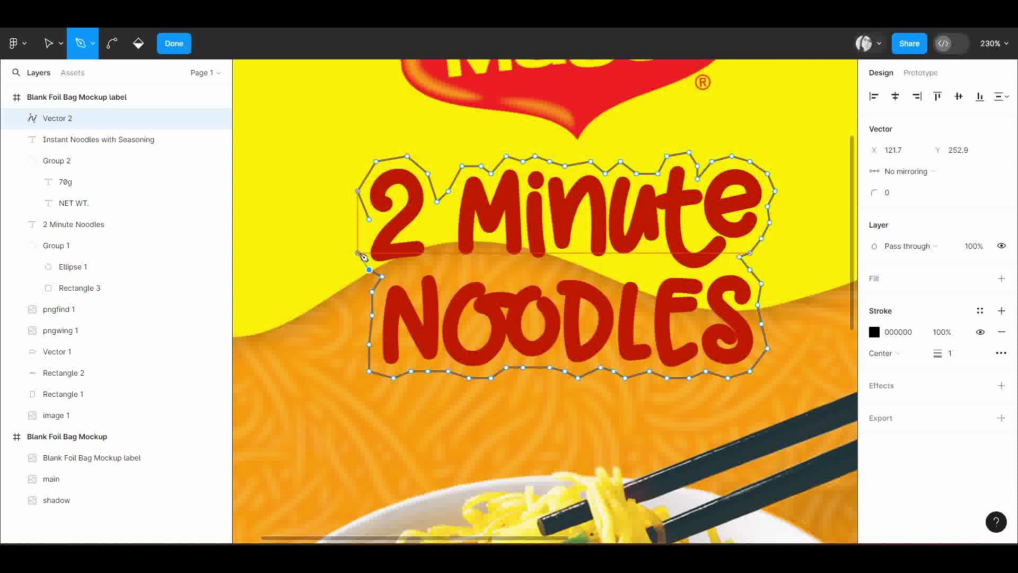
left_click(370, 219)
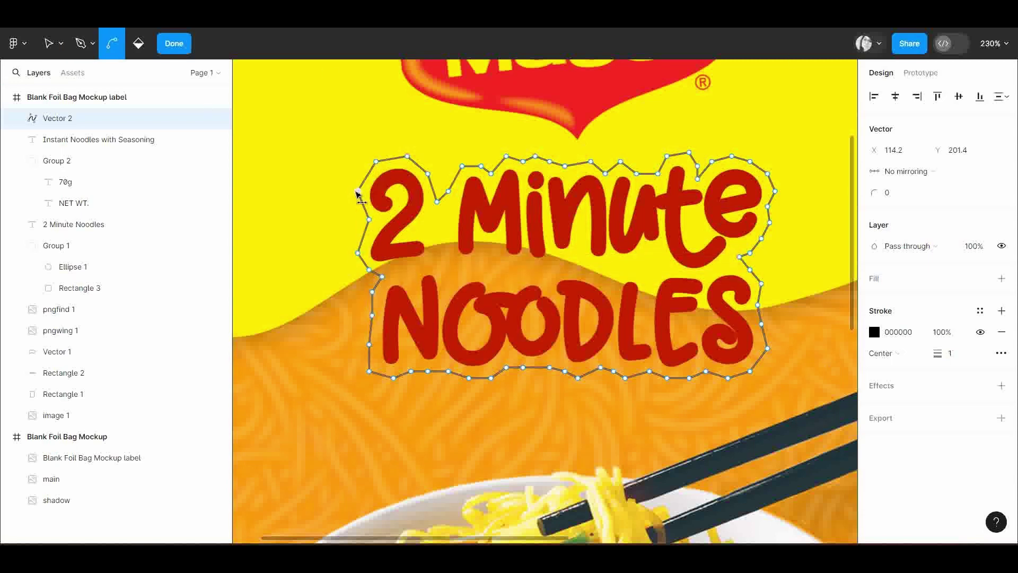
left_click(376, 161, "ctrl")
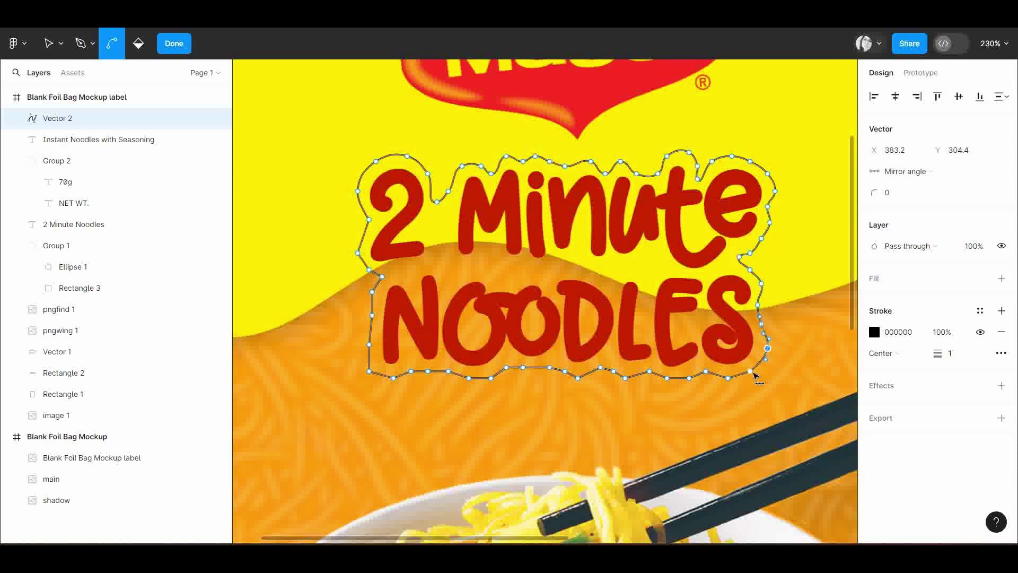
Step: Fill the outline shape white (FFFFFF) and remove its black stroke
left_click(1001, 278)
left_click(875, 300)
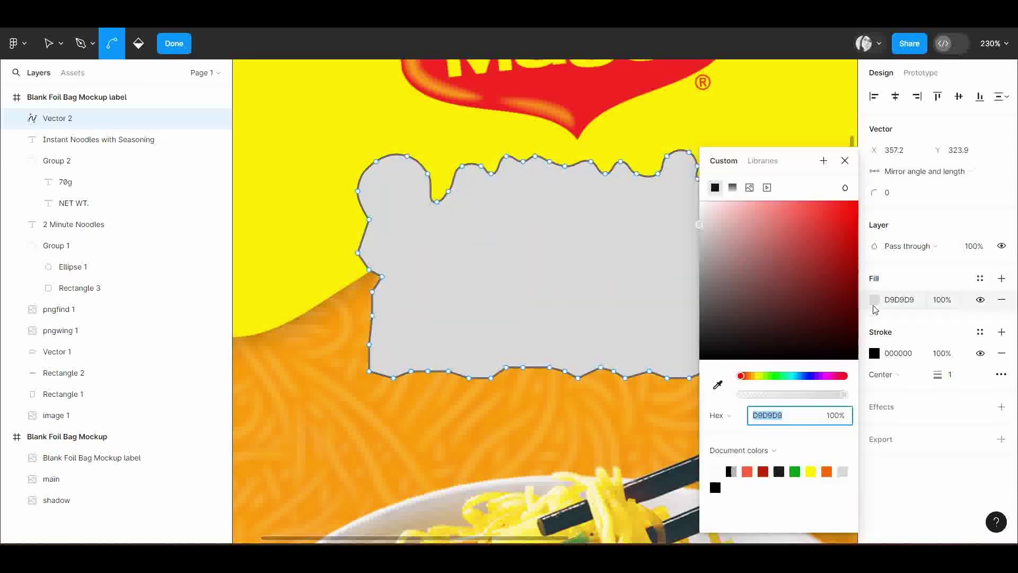
left_click(719, 251)
left_click(715, 471)
left_click(845, 160)
left_click(1001, 353)
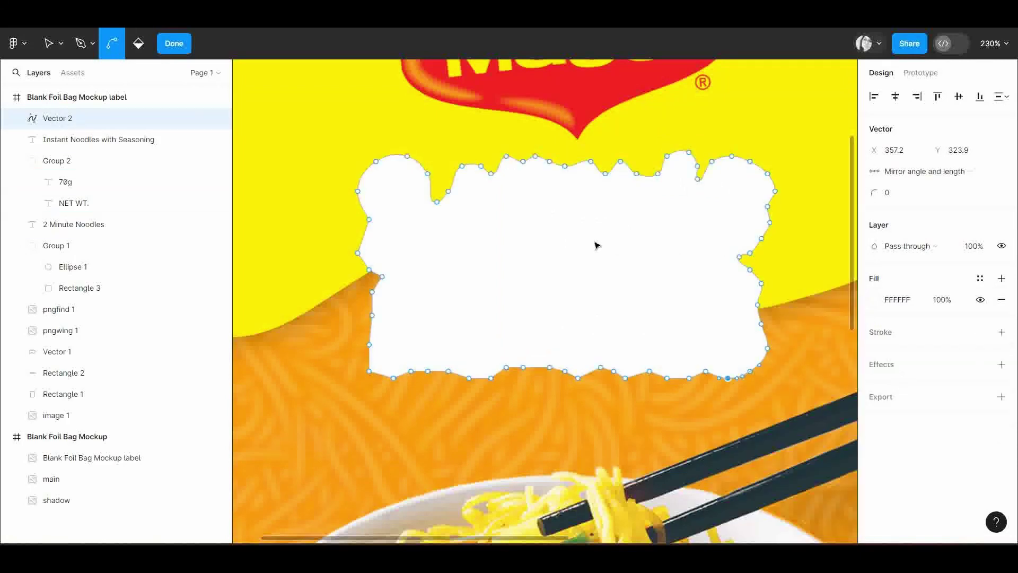
left_click(173, 44)
left_click_drag(88, 125, 85, 173)
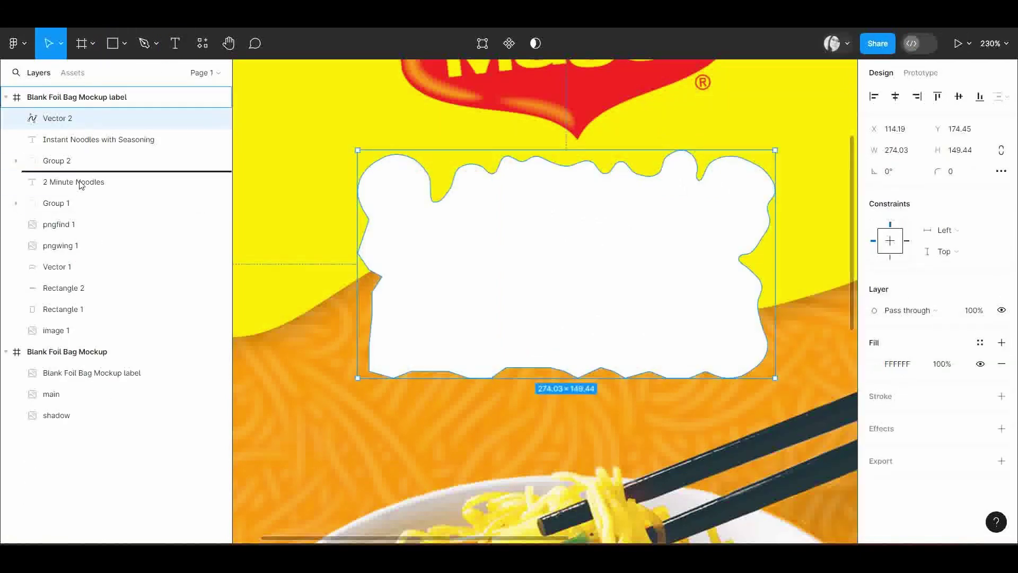
Step: Bend the sticker's points into smoother curves
double_click(773, 188)
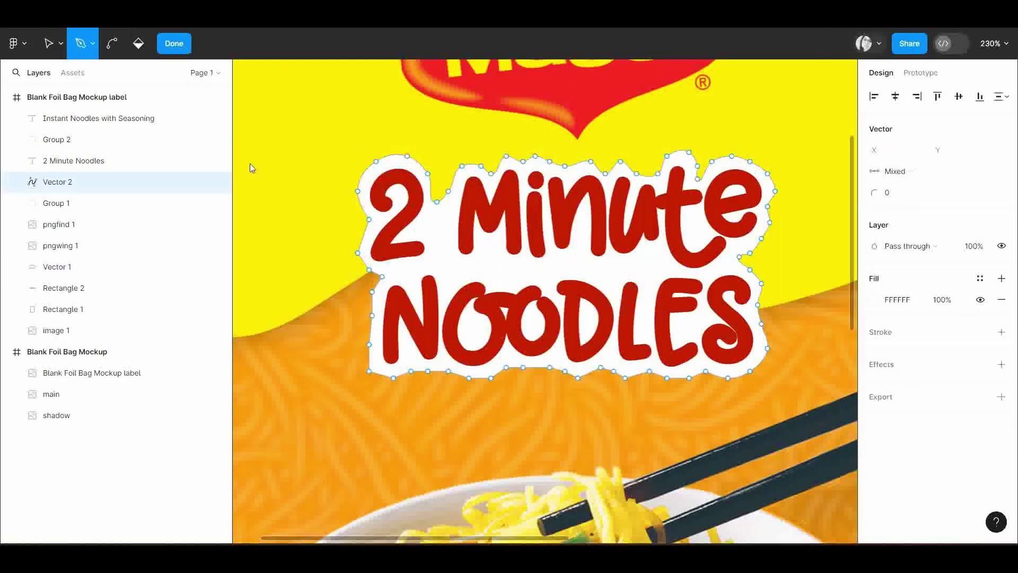
left_click(706, 372)
left_click(112, 44)
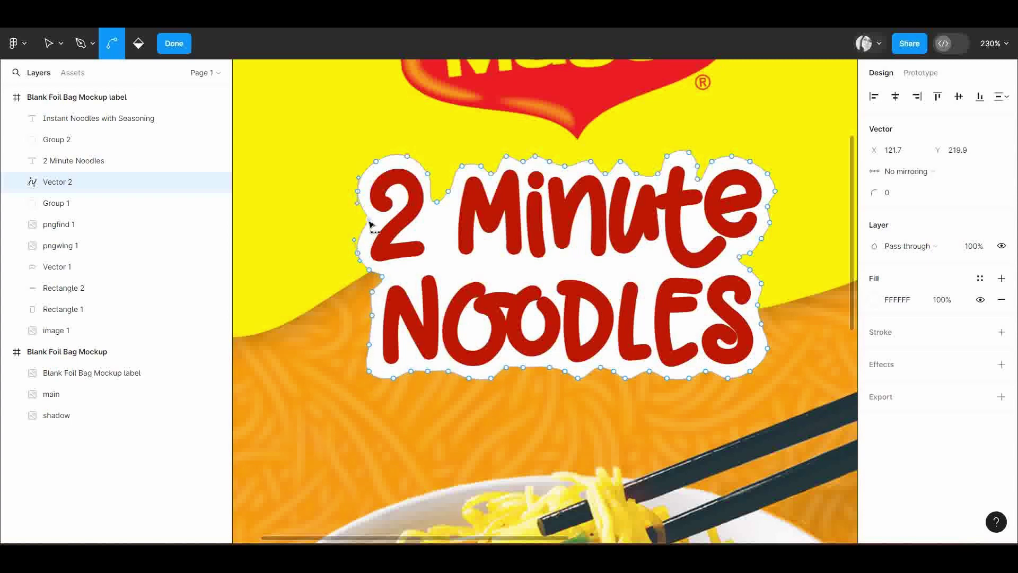
left_click(413, 171)
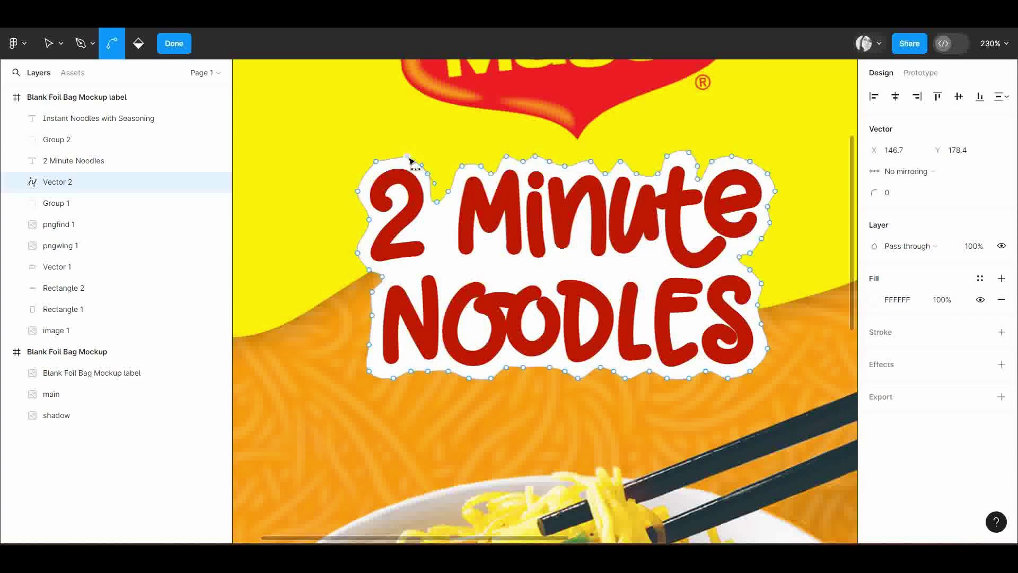
left_click(171, 43)
Step: Group the 2 Minute Noodles title with its white sticker outline
left_click(821, 332)
scroll(821, 332, "down", 5)
scroll(821, 332, "down", 2)
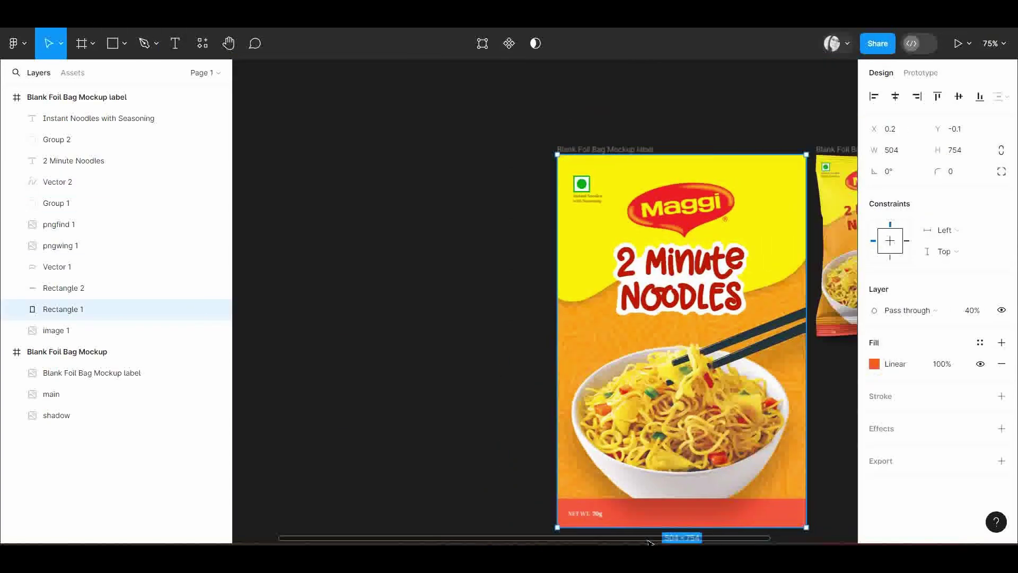
scroll(649, 541, "right", 3)
left_click(781, 419)
left_click(106, 160)
left_click(114, 181, "shift")
key("ctrl+g")
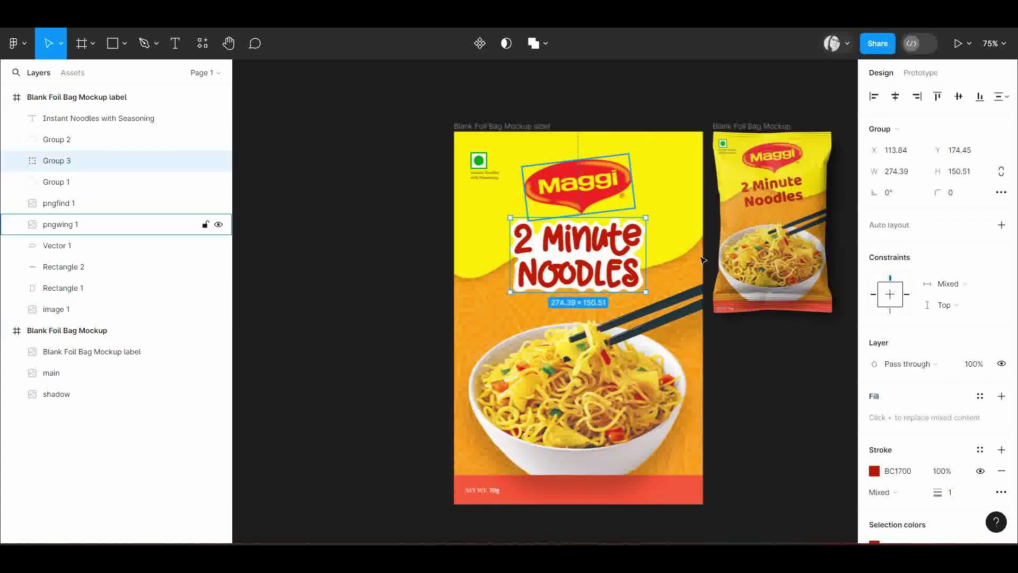
Step: Scale the title group proportionally to a height of 60
left_click(61, 43)
left_click(56, 91)
left_click(949, 271)
type("1")
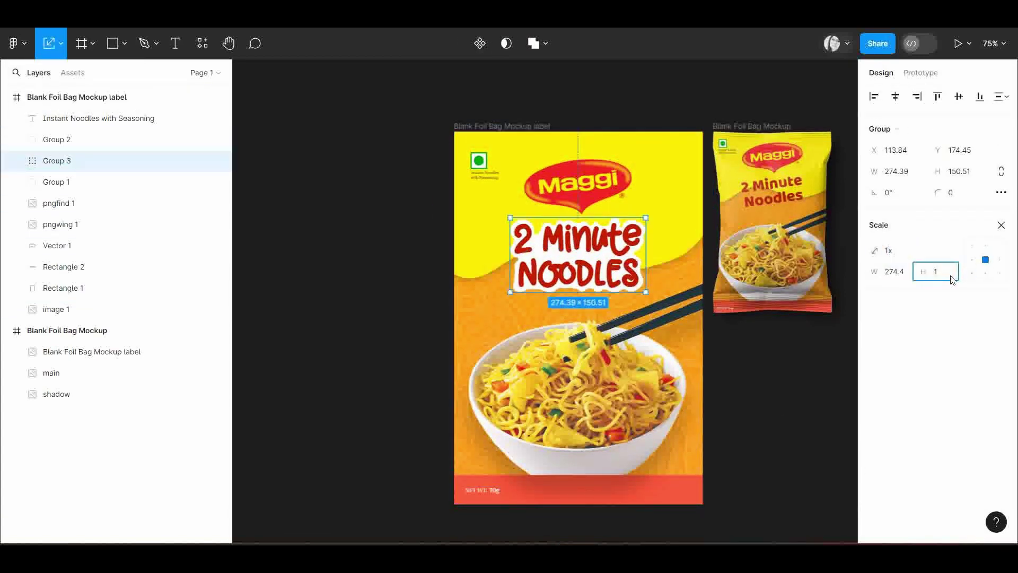
type("60")
key("Return")
left_click(786, 402)
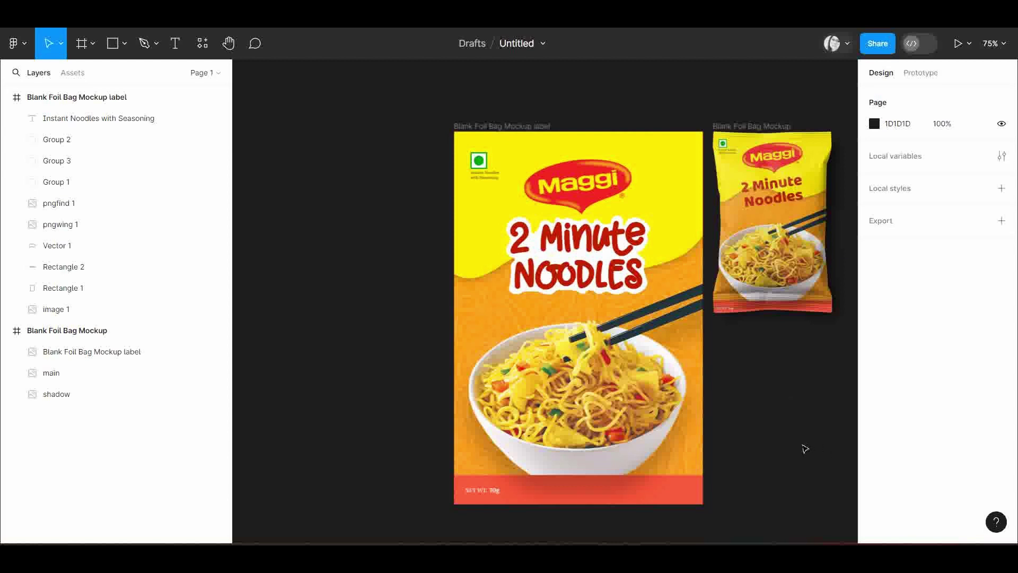
scroll(805, 449, "down", 1)
Step: Add the text 'Masala Flavor' below the title, correcting its spelling
key("t")
left_click(582, 299)
type("Ma")
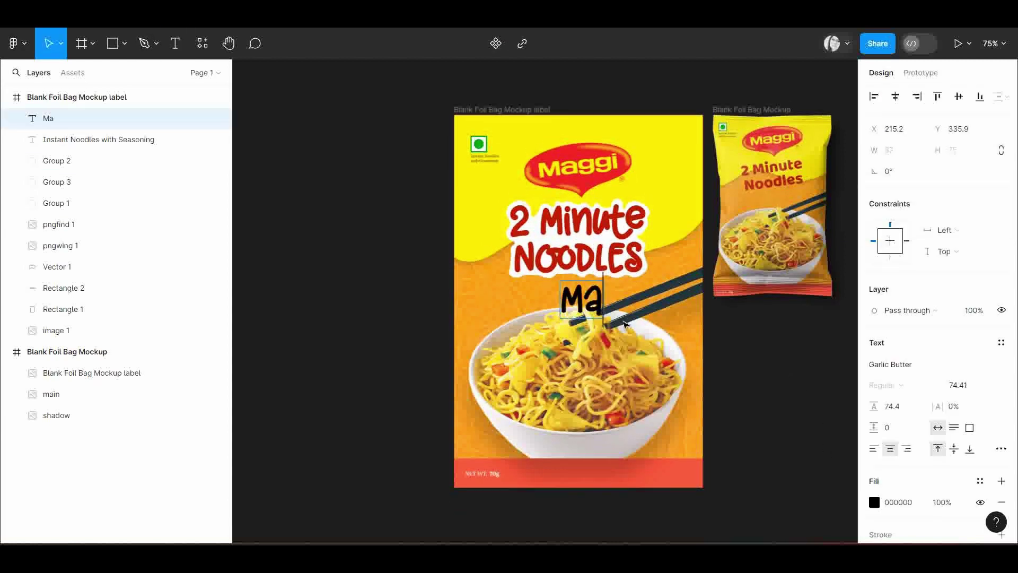
type("sla")
key("BackSpace")
key("BackSpace")
type("ala")
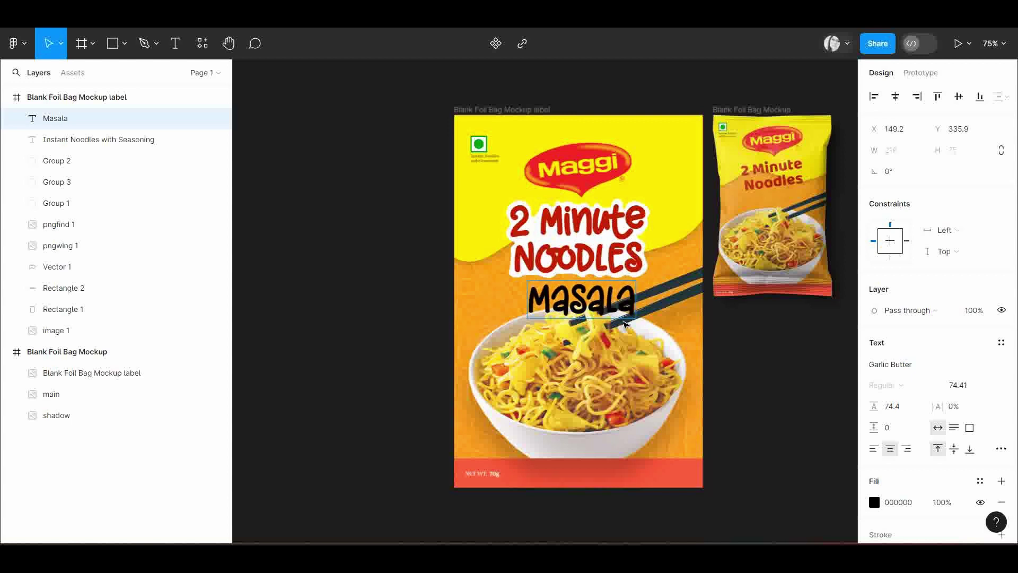
type(" Flavo")
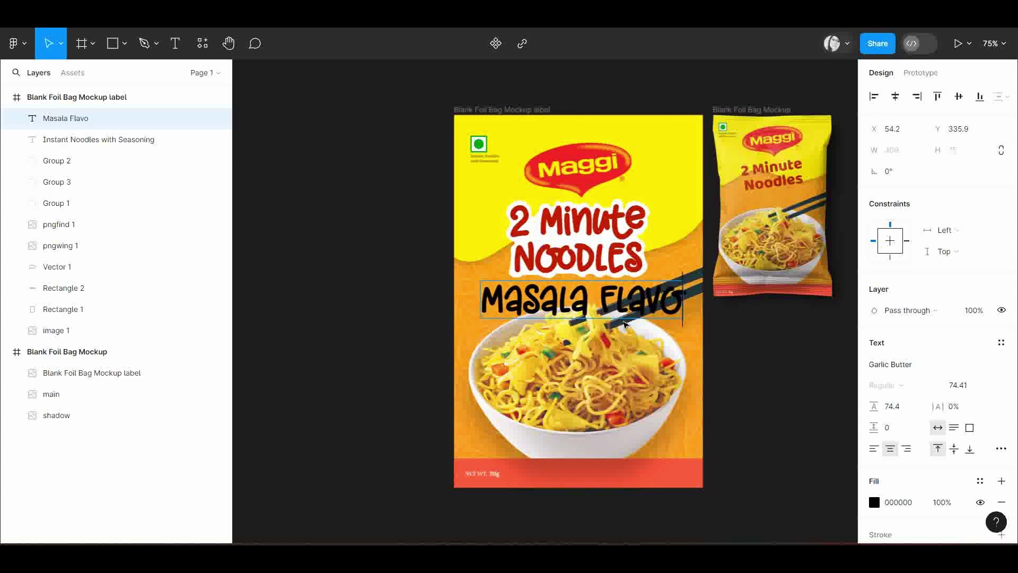
type("ur")
right_click(633, 293)
left_click(660, 318)
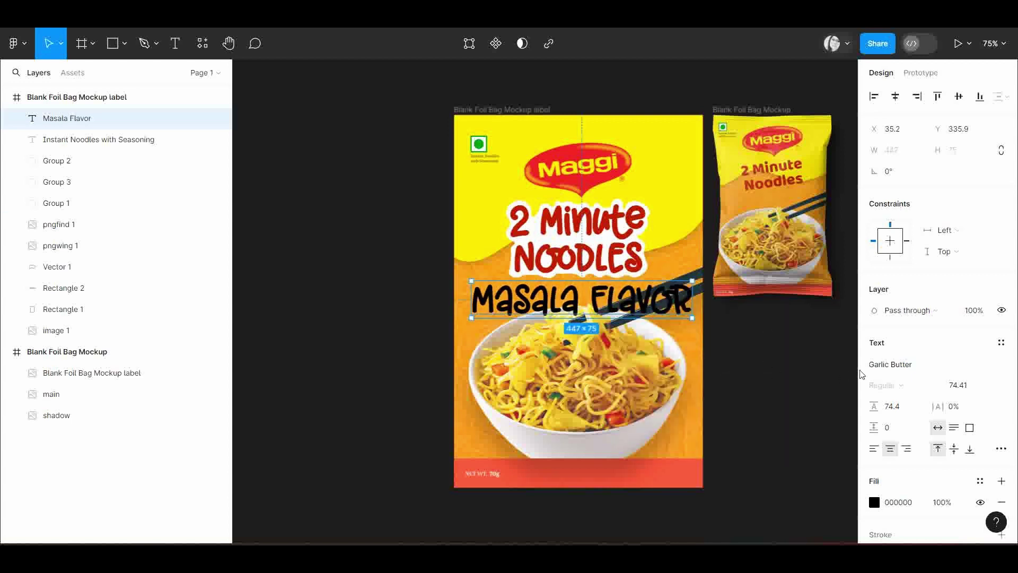
Step: Try Minion Pro then Dance for Masala Flavor at size 36, centred under the title
left_click(891, 364)
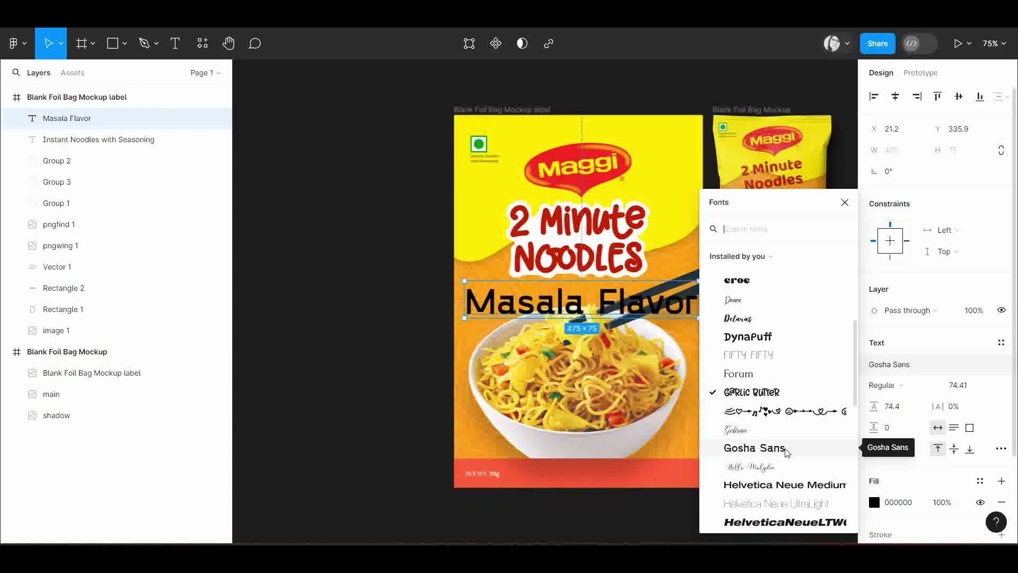
scroll(780, 472, "down", 5)
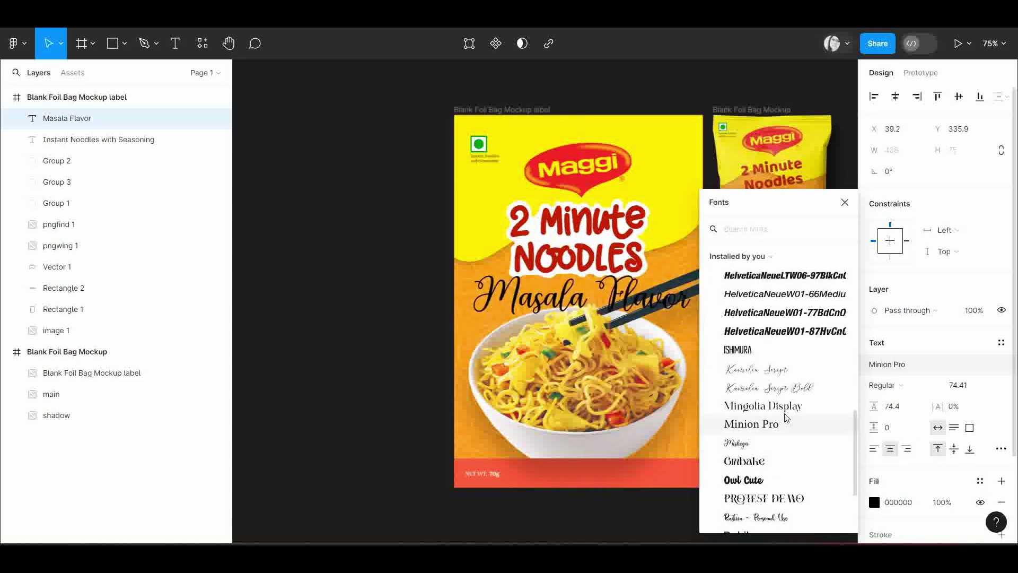
scroll(785, 430, "down", 1)
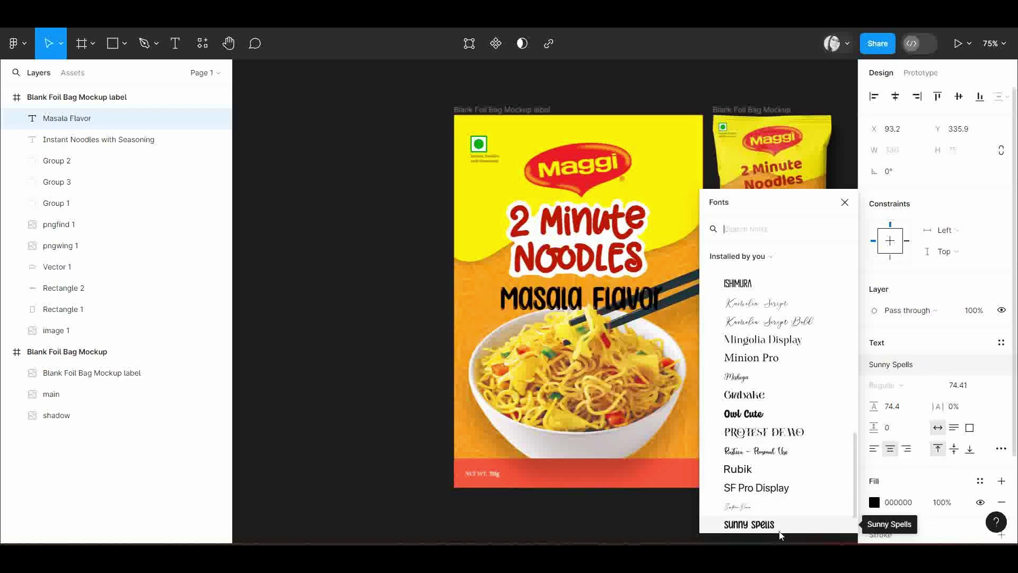
scroll(780, 478, "down", 2)
scroll(776, 445, "up", 4)
left_click(785, 377)
scroll(786, 379, "up", 3)
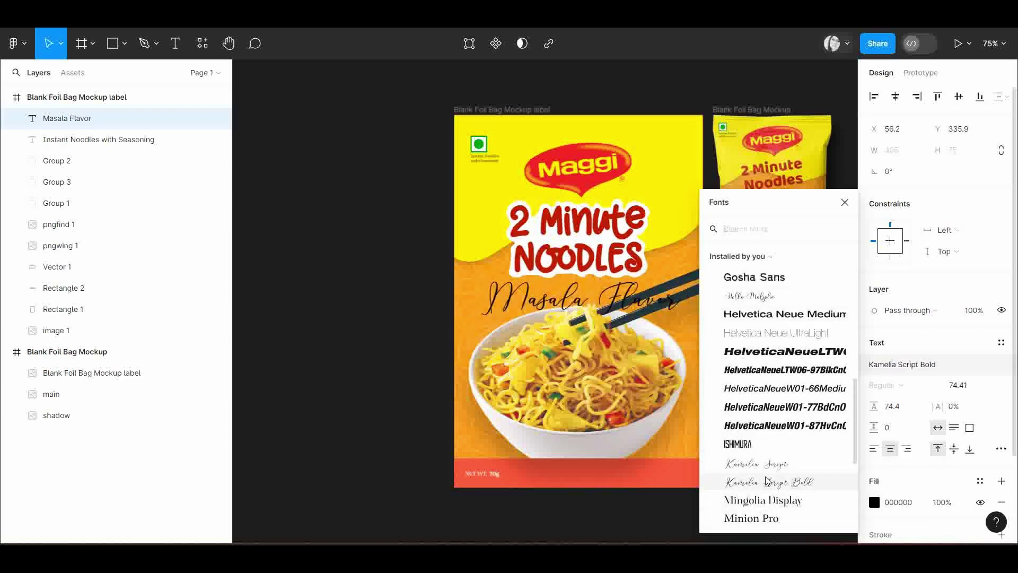
scroll(762, 303, "up", 1)
scroll(758, 323, "up", 3)
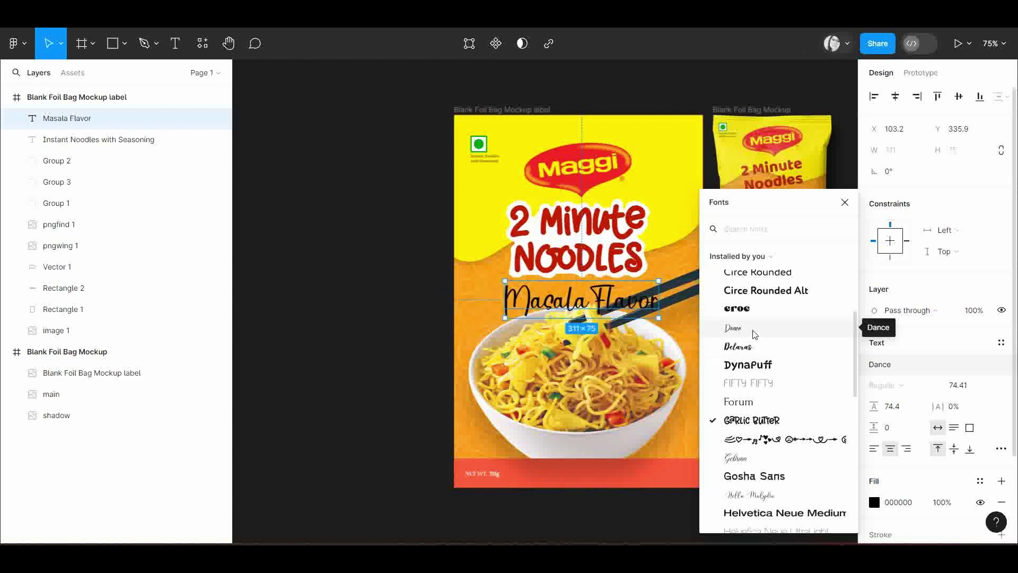
scroll(755, 334, "up", 3)
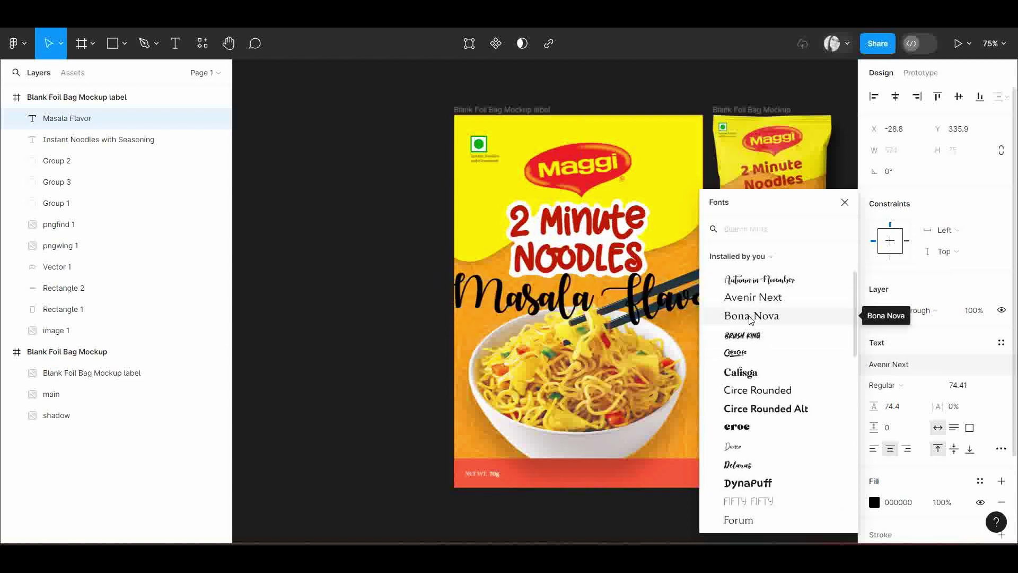
left_click(760, 448)
left_click(957, 385)
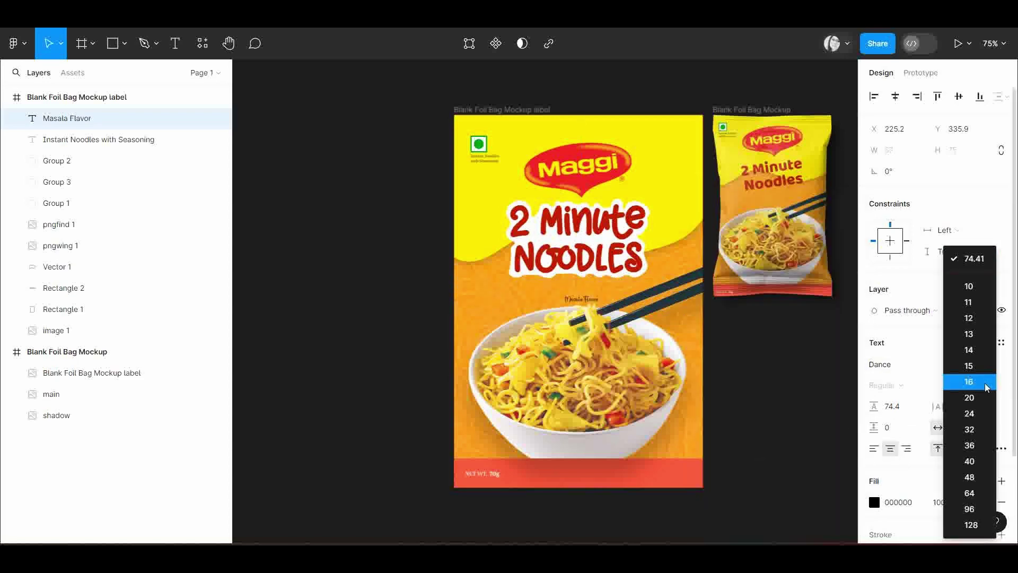
left_click(966, 439)
left_click_drag(553, 298, 589, 289)
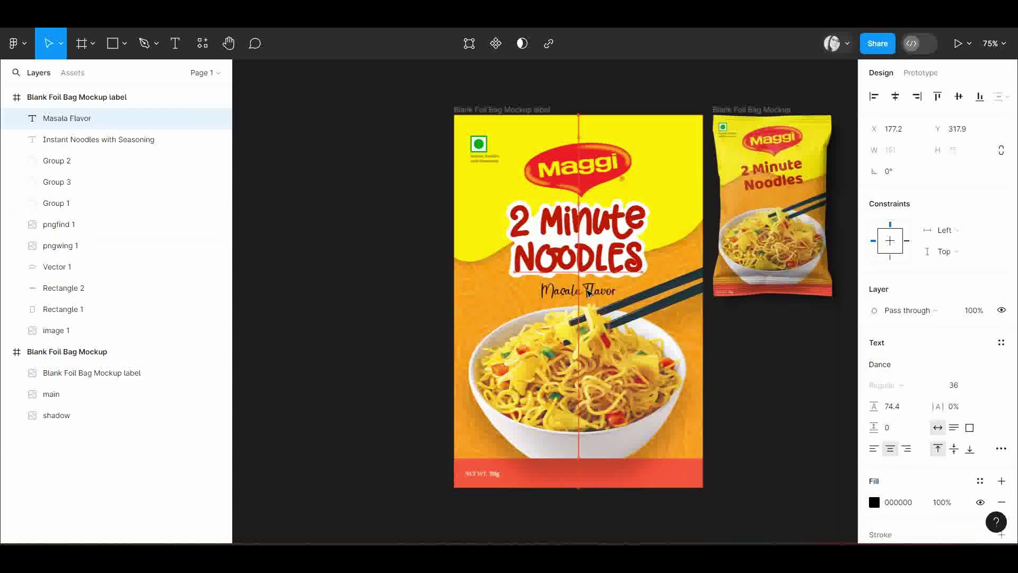
Step: Switch Masala Flavor to the Forum font with a thin 0.2 outside stroke
scroll(588, 292, "up", 3, "ctrl")
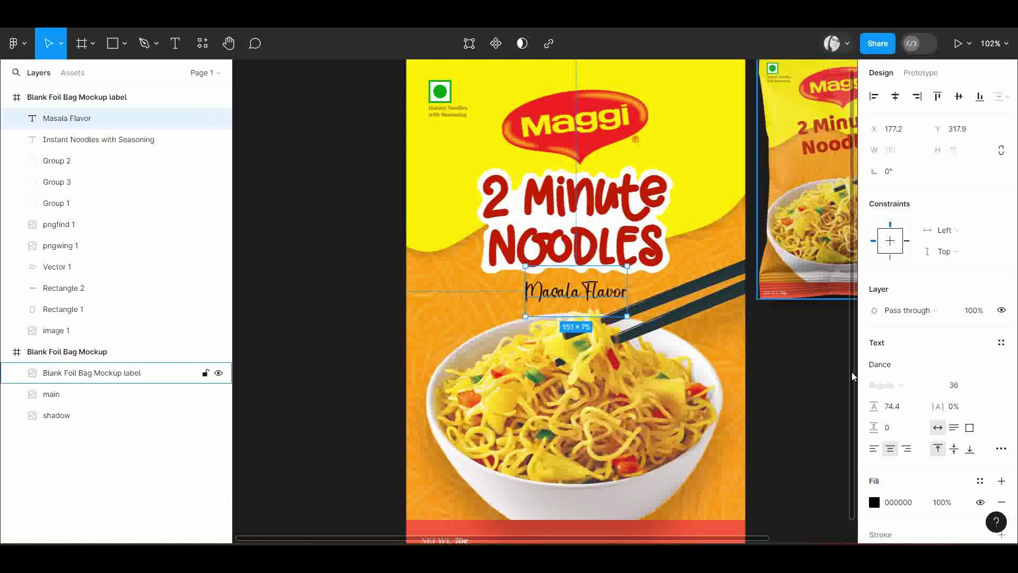
left_click(875, 366)
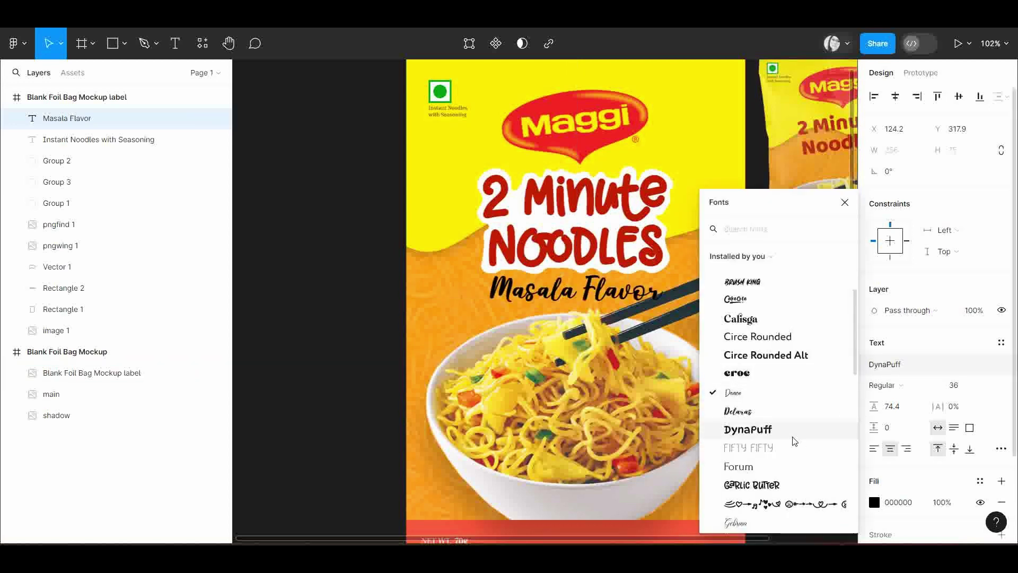
left_click(786, 466)
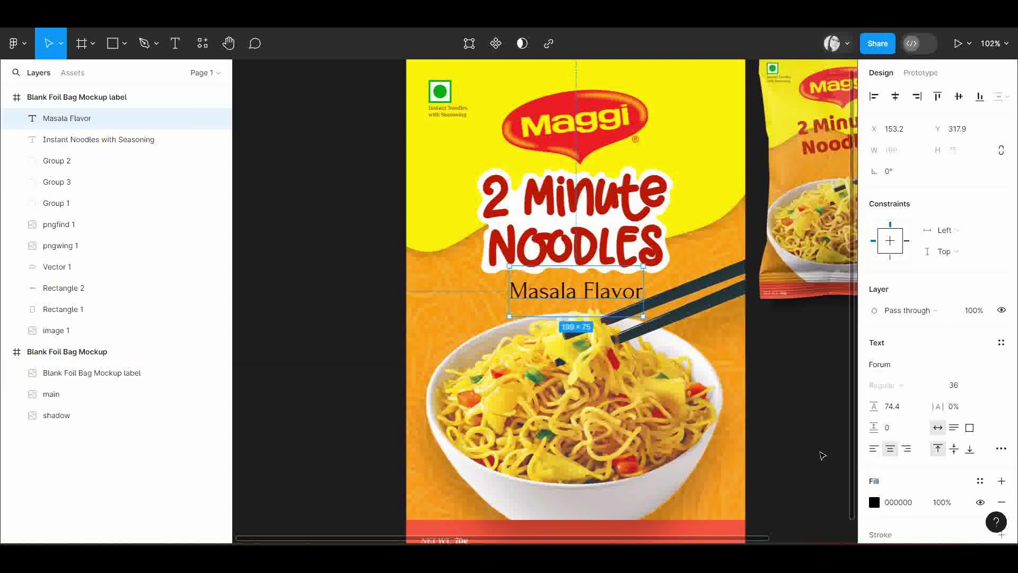
scroll(931, 398, "down", 2)
left_click(1002, 468)
left_click(961, 516)
type("0.2")
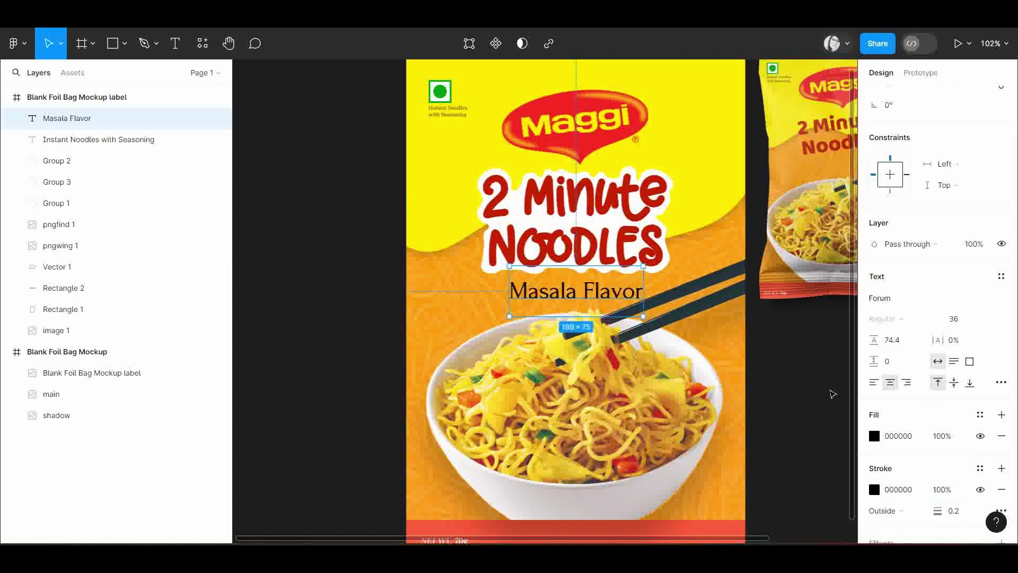
Step: Reduce Masala Flavor to font size 32
scroll(949, 371, "down", 2)
left_click(955, 234)
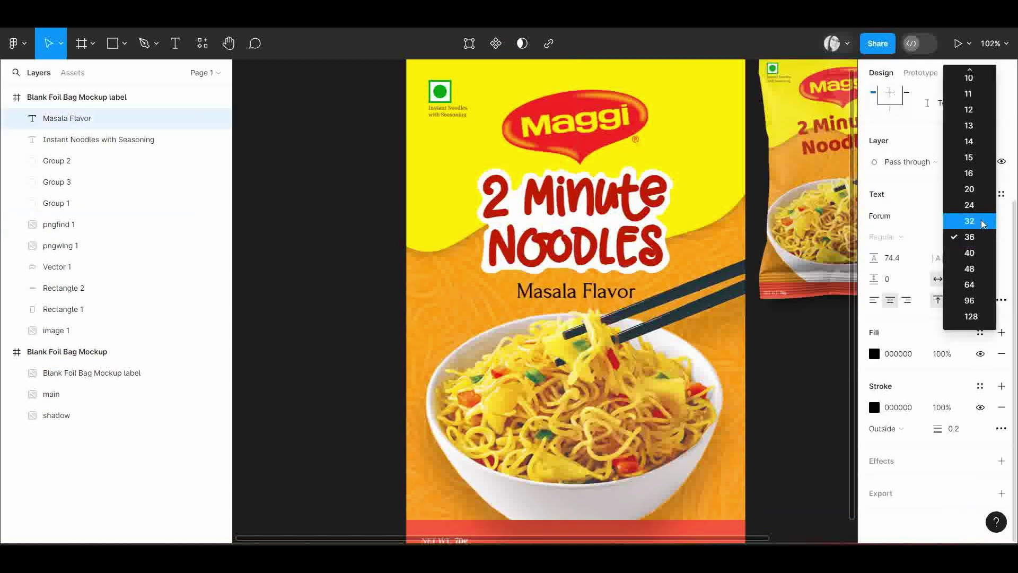
left_click(966, 205)
scroll(921, 210, "up", 3)
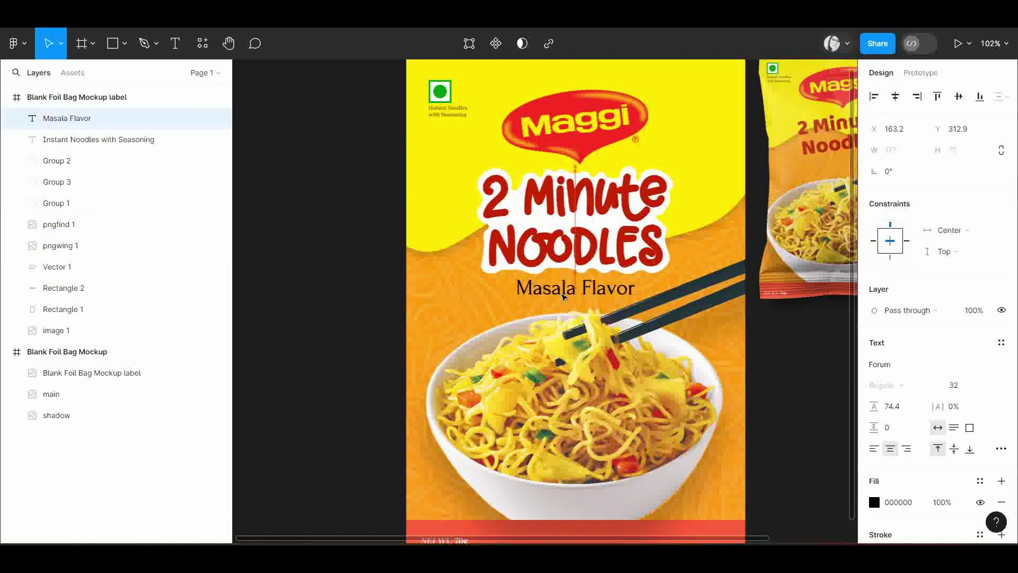
left_click(829, 370)
scroll(829, 369, "down", 3)
Step: Give the white sticker shape behind the 2 Minute Noodles title a red outline
left_click_drag(776, 541, 797, 542)
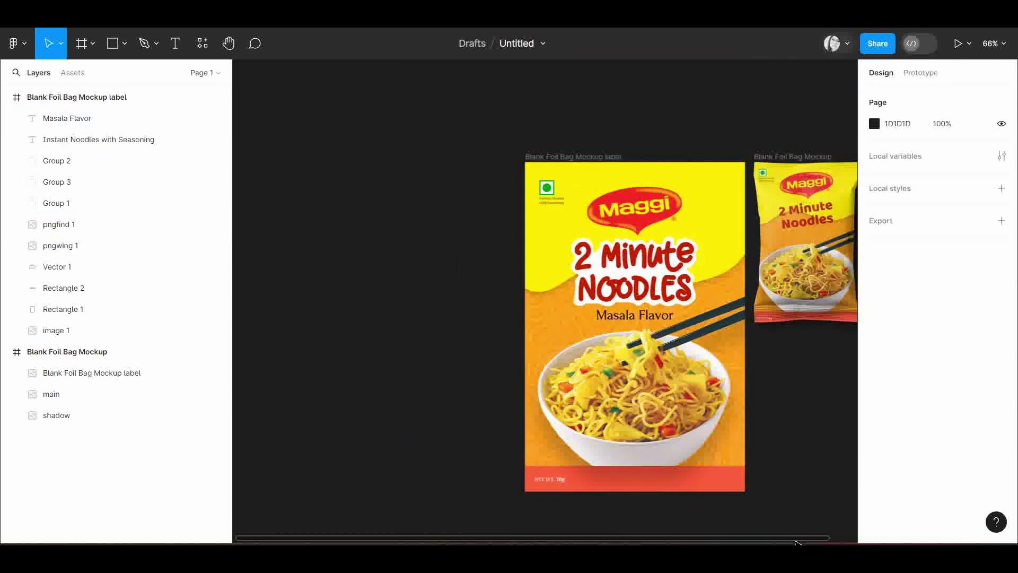
double_click(635, 270)
left_click(133, 225)
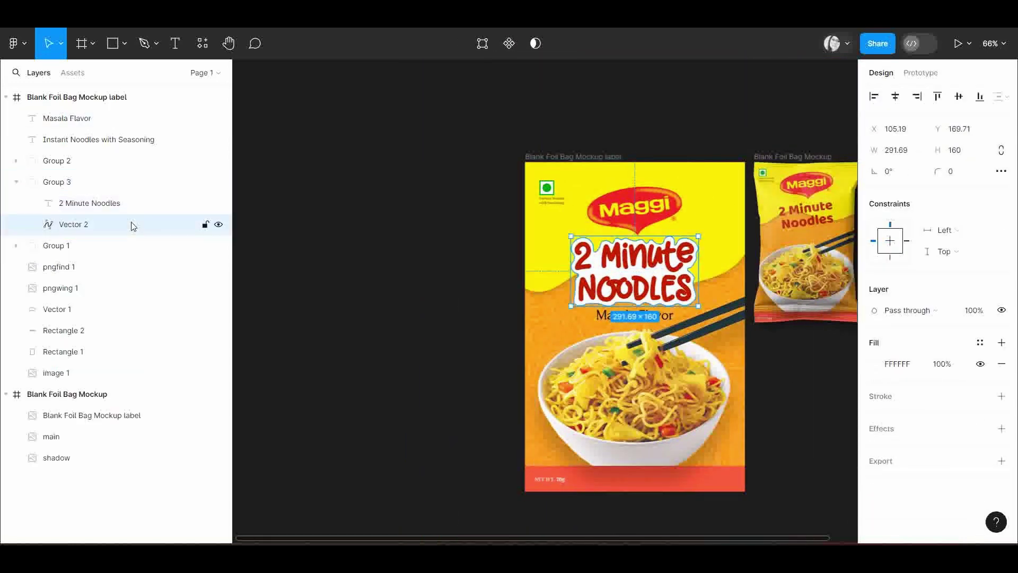
left_click(1001, 396)
left_click(963, 440)
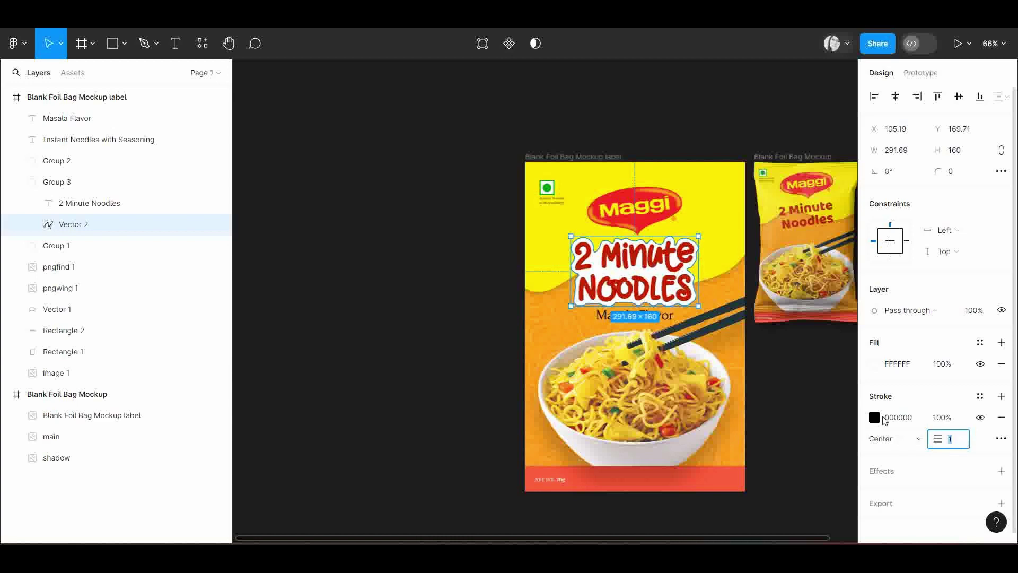
left_click(873, 418)
left_click(719, 387)
left_click(637, 289)
left_click(817, 447)
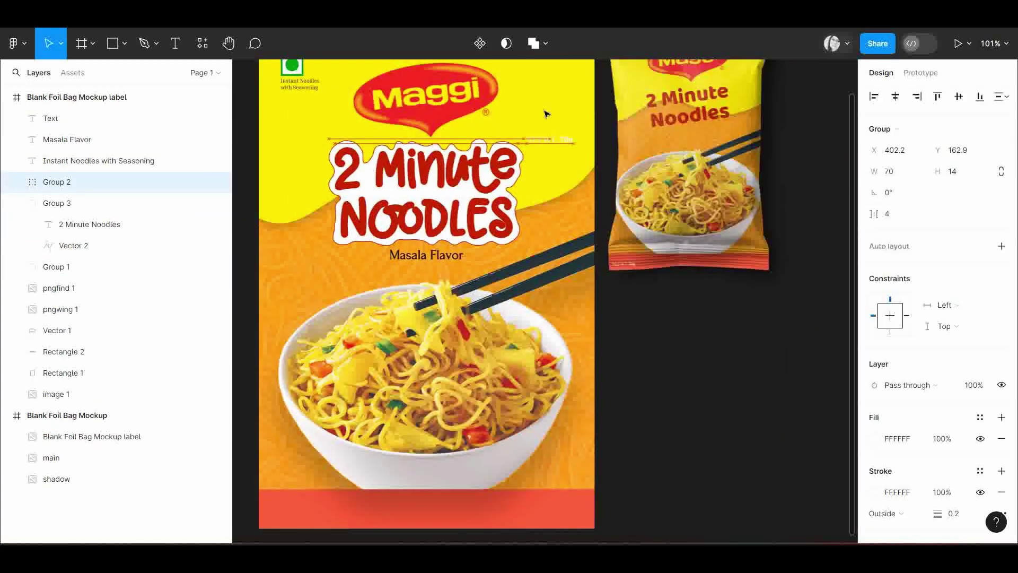
Step: Pull 70g out of its group to the label's top right and make it black
left_click(542, 111)
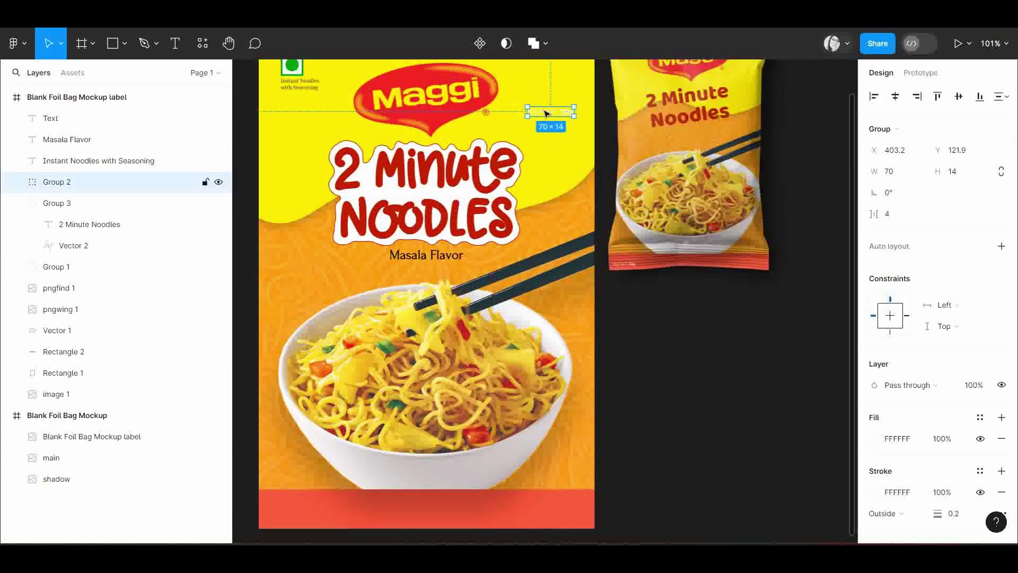
left_click_drag(66, 203, 50, 183)
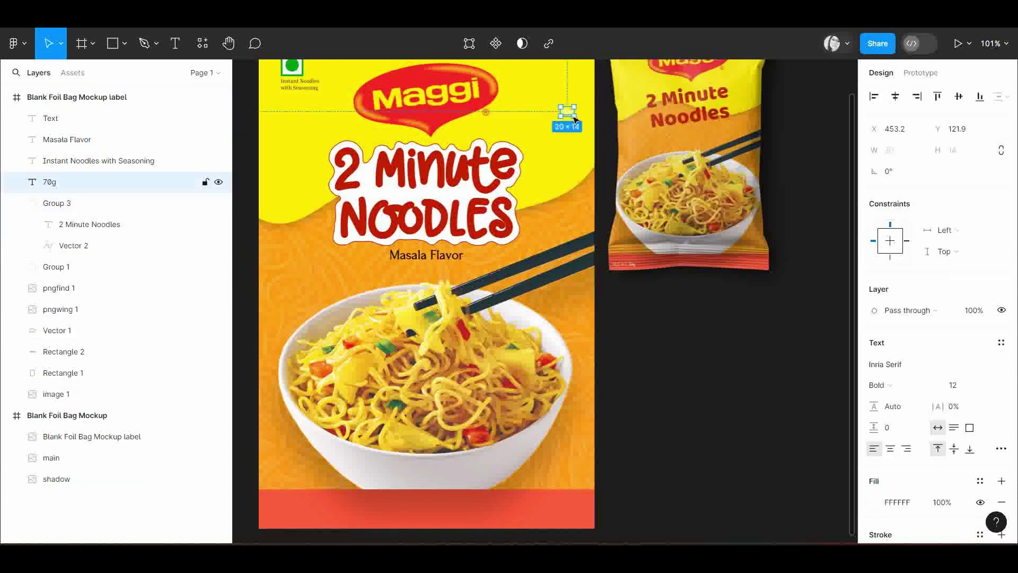
left_click(875, 353)
left_click(752, 467)
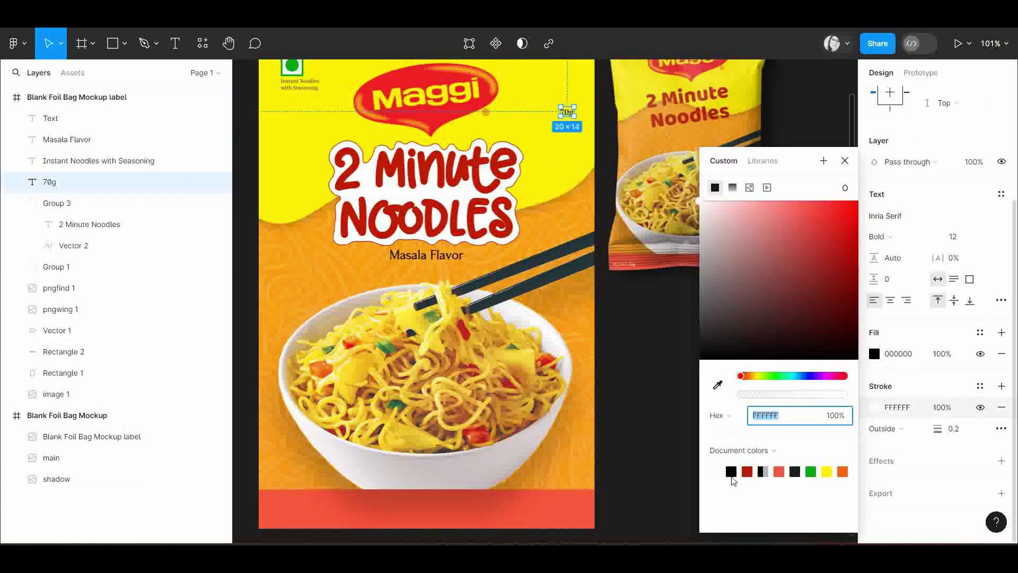
left_click(633, 418)
Step: Paste the steam image and shrink it over the chopsticks
key("ctrl+v")
mouse_move(667, 485)
left_mouse_down()
mouse_move(465, 344)
mouse_move(462, 310)
left_mouse_up()
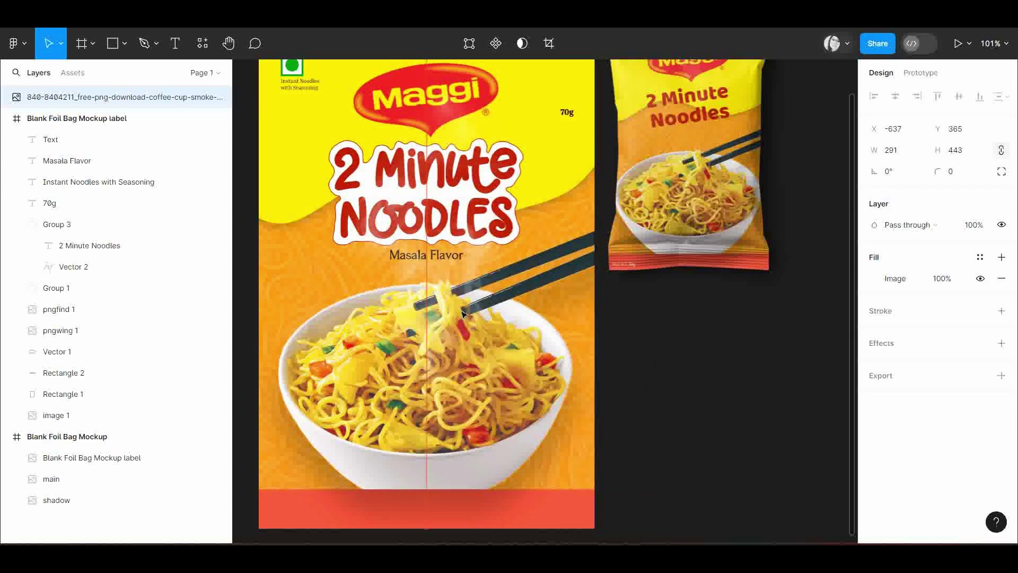
left_click(750, 432)
scroll(734, 319, "up", 1)
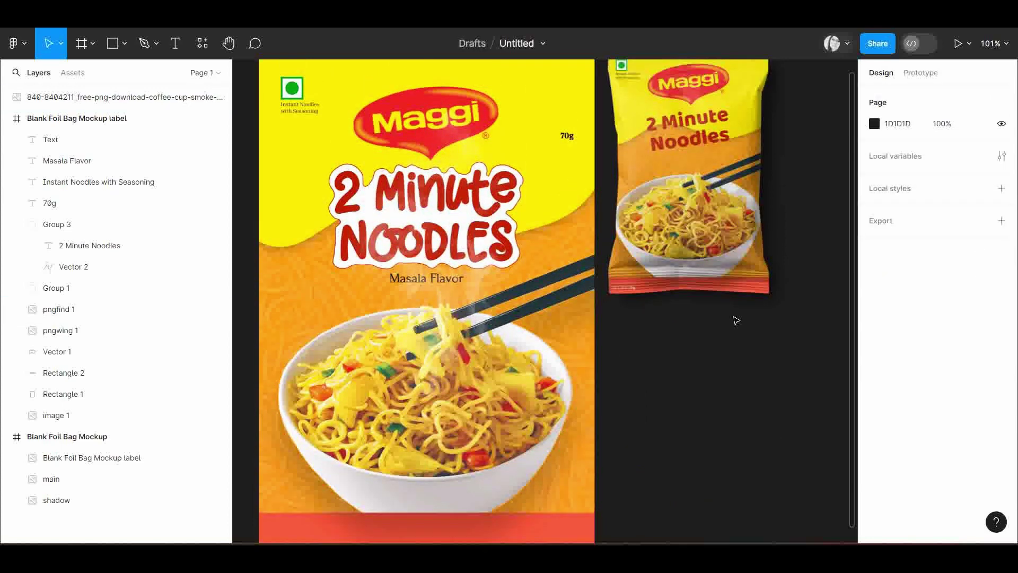
Step: Enlarge 70g to size 16 and nudge it 10 px left to align with the green icon
left_click(567, 135)
left_click(984, 392)
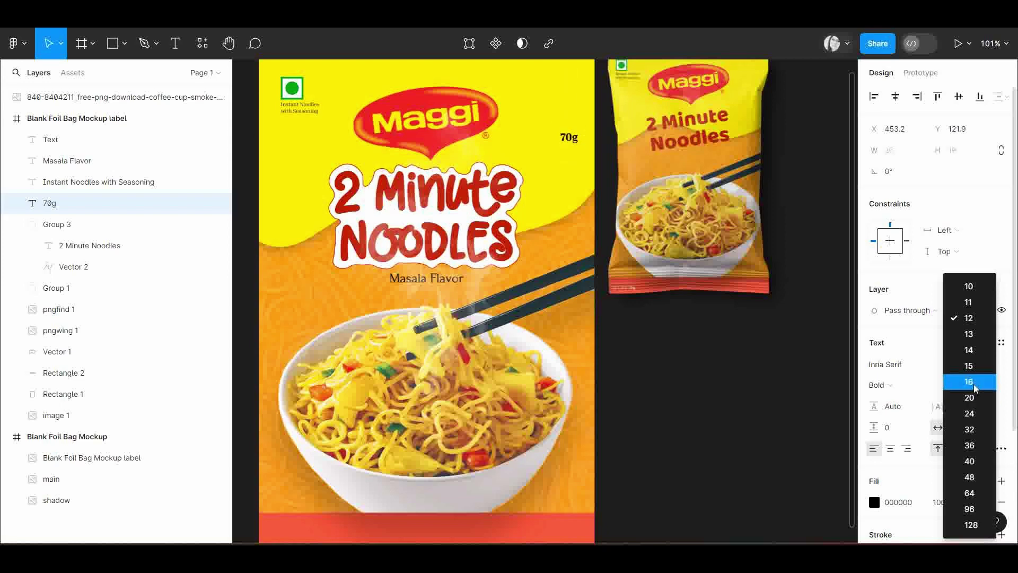
left_click(971, 386)
scroll(576, 142, "up", 1)
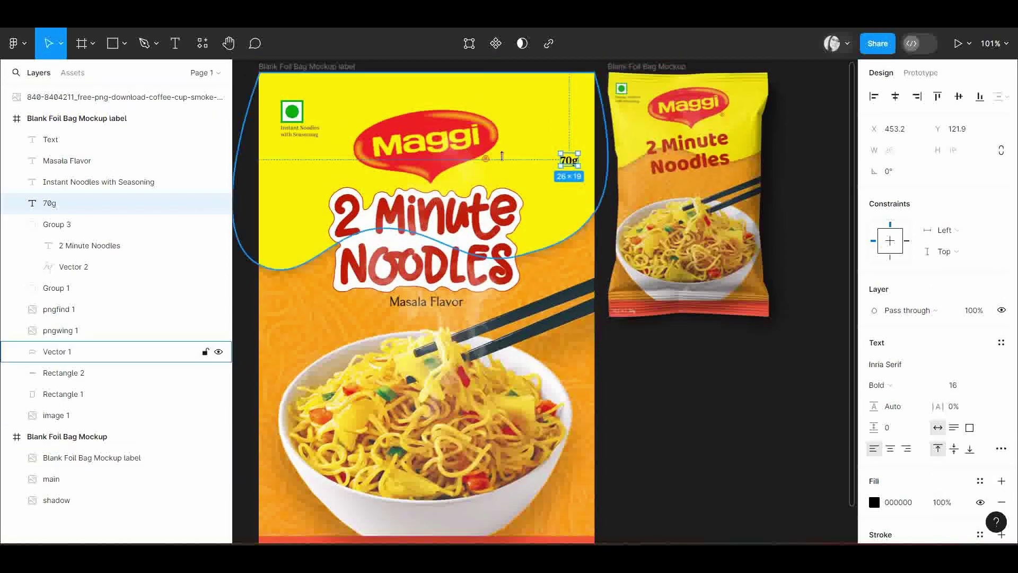
left_click(812, 150)
left_click_drag(567, 111, 561, 111)
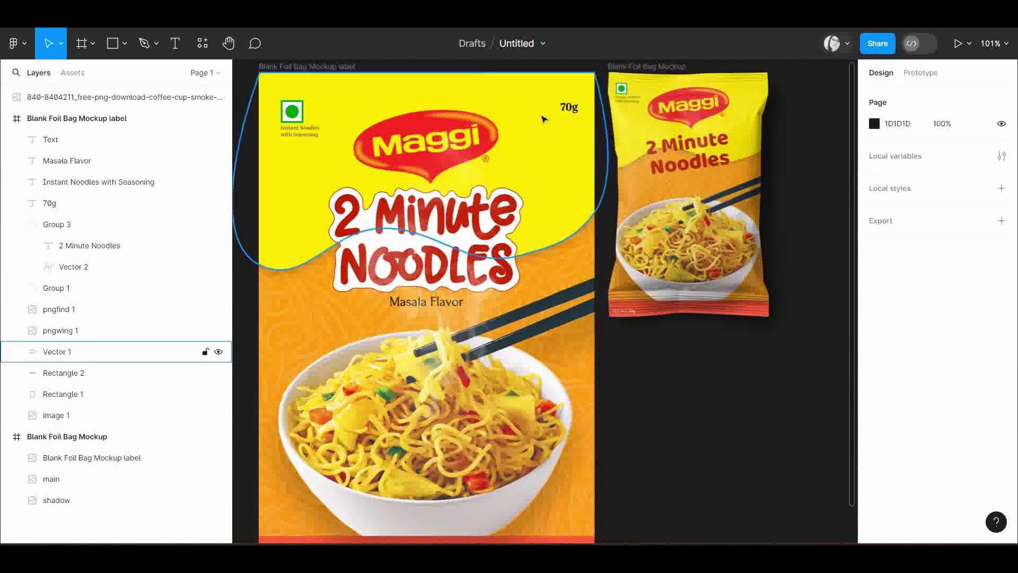
left_click(50, 203)
key("shift+Left")
Step: Move the steam image into the label frame and the chopsticks picture above pngfind 1
left_click(811, 170)
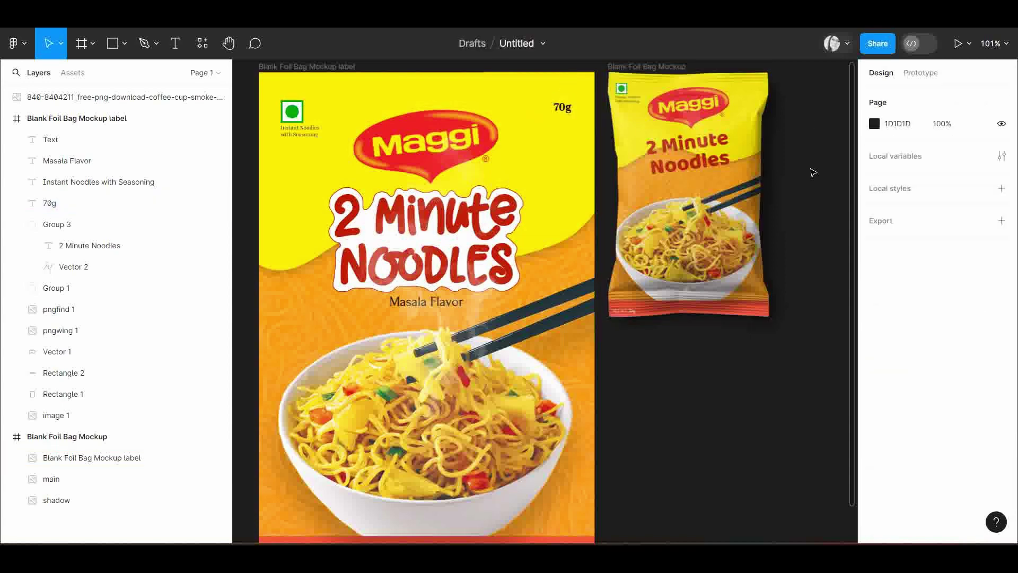
scroll(816, 198, "down", 3)
scroll(408, 246, "up", 2)
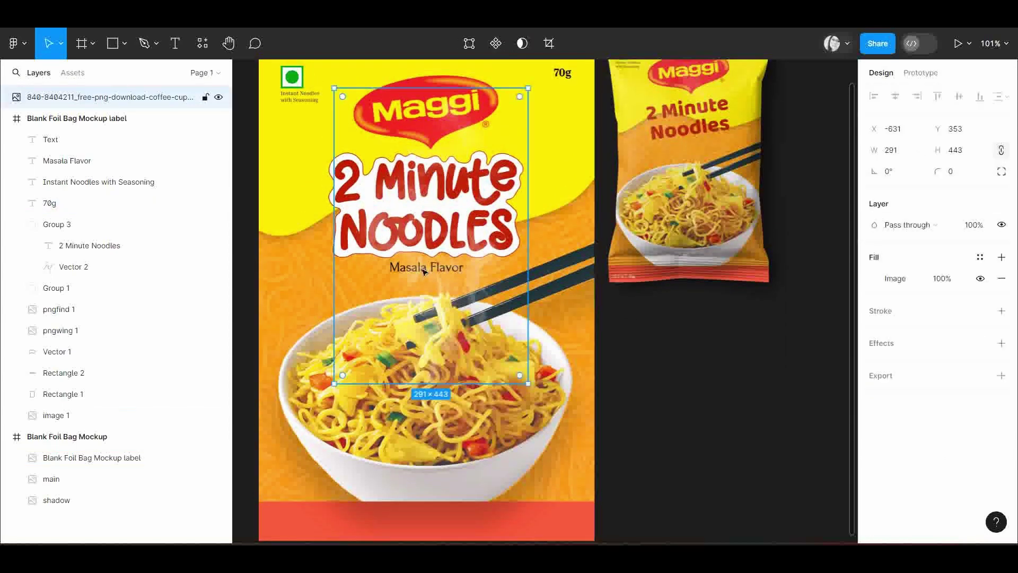
left_click_drag(106, 97, 85, 341)
left_click(16, 203)
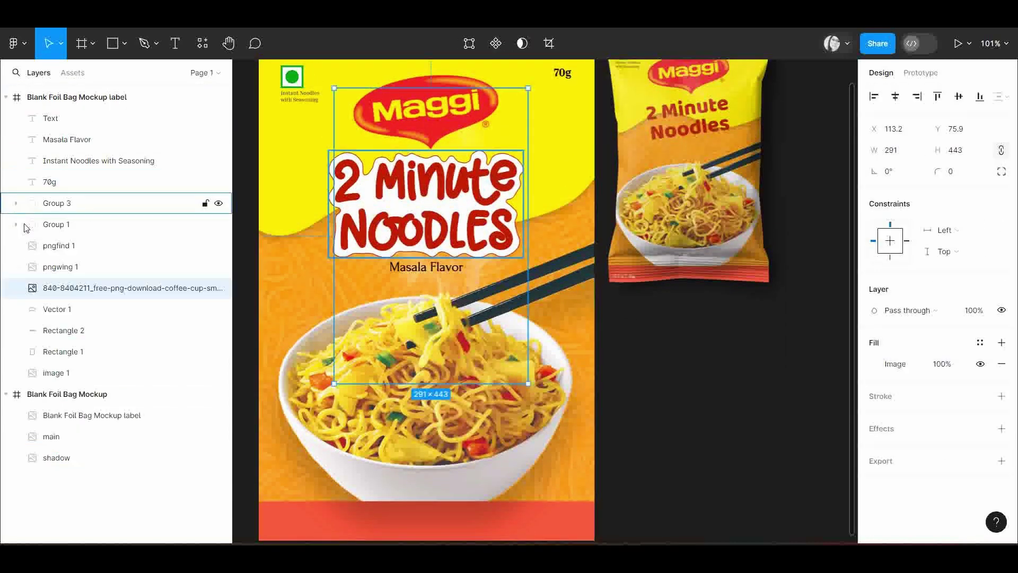
left_click(109, 287)
left_click_drag(108, 288, 109, 245)
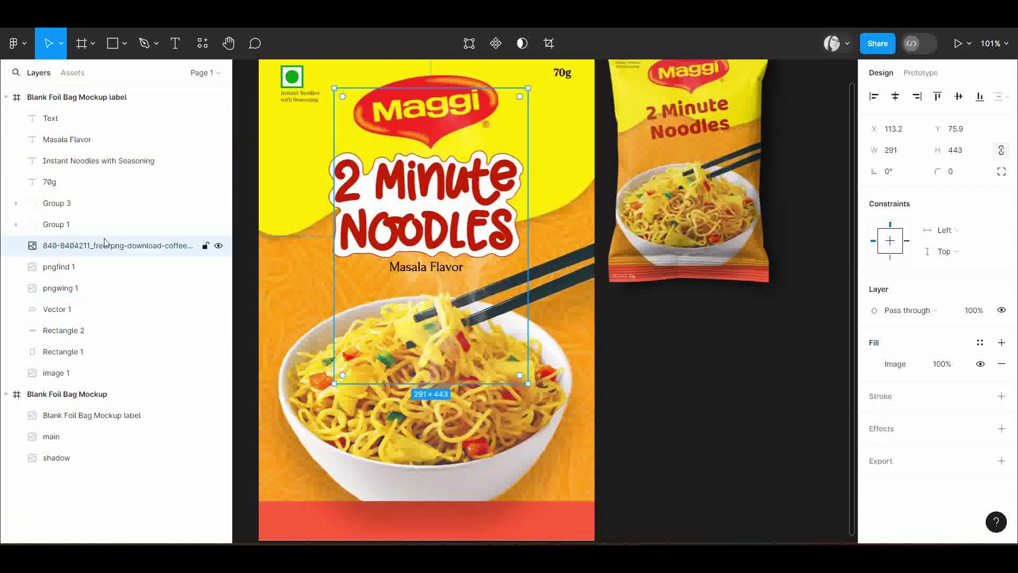
key("Escape")
left_click(427, 266)
key("Escape")
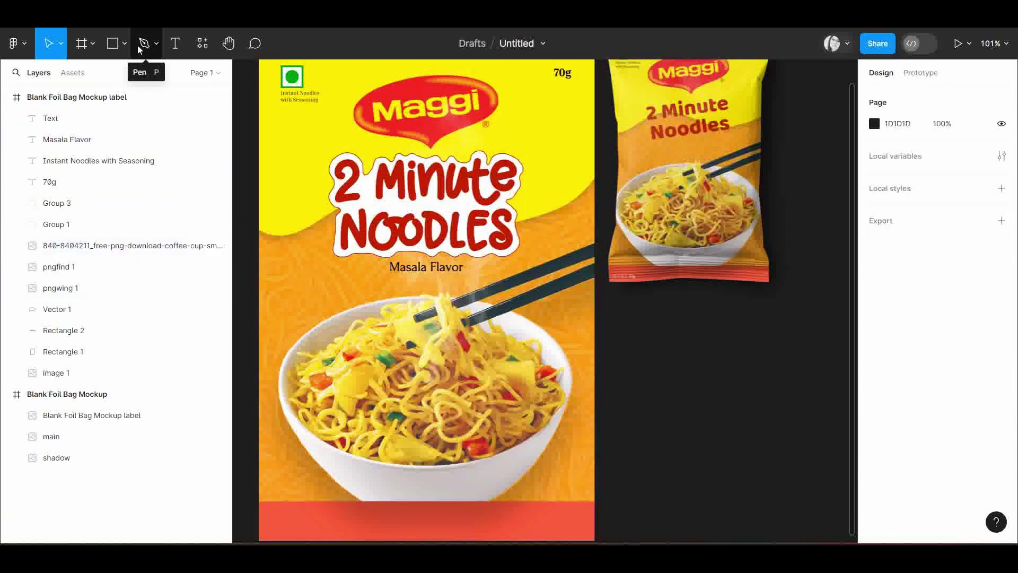
Step: Draw a slanted rectangle filled green 00B212 and place it under the title
left_click(125, 43)
left_click(79, 72)
mouse_move(345, 278)
left_mouse_down()
mouse_move(358, 296)
mouse_move(437, 295)
mouse_move(357, 287)
left_mouse_up()
key("Return")
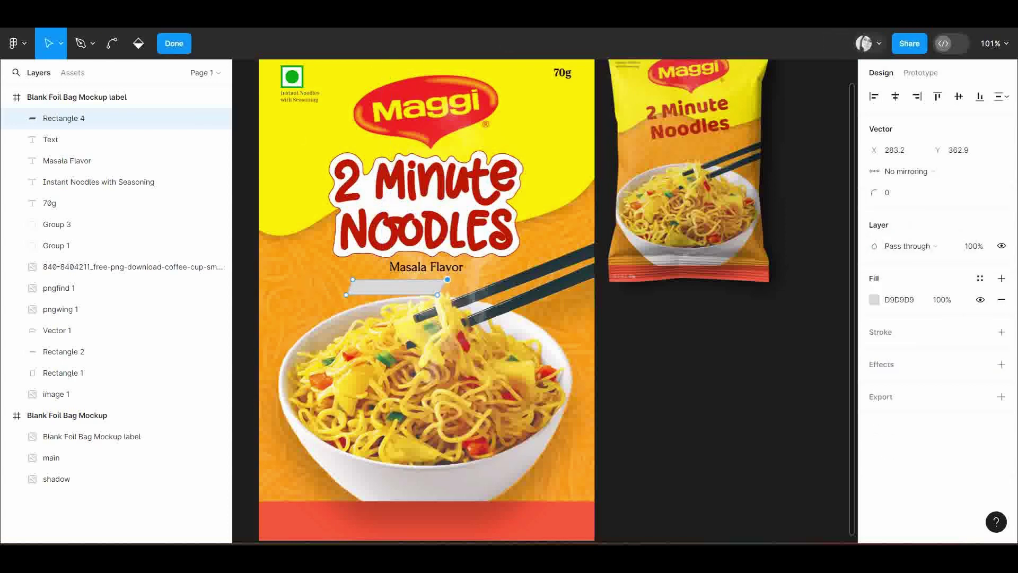
left_click(173, 43)
left_click(874, 363)
left_click(816, 466)
key("Escape")
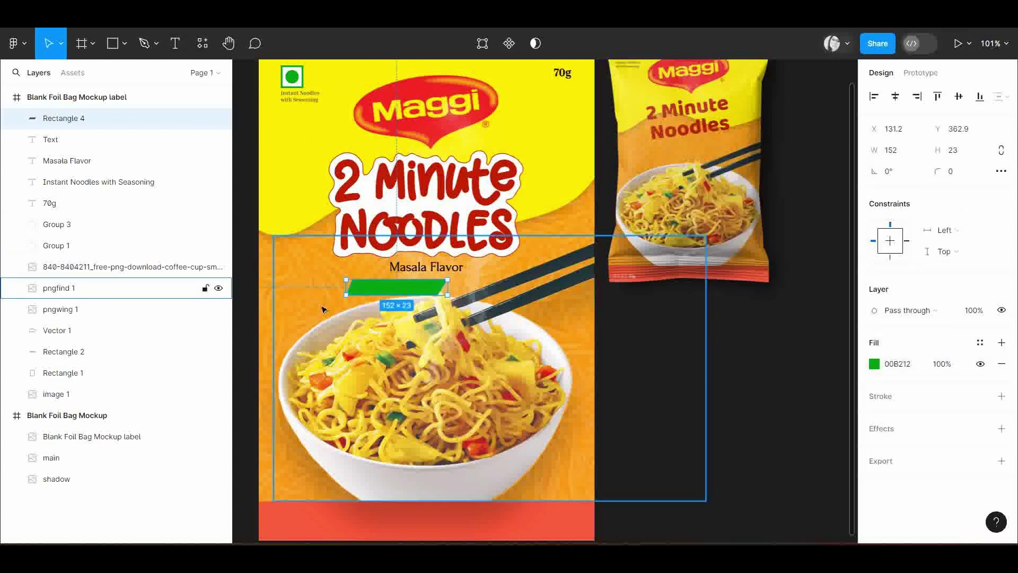
scroll(324, 309, "up", 5)
key("Return")
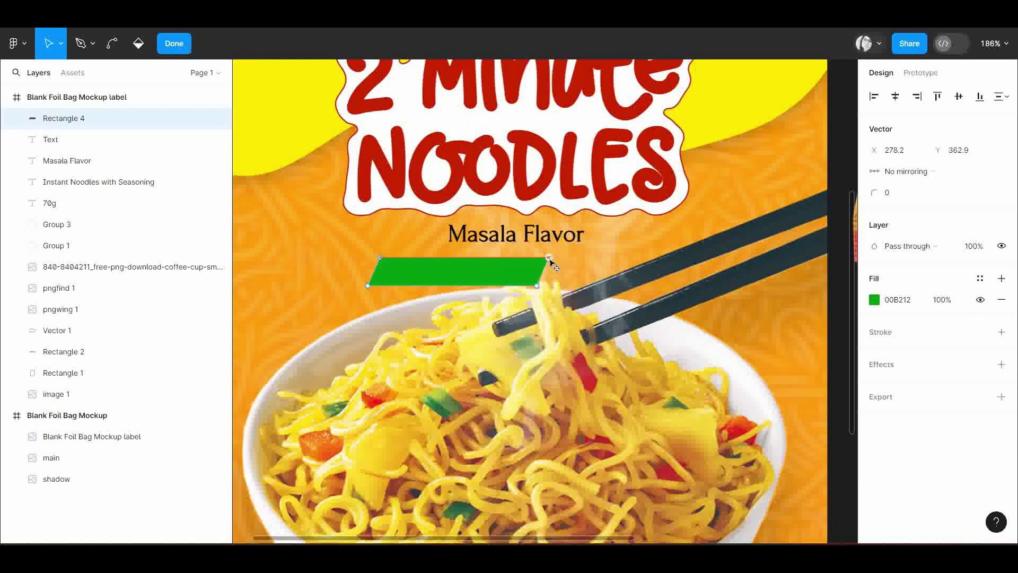
key("Escape")
left_click_drag(481, 282, 528, 241)
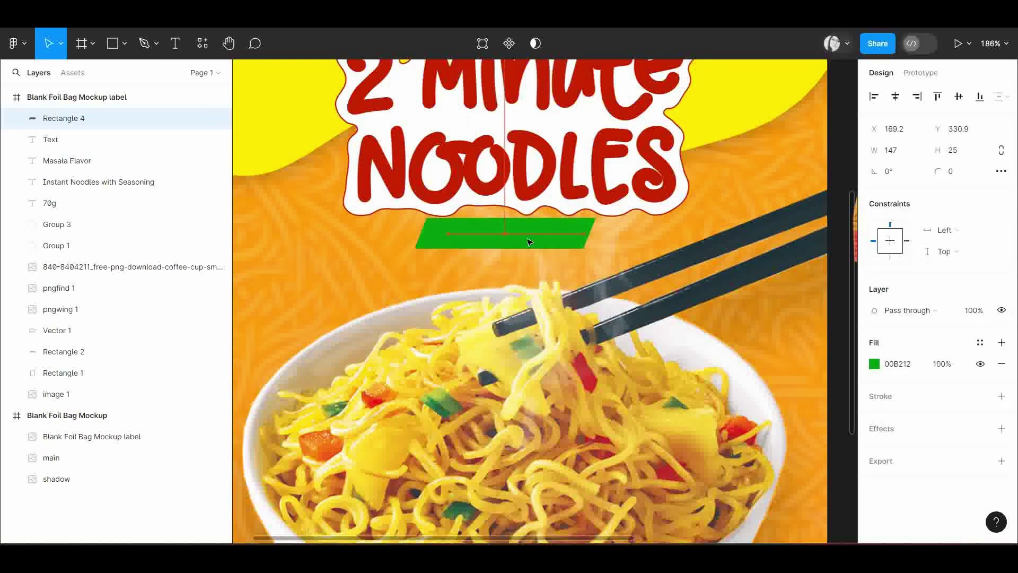
Step: Raise Masala Flavor above the green banner and color it white FFFFFF
left_click_drag(67, 160, 67, 112)
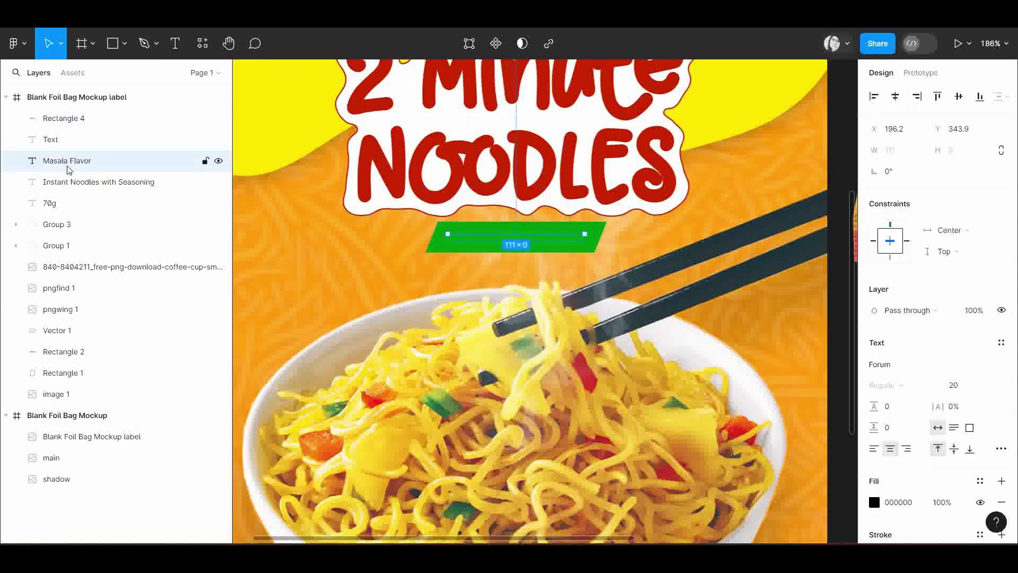
scroll(870, 508, "down", 3)
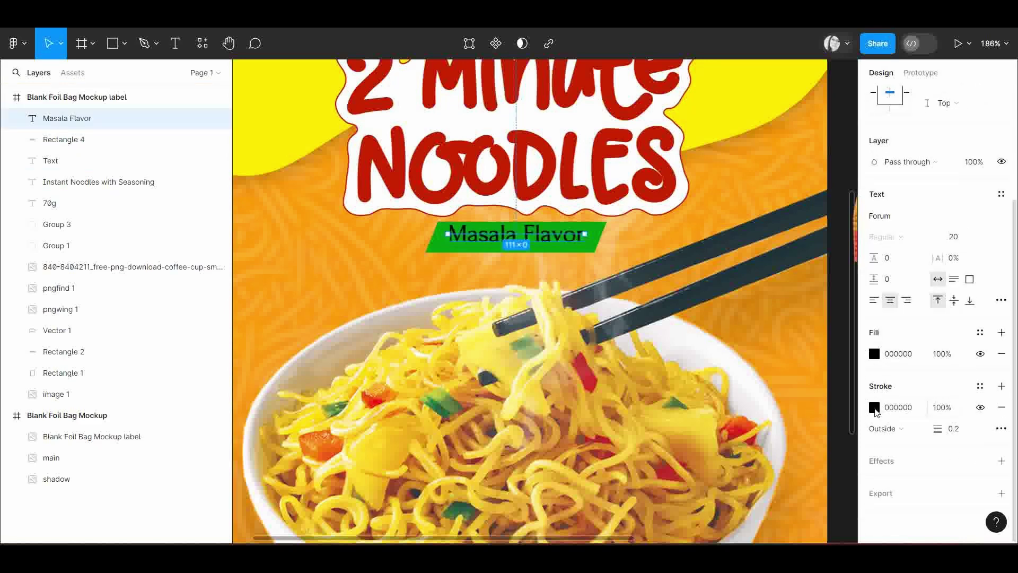
left_click(875, 408)
left_click(769, 414)
type("FFFFFF")
key("Return")
left_click(847, 161)
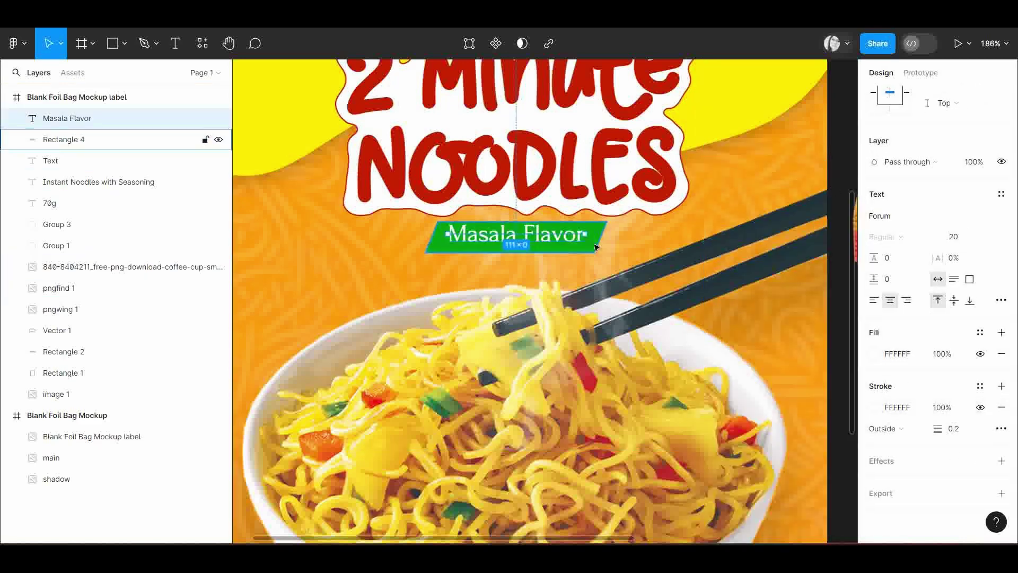
left_click(838, 252)
Step: Change the title group's white sticker background to pale cream FFFDDD
scroll(838, 252, "down", 5, "ctrl")
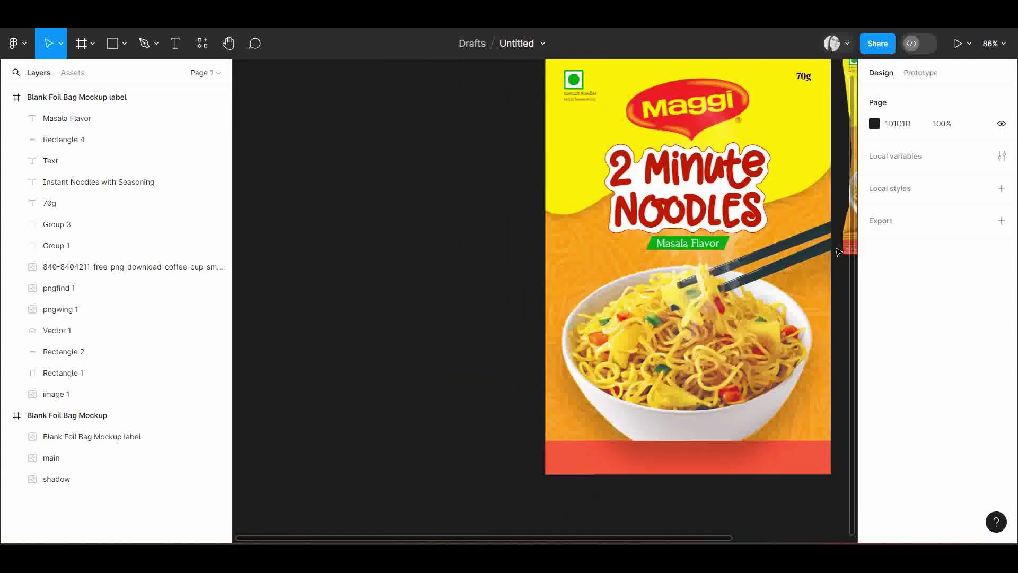
scroll(644, 538, "right", 5)
scroll(714, 445, "right", 3)
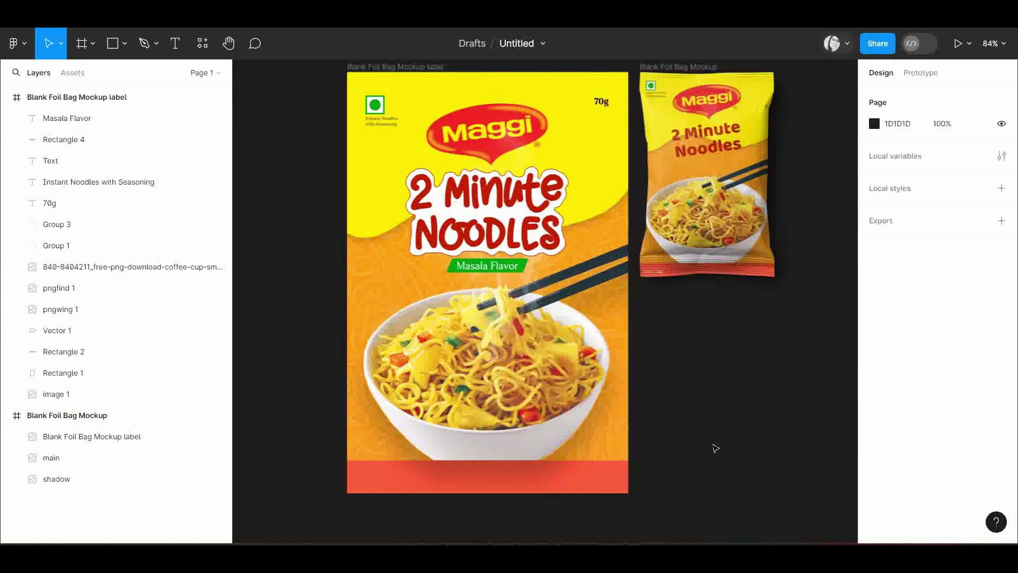
left_click(57, 224)
left_click(874, 429)
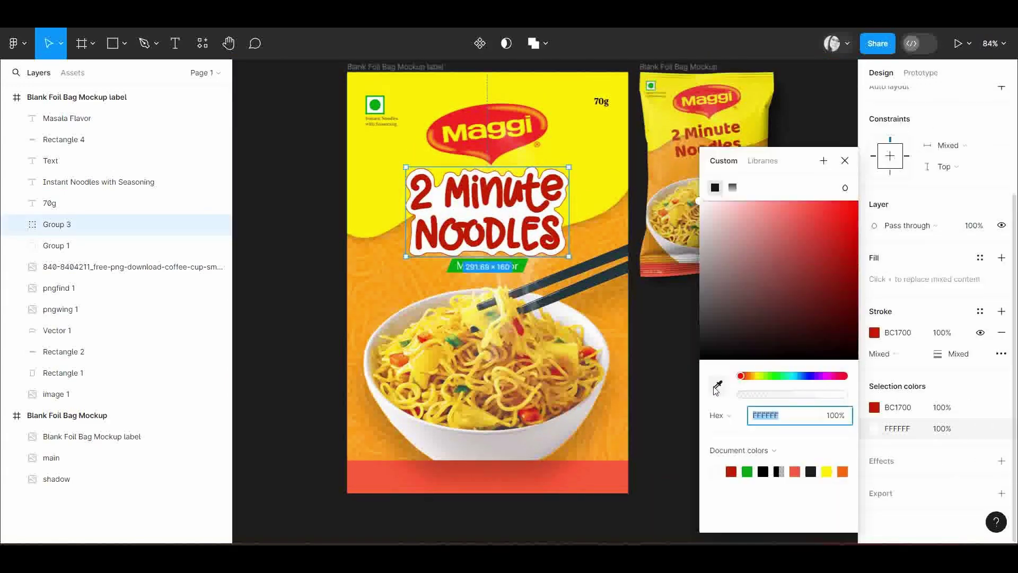
left_click_drag(857, 206, 728, 208)
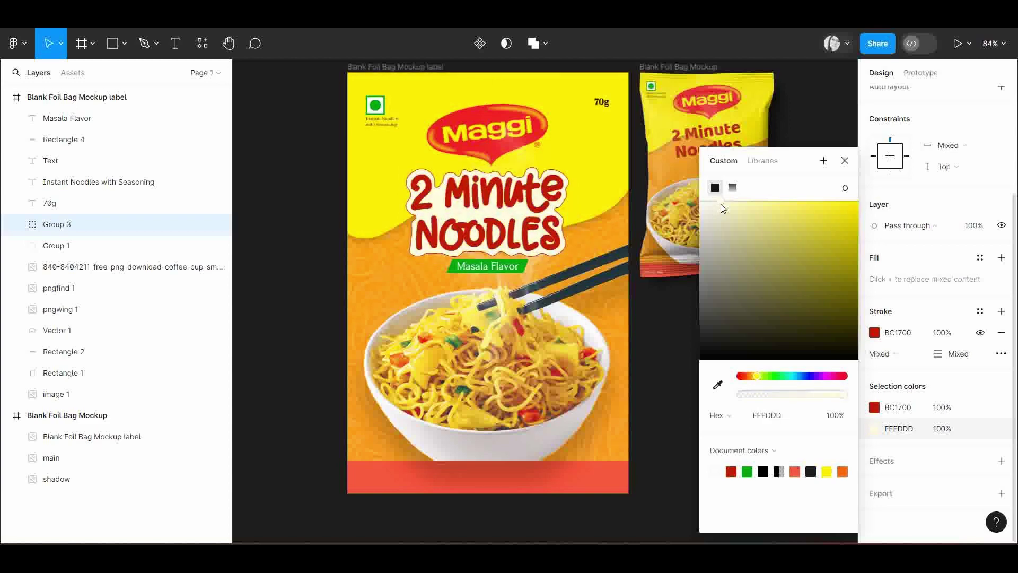
key("Escape")
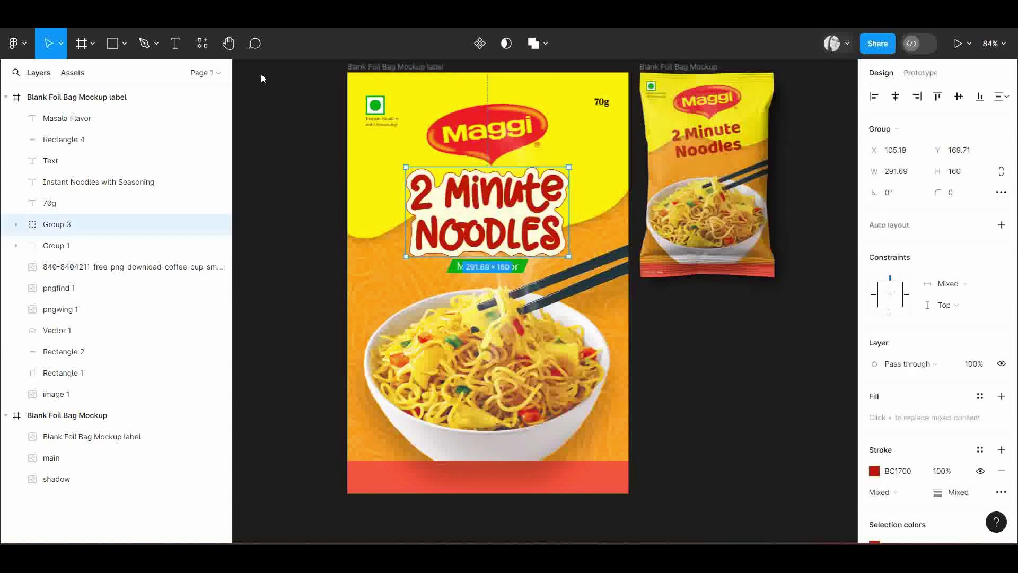
Step: Select the whole label frame and launch the Artboard Studio Mockups plugin
key("Escape")
left_click(17, 43)
left_click(364, 259)
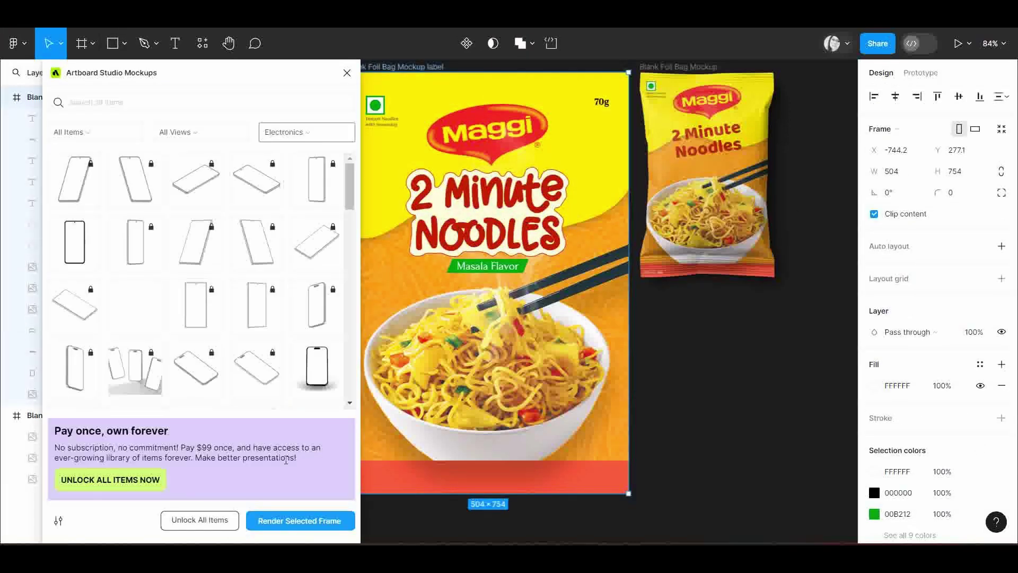
Step: Filter the mockups to free items and browse the Kitchen and Grocery categories
left_click(306, 135)
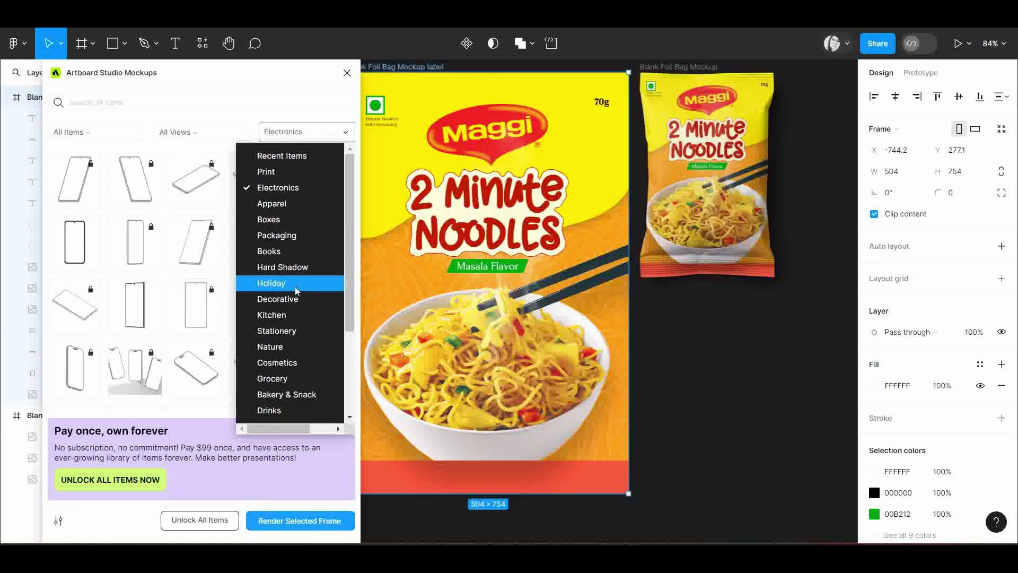
left_click(72, 132)
left_click(79, 149)
left_click(306, 133)
left_click(273, 314)
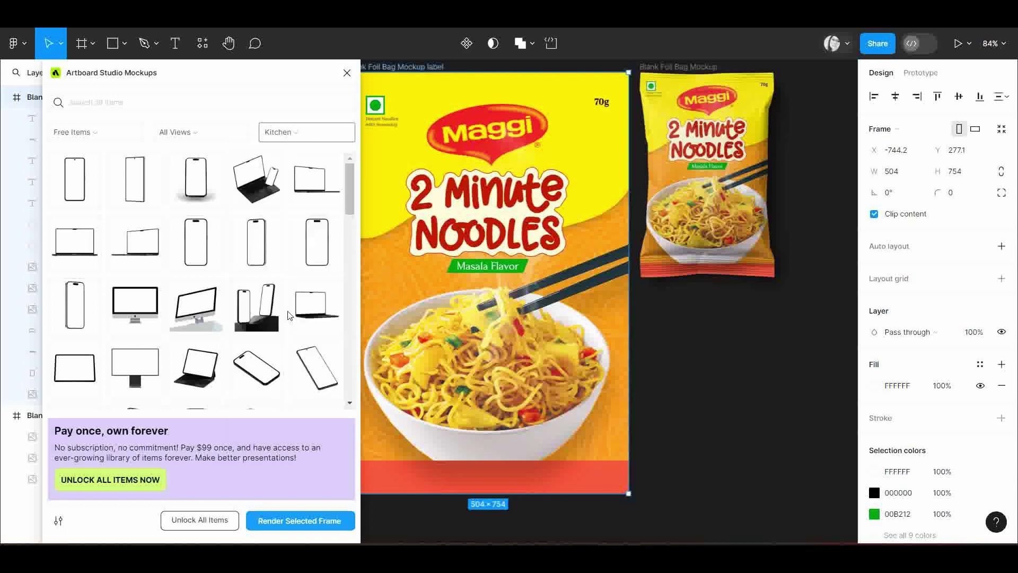
left_click(306, 132)
left_click(273, 378)
scroll(300, 318, "down", 4)
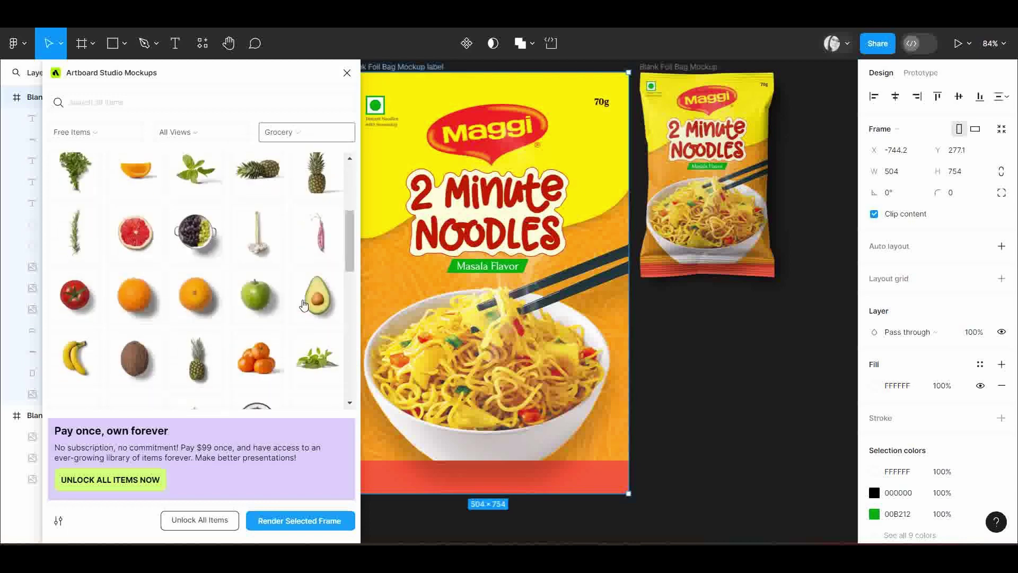
scroll(303, 304, "down", 3)
scroll(303, 305, "down", 3)
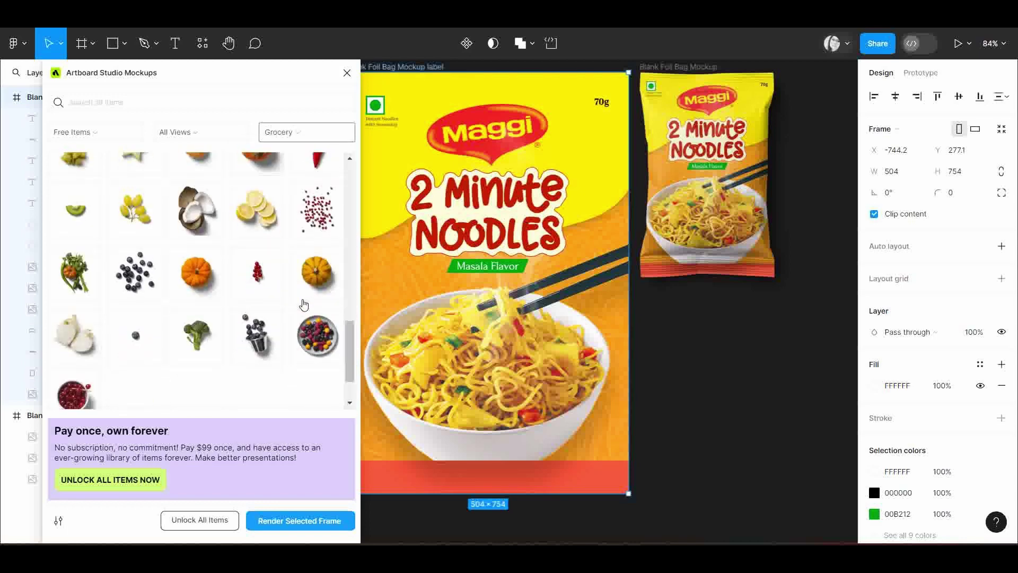
scroll(300, 313, "up", 3)
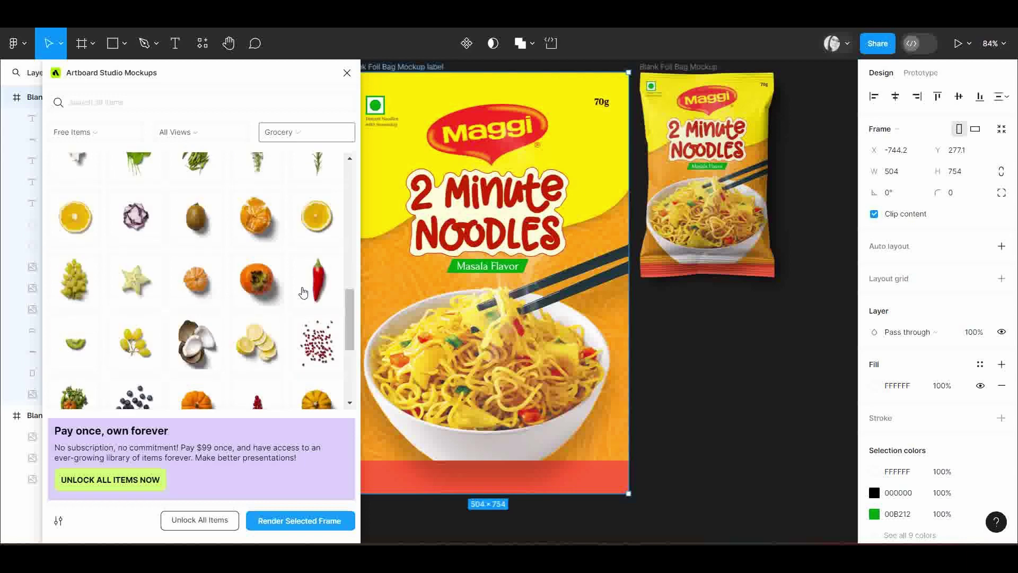
scroll(271, 260, "up", 4)
scroll(271, 260, "up", 3)
Step: Give the yellow top wave a linear gradient fill ending in orange FF630C
left_click(583, 137)
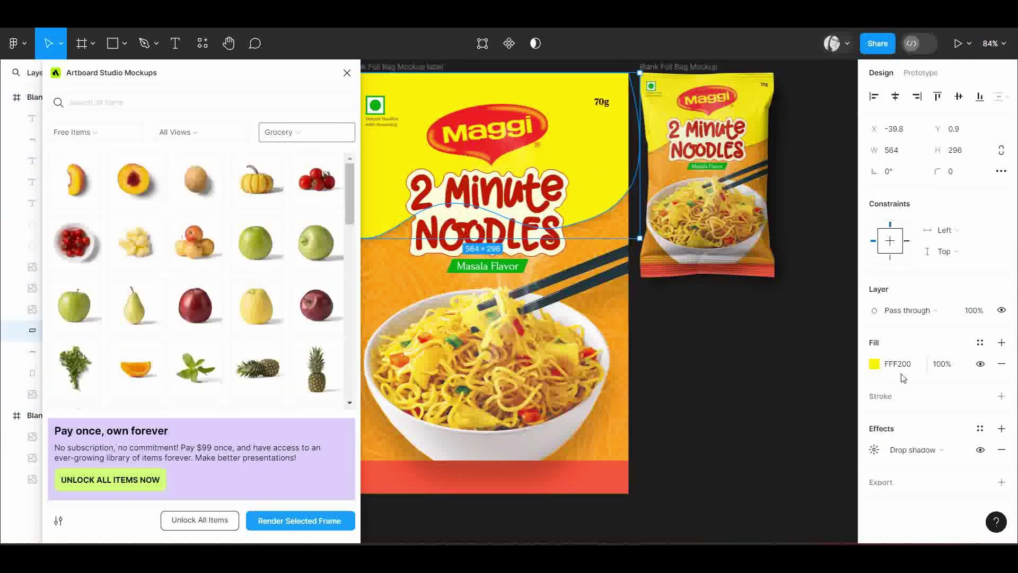
left_click(875, 363)
left_click(733, 188)
left_click(731, 487)
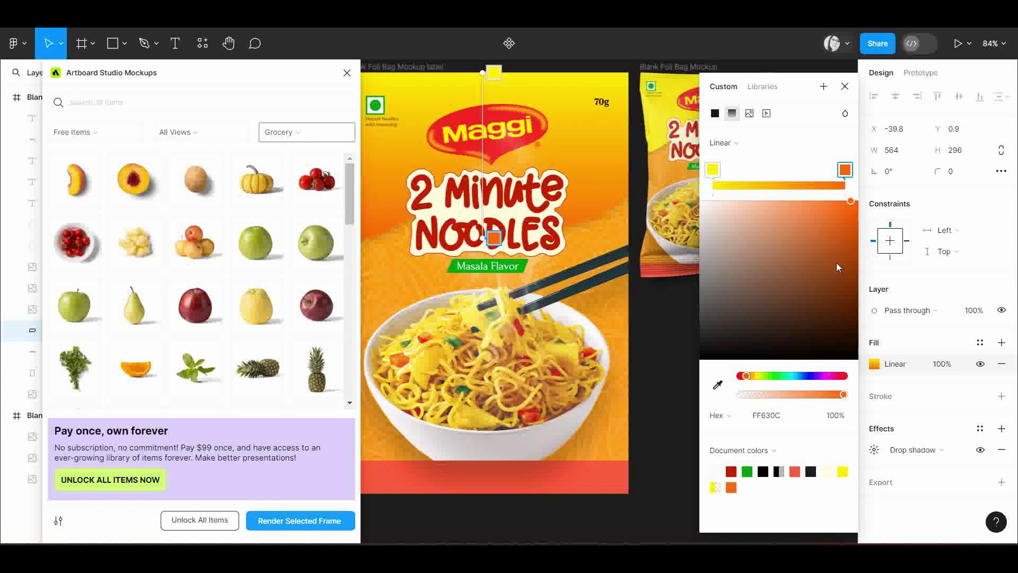
Step: Shift the wave gradient's orange stop to golden yellow and close the Artboard Studio Mockups panel
left_click_drag(746, 376, 753, 382)
left_click(773, 437)
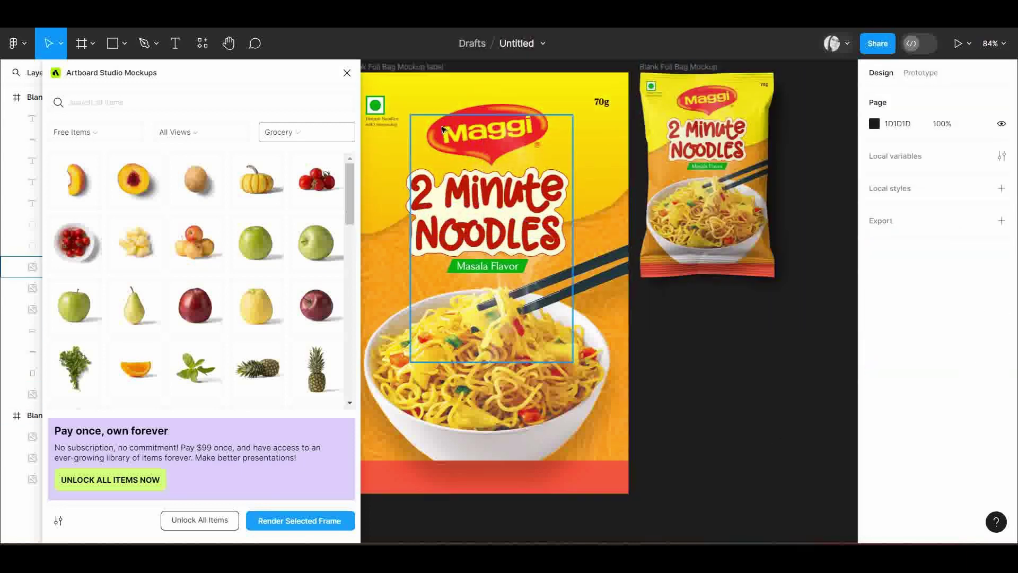
left_click(401, 66)
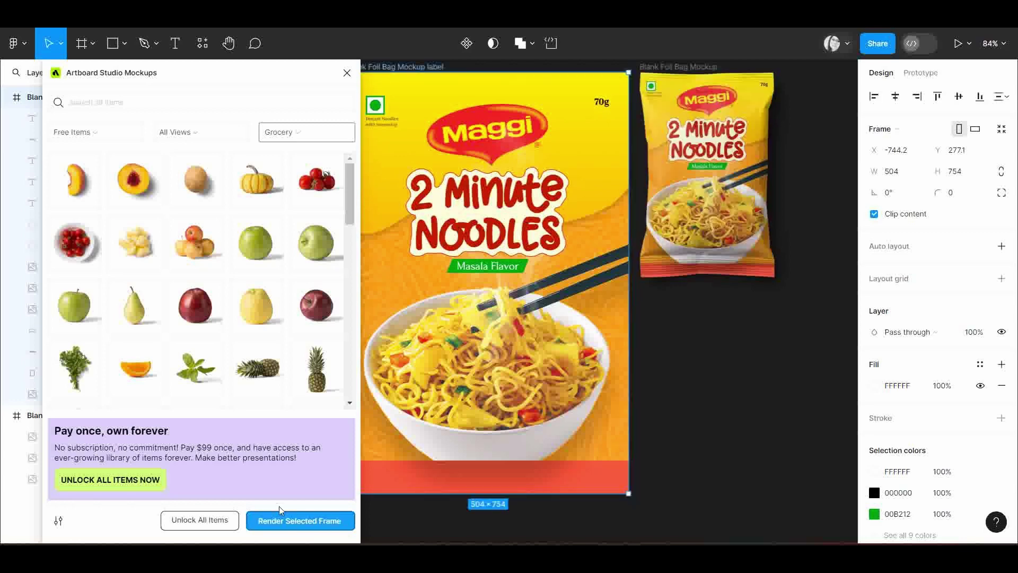
left_click(347, 74)
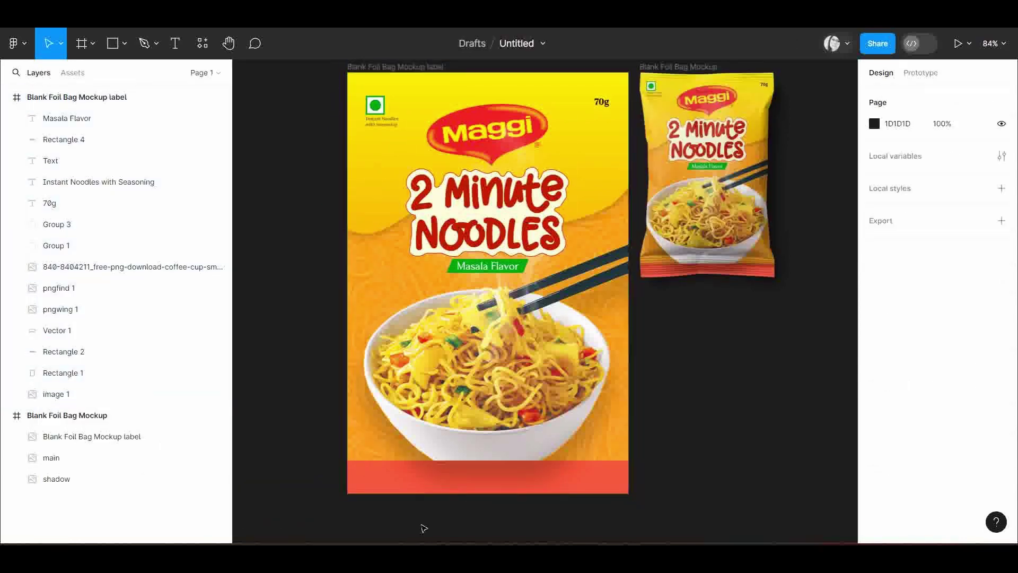
Step: Move the 70g text to the label's lower right at font size 20
mouse_move(597, 111)
left_mouse_down()
mouse_move(367, 444)
mouse_move(610, 446)
left_mouse_up()
left_click(954, 385)
left_click(954, 402)
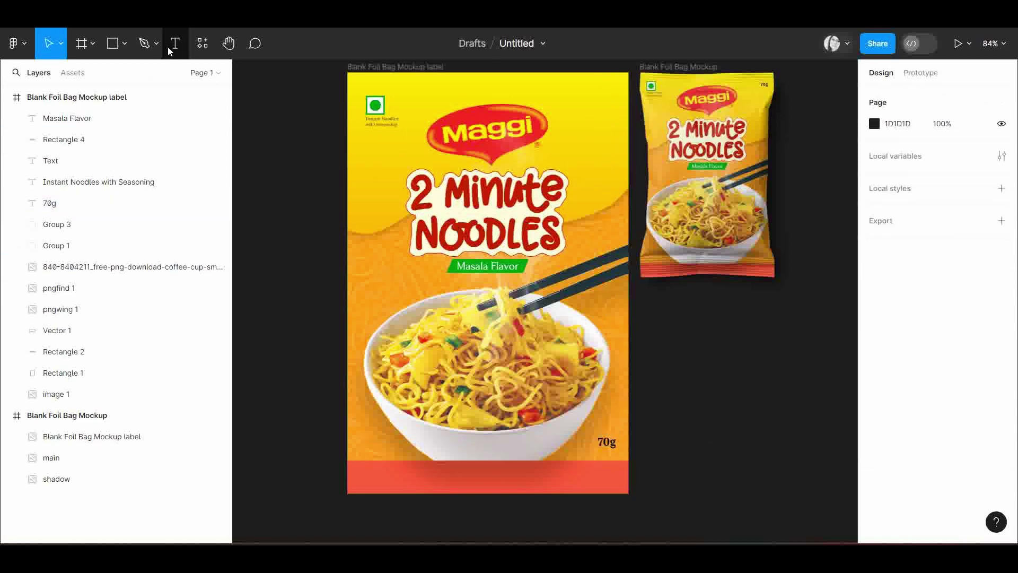
Step: Draw a rectangle bar at the lower left filled with the label's dark red
left_click(124, 43)
left_click(80, 75)
left_click_drag(347, 429, 419, 448)
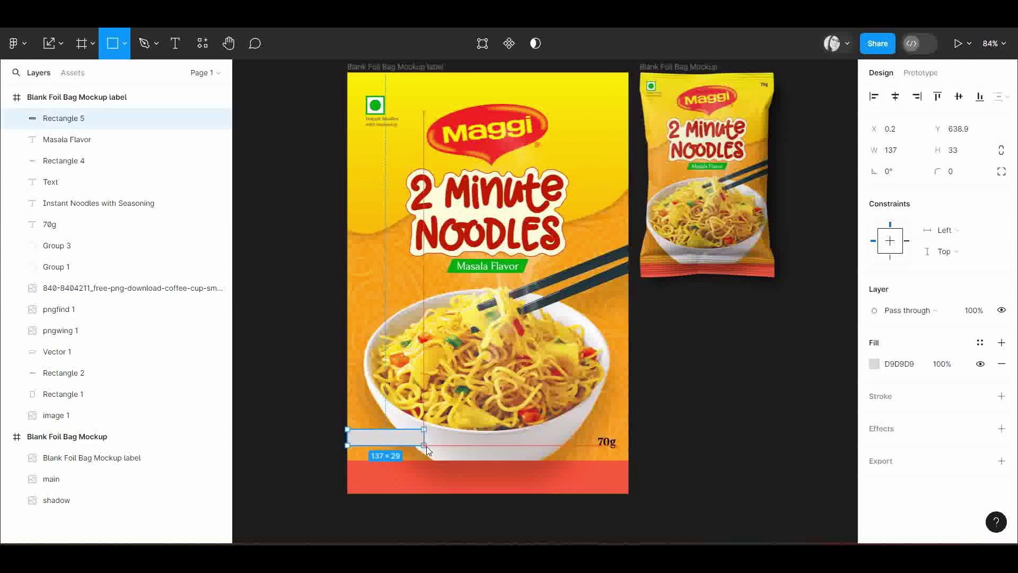
left_click(874, 363)
left_click(718, 387)
left_click(708, 98)
left_click(286, 258)
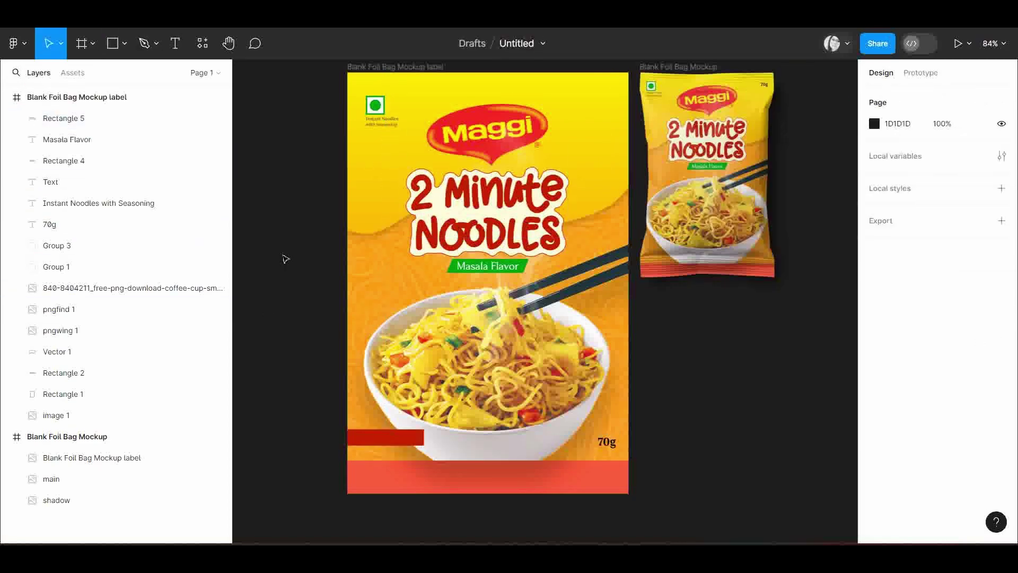
Step: Duplicate the Masala Flavor text onto the red bar, bring it forward and reword it
left_click(487, 266)
key("ctrl+d")
left_click_drag(487, 266, 398, 438)
right_click(398, 438)
left_click(409, 254)
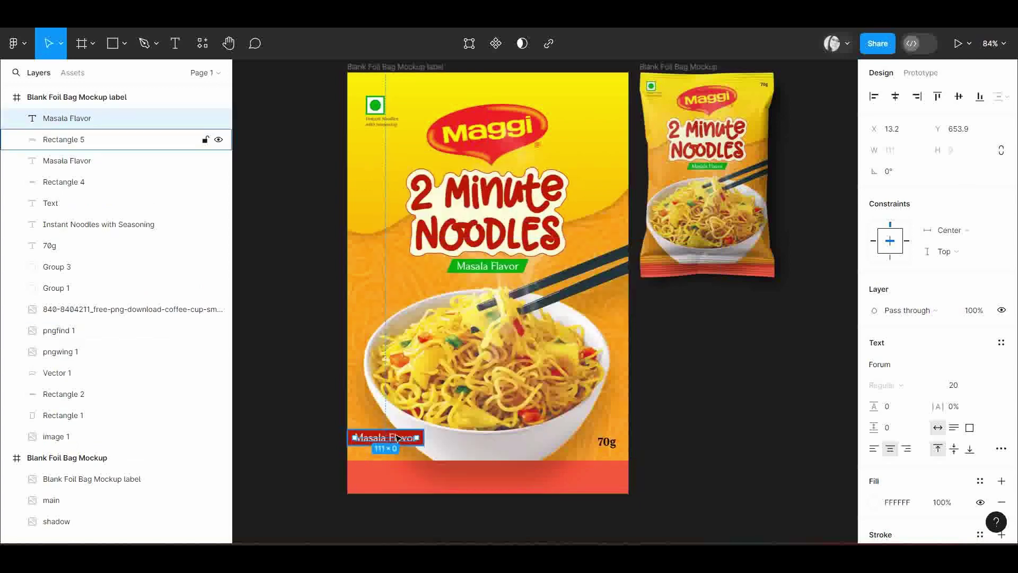
double_click(376, 440)
type("100% Healthy")
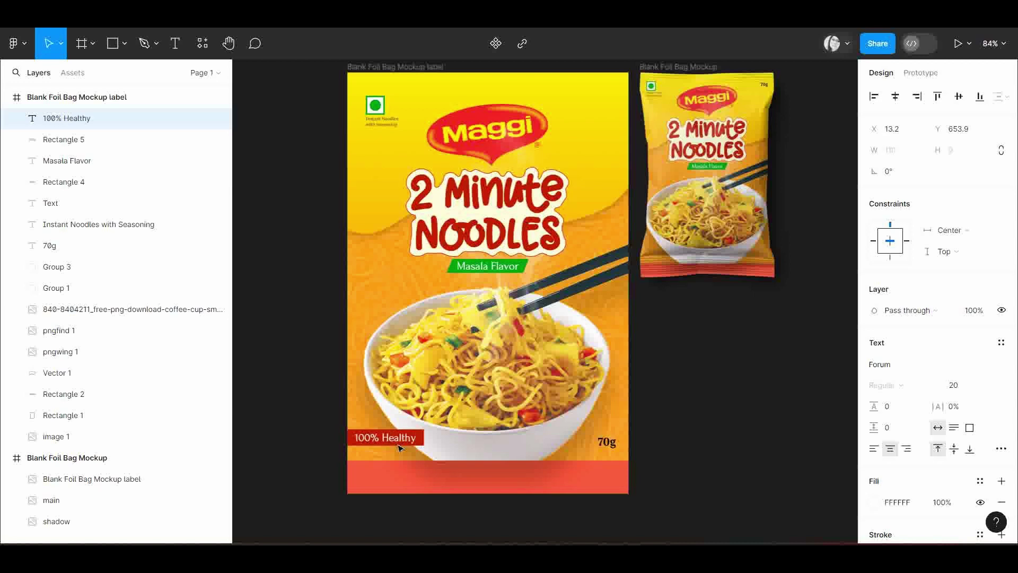
Step: Set the 100% Healthy text to size 16 and group it with the red bar
left_click(798, 368)
left_click(350, 444)
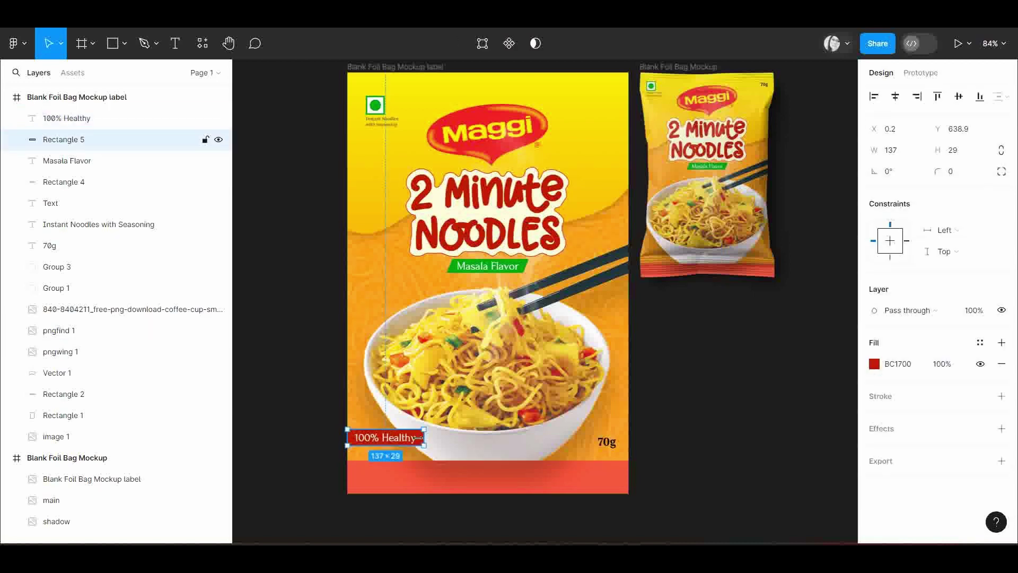
left_click(386, 438, "shift")
left_click(743, 373)
left_click(66, 117)
left_click(953, 384)
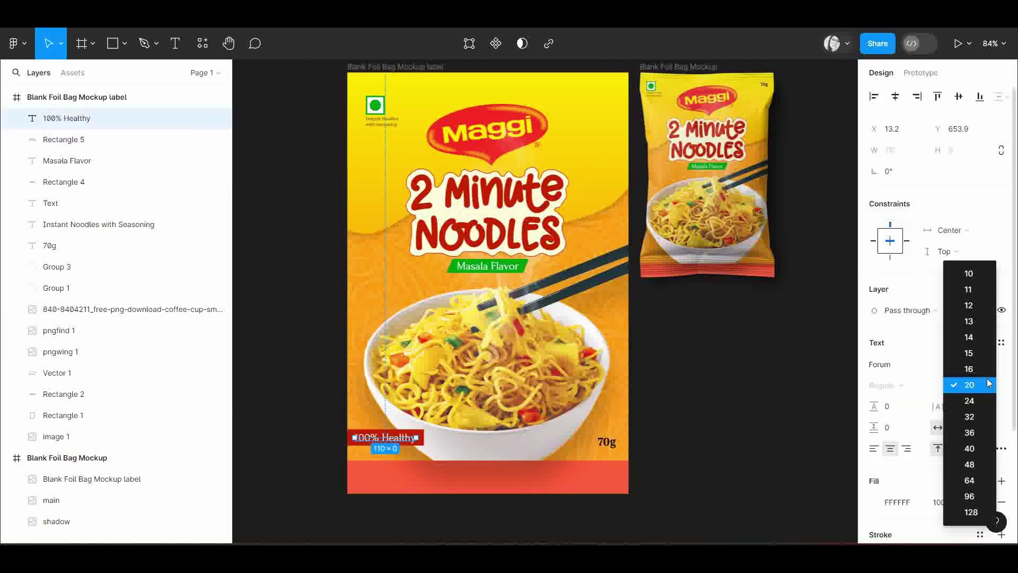
left_click(64, 139, "shift")
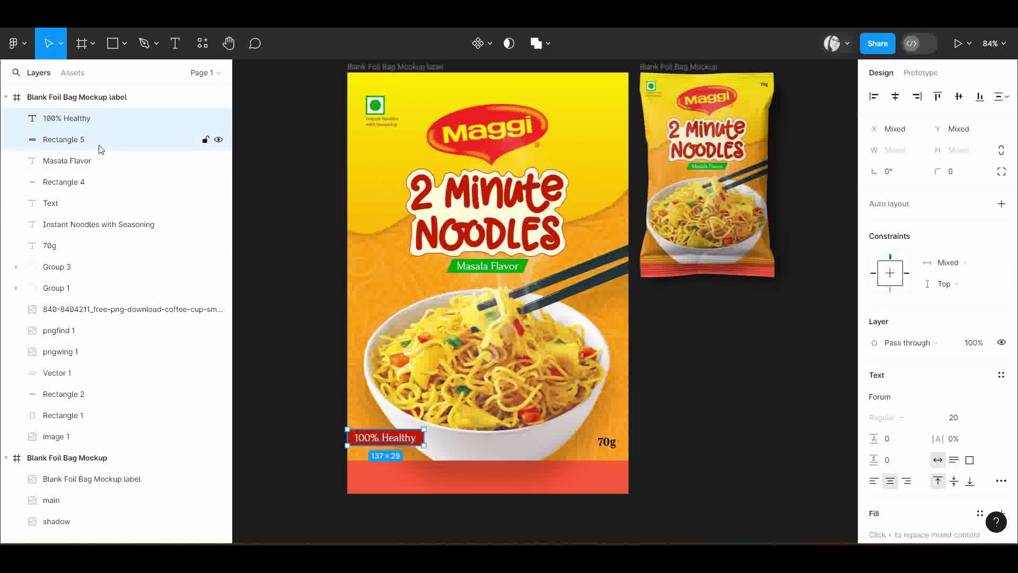
key("ctrl+g")
Step: Scale the 100% Healthy badge proportionally down to 118.1 × 25
left_click(21, 41)
left_click(62, 44)
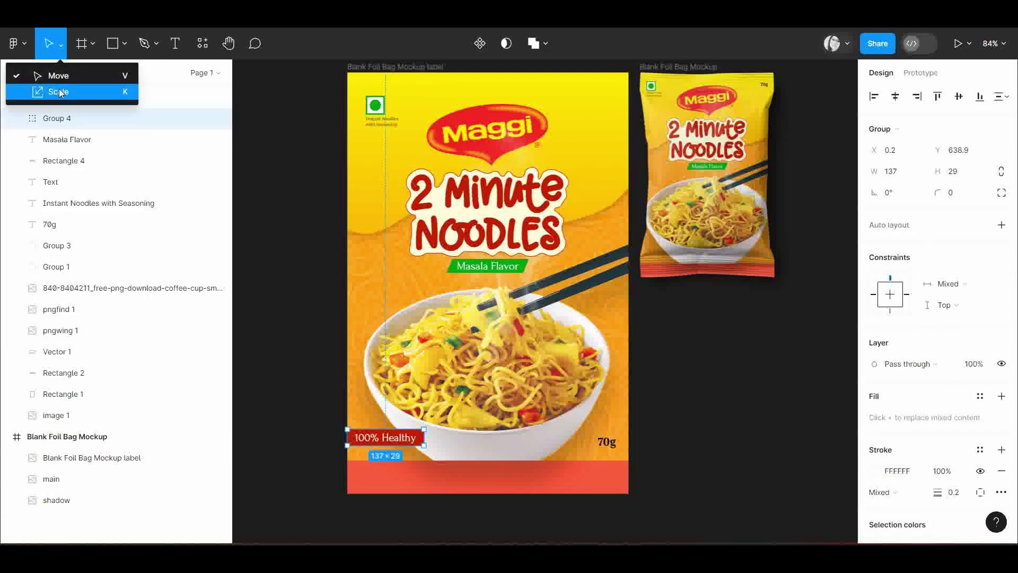
left_click(59, 88)
left_click(953, 275)
key("Return")
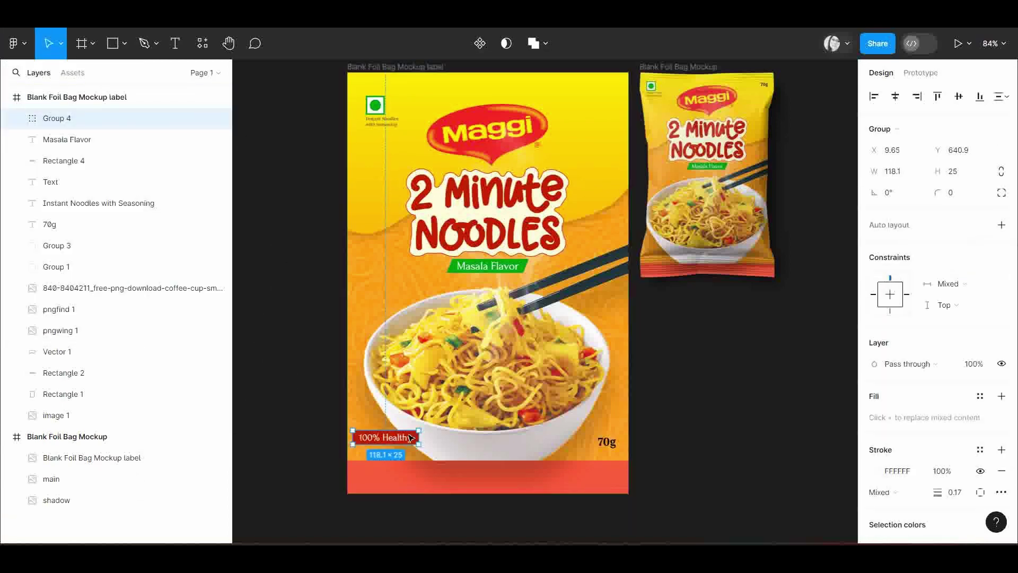
Step: Group the Masala Flavor text with its green bar and enlarge it proportionally
left_click(63, 160)
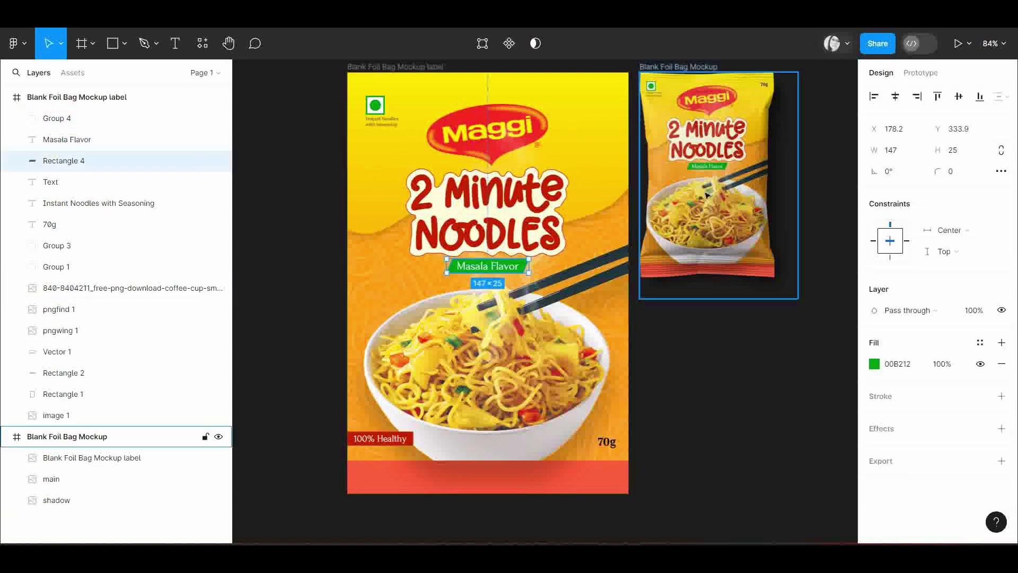
left_click(486, 272, "shift")
key("ctrl+g")
left_click(62, 43)
left_click(59, 88)
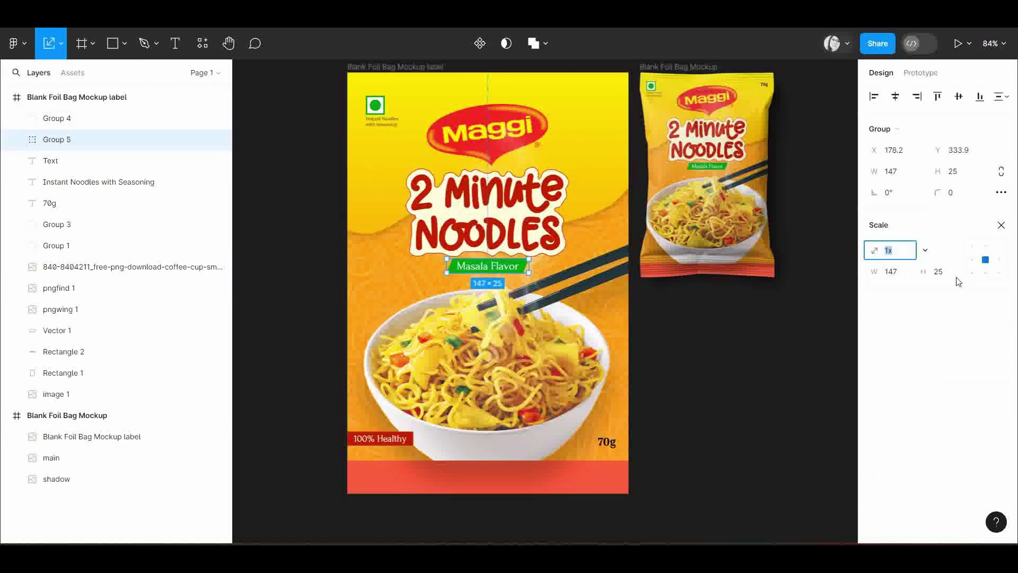
key("Return")
key("Escape")
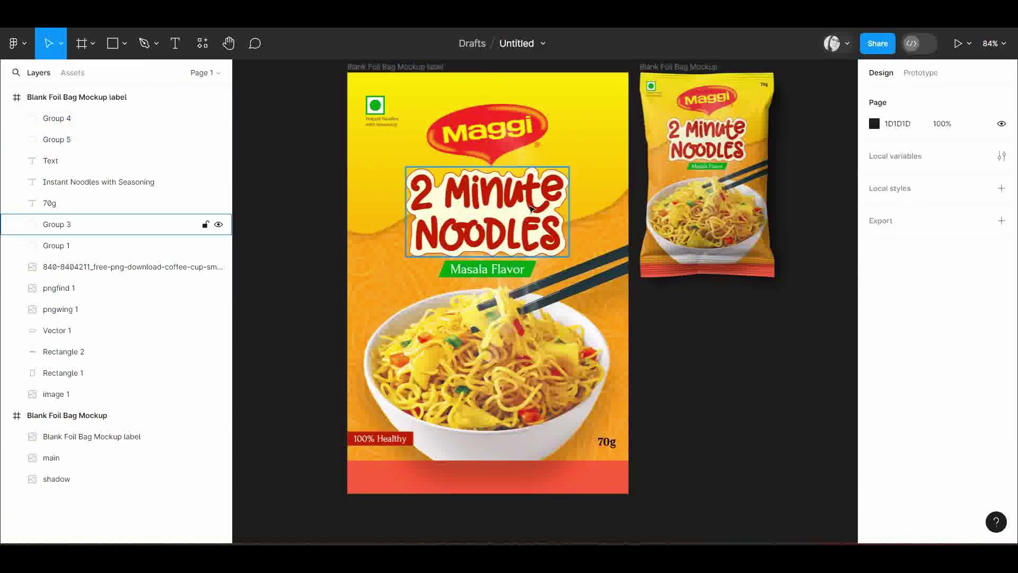
Step: Group the 2 Minute Noodles title with the Masala Flavor banner
left_click(487, 228)
left_click(512, 271, "shift")
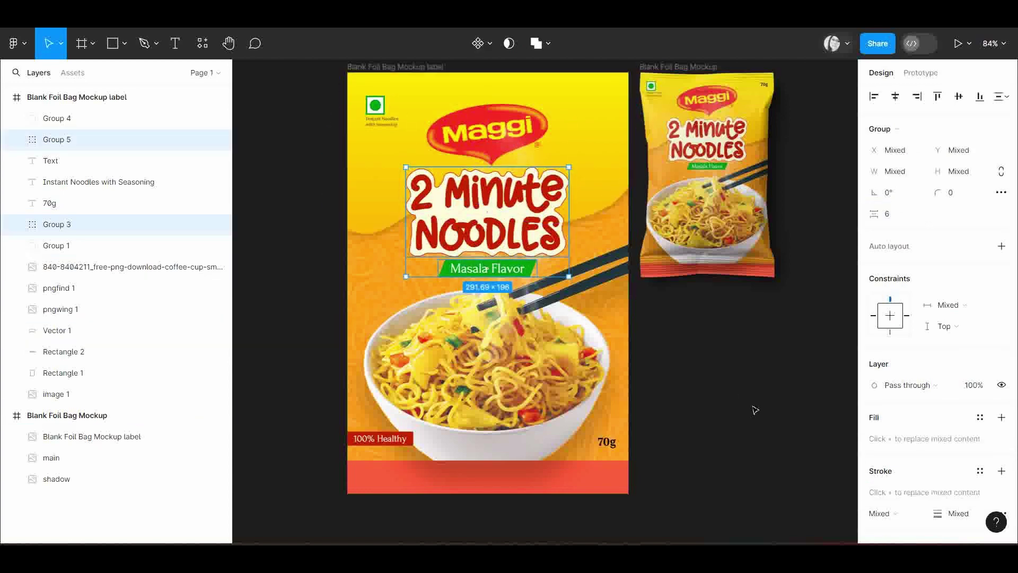
key("ctrl+g")
key("Escape")
left_click(732, 380)
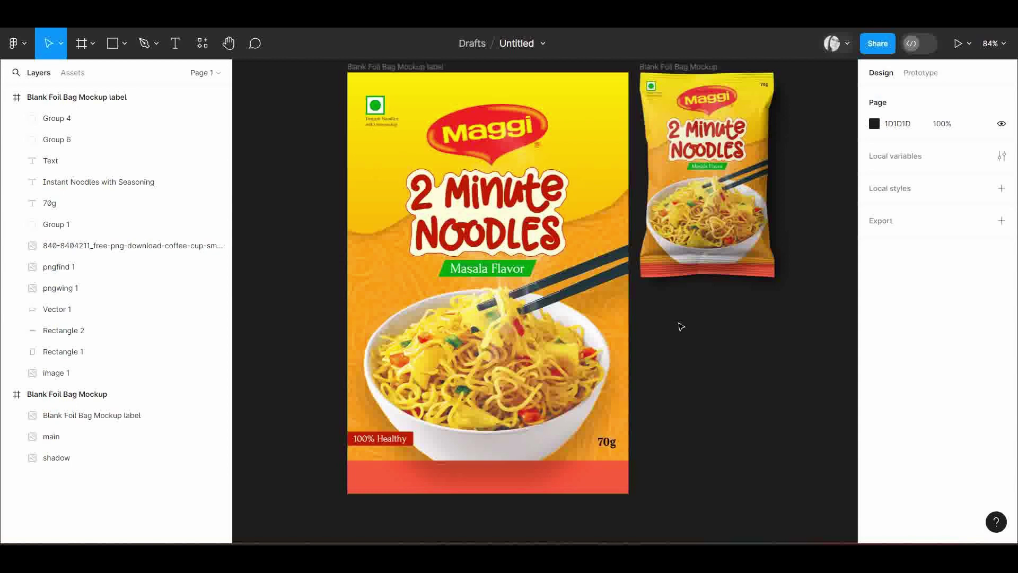
Step: Draw a circle at the label's top right and nudge it slightly left
left_click(124, 43)
left_click(72, 119)
left_click_drag(571, 96, 616, 142)
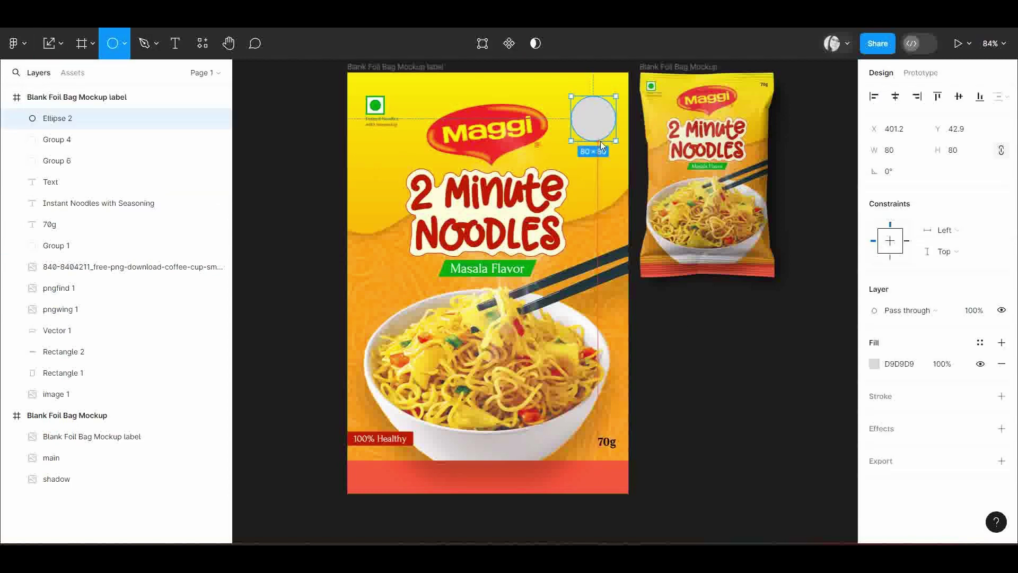
left_click(531, 127)
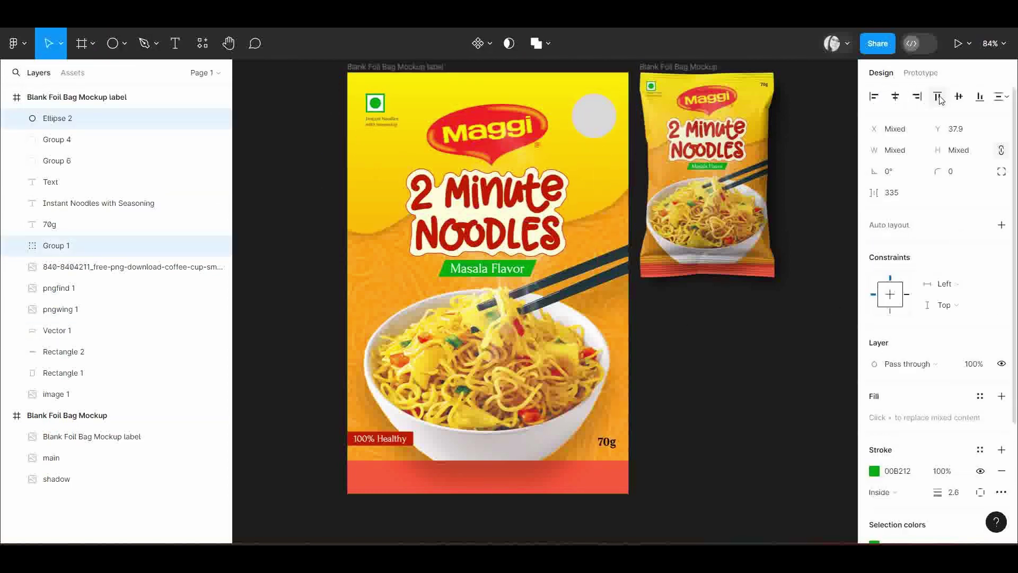
left_click(732, 364)
left_click(594, 116)
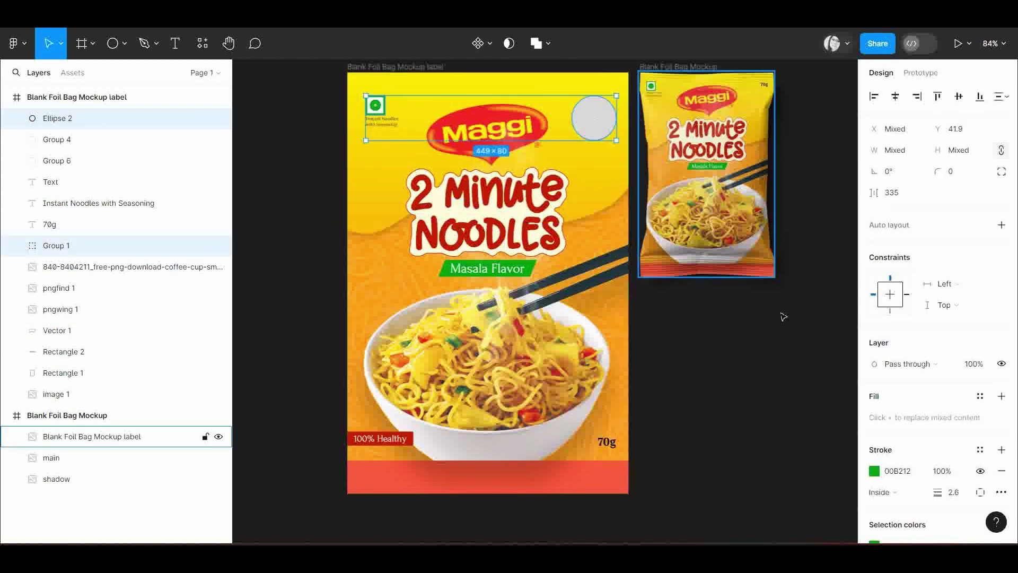
left_click(597, 128)
left_click_drag(598, 129, 594, 128)
Step: Fill the circle with yellow FFF200 and give it a dark outline
left_click(875, 364)
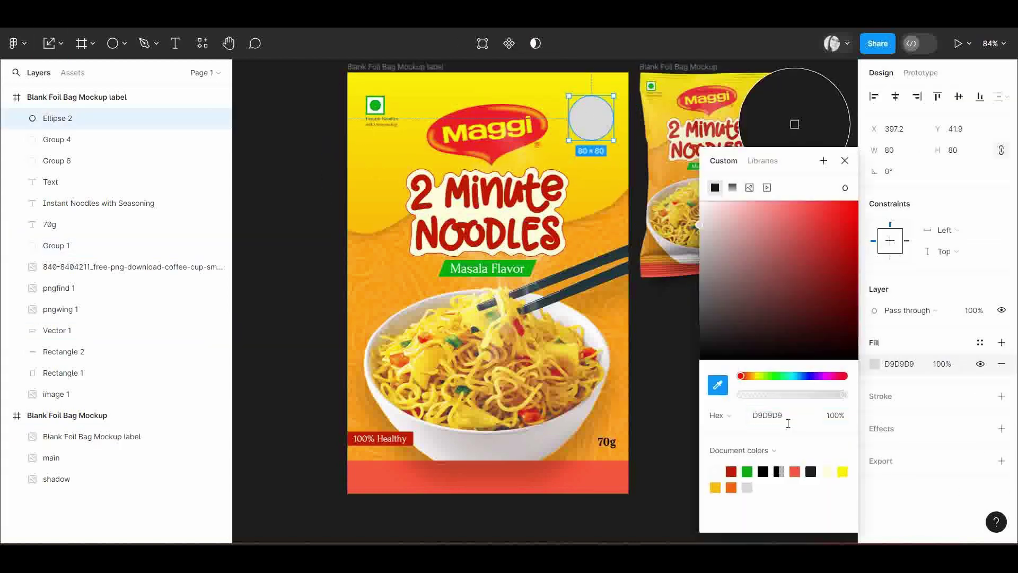
left_click(715, 487)
left_click(842, 471)
left_click(718, 384)
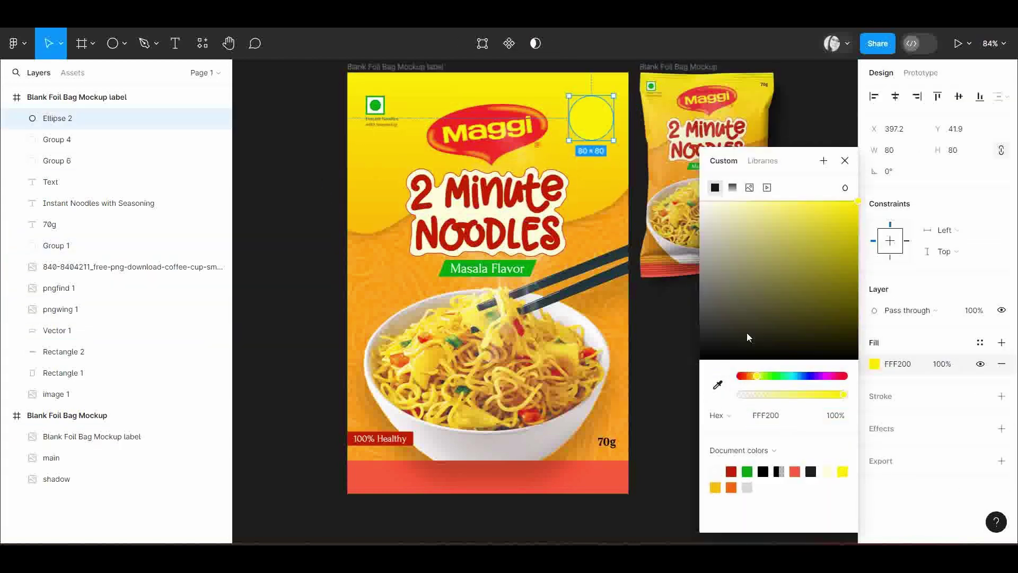
key("Escape")
key("Escape")
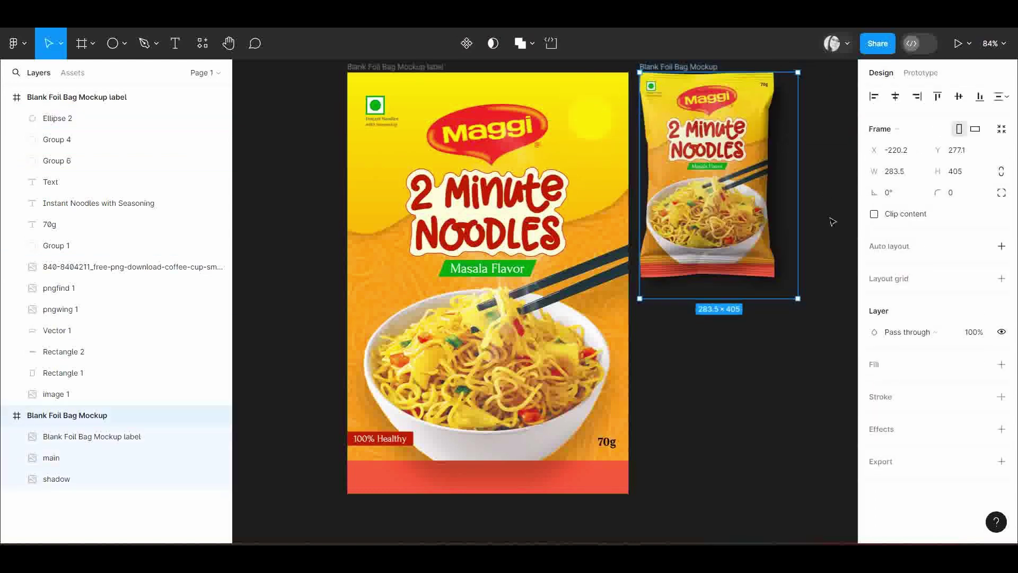
left_click(609, 123)
left_click(1002, 399)
left_click(818, 348)
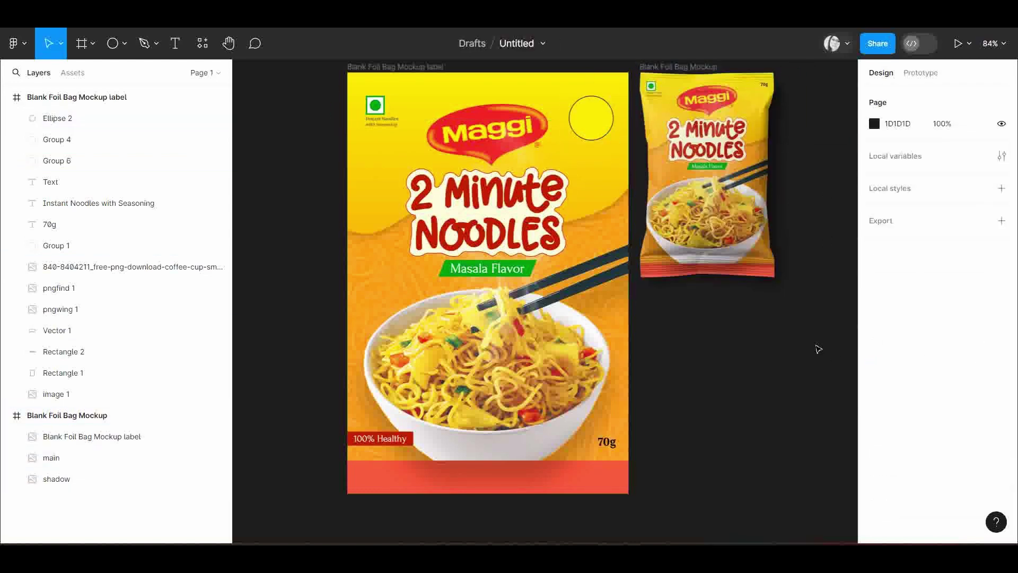
Step: Add the price text in Helvetica Neue Medium at size 32
key("ctrl+shift+k")
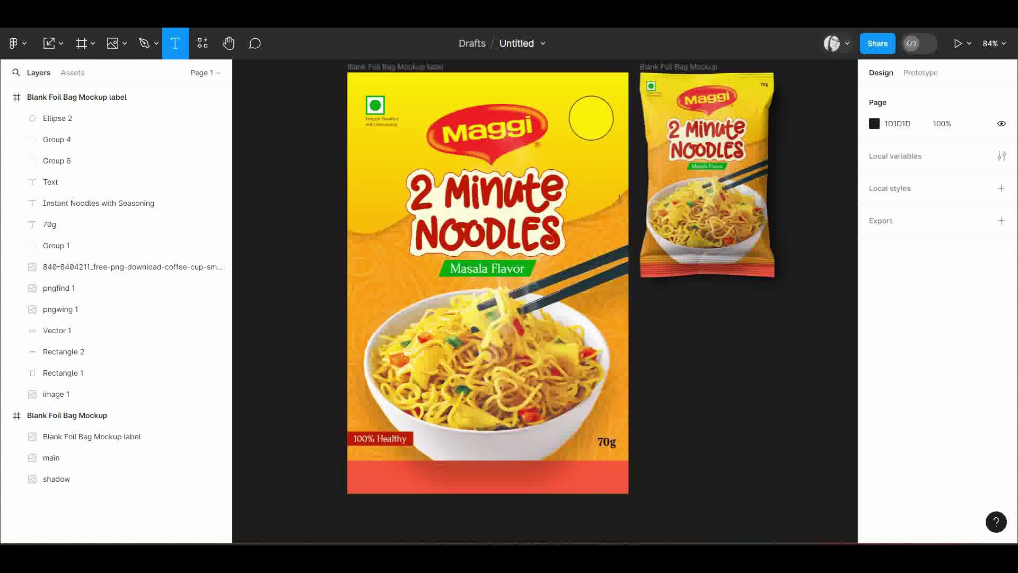
left_click(619, 199)
type("@0")
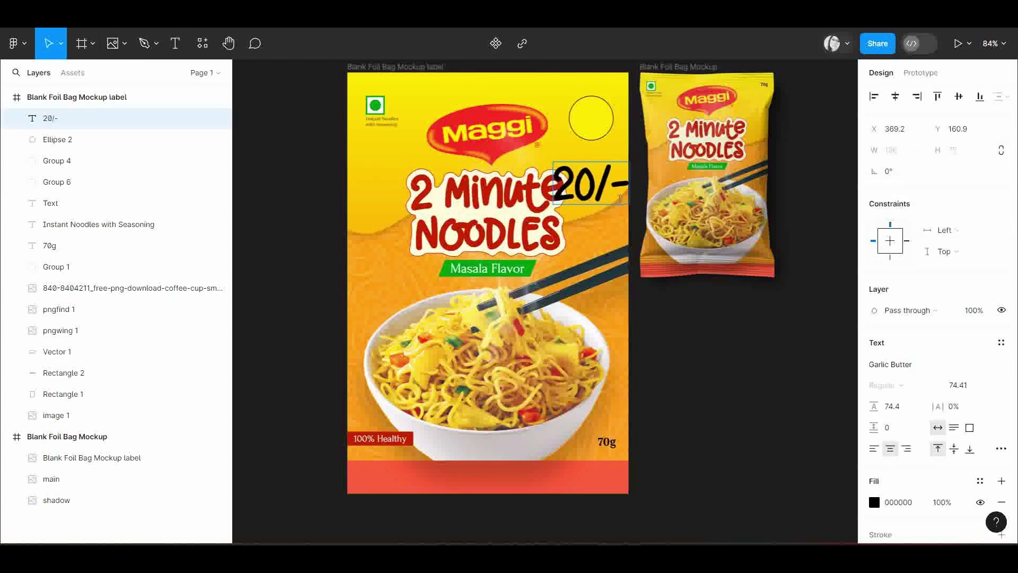
left_click(882, 366)
left_click(780, 482)
left_click(958, 385)
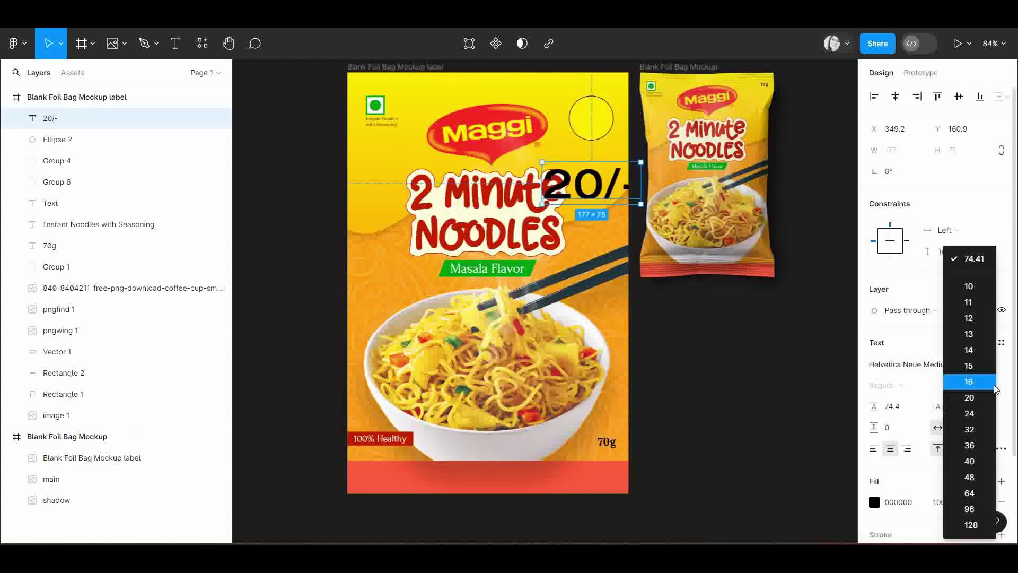
left_click(970, 429)
Step: Restyle the price as Circe Rounded Alt Bold, size 24, inside the round badge
left_click(923, 364)
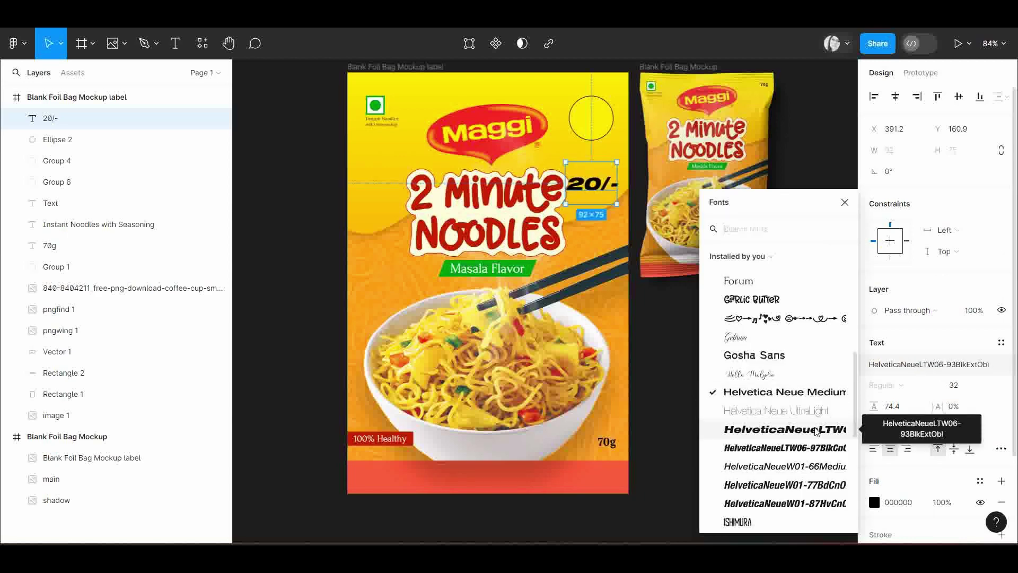
scroll(799, 474, "down", 3)
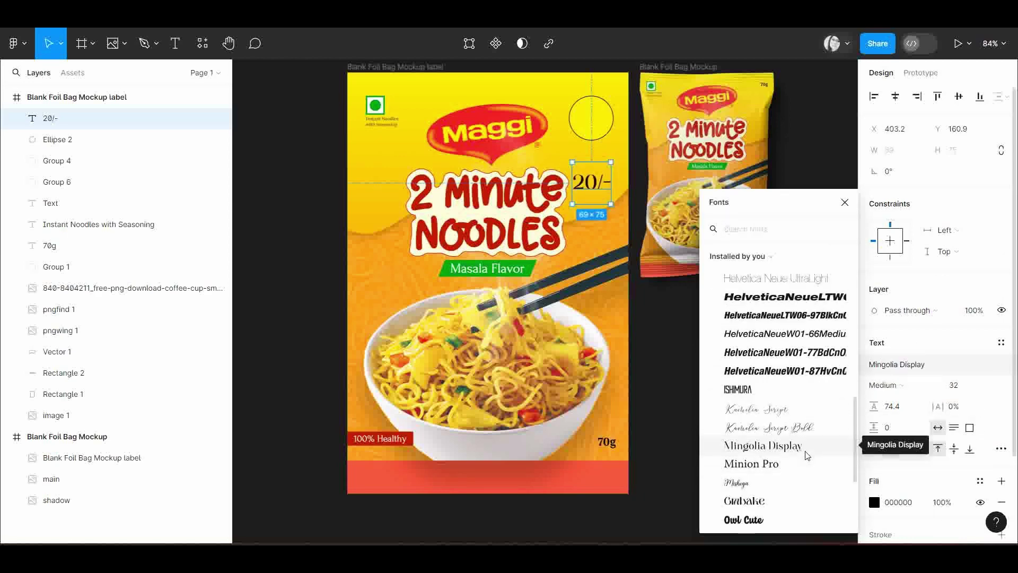
scroll(784, 495, "up", 4)
scroll(769, 425, "up", 3)
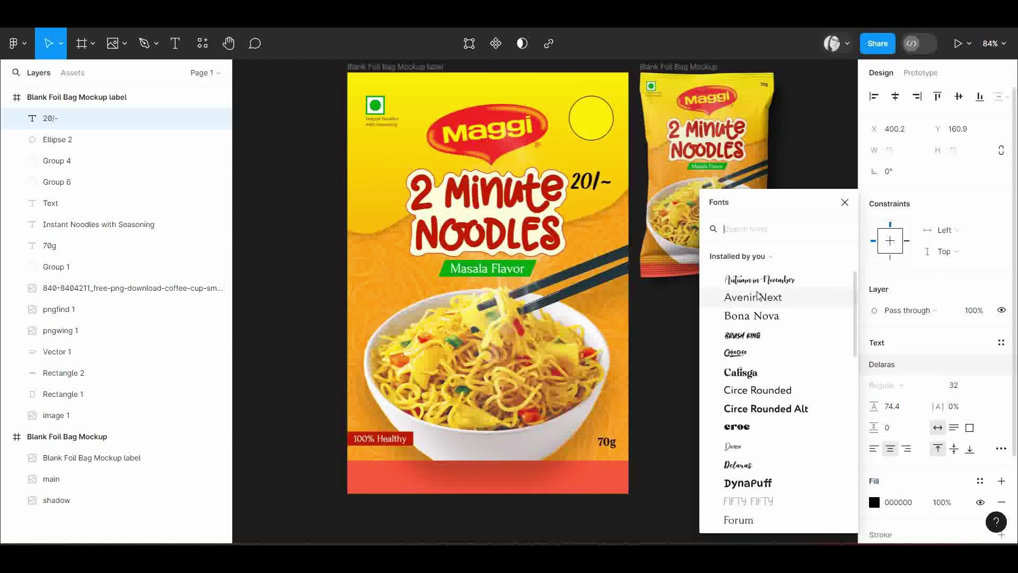
left_click(766, 414)
left_click(879, 385)
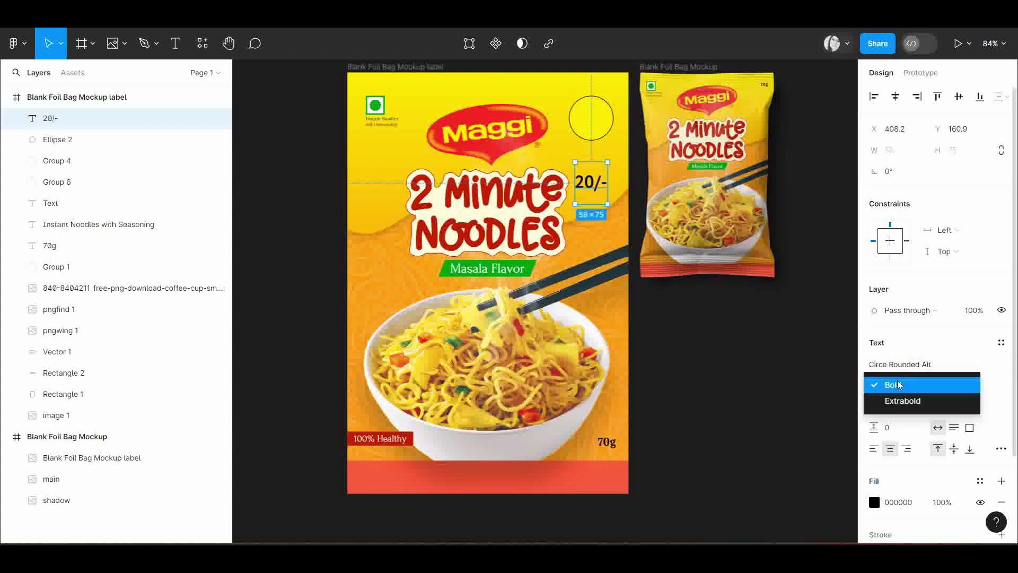
left_click(889, 405)
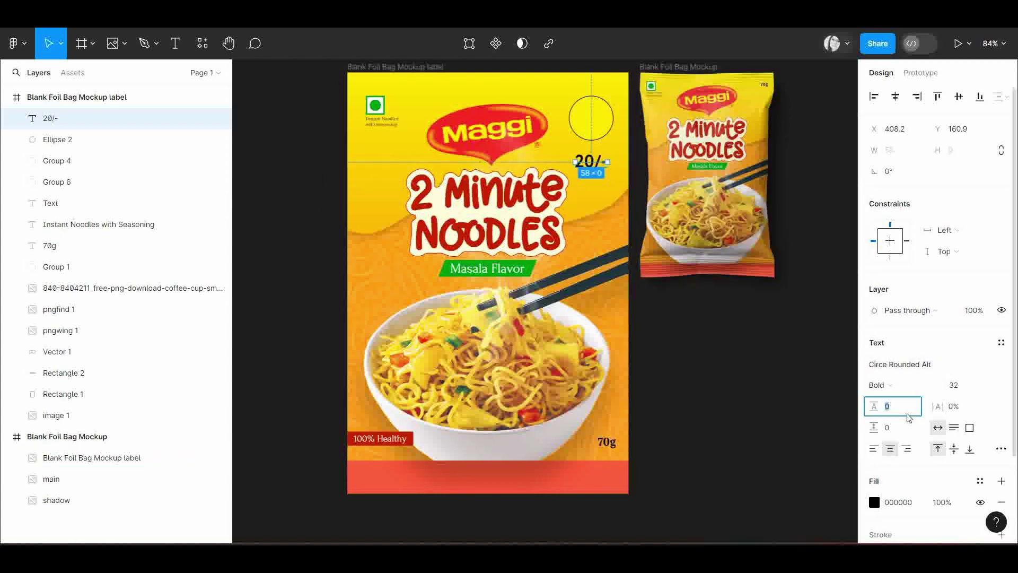
key("Escape")
left_click(590, 171)
key("ctrl+shift+comma")
key("ctrl+shift+comma")
key("ctrl+shift+comma")
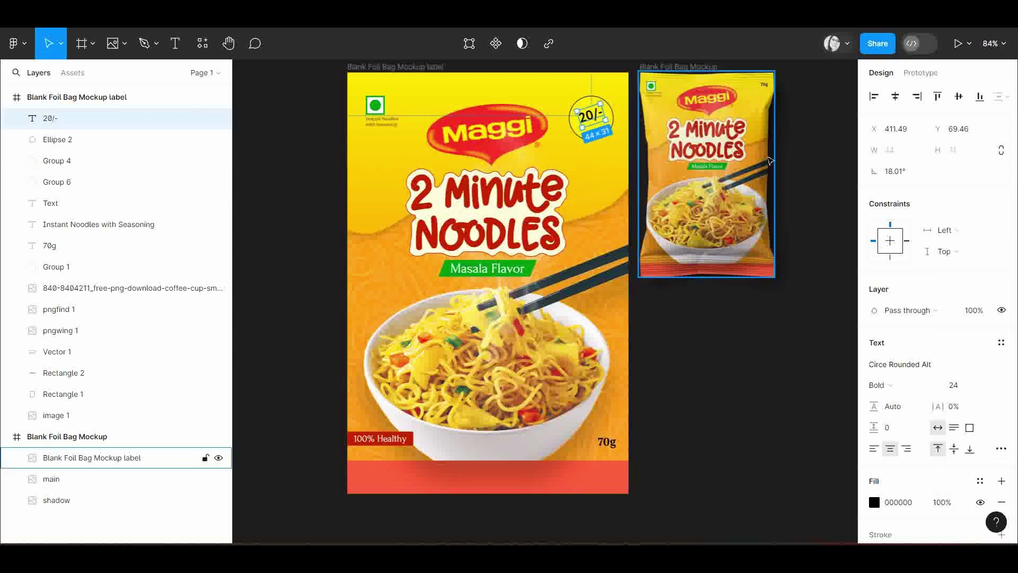
left_click(811, 153)
left_click(592, 122)
Step: Duplicate the 20/- text and set the copy, Only, to size 16
left_click(830, 130)
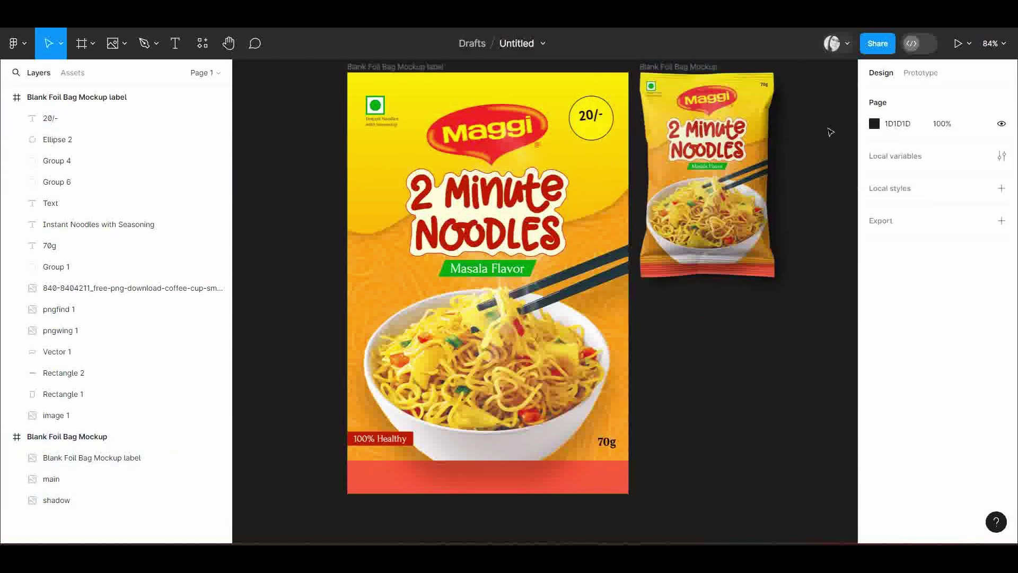
left_click(593, 120)
key("ctrl+d")
type("Only")
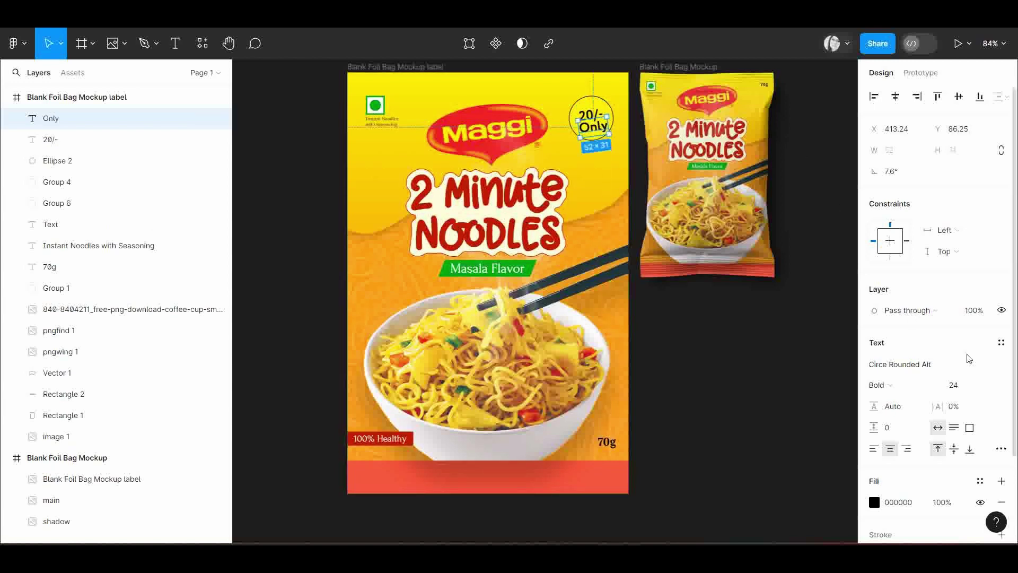
left_click(986, 385)
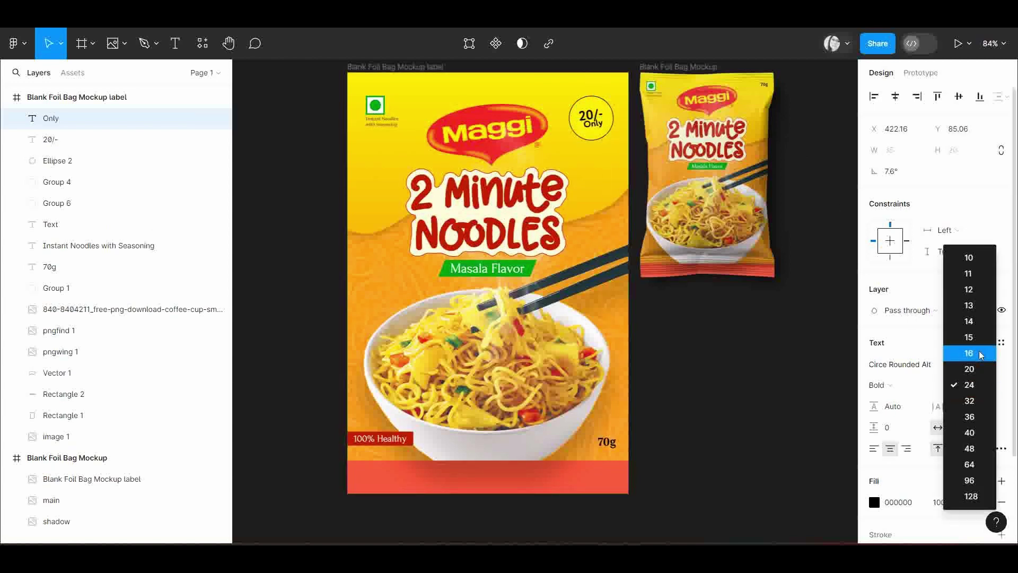
left_click(980, 354)
left_click(878, 385)
Step: Set the 20/- text to Helvetica Neue Medium Extended
left_click(591, 114)
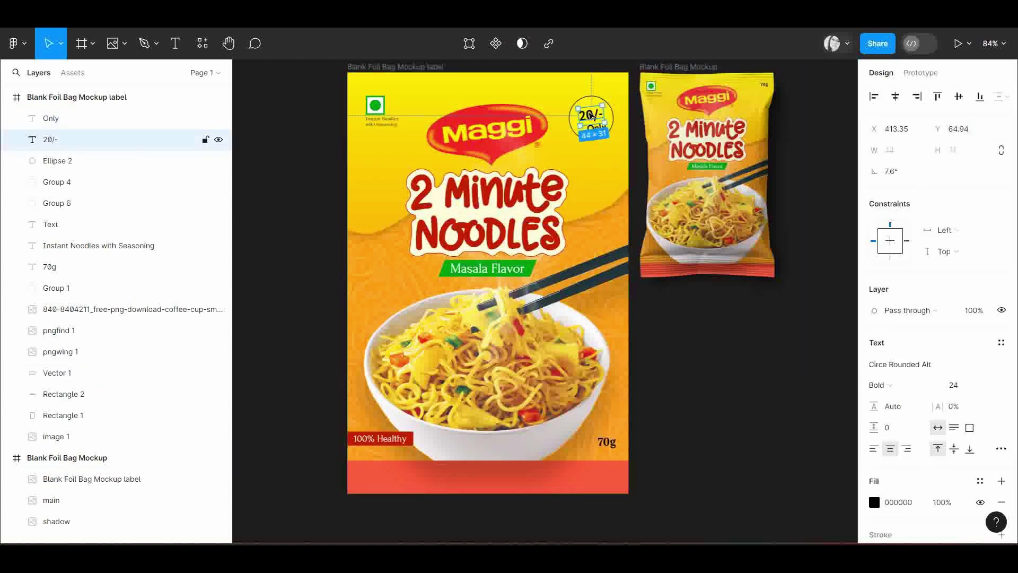
left_click(900, 365)
scroll(763, 472, "down", 3)
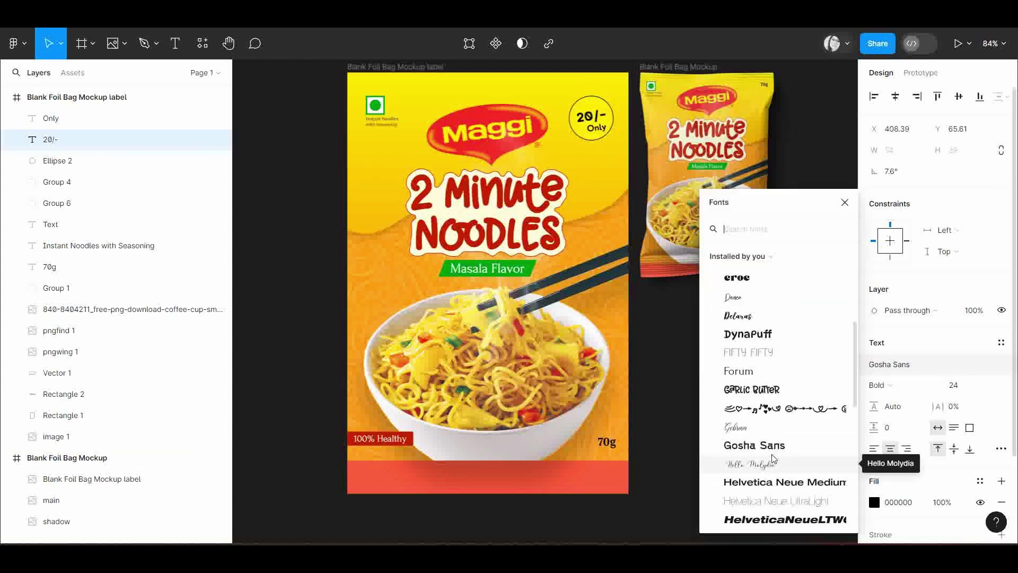
left_click(771, 479)
left_click(900, 364)
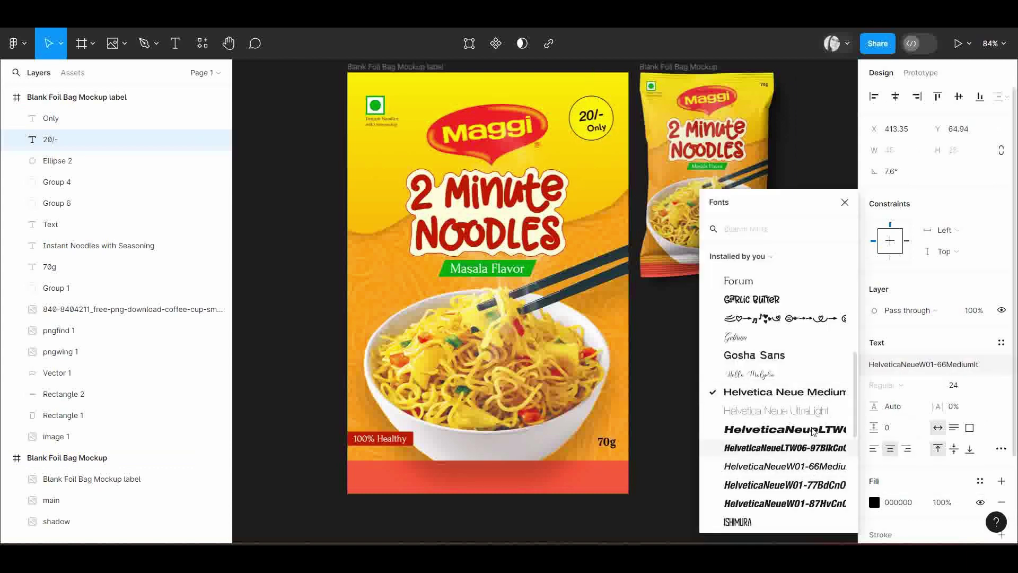
left_click(804, 391)
scroll(1014, 433, "down", 2)
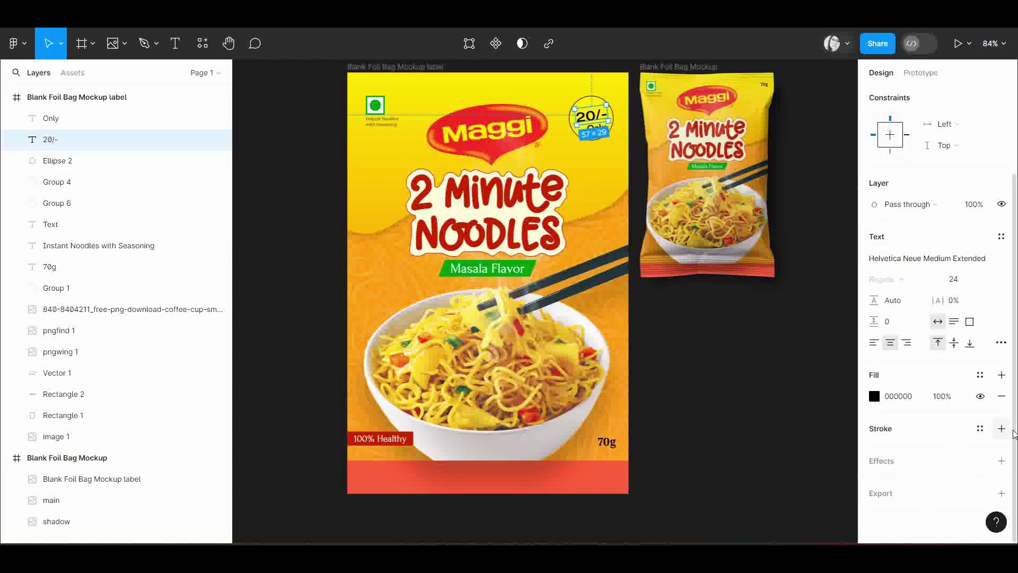
Step: Set the Only text to Helvetica Neue Medium Extended
left_click(817, 371)
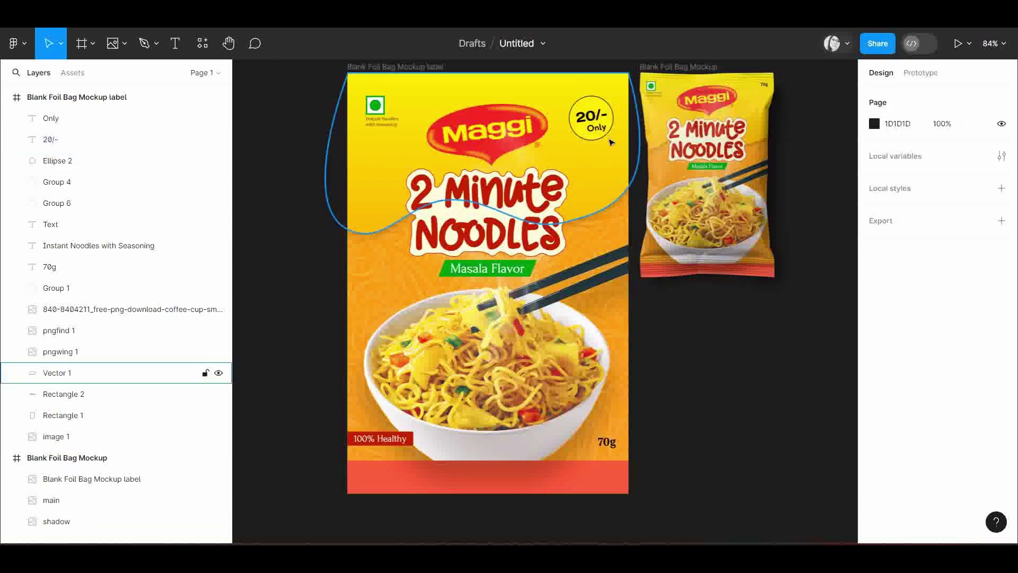
left_click(596, 129)
left_click(900, 364)
scroll(779, 371, "down", 5)
left_click(764, 425)
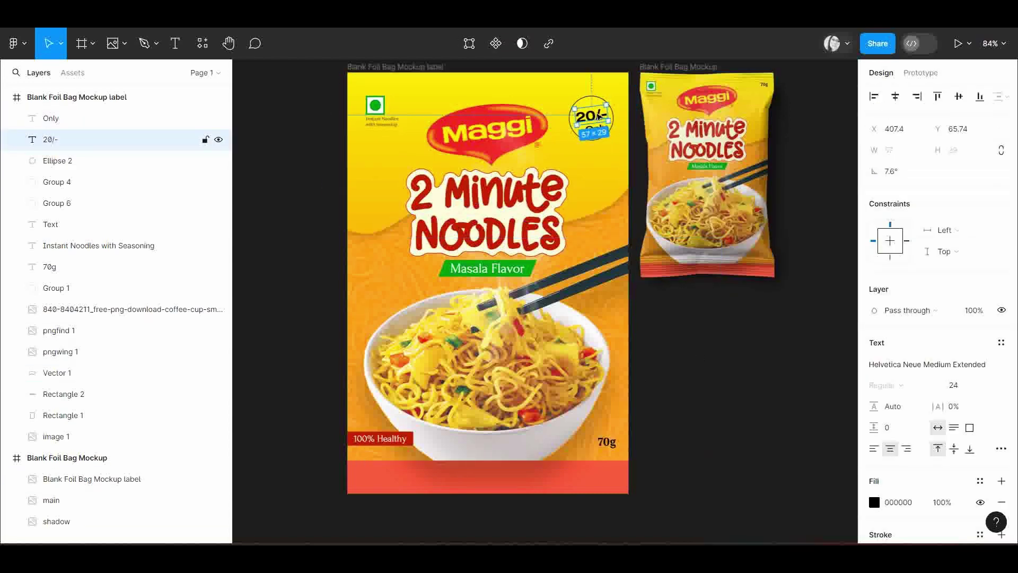
scroll(603, 93, "up", 1)
scroll(603, 93, "up", 3)
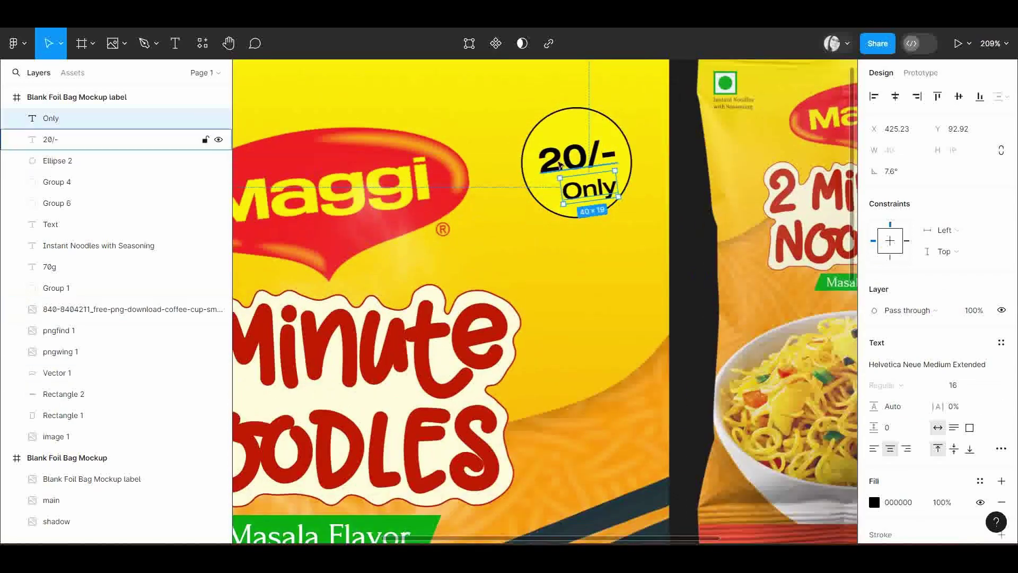
Step: Undo the tilt on both the 20/- and Only texts
left_click(591, 153)
key("ctrl+z")
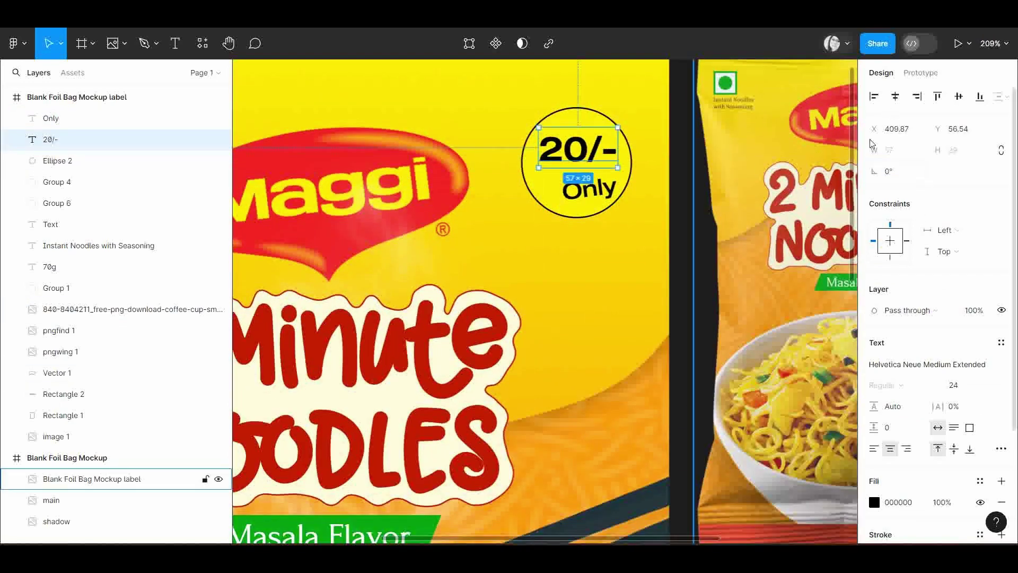
left_click(58, 160)
left_click(51, 118)
left_click(902, 171)
type("7.6")
key("Return")
key("ctrl+z")
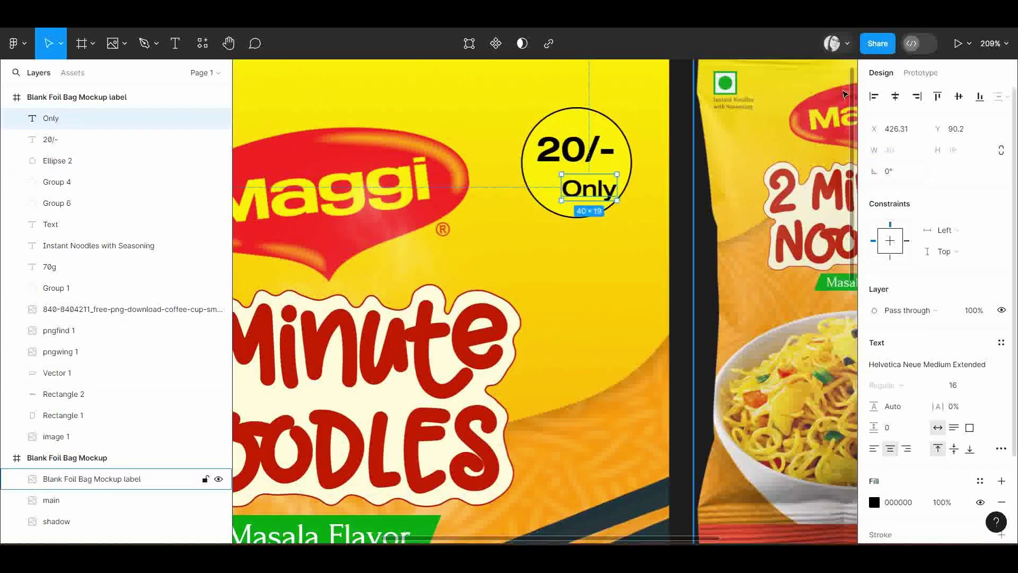
Step: Nudge 20/- slightly higher in the badge and enlarge it to size 28
left_click(57, 161)
left_click(579, 160)
left_click_drag(580, 159, 581, 153)
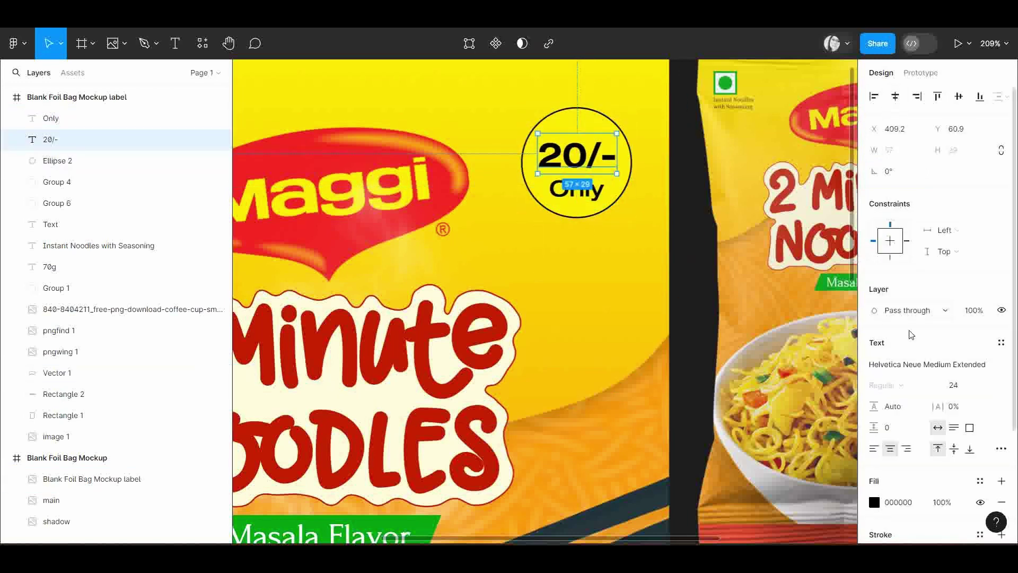
left_click(989, 385)
type("8")
key("Return")
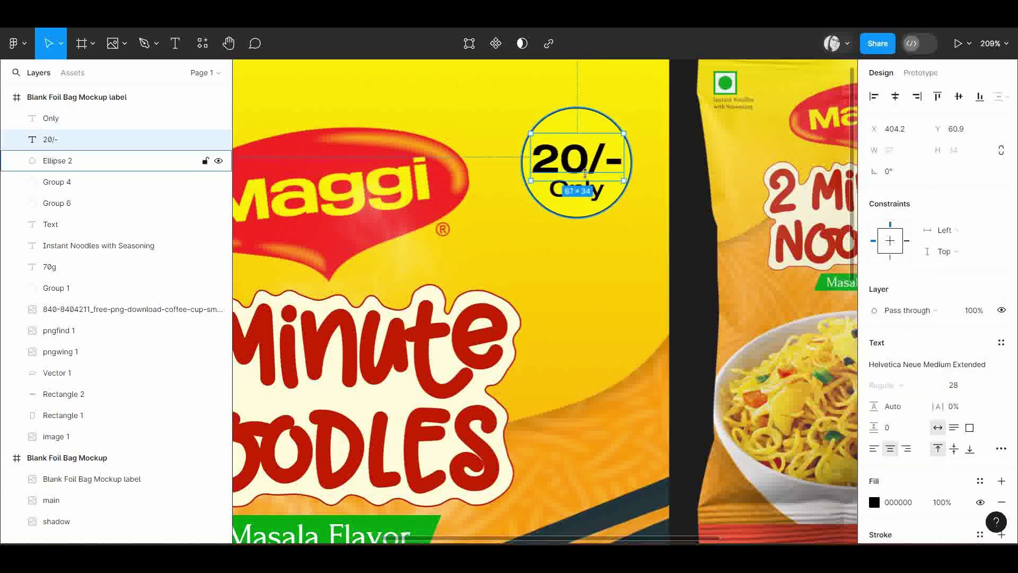
Step: Tilt the Only text slightly beneath 20/- inside the yellow circle
left_click(583, 187)
key("Escape")
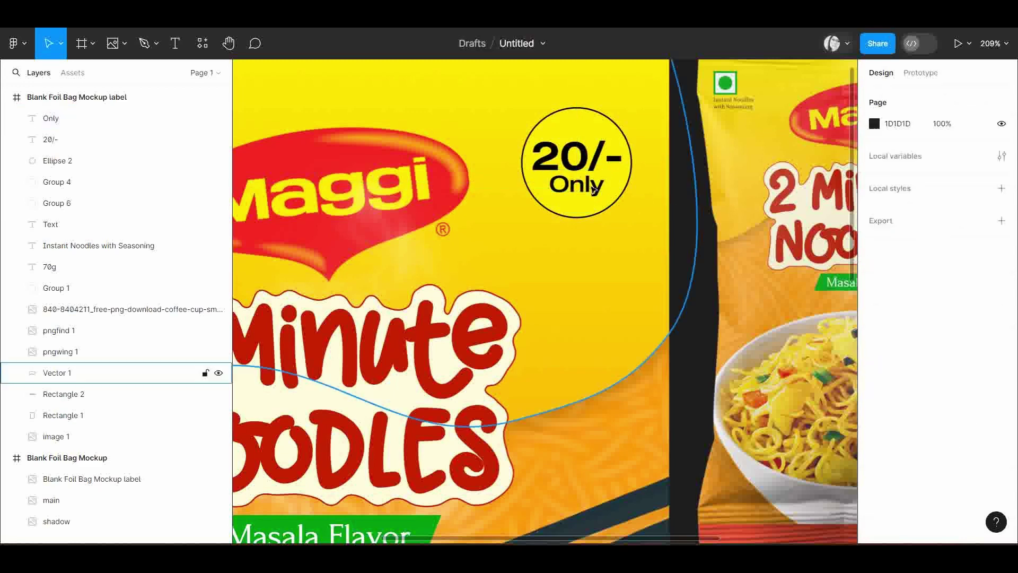
key("shift+1")
scroll(678, 190, "down", 1)
left_click(633, 150)
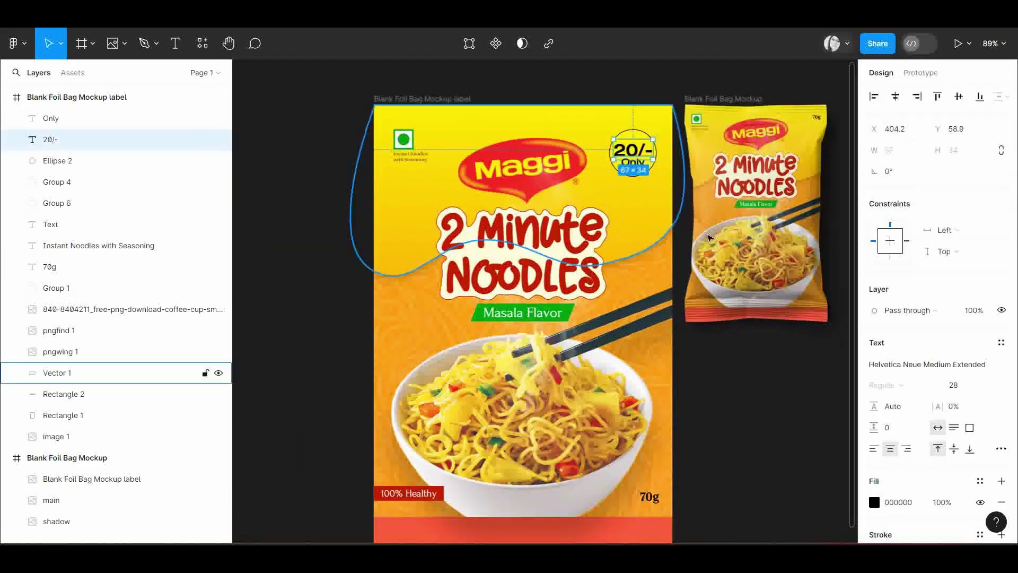
left_click(743, 457)
left_click(636, 150)
scroll(638, 153, "up", 2)
scroll(638, 154, "up", 1)
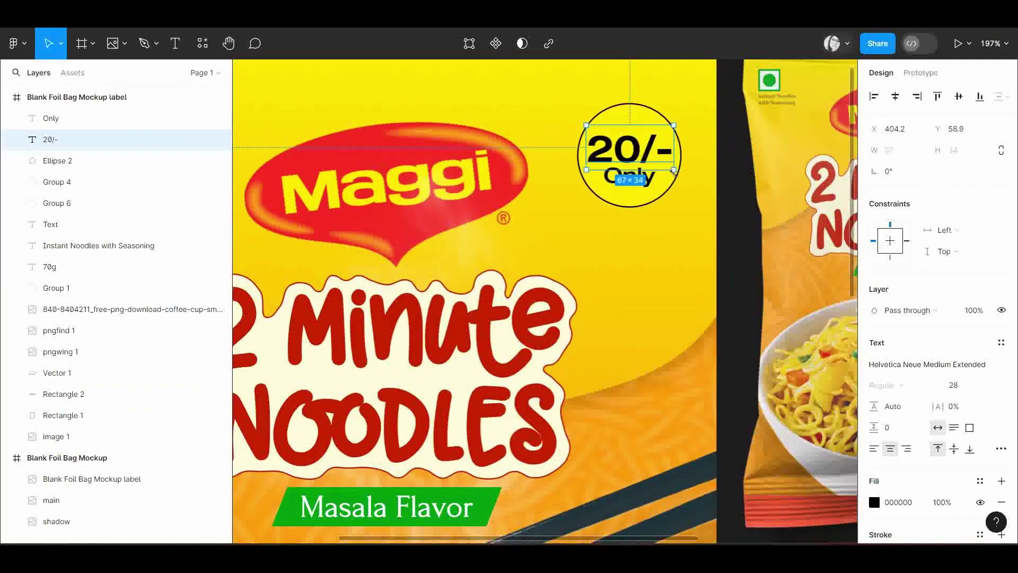
left_click_drag(701, 180, 690, 175)
left_click(656, 188)
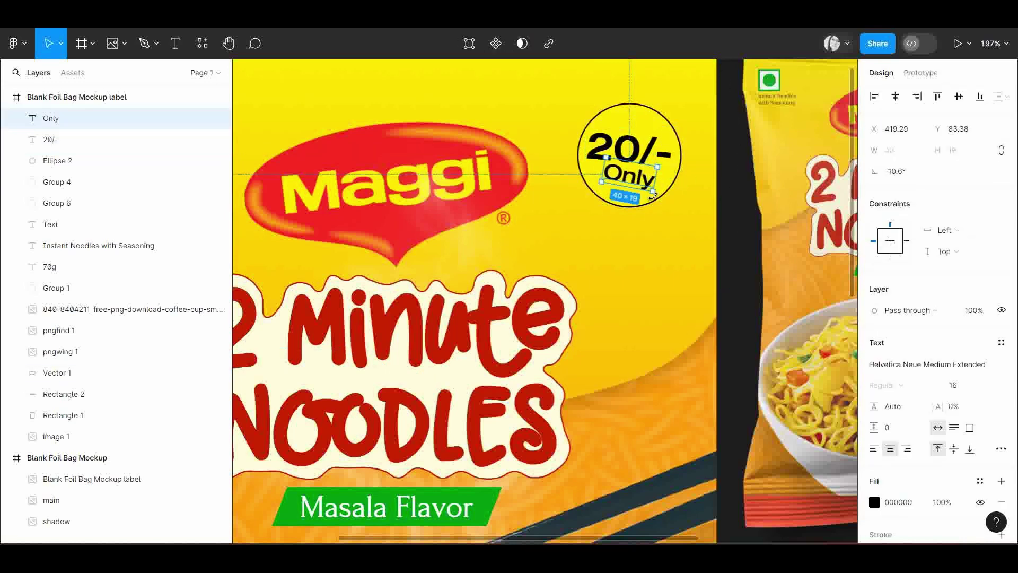
key("Escape")
left_click(631, 175)
left_click(796, 318)
key("Escape")
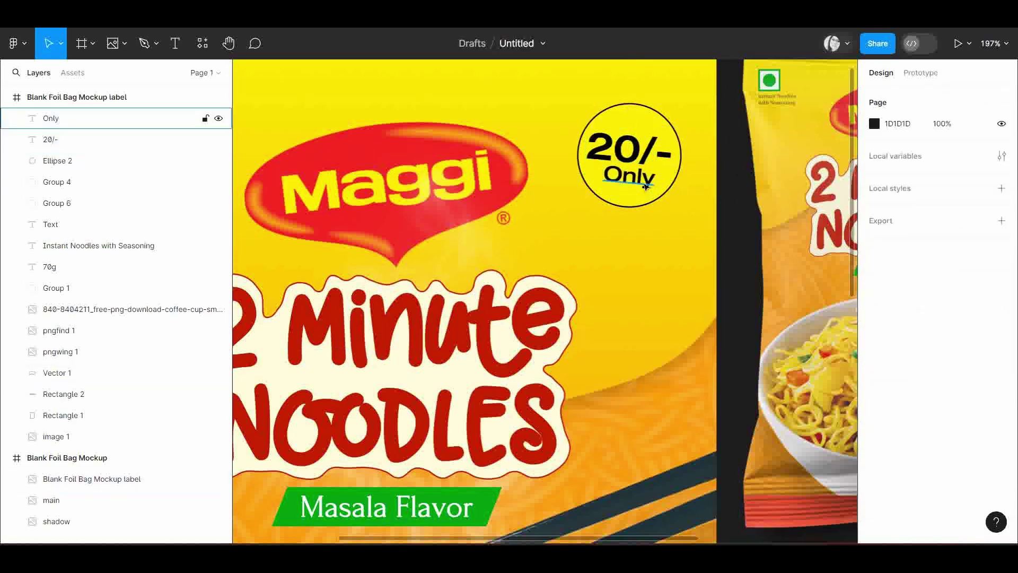
left_click(646, 104)
Step: Add a drop shadow effect to the 20/- badge circle
left_click(875, 365)
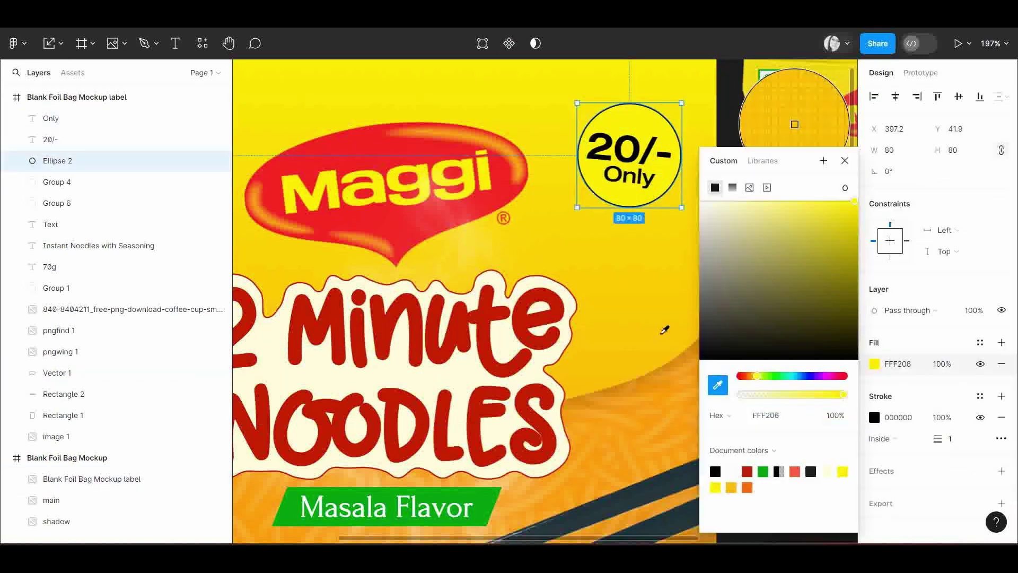
left_click(827, 240)
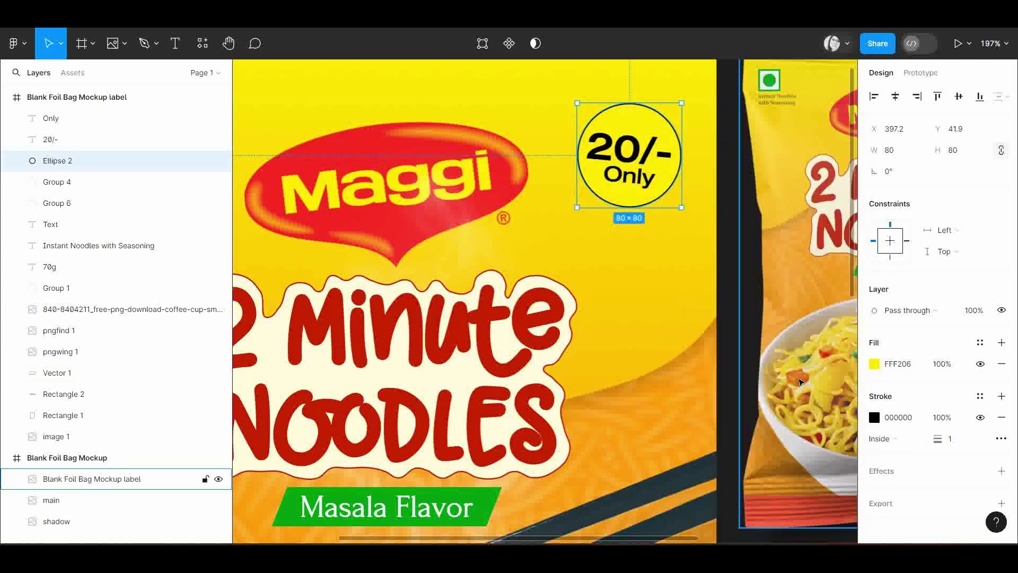
left_click(1002, 471)
left_click(732, 286)
scroll(732, 287, "down", 5, "ctrl")
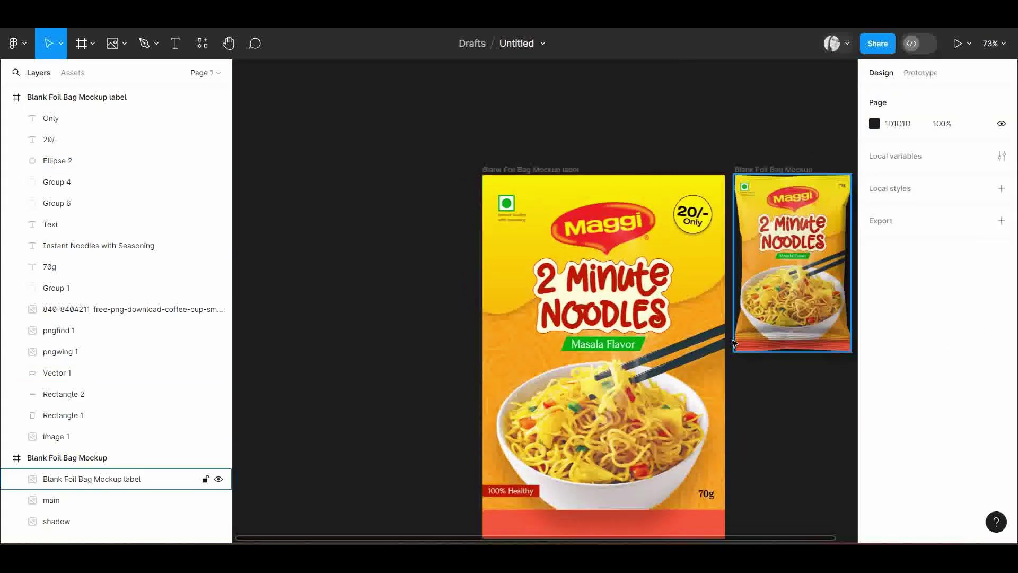
scroll(733, 319, "down", 3)
Step: Give the badge circle (Ellipse 2) a green 00B212 outline
left_click(634, 283)
double_click(635, 283)
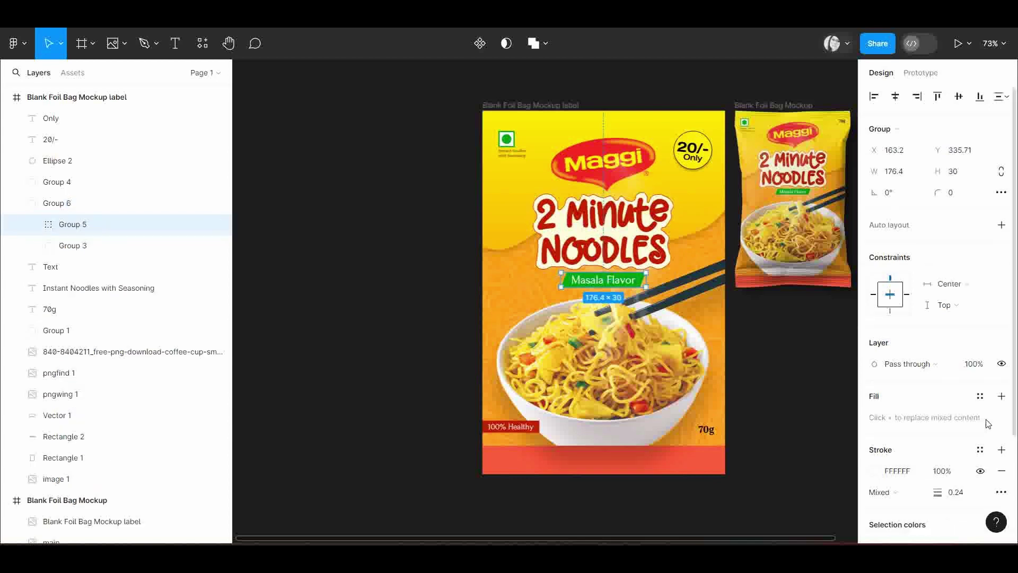
scroll(933, 424, "down", 3)
left_click(50, 139)
key("Escape")
left_click(122, 161)
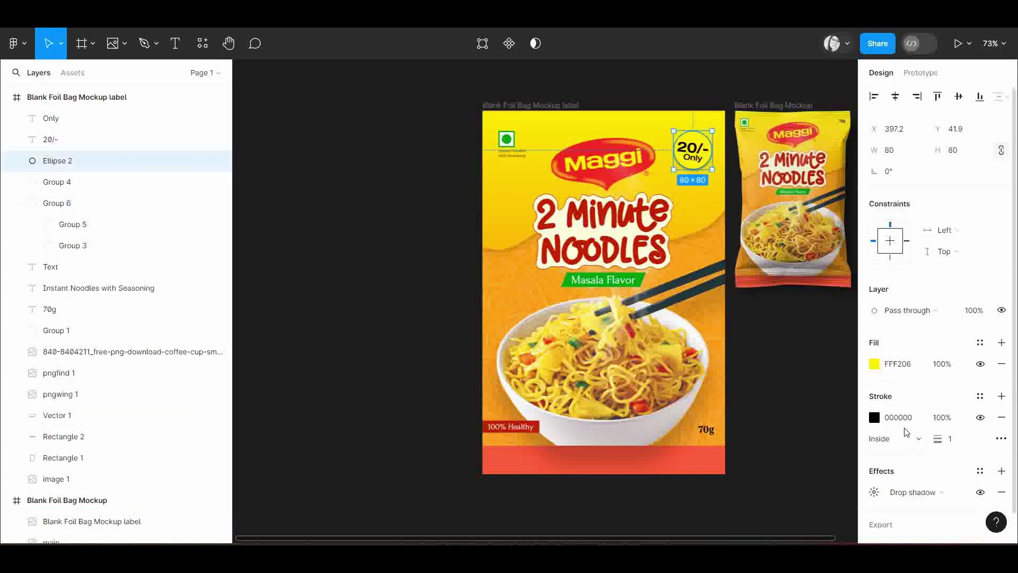
left_click(795, 444)
left_click(698, 135)
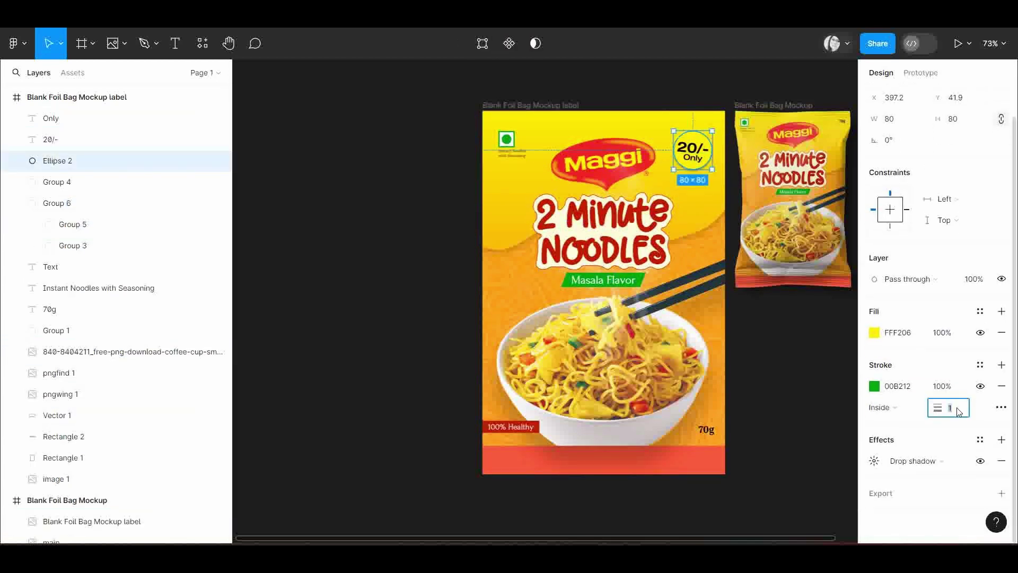
key("Escape")
left_click(698, 135)
left_click(786, 398)
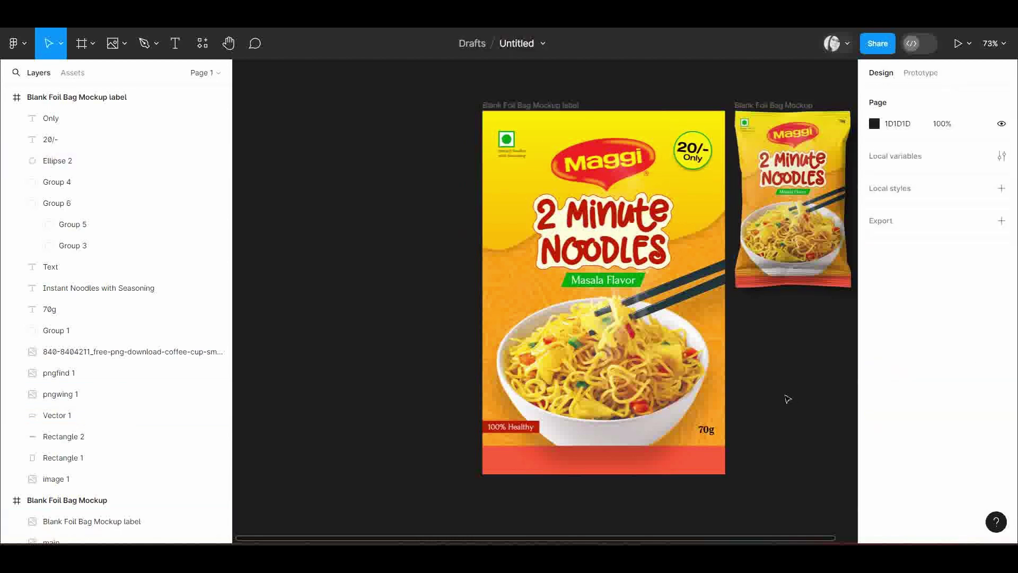
Step: Try an outline colour on the 20/- and Only text, then undo it
left_click(696, 168)
left_click(693, 158, "shift")
scroll(933, 371, "down", 3)
left_click(912, 407)
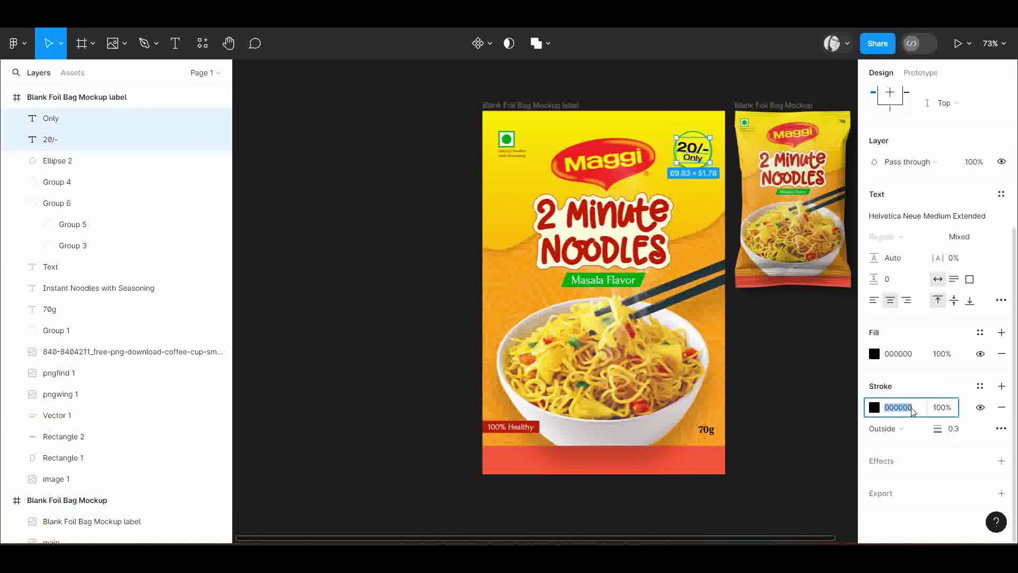
left_click(796, 396)
key("ctrl+z")
key("Escape")
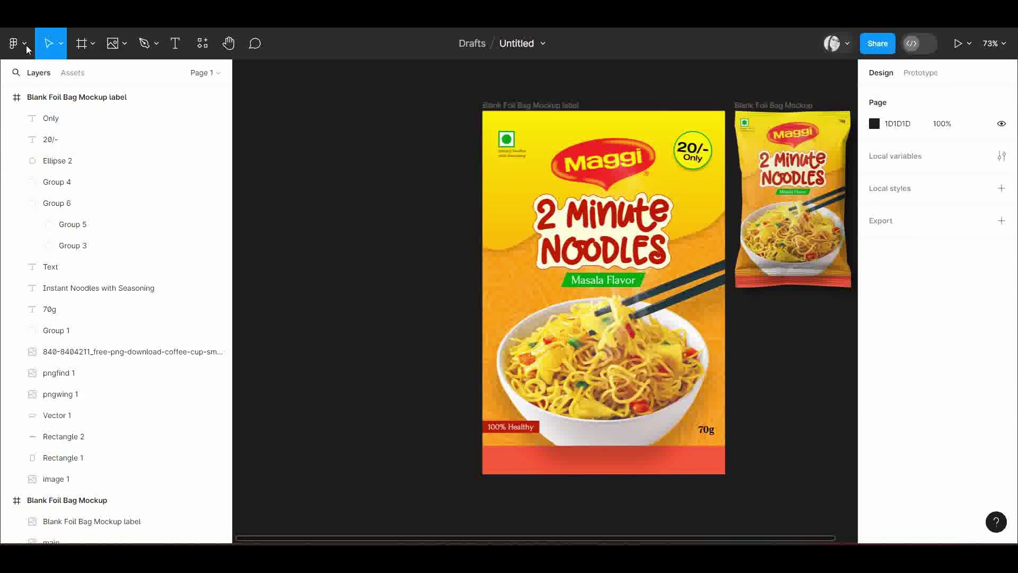
left_click(124, 43)
Step: Import the masala spice-spoons image onto the canvas with Place image
left_click(128, 170)
left_click(227, 135)
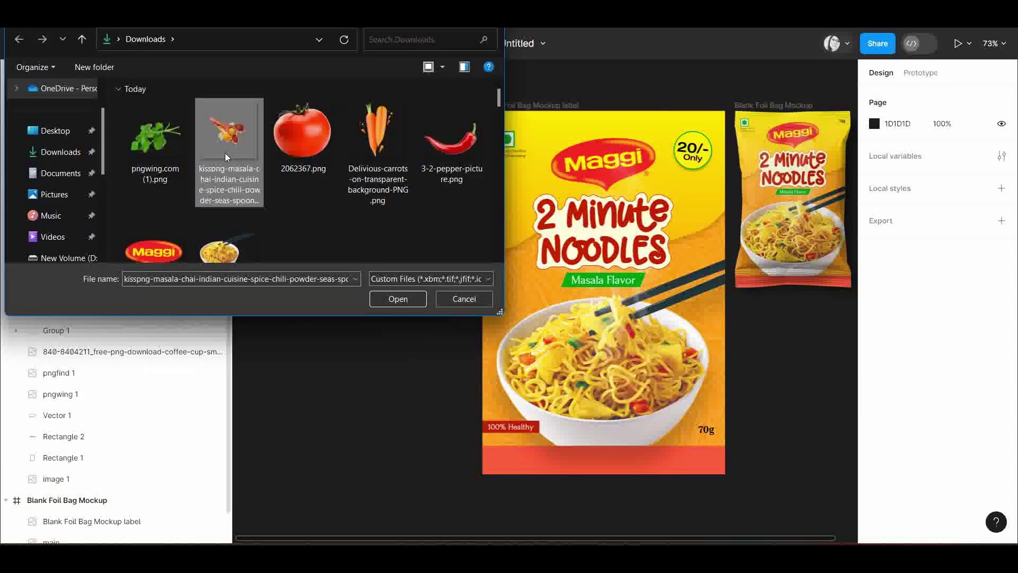
left_click(398, 298)
left_click(390, 274)
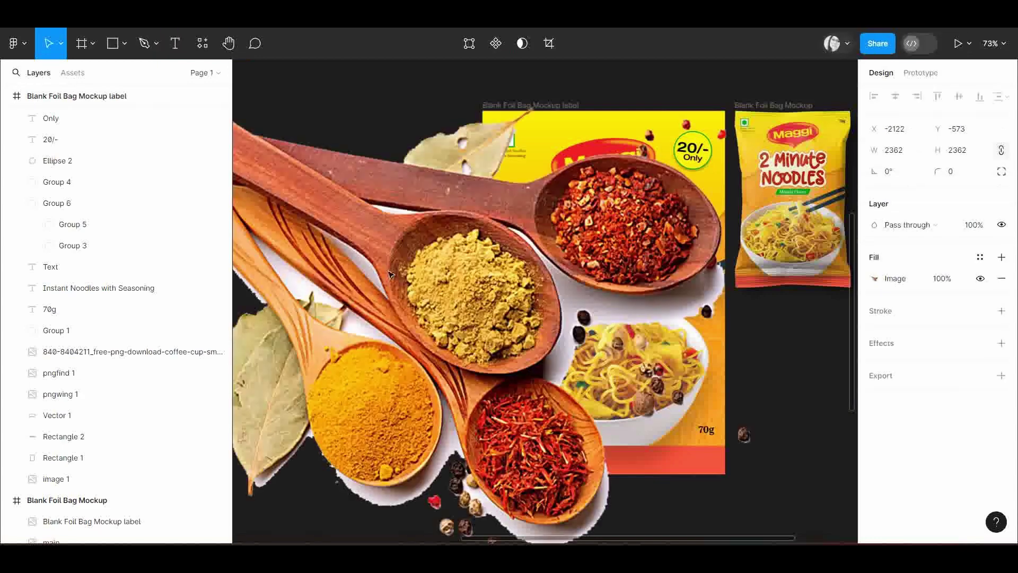
scroll(707, 234, "down", 5)
Step: Scale the spice image to about 280×280, tilt it -6.8°, and set it beside NOODLES
left_click_drag(815, 496, 530, 216)
left_click_drag(443, 197, 478, 323)
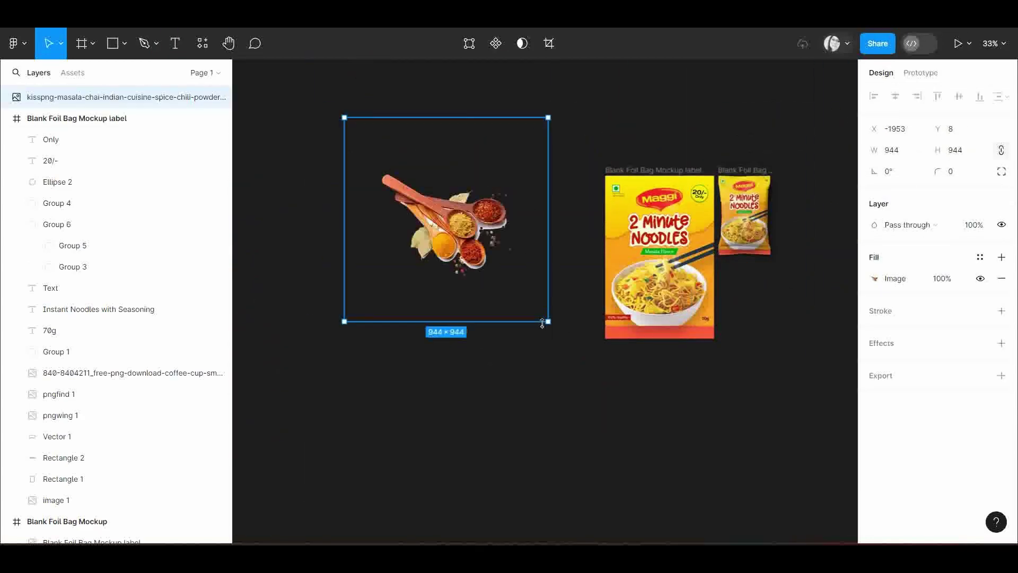
left_click_drag(546, 325, 431, 203)
left_click_drag(412, 160, 631, 287)
scroll(752, 325, "up", 5)
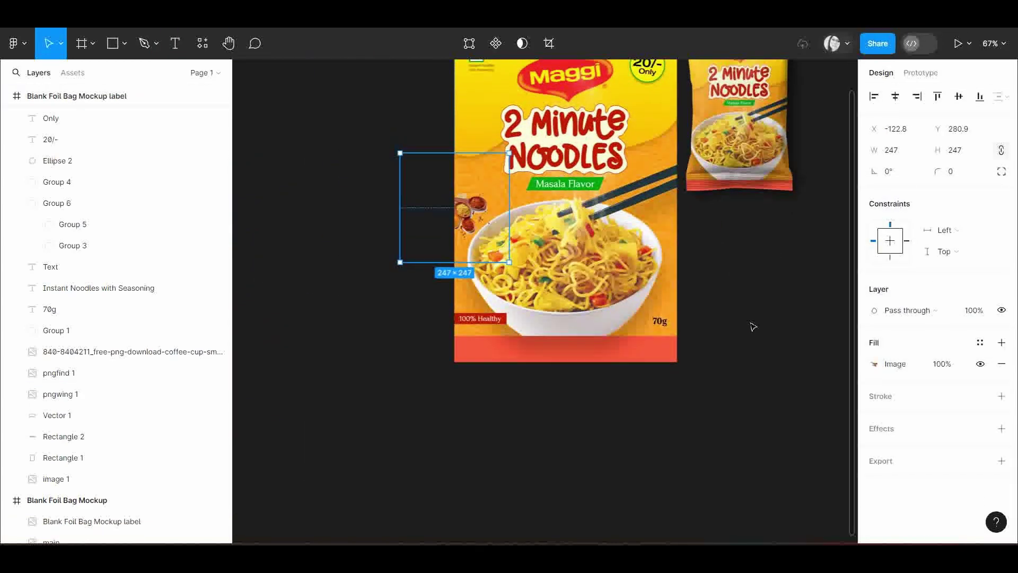
mouse_move(505, 308)
left_mouse_down()
mouse_move(520, 323)
mouse_move(505, 277)
left_mouse_up()
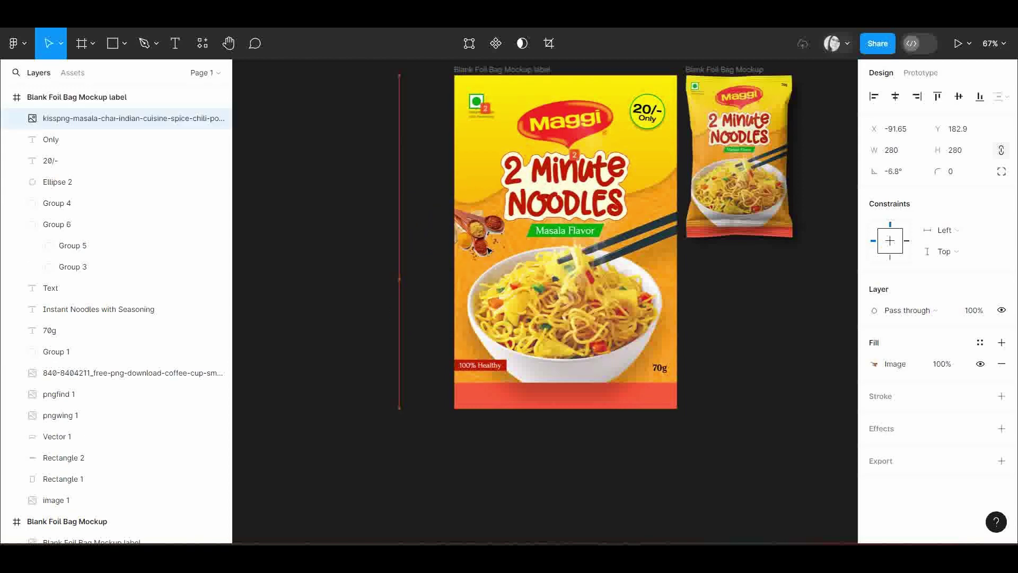
Step: Place the coriander, chili and carrots images onto the canvas
left_click(380, 265)
left_click(125, 43)
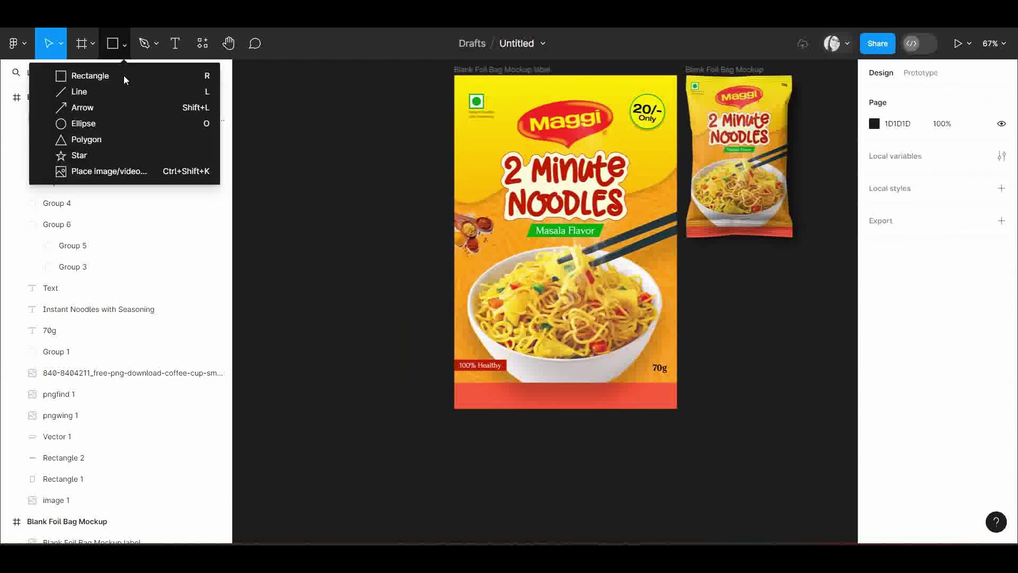
left_click(198, 167)
left_click(154, 140)
left_click(303, 132, "ctrl")
left_click(378, 132, "ctrl")
left_click(451, 137, "ctrl")
left_click(397, 298)
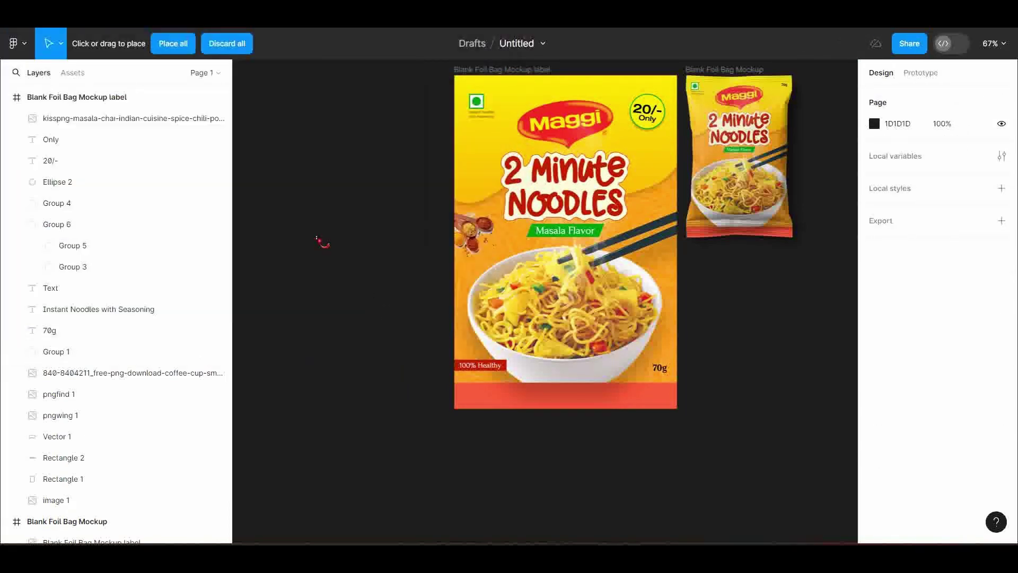
left_click(323, 241)
left_click(618, 490)
scroll(535, 278, "down", 5)
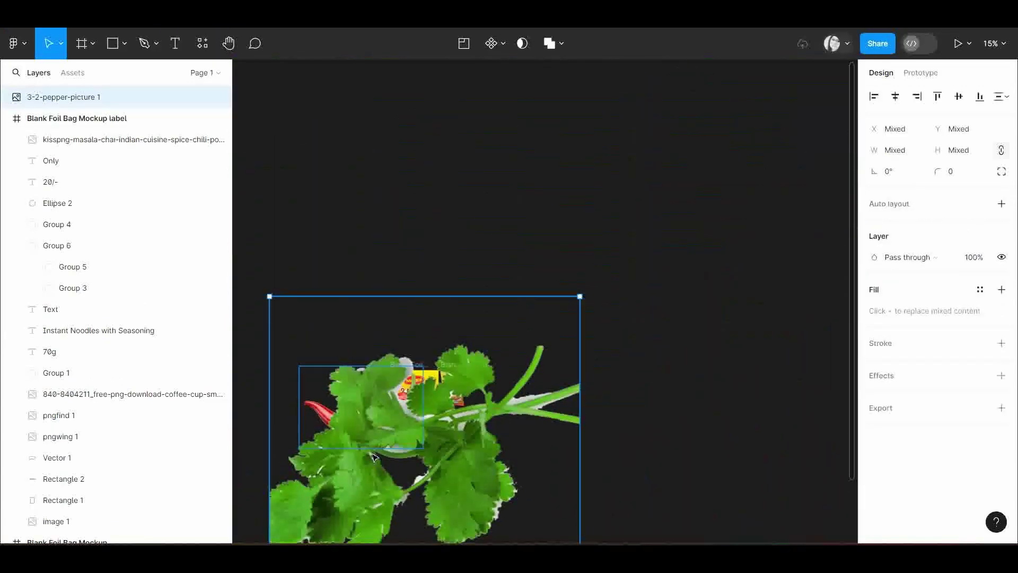
Step: Place the tomato image and position it below the chili
left_click(106, 118)
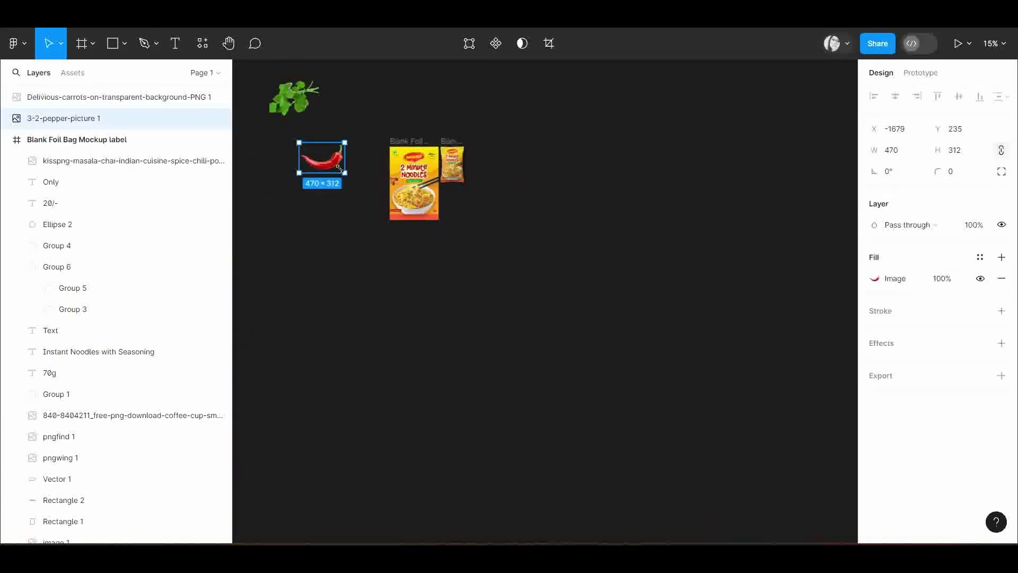
left_click(105, 106)
left_click(322, 241)
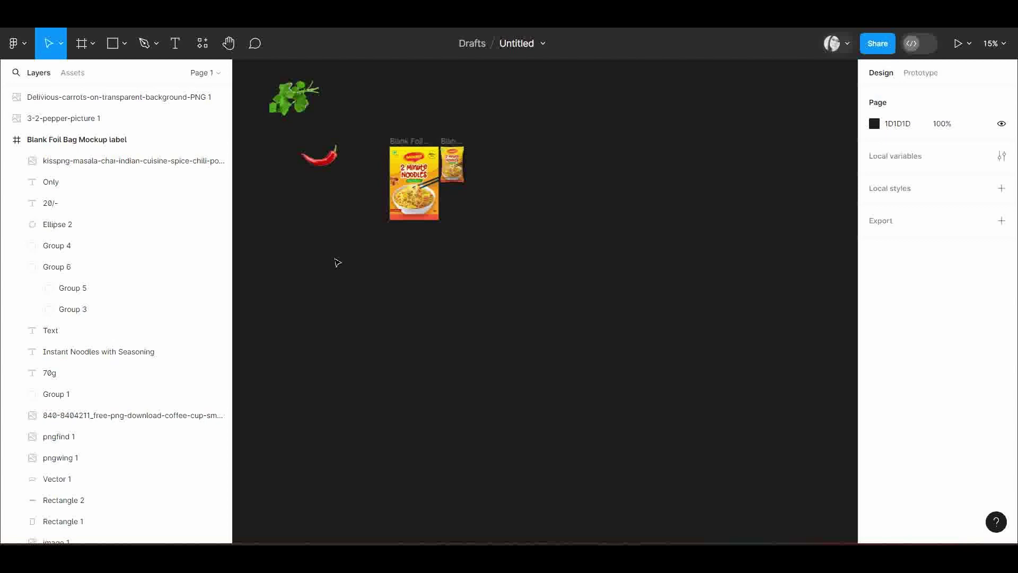
left_click(152, 162)
key("Escape")
left_click(124, 44)
left_click(121, 175)
double_click(304, 137)
left_click(311, 272)
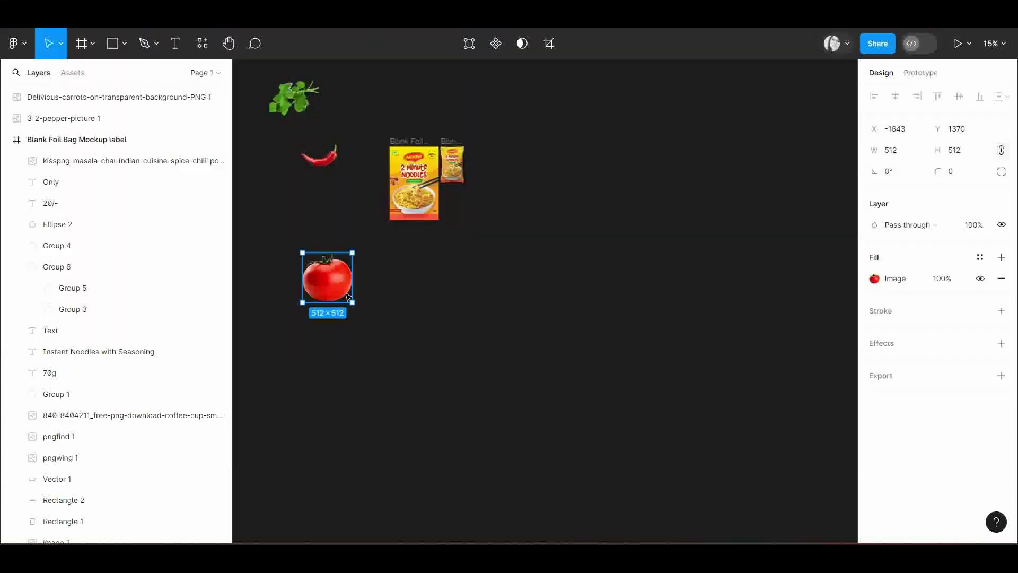
left_click_drag(314, 272, 339, 196)
left_click(292, 104)
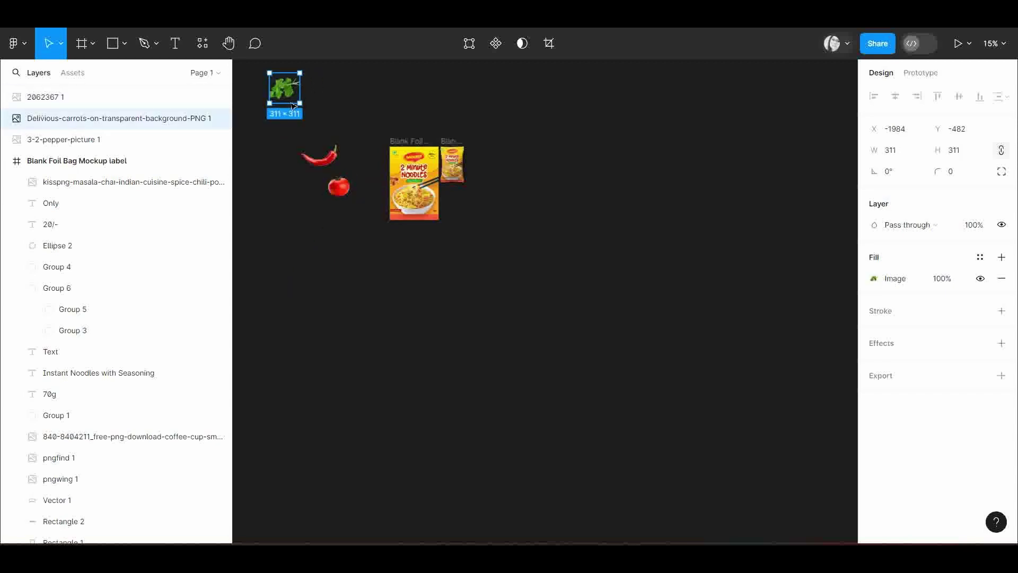
Step: Place the carrots again, shrink them, and line up carrots and coriander beside the tomato
left_click(124, 44)
left_click(121, 175)
left_click(371, 143)
left_click(403, 297)
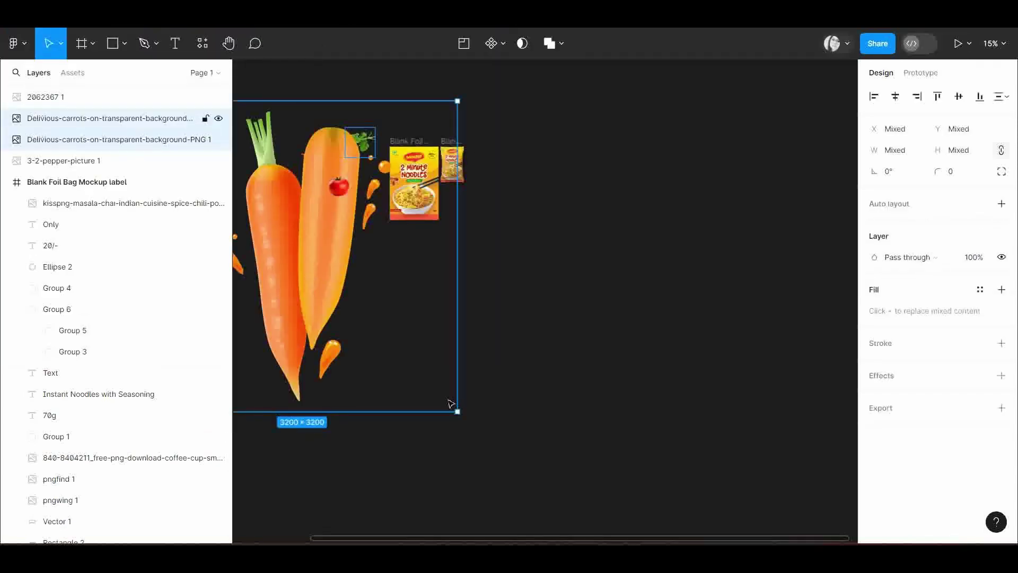
left_click(389, 338)
left_click_drag(459, 392, 304, 241)
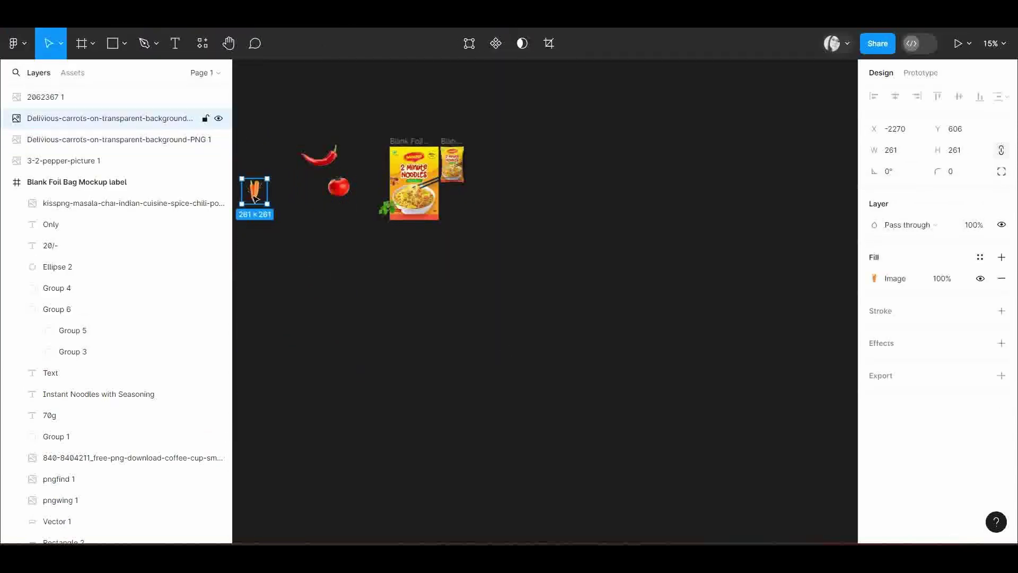
left_click_drag(255, 199, 314, 195)
left_click_drag(385, 207, 362, 189)
scroll(340, 165, "up", 3)
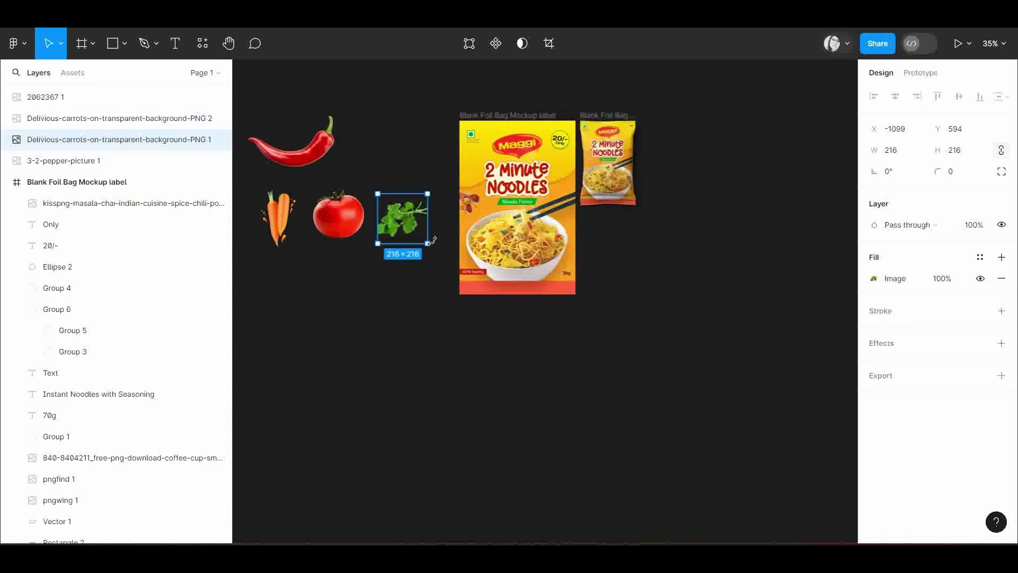
Step: Move the coriander, tomato and chili onto the label and delete the extra carrots
left_click_drag(408, 222, 538, 222)
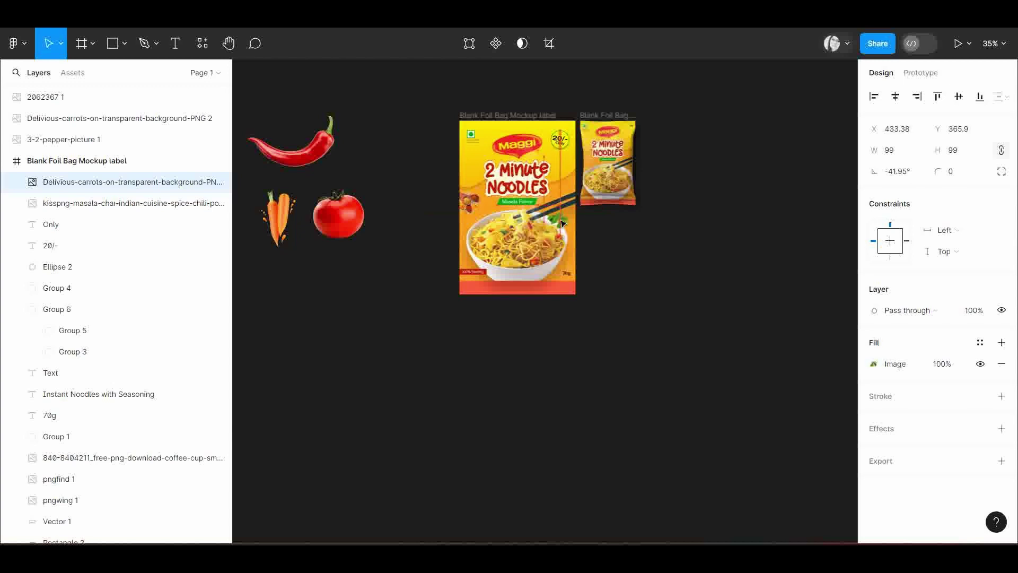
left_click_drag(338, 214, 555, 162)
left_click(291, 141)
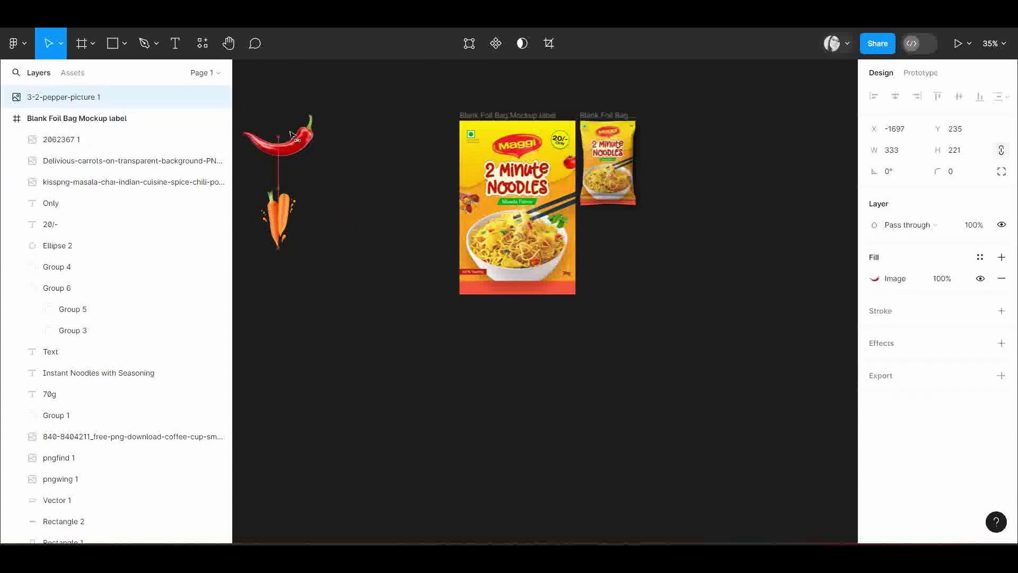
left_click_drag(292, 140, 504, 242)
left_click(297, 241)
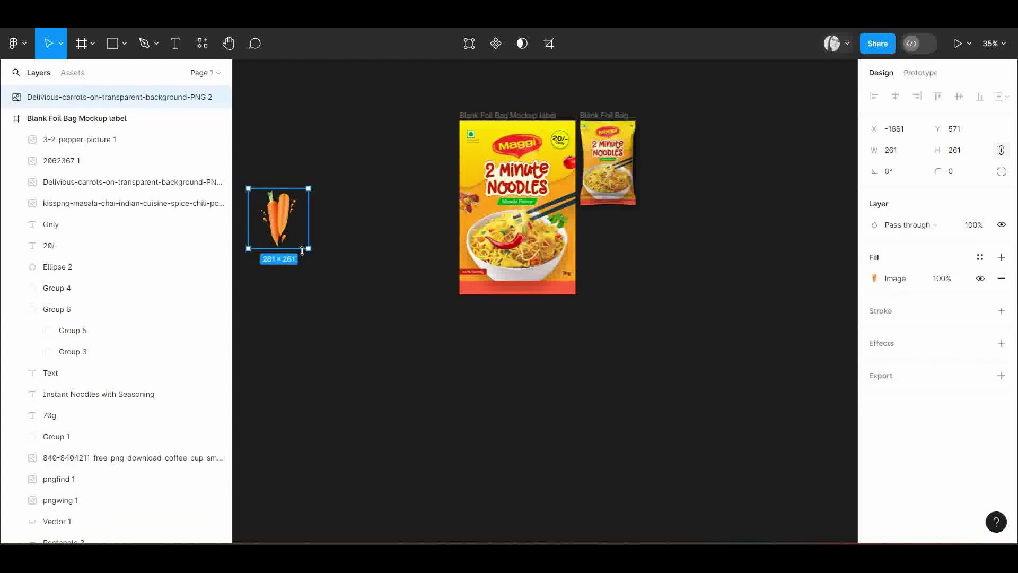
key("Delete")
Step: Enlarge and rotate the tomato, and move the spice spoons off the label
left_click(487, 222)
key("shift+2")
key("Escape")
left_click(656, 204)
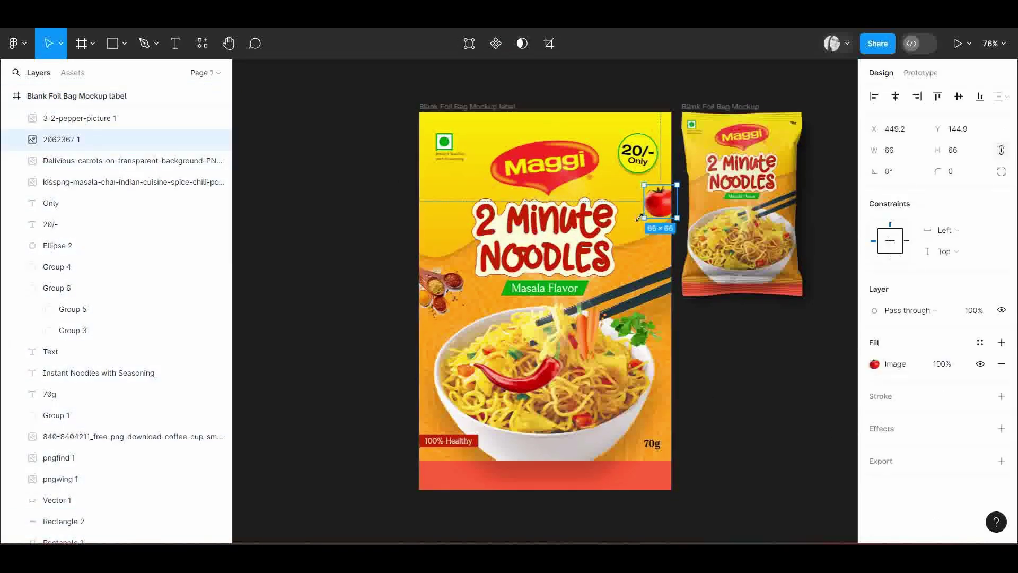
left_click_drag(639, 217, 656, 212)
left_click_drag(443, 289, 371, 263)
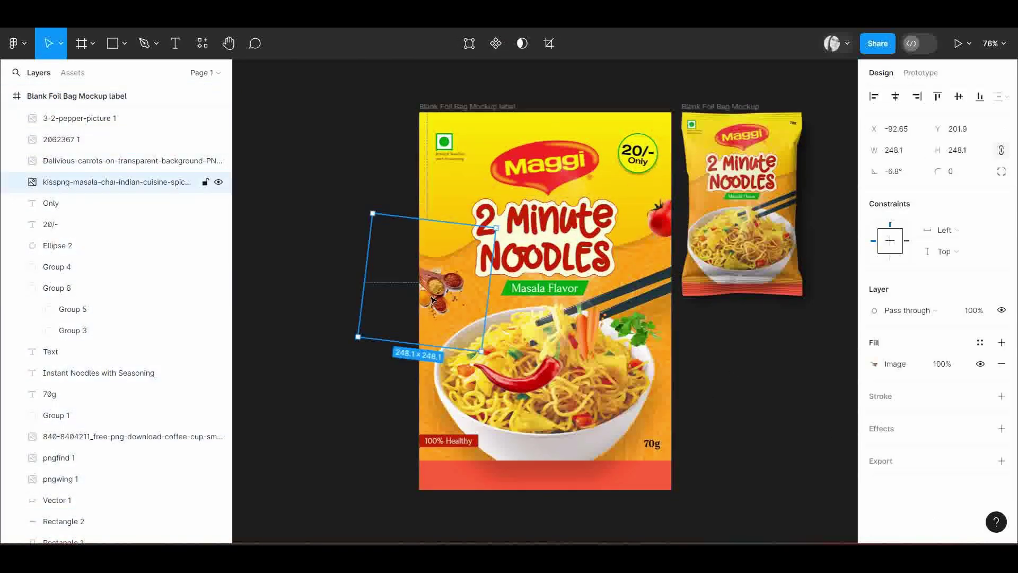
key("Escape")
Step: Move the chili to the label's left edge and add an enlarged, tilted copy beside the bowl
left_click(79, 161)
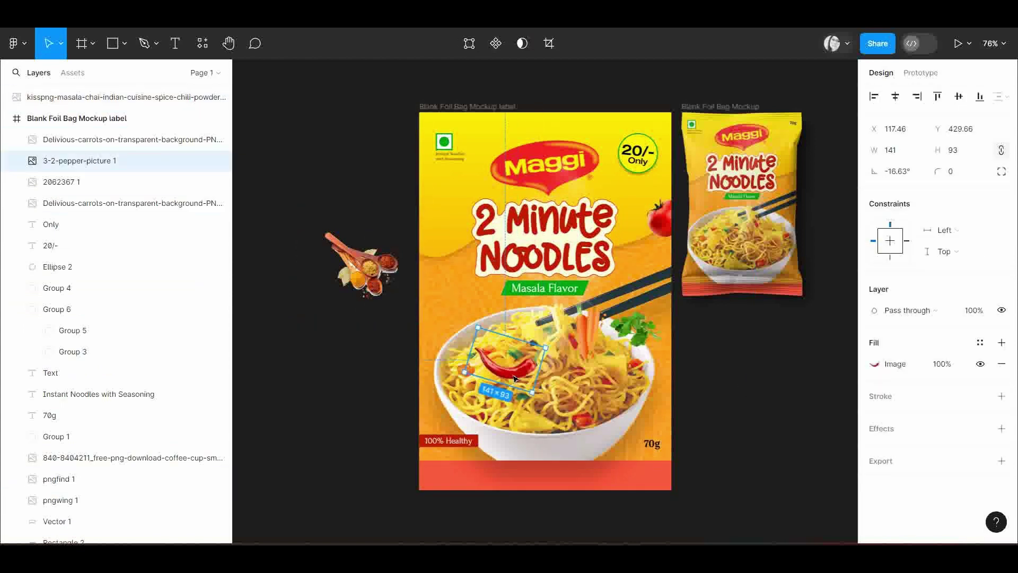
left_click_drag(513, 378, 446, 222)
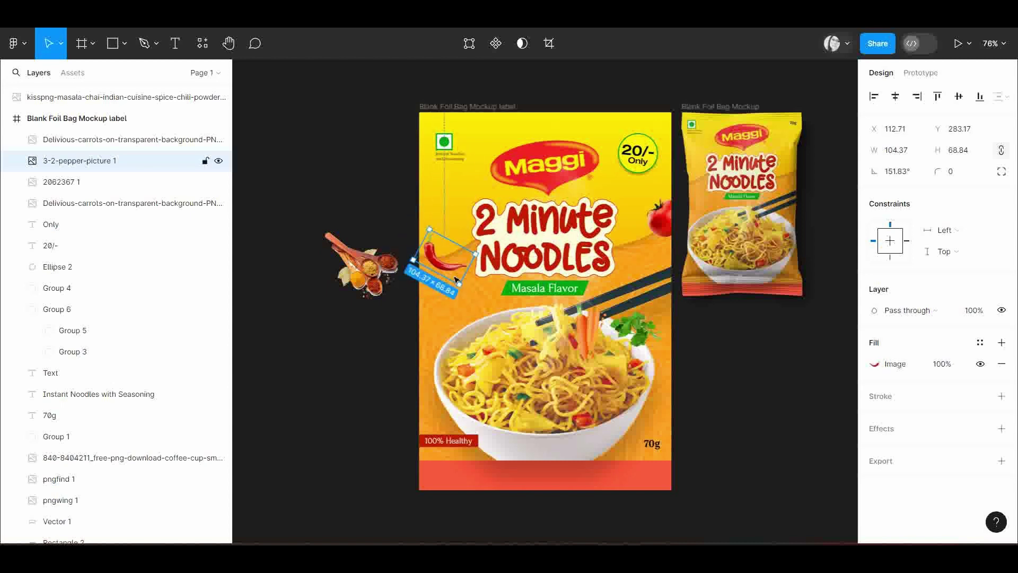
key("ctrl+d")
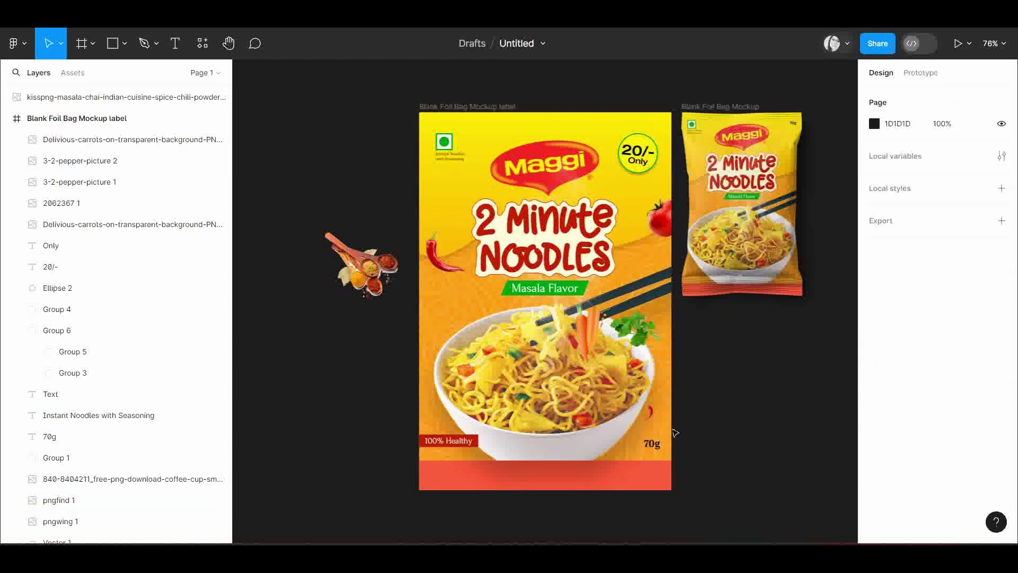
left_click_drag(624, 431, 651, 438)
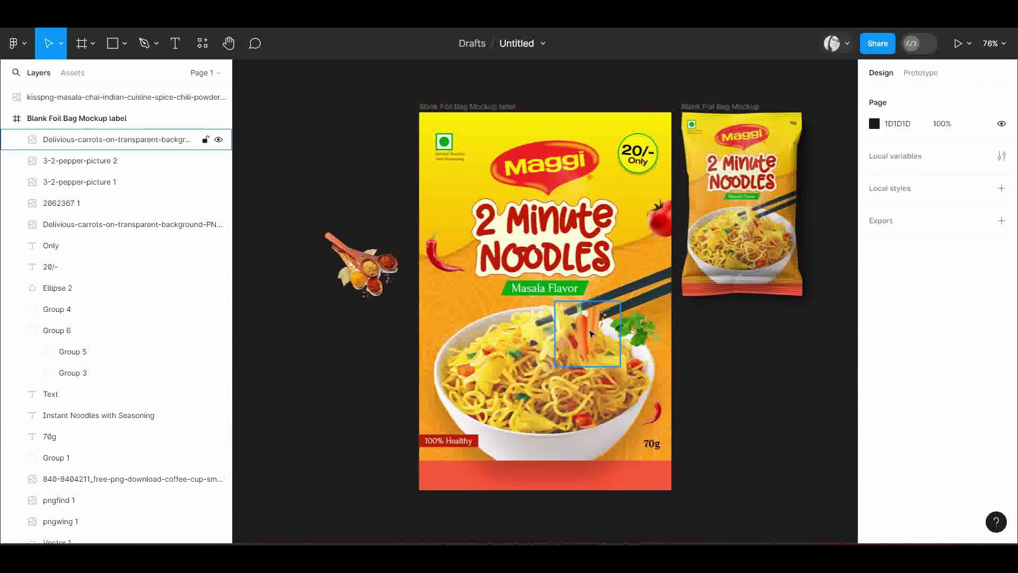
Step: Tilt the carrot into the label's top-left and shift the chili down beside the title
left_click(106, 139)
left_click_drag(594, 345, 446, 332)
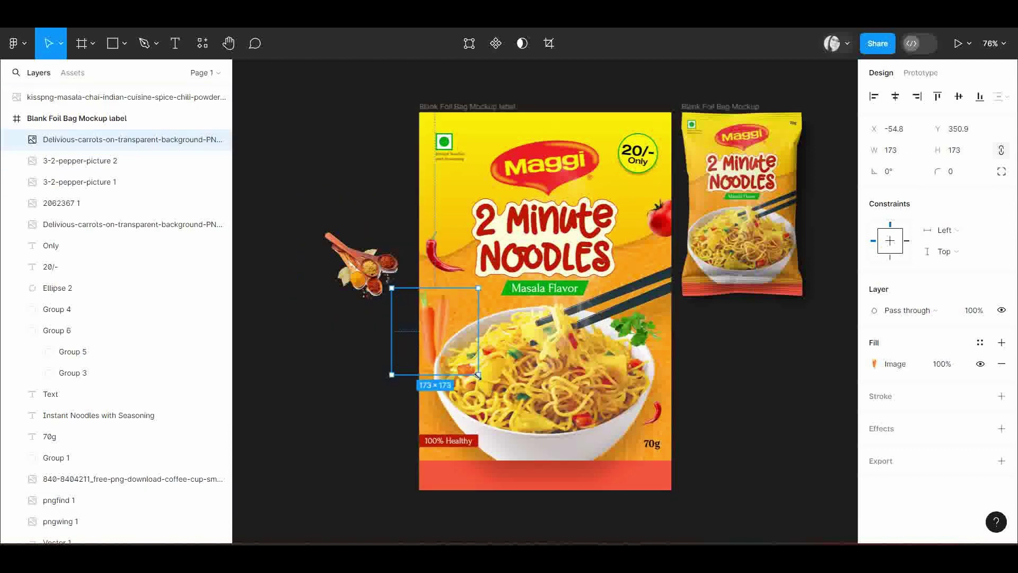
left_click_drag(388, 379, 381, 356)
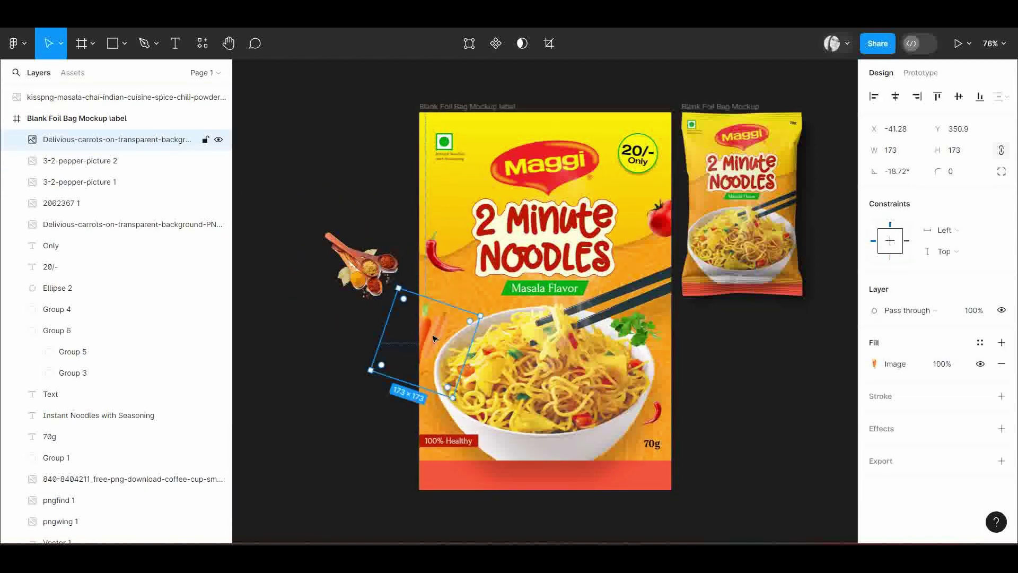
left_click_drag(438, 340, 443, 205)
left_click(366, 263)
left_click(438, 264)
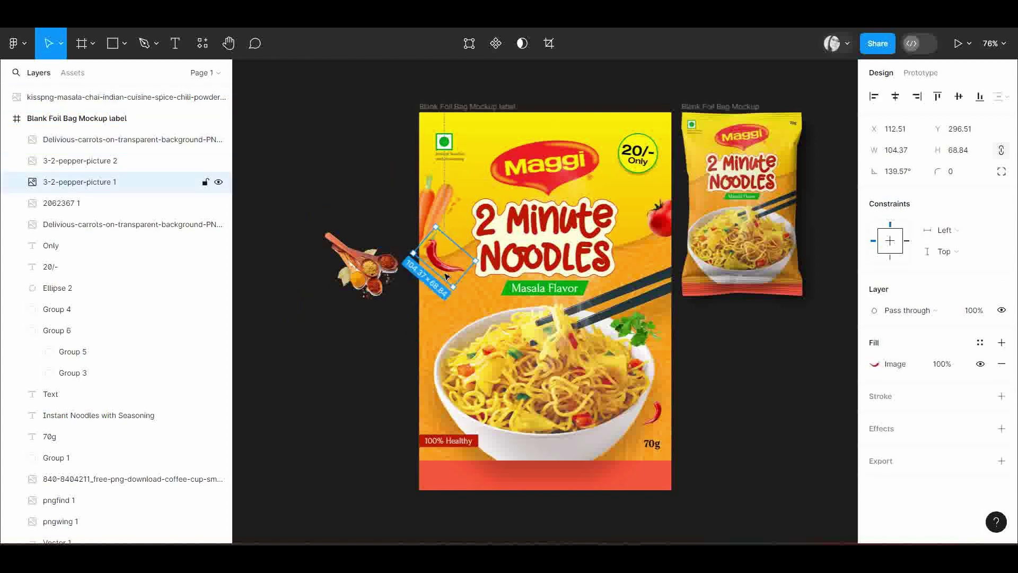
double_click(438, 264)
left_click_drag(438, 264, 451, 286)
mouse_move(436, 251)
left_mouse_down()
mouse_move(432, 229)
mouse_move(444, 249)
mouse_move(390, 254)
left_mouse_up()
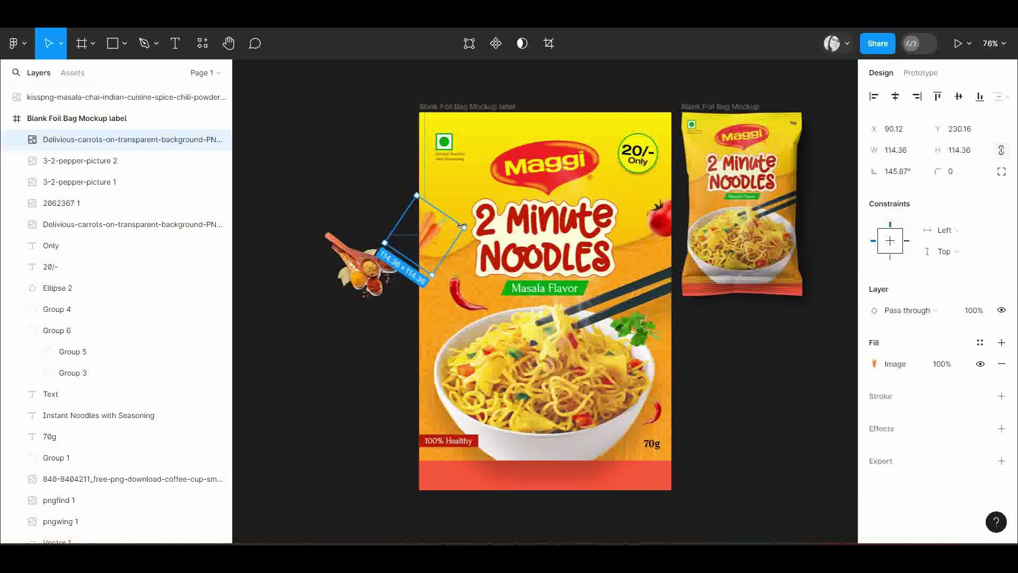
left_click(773, 387)
Step: Resize, rotate and lower the coriander sprig beside the bowl
scroll(772, 387, "down", 1)
left_click(673, 302)
left_click_drag(672, 302, 614, 349)
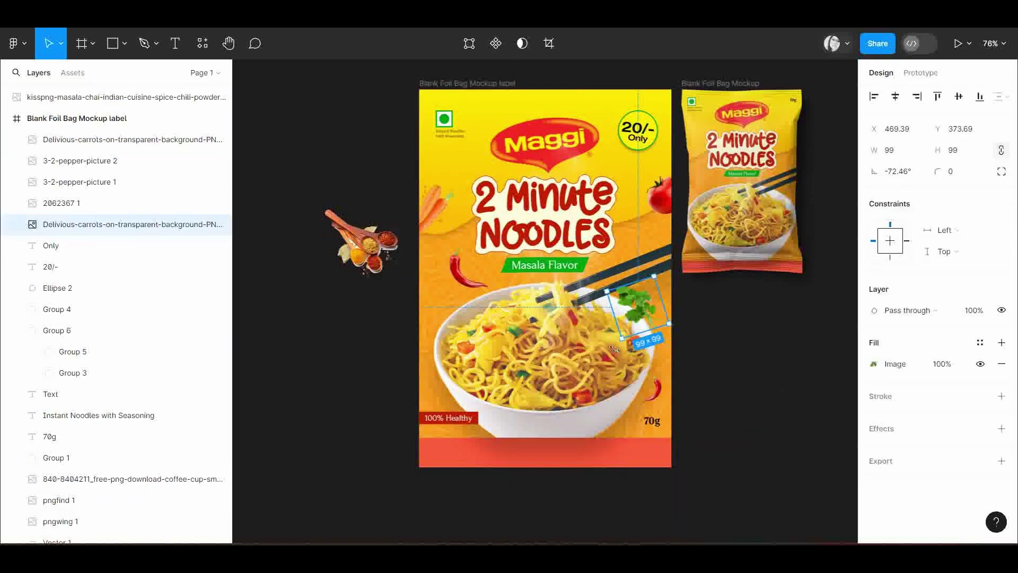
left_click_drag(645, 318, 645, 324)
Step: Bring the coffee-cup steam image forward and reorder its layer just below Group 6
left_click(106, 478)
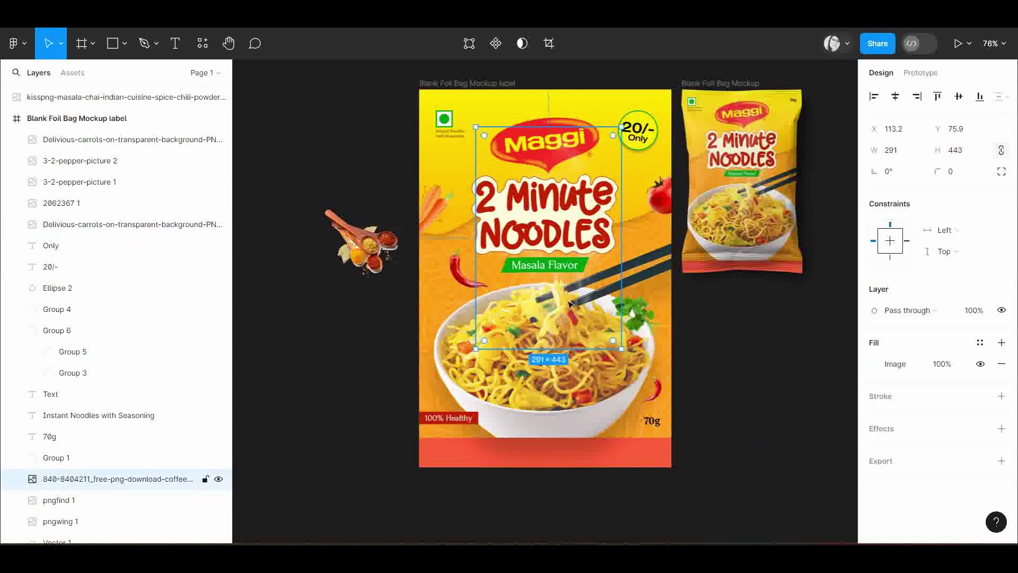
right_click(568, 154)
left_click(583, 257)
left_click(773, 387)
left_click(576, 207)
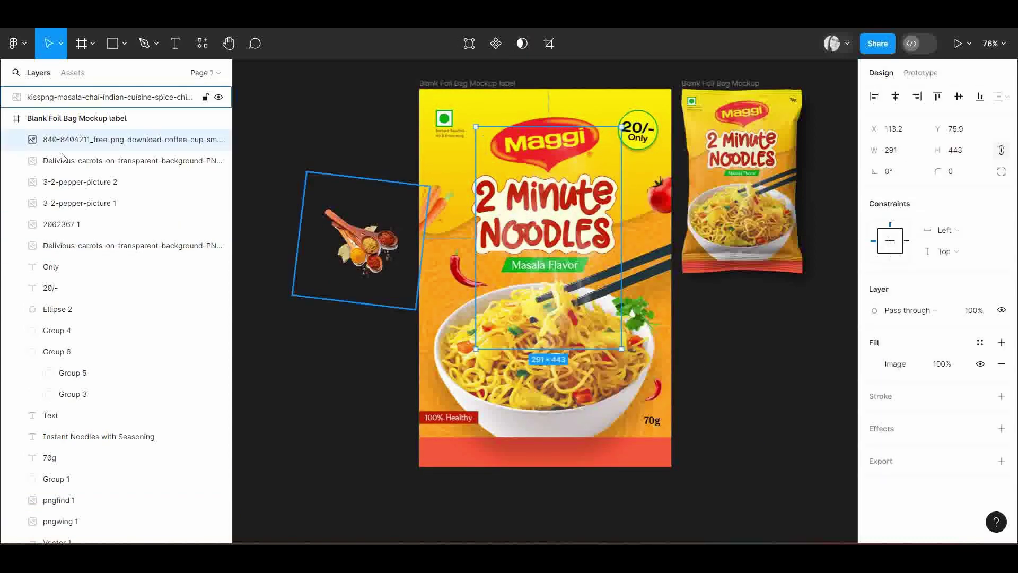
left_click(16, 351)
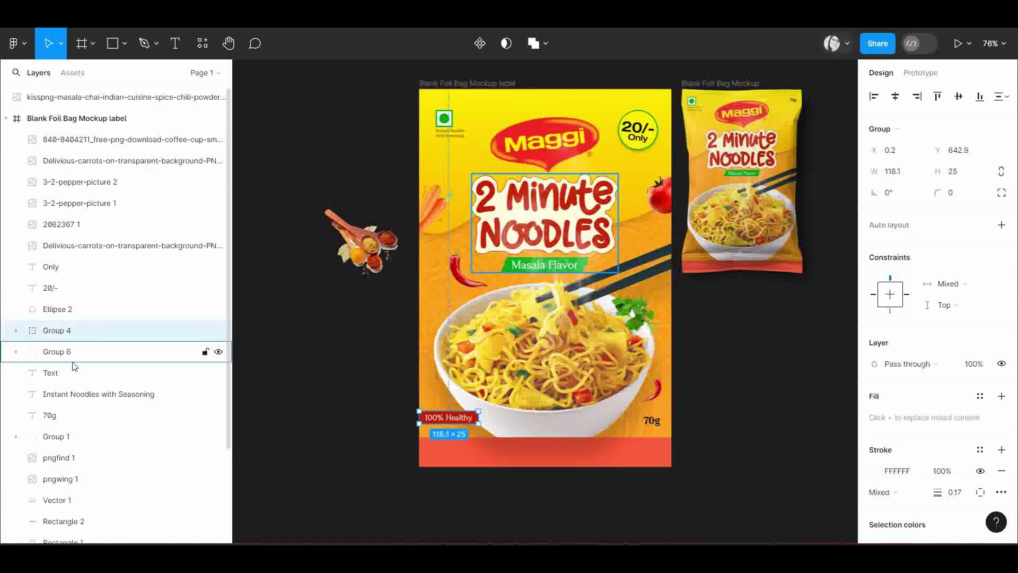
left_click_drag(83, 140, 123, 357)
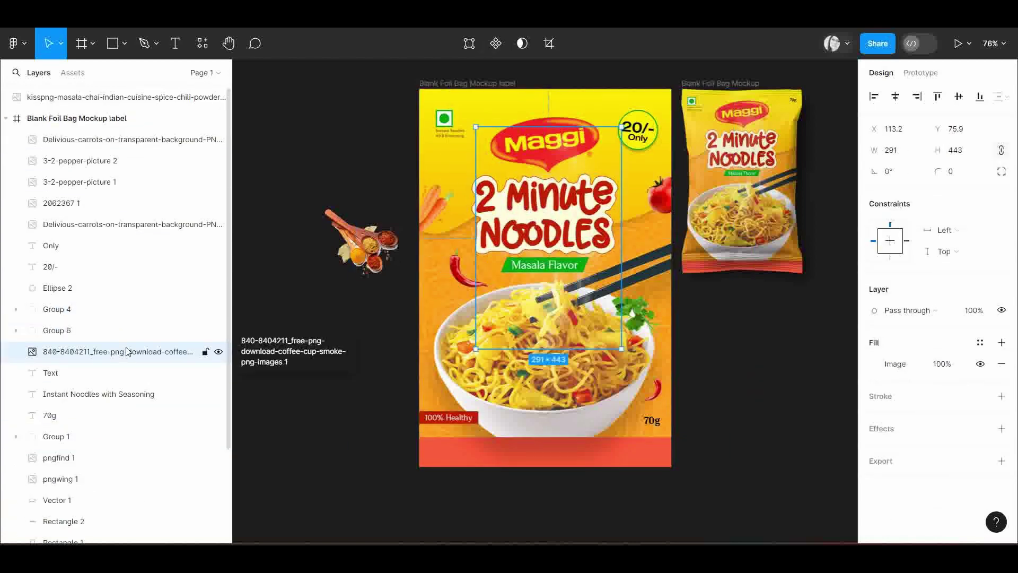
Step: Enlarge and rotate the spice spoons on the label's lower left, behind the noodle bowl
left_click(829, 364)
mouse_move(371, 249)
left_mouse_down()
mouse_move(411, 325)
mouse_move(408, 405)
mouse_move(435, 387)
mouse_move(433, 396)
left_mouse_up()
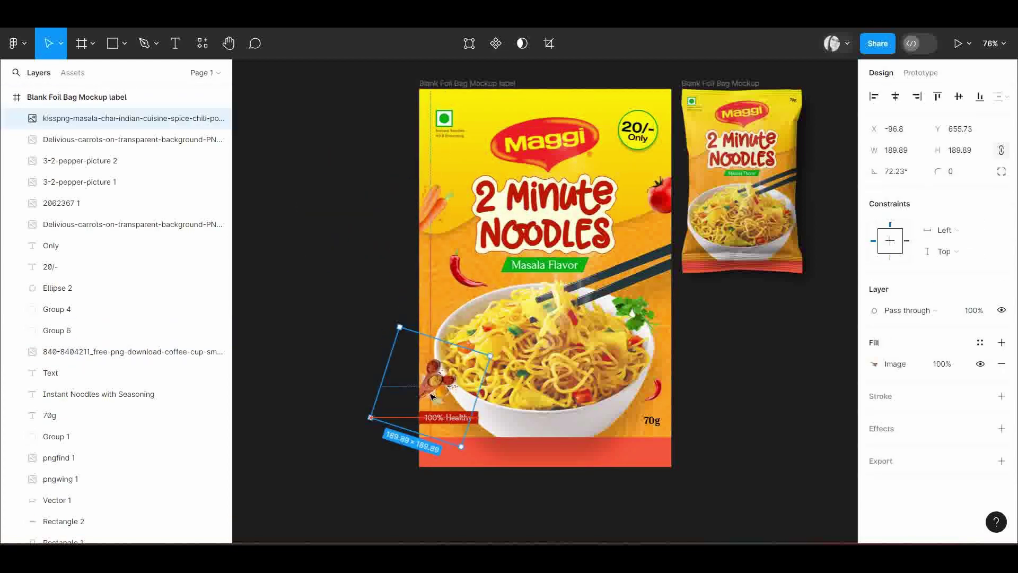
left_click_drag(433, 396, 481, 382)
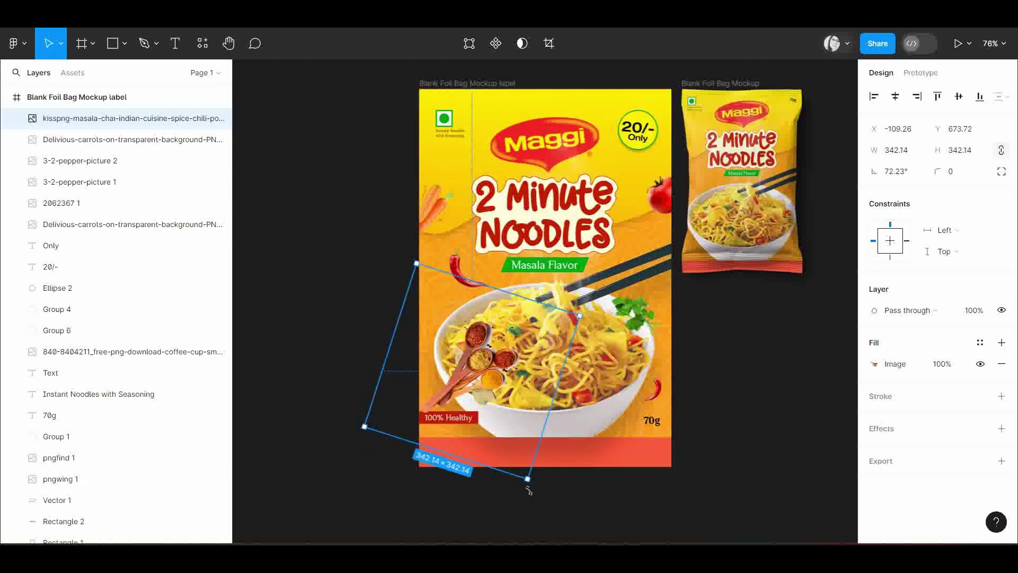
left_click_drag(529, 490, 501, 451)
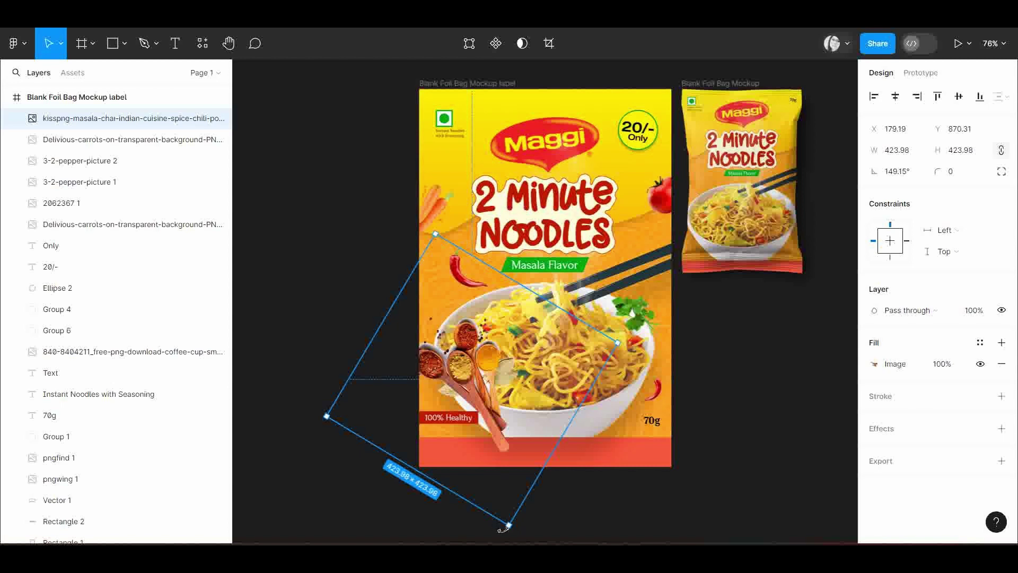
left_click_drag(502, 529, 522, 525)
left_click_drag(93, 121, 98, 501)
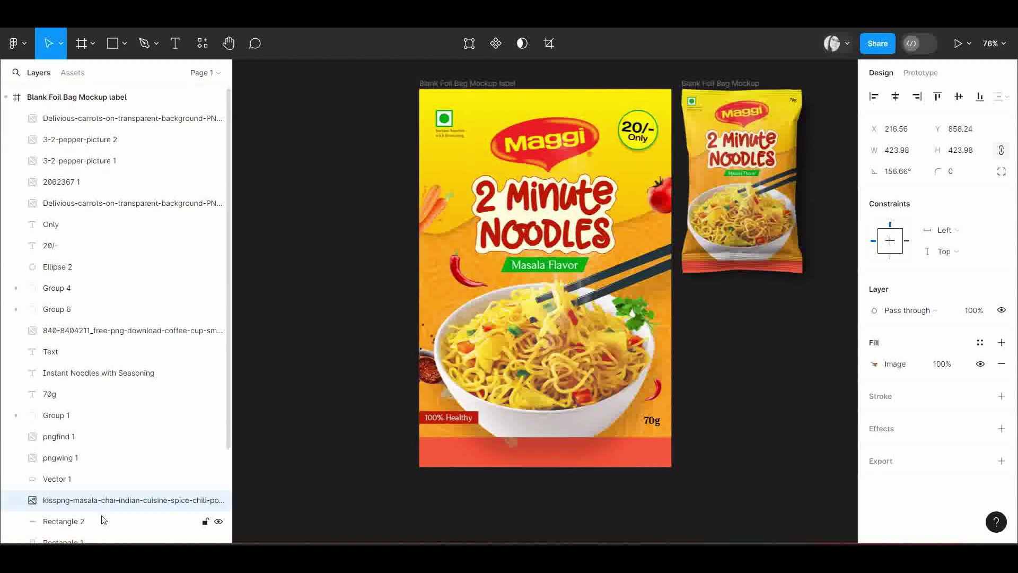
mouse_move(530, 523)
left_mouse_down()
mouse_move(500, 521)
mouse_move(499, 483)
left_mouse_up()
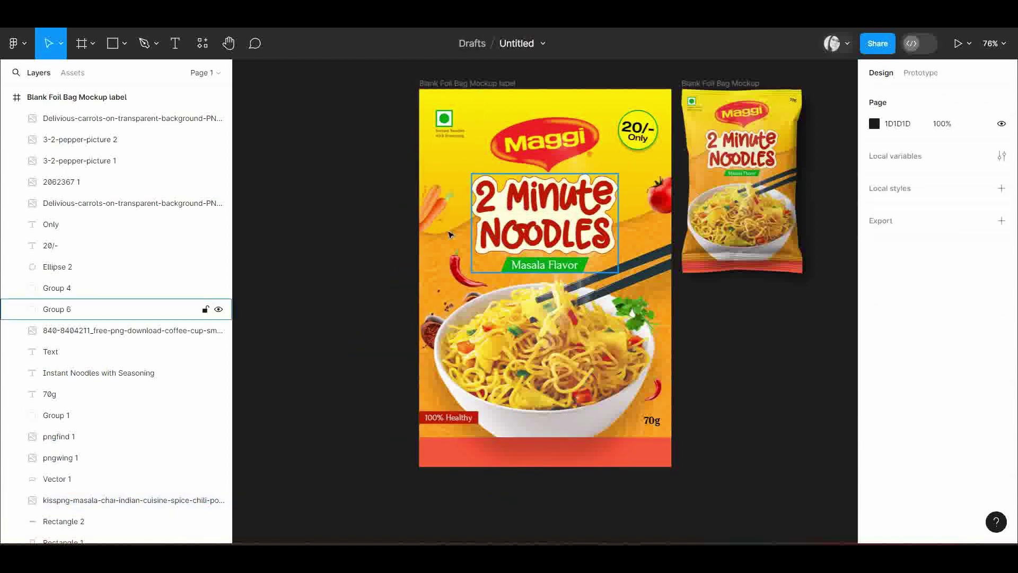
Step: Change the Masala Flavor banner fill from green to red BC1700
left_click(465, 268)
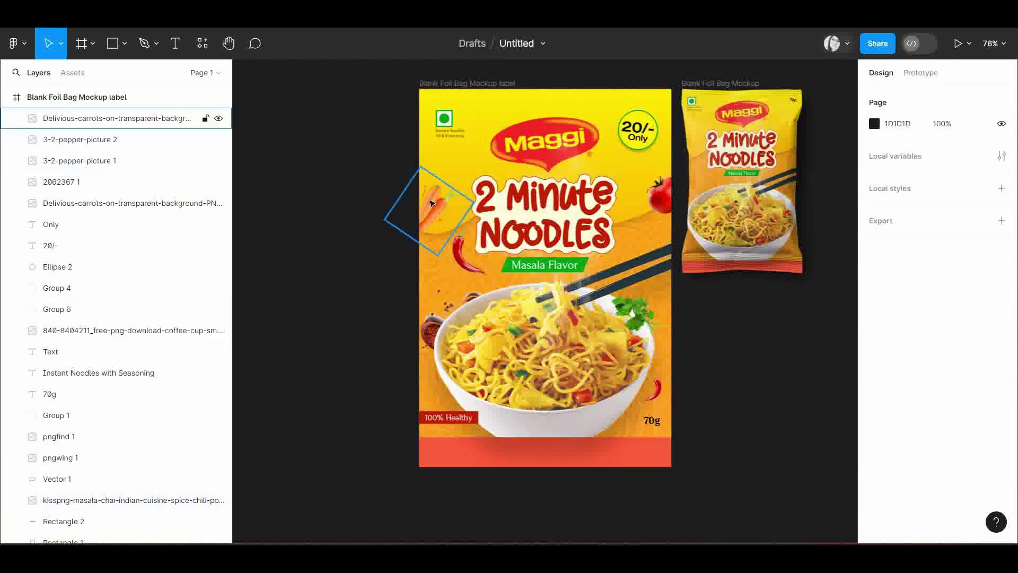
left_click(661, 208)
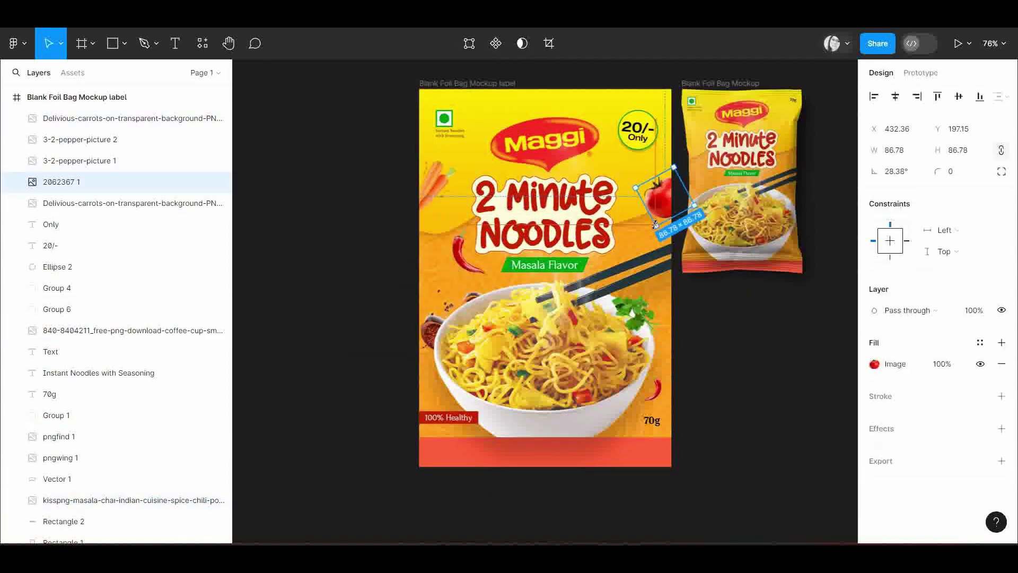
left_click(742, 383)
double_click(585, 266)
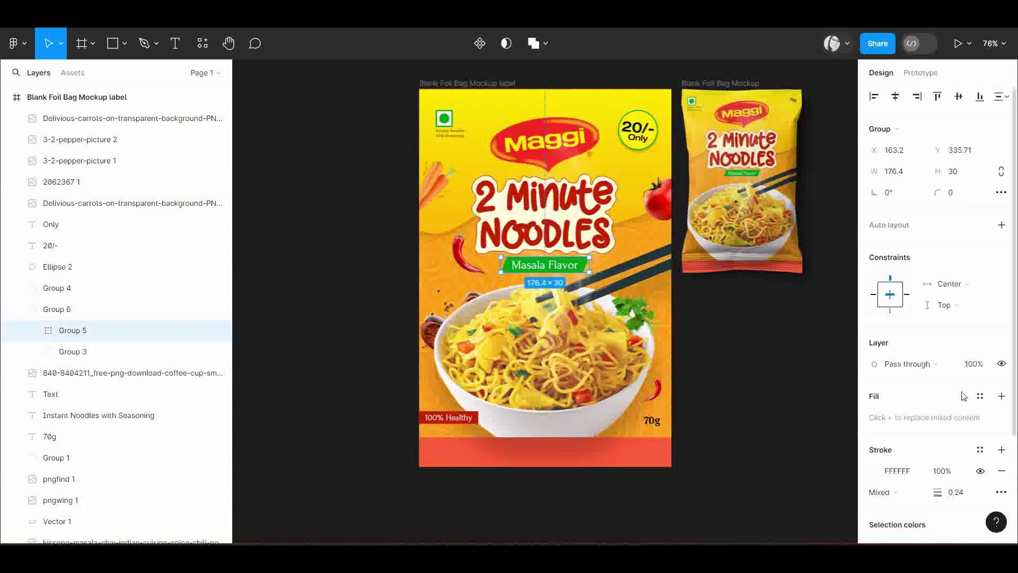
scroll(928, 371, "down", 3)
left_click(874, 428)
left_click(718, 384)
left_click(758, 111)
left_click(365, 227)
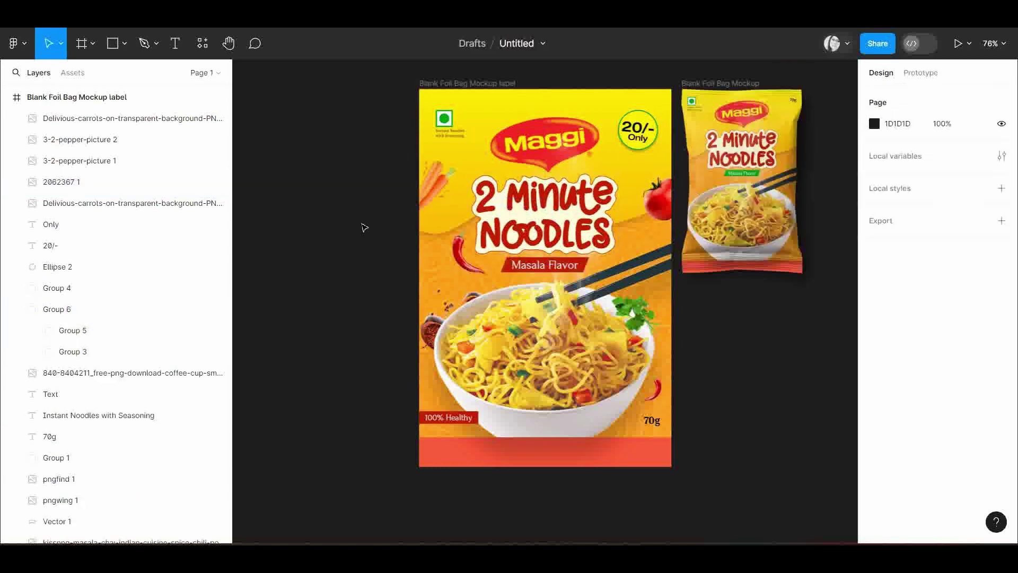
left_click(483, 83)
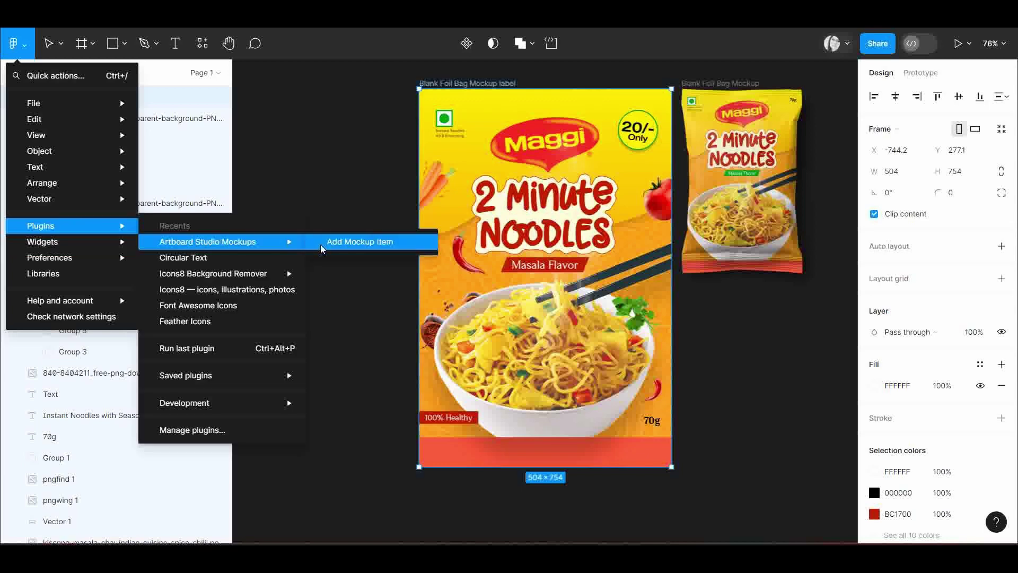
Step: Render the selected label frame onto the foil bag mockup with Artboard Studio Mockups
left_click(375, 425)
left_click(337, 427)
left_click(106, 97)
left_click(16, 43)
mouse_move(43, 241)
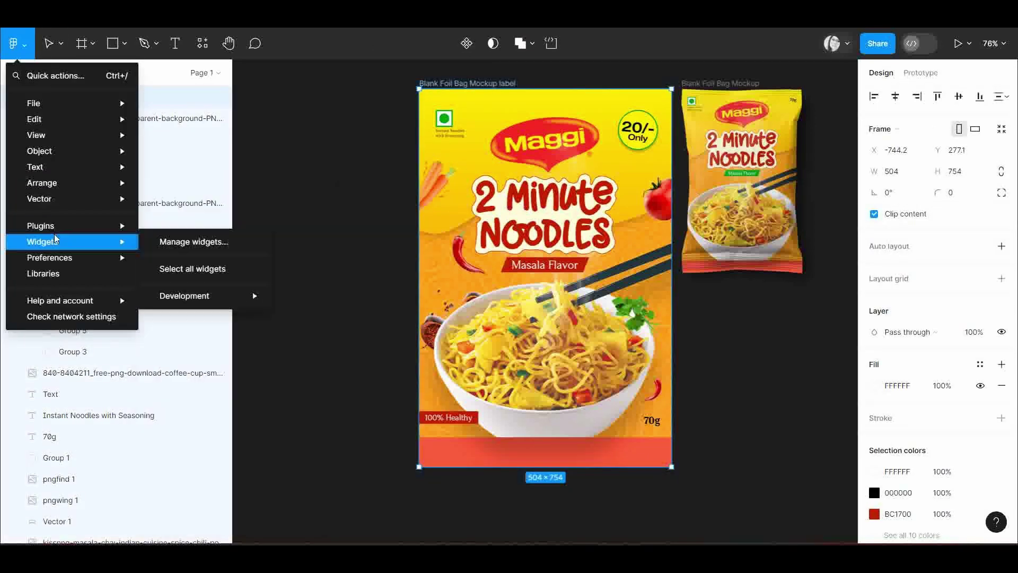
left_click(228, 239)
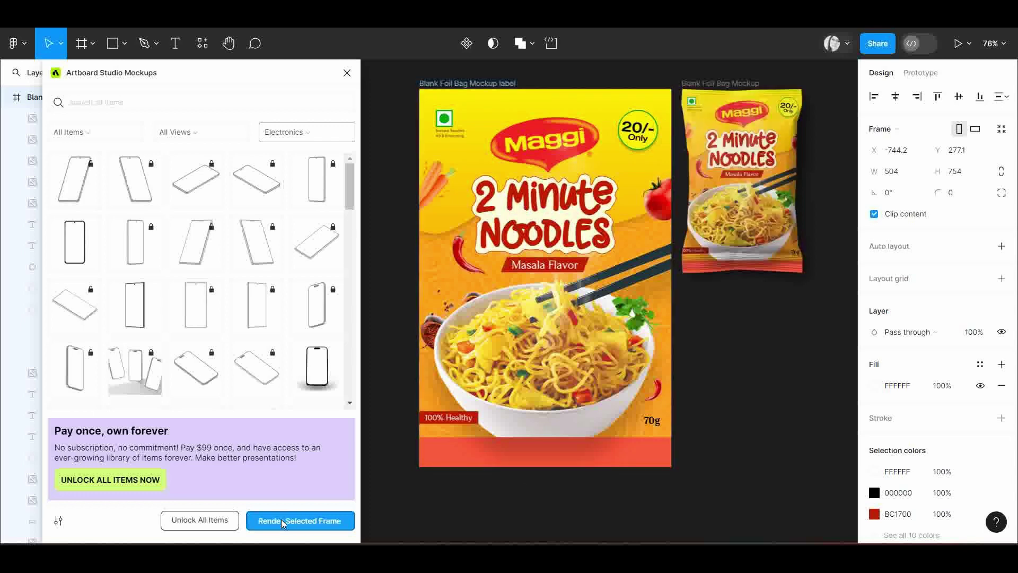
left_click(347, 72)
Step: Shrink the noodle bowl to 604×370, shift it left, and shrink the coriander to about 68 px
left_click(535, 371)
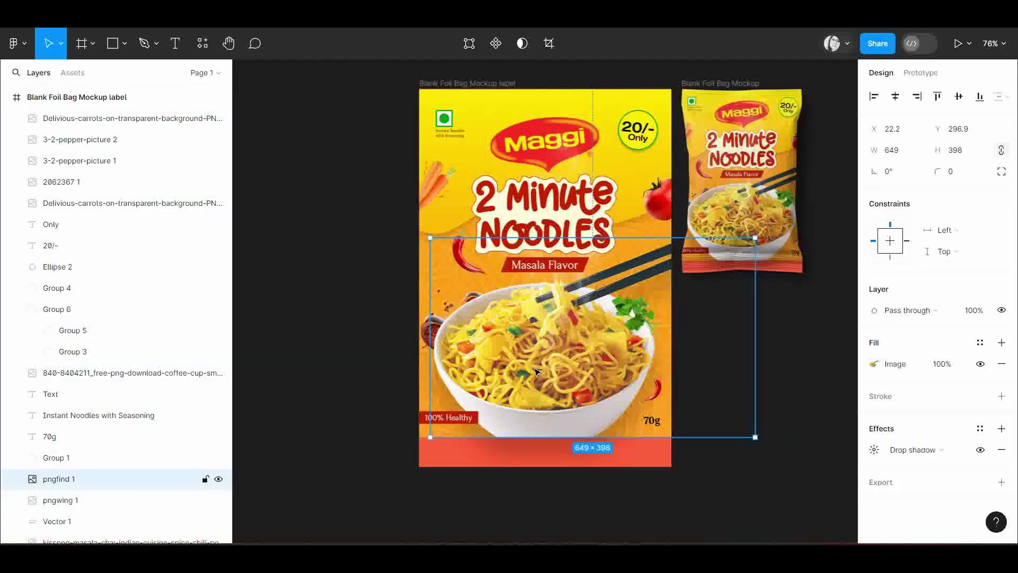
left_click_drag(430, 238, 452, 251)
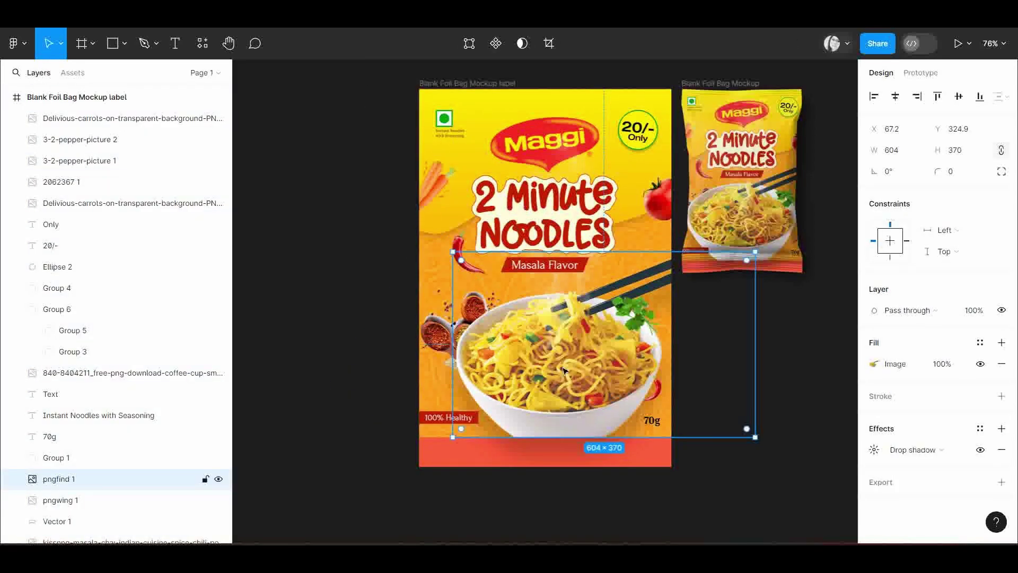
left_click_drag(565, 369, 550, 375)
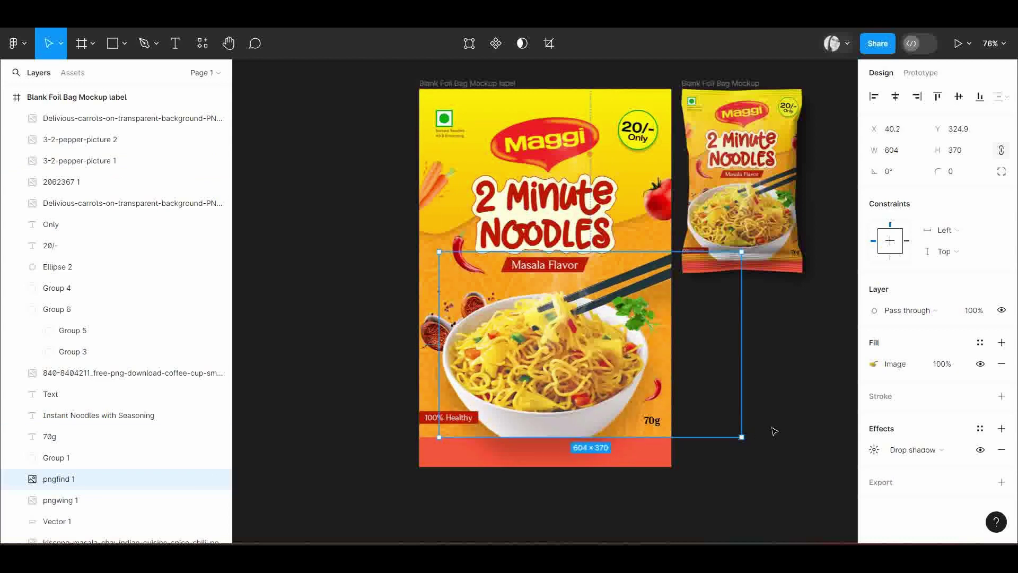
left_click(635, 320)
left_click_drag(624, 333, 633, 322)
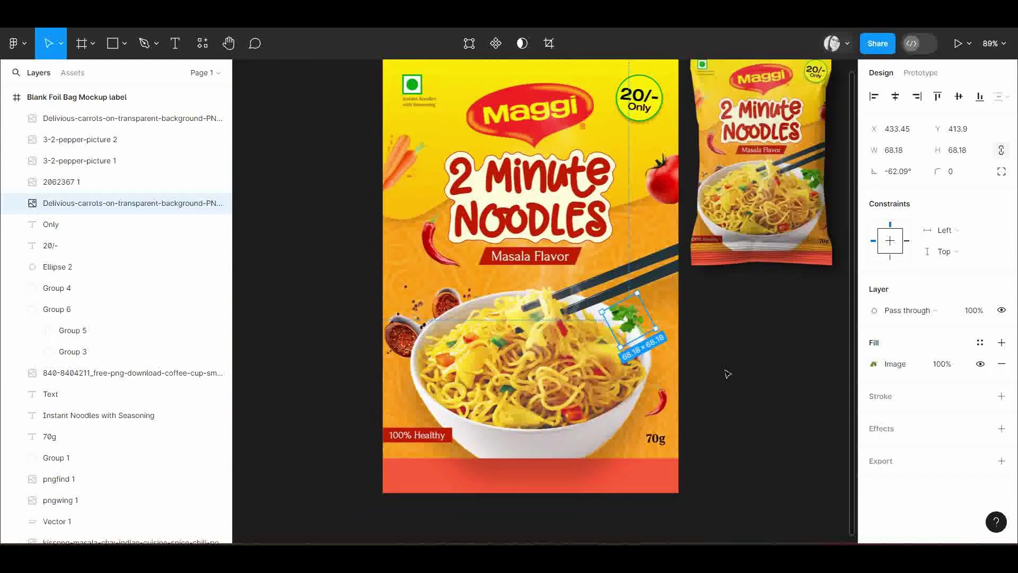
left_click(757, 426)
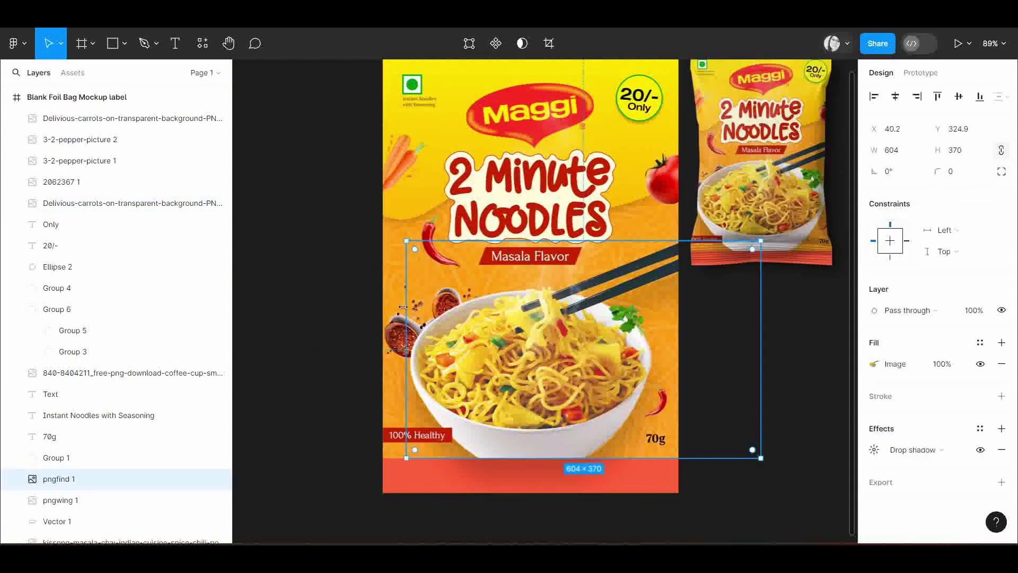
Step: Reopen the mockups plugin on the mockup label frame, review it, then close the plugin
left_click(727, 394)
scroll(727, 394, "down", 2)
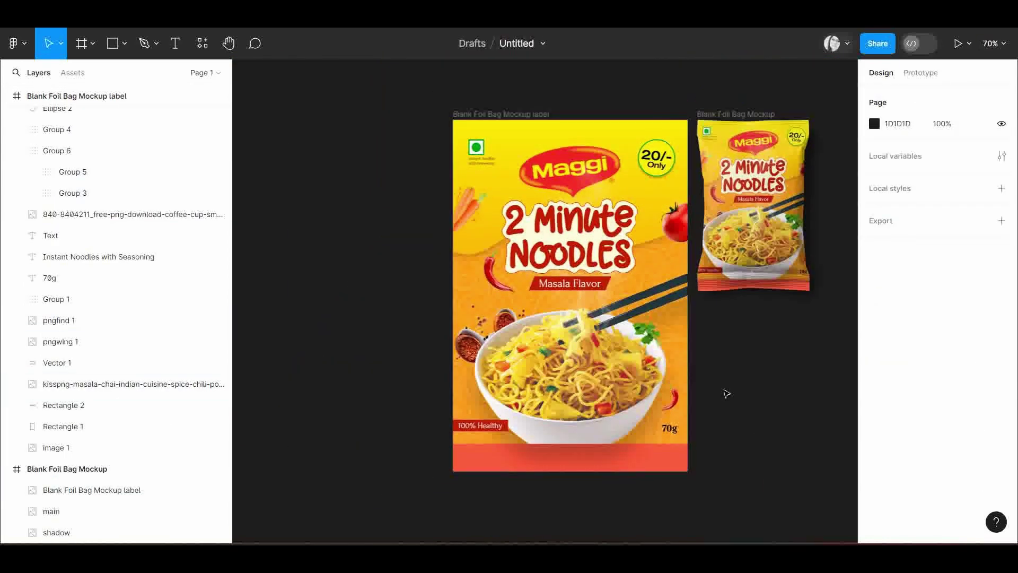
left_click(501, 114)
left_click(16, 43)
left_click(333, 241)
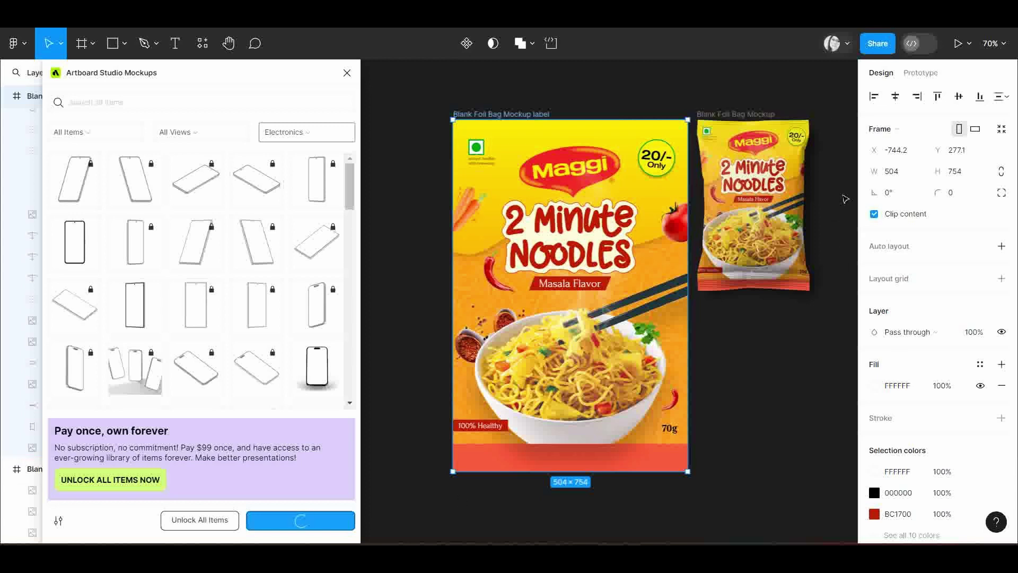
scroll(841, 160, "up", 3)
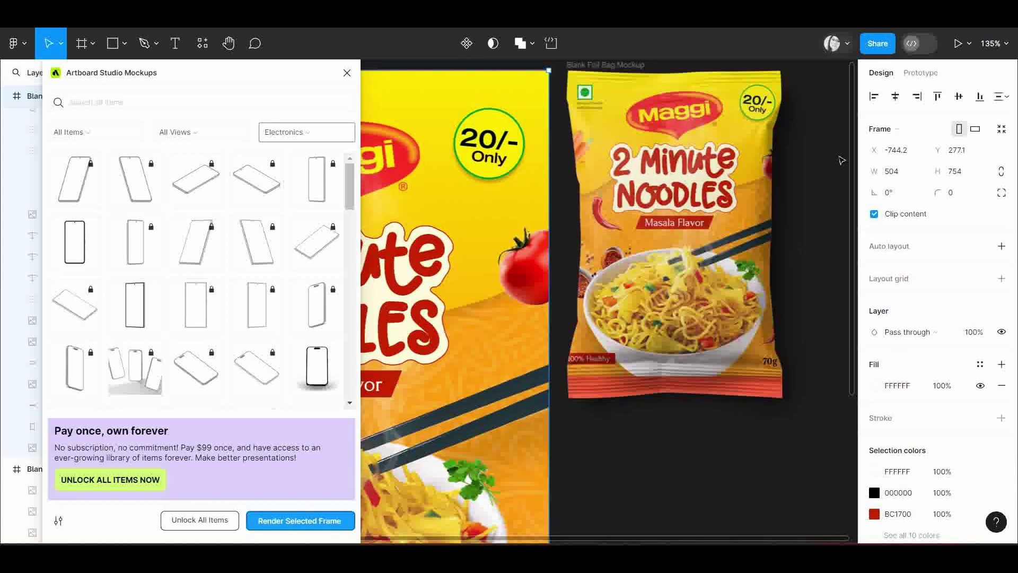
scroll(841, 160, "down", 2)
scroll(841, 160, "down", 2)
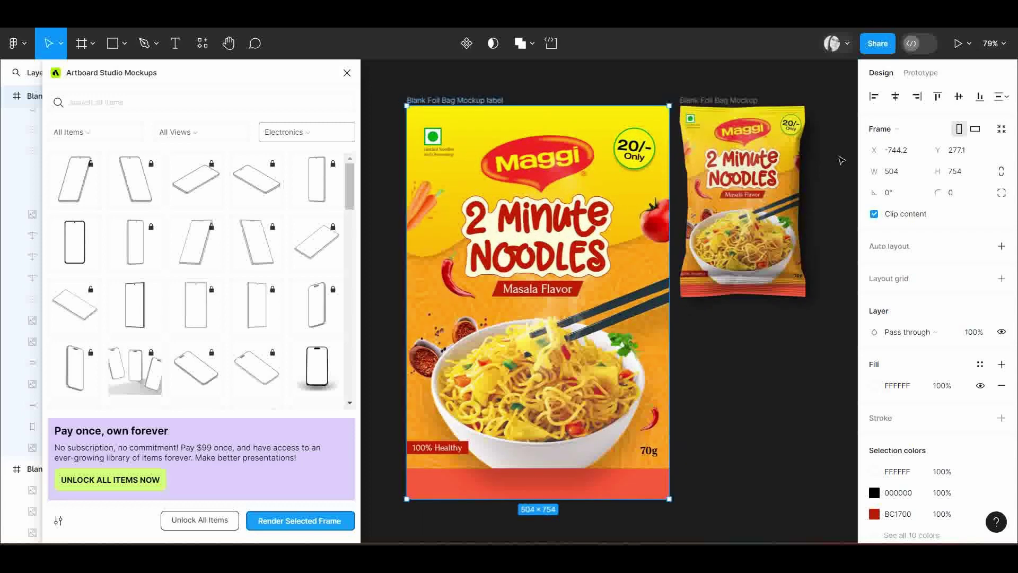
left_click(346, 73)
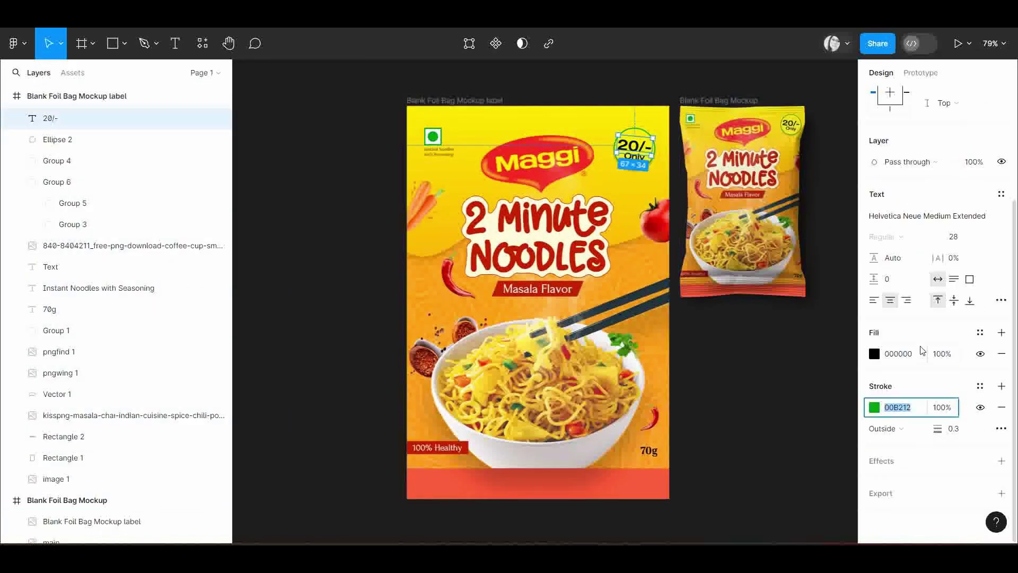
Step: Adjust the 20/- price text's stroke colour and set its thickness to 0.3
left_click(874, 407)
key("Escape")
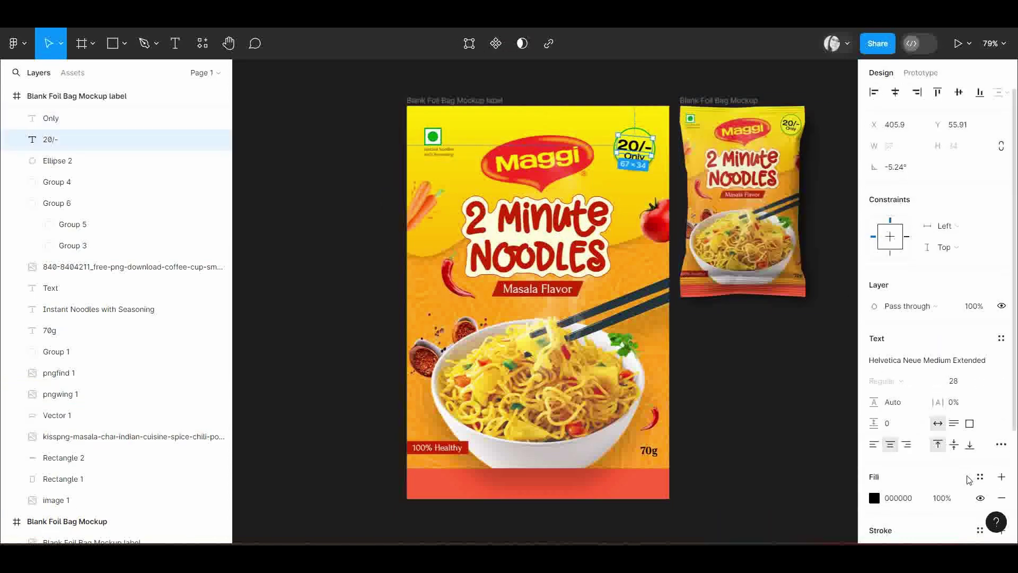
scroll(968, 480, "down", 3)
left_click(966, 434)
type("0.3")
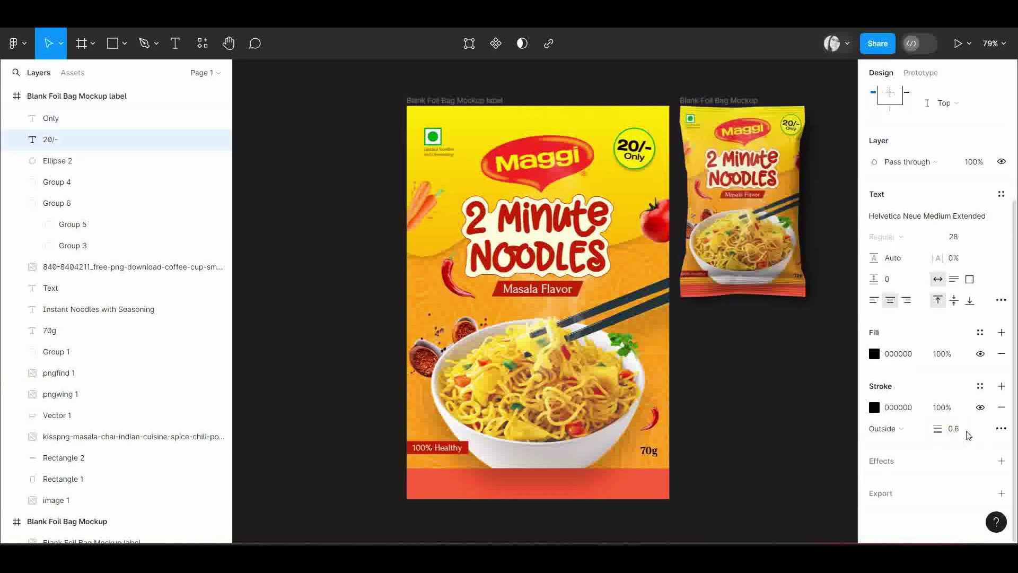
left_click(785, 440)
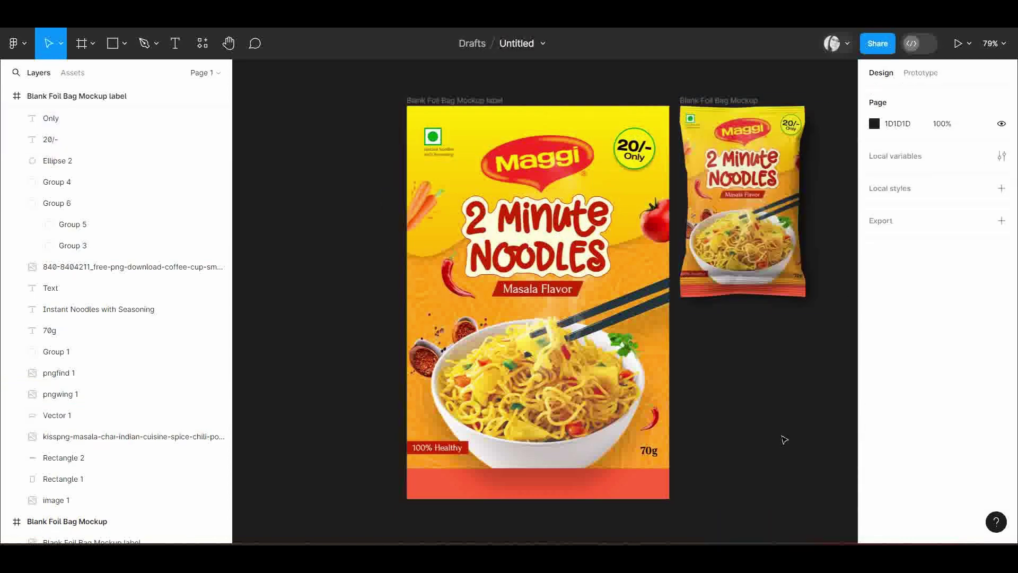
Step: Recolour the label's bottom band to a darker red
left_click(604, 484)
left_click(870, 364)
left_click(718, 386)
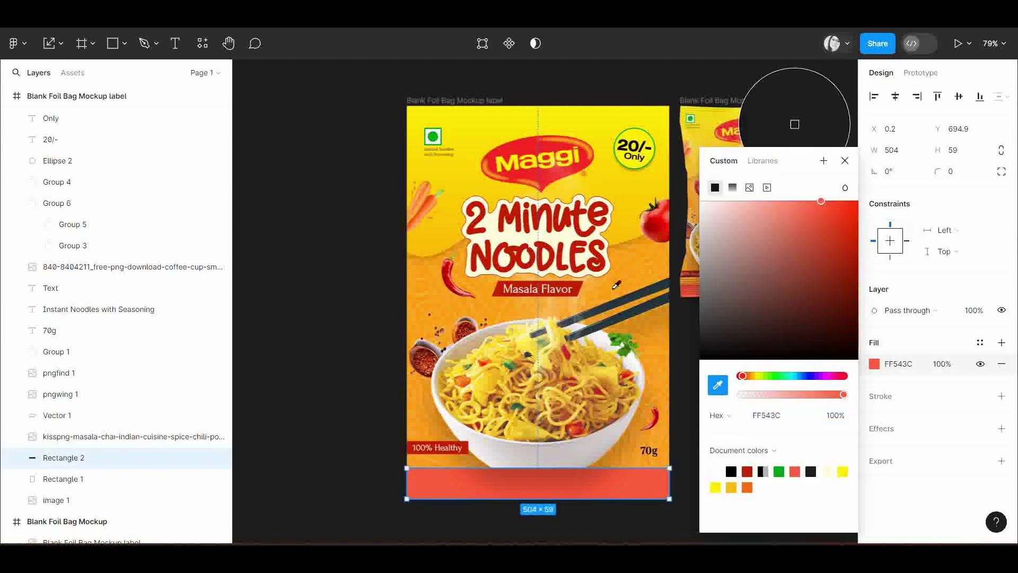
left_click(606, 253)
left_click(330, 285)
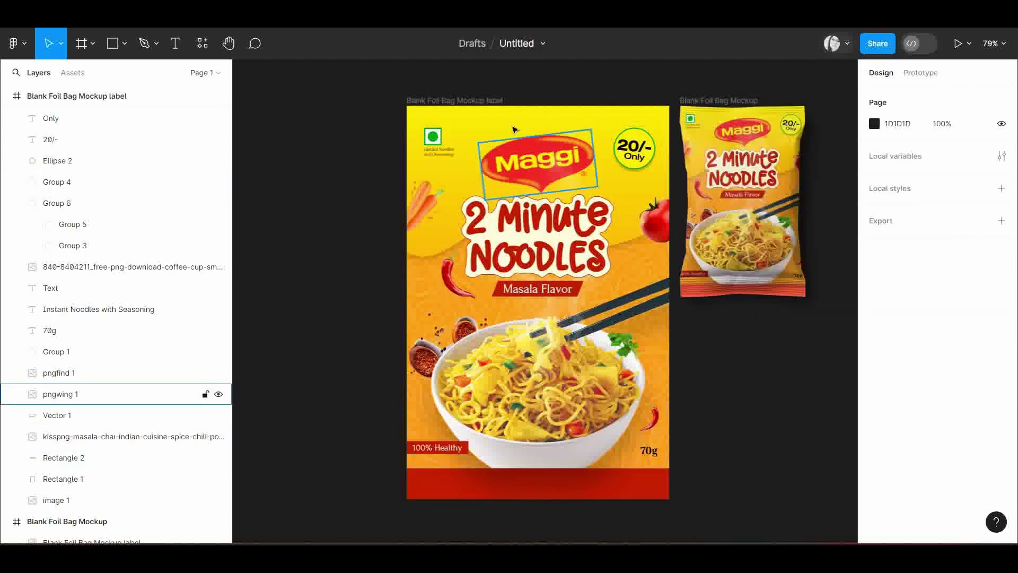
Step: Set the price circle Ellipse 2 outline to BC1700, matching the bottom band
left_click(58, 160)
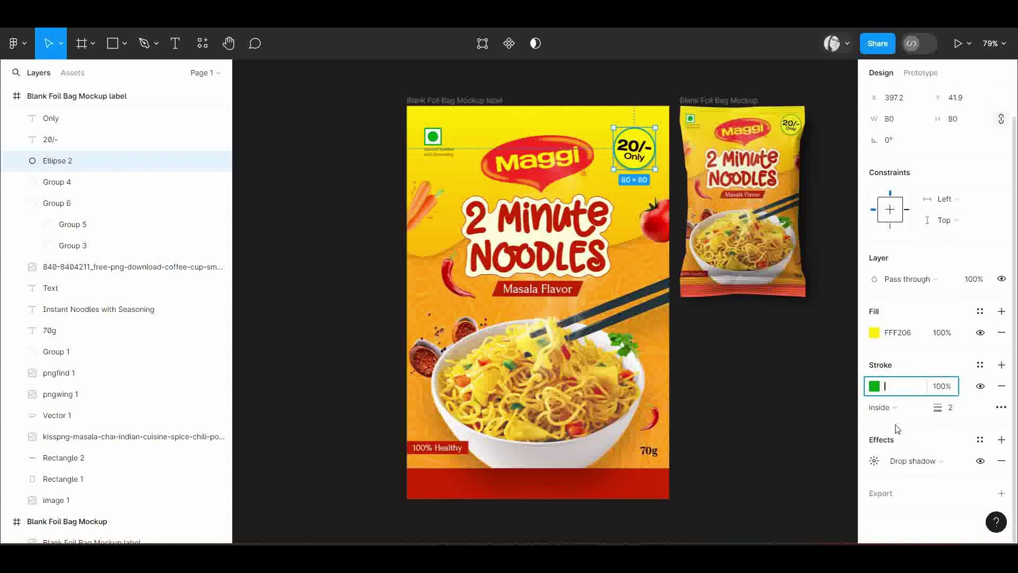
left_click(648, 507)
left_click(637, 487)
left_click(902, 363)
left_click(652, 138)
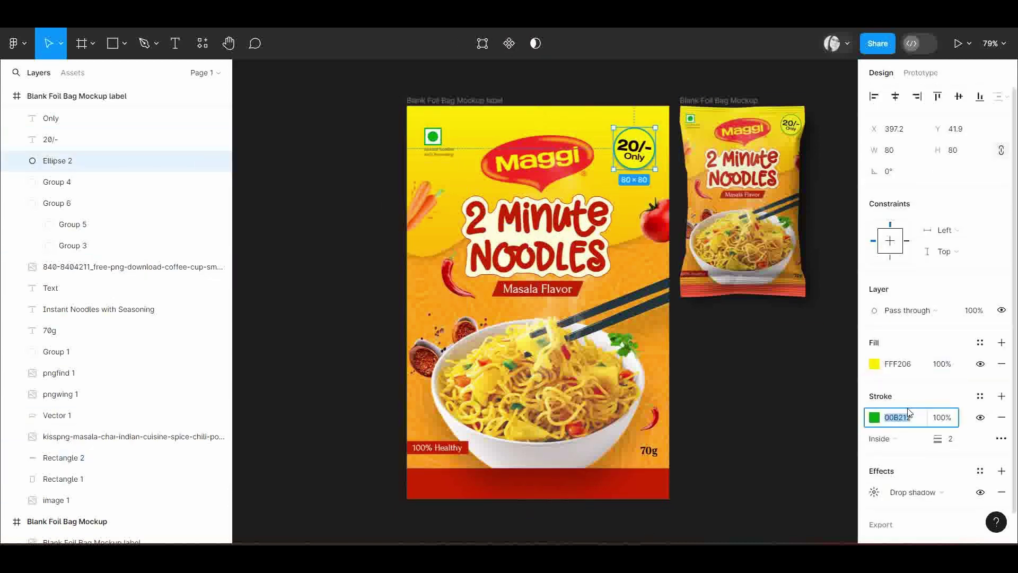
left_click(898, 415)
type("BC1700")
key("Return")
left_click(784, 432)
Step: Select the whole label frame and launch the Artboard Studio Mockups plugin
left_click(460, 102)
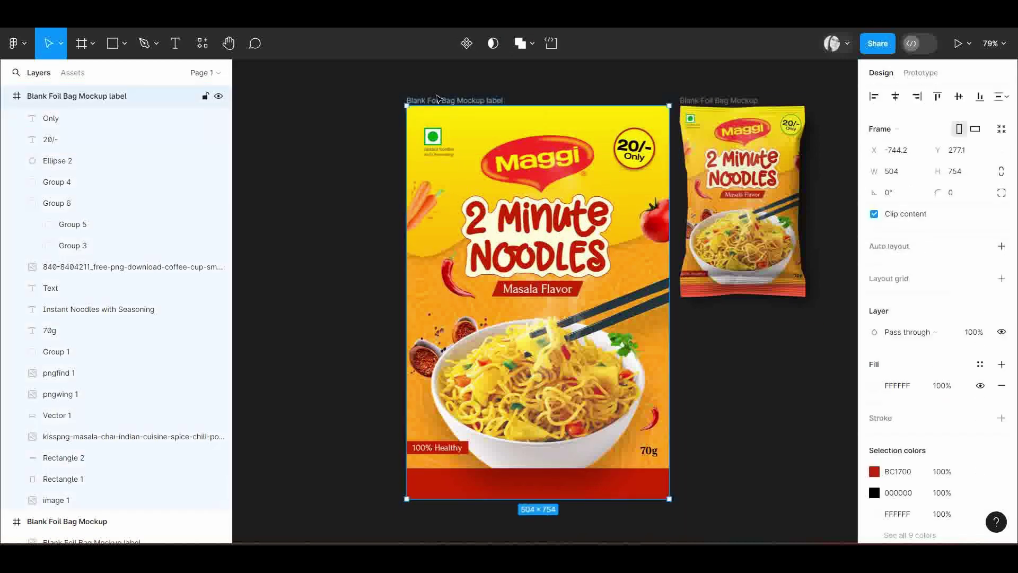
left_click(26, 48)
left_click(180, 242)
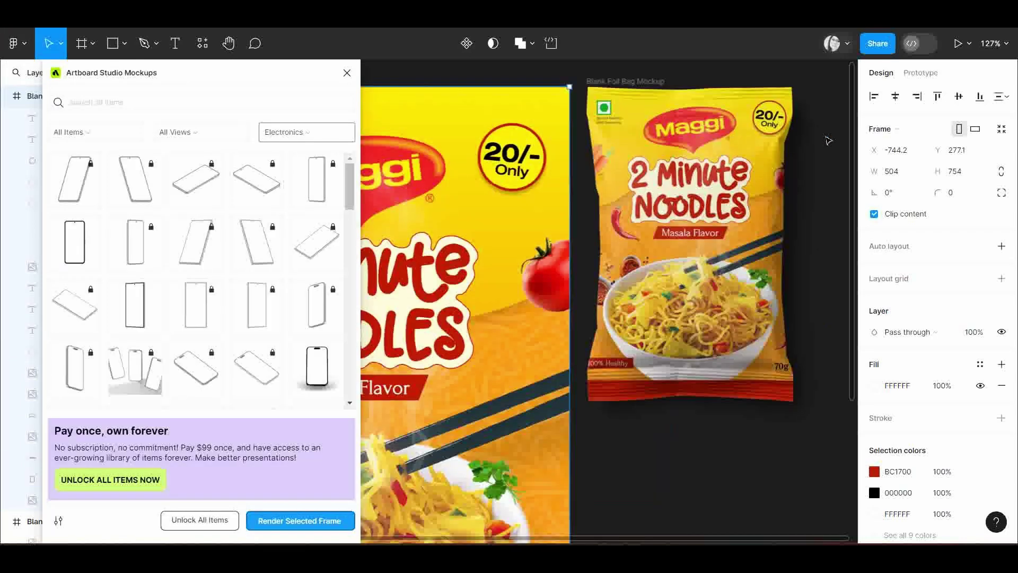
Step: Slightly enlarge the carrot image near the label's top-left corner
left_click(348, 72)
scroll(838, 110, "up", 1)
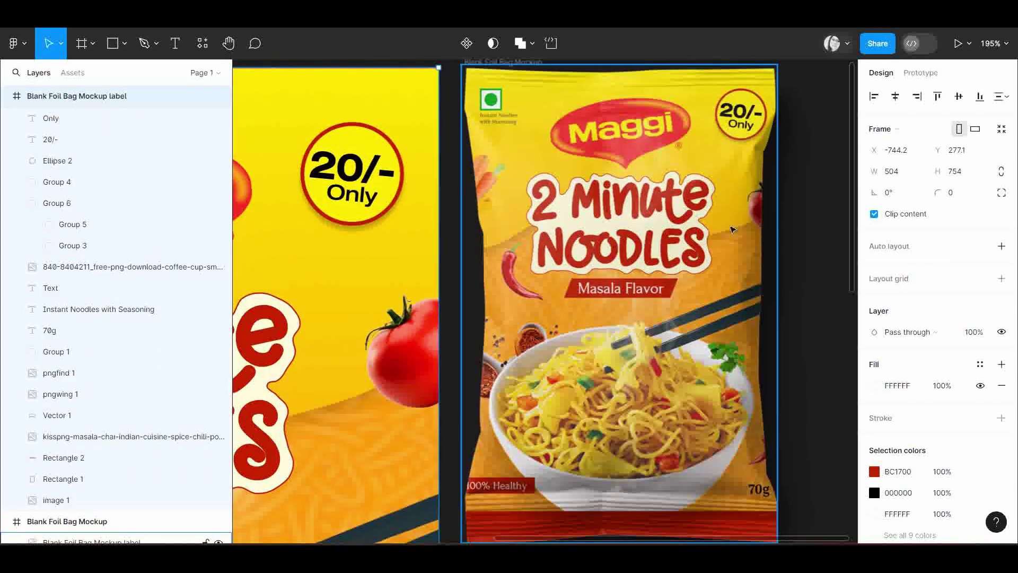
scroll(731, 229, "down", 5)
left_click(598, 281)
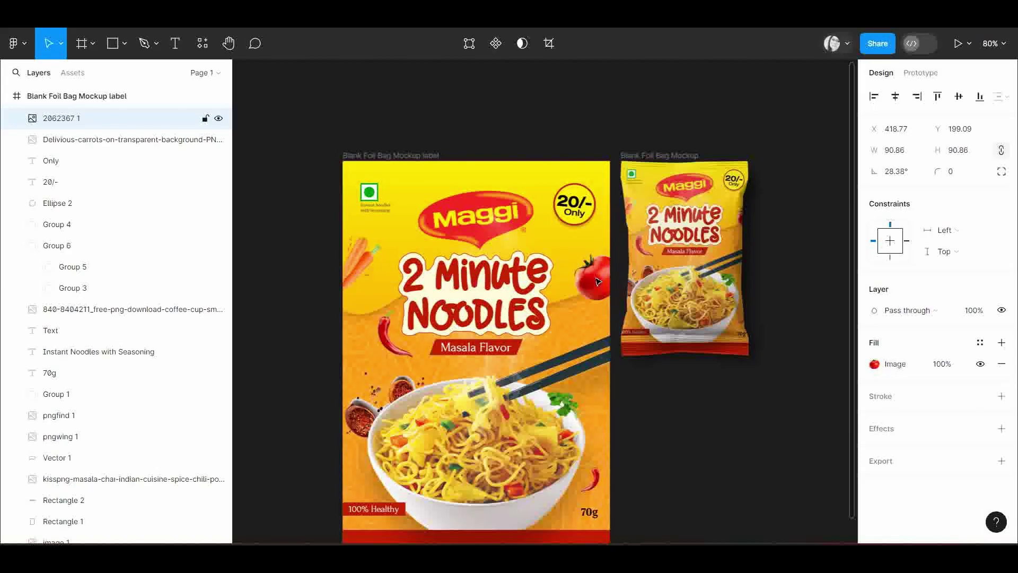
left_click(700, 432)
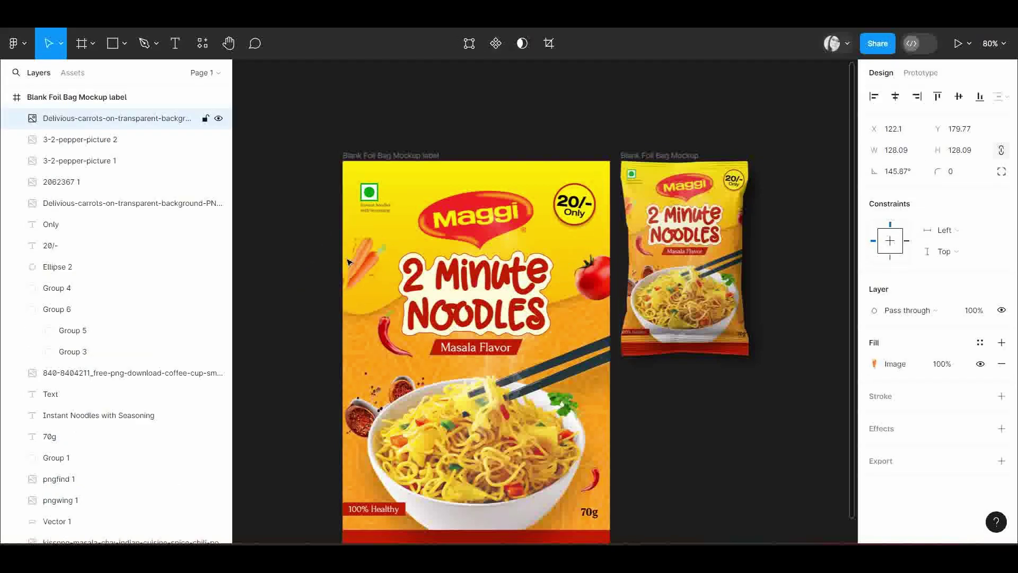
left_click_drag(401, 256, 406, 254)
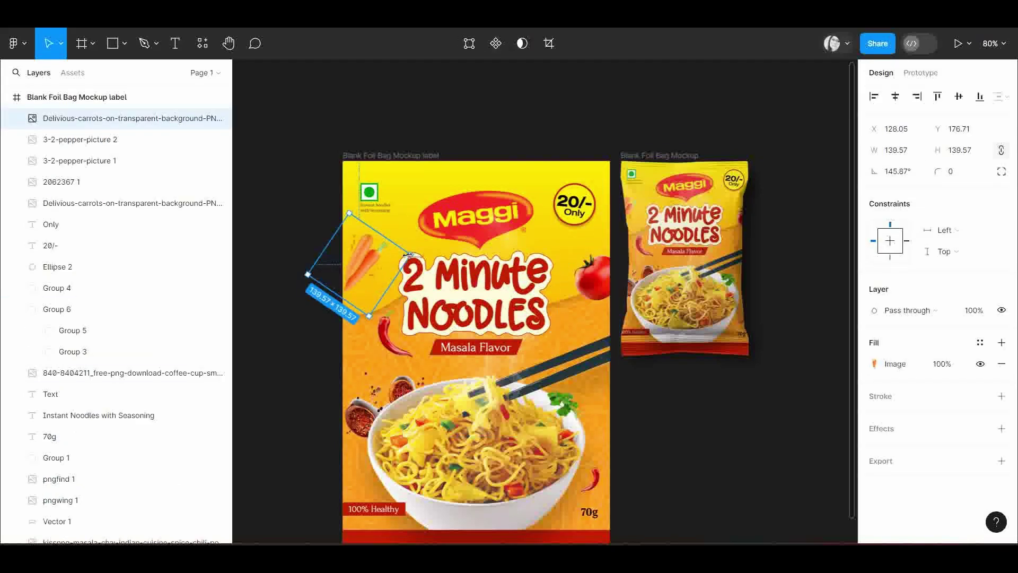
left_click(626, 387)
left_click(132, 118)
left_click(745, 494)
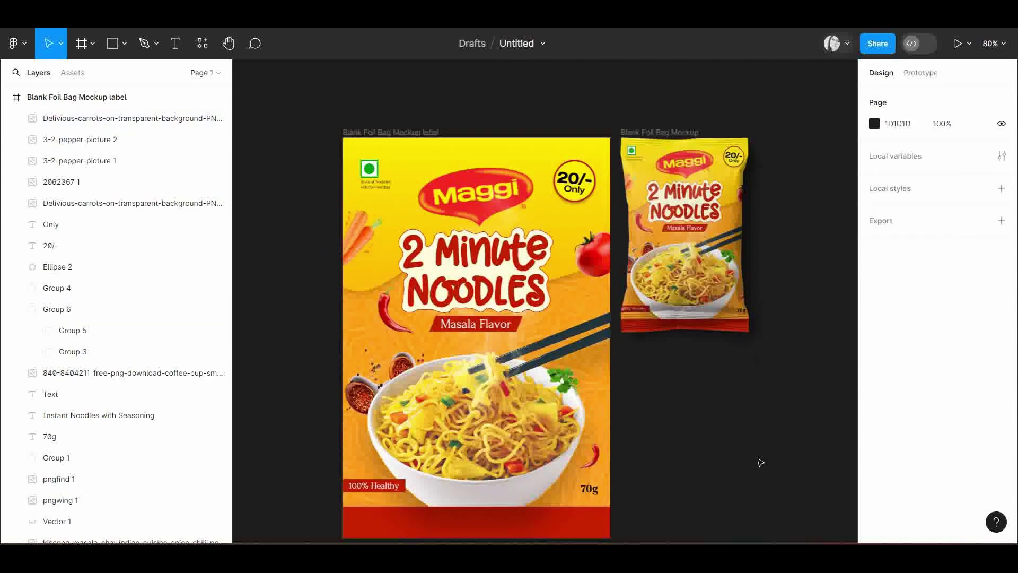
Step: Check the pepper and spice images, then relaunch the mockups plugin on the food label frame
scroll(689, 472, "down", 2)
left_click(594, 447)
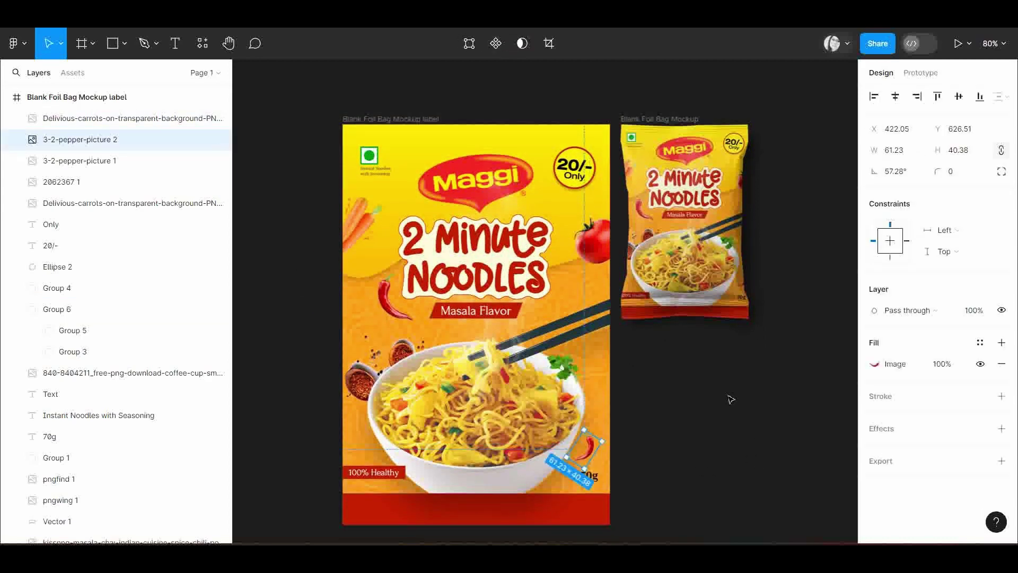
left_click(363, 379)
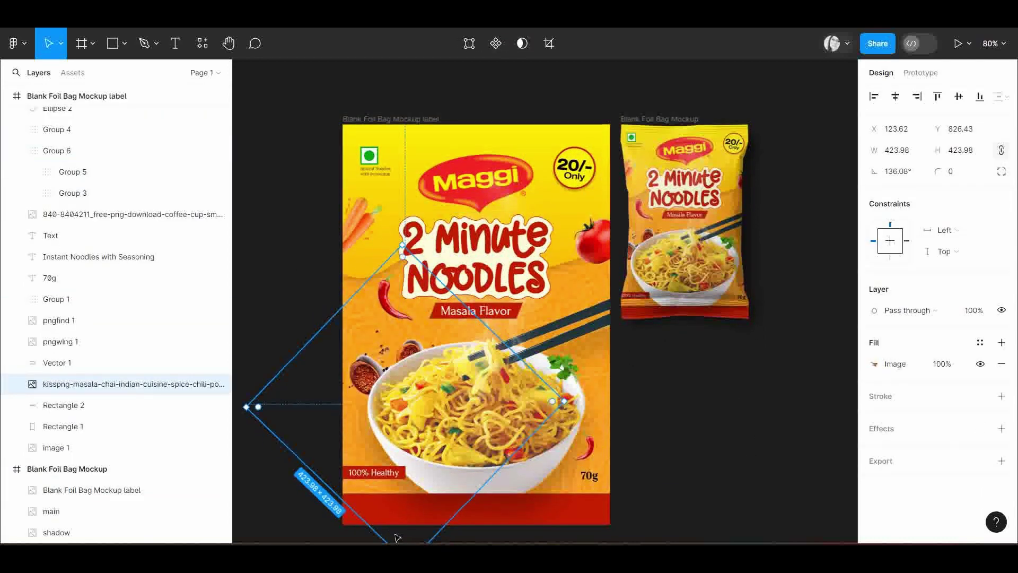
left_click(709, 454)
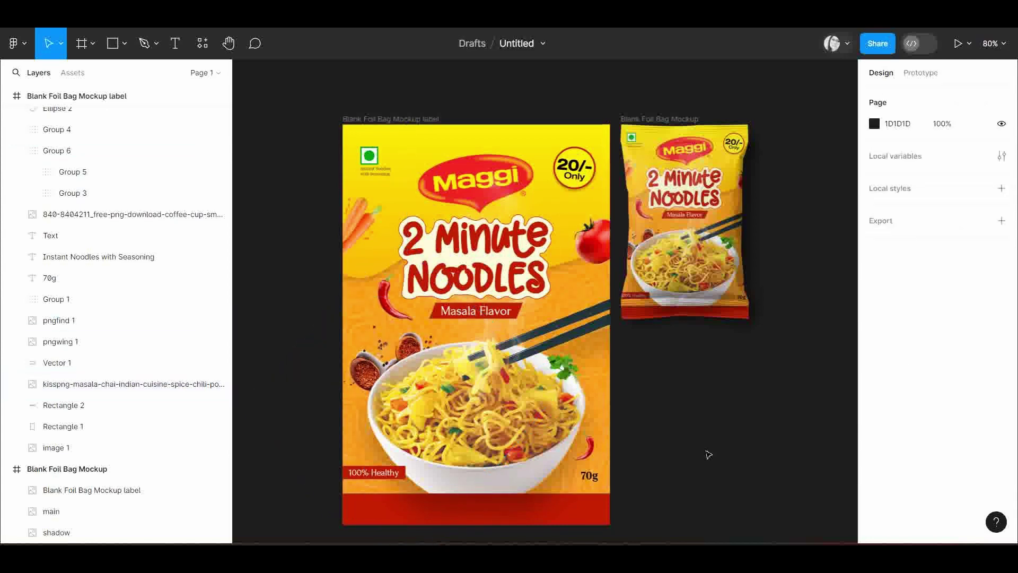
left_click(371, 119)
left_click(16, 43)
left_click(212, 238)
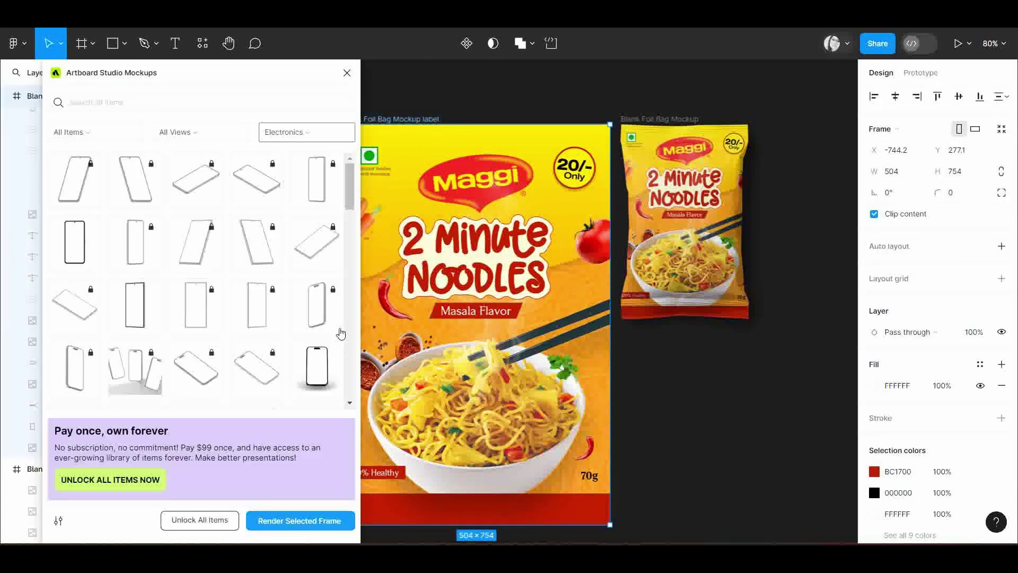